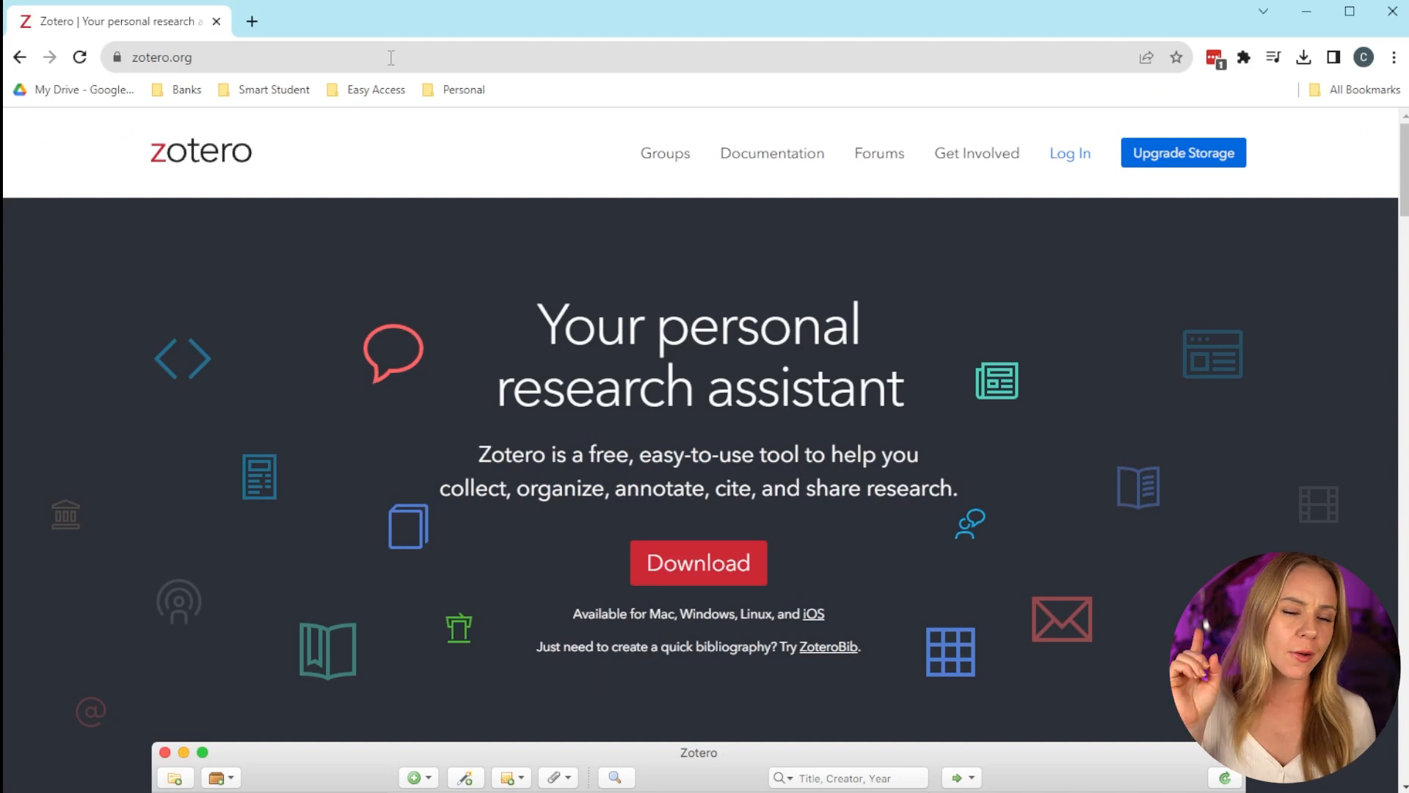
- Download the Zotero 6 for Windows installer from the zotero.org download page
left_click(709, 566)
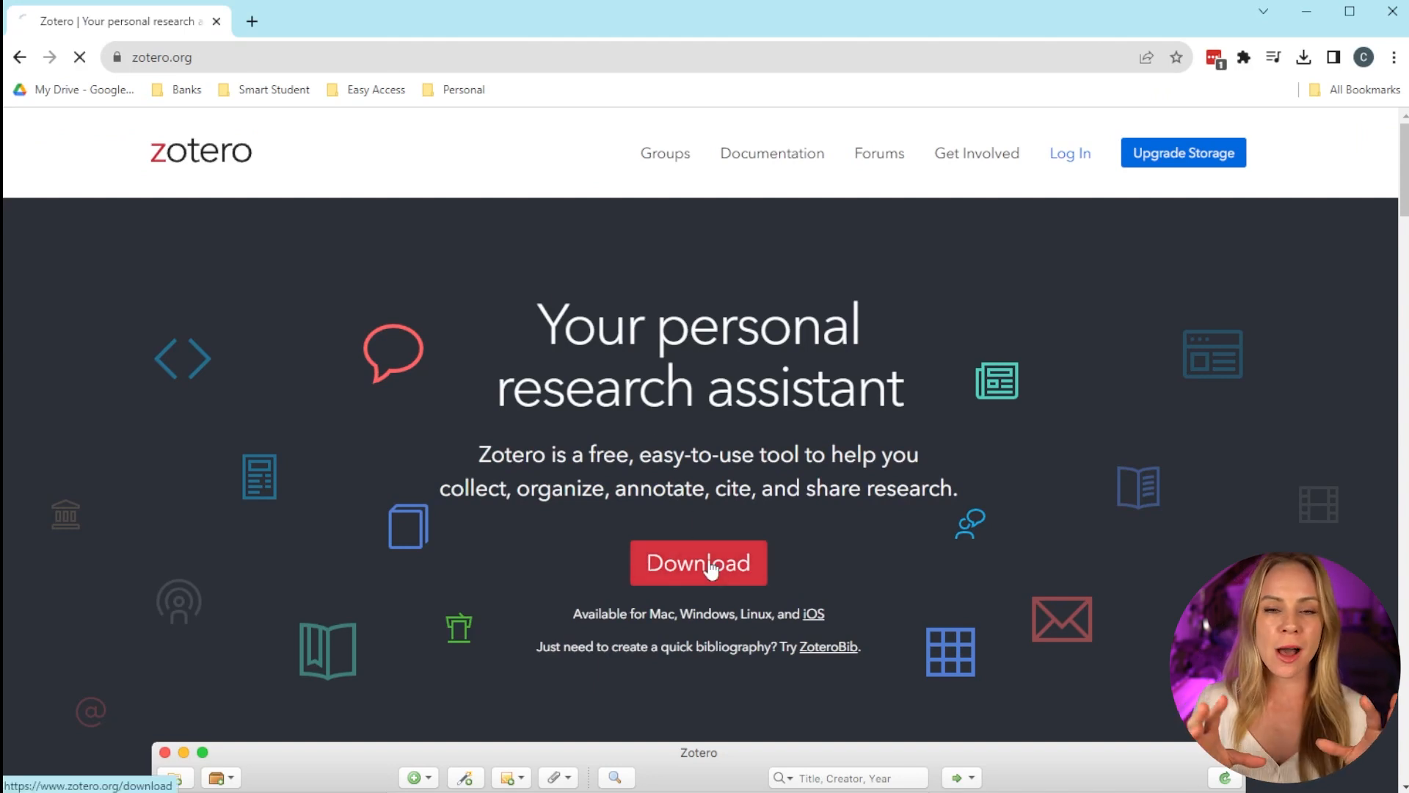
scroll(710, 569, "down", 1)
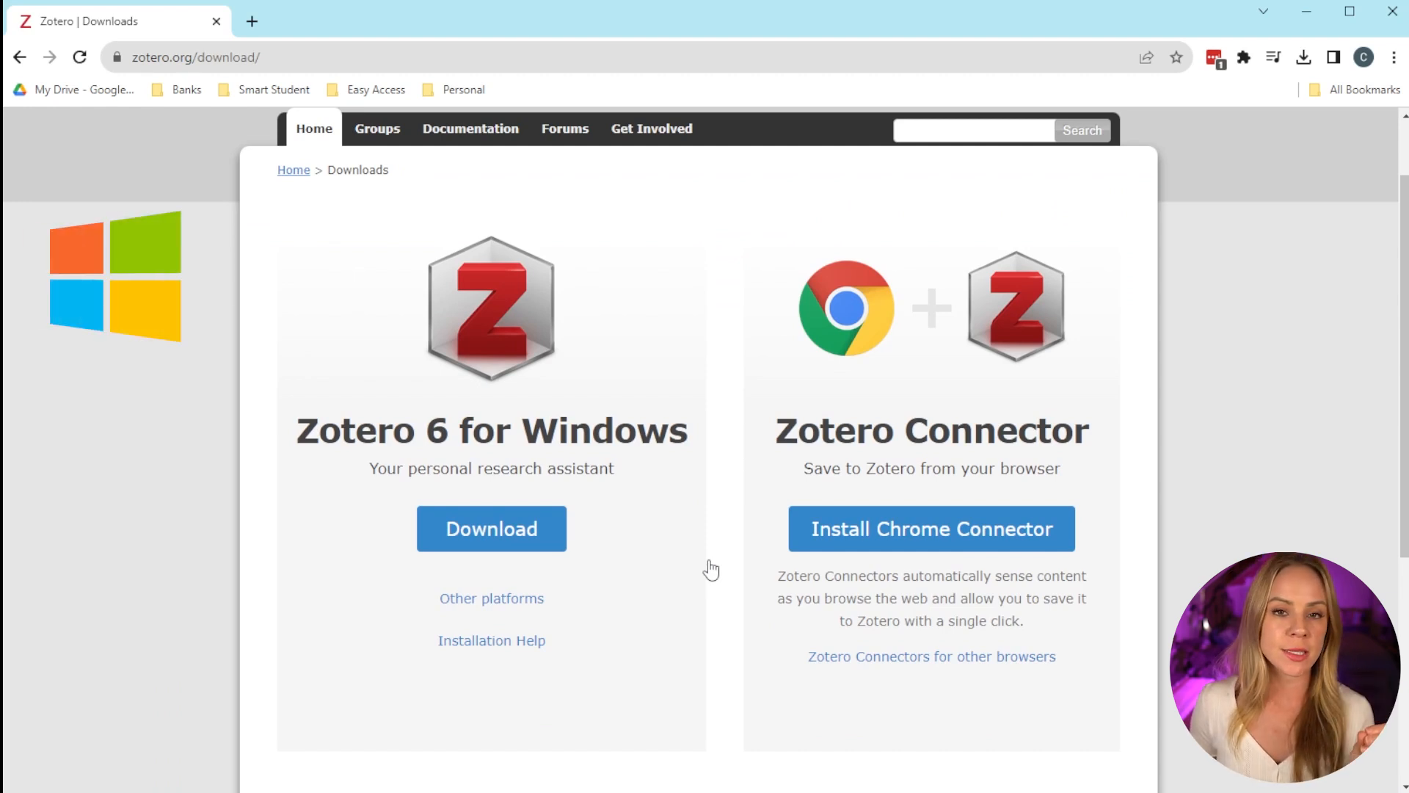
left_click(491, 599)
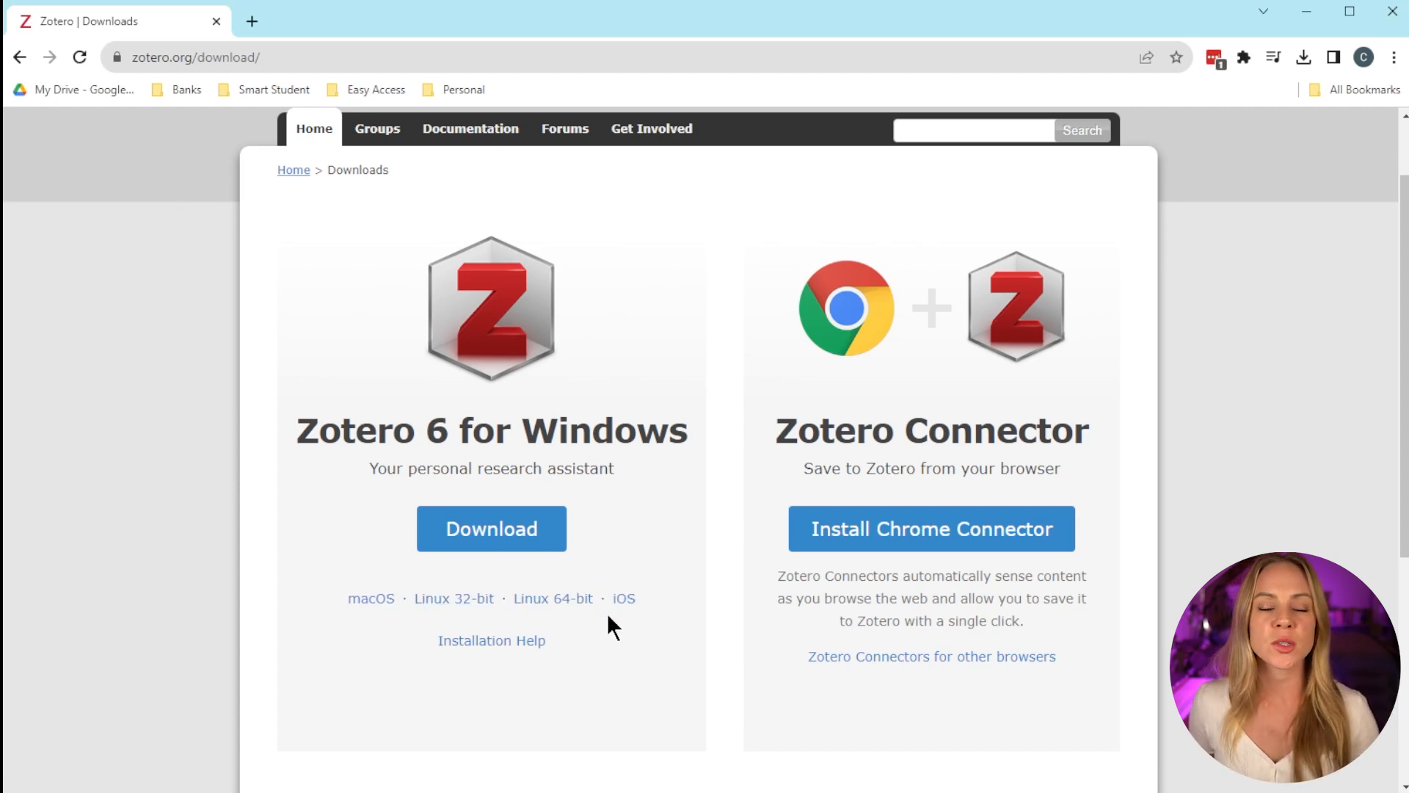
left_click(495, 529)
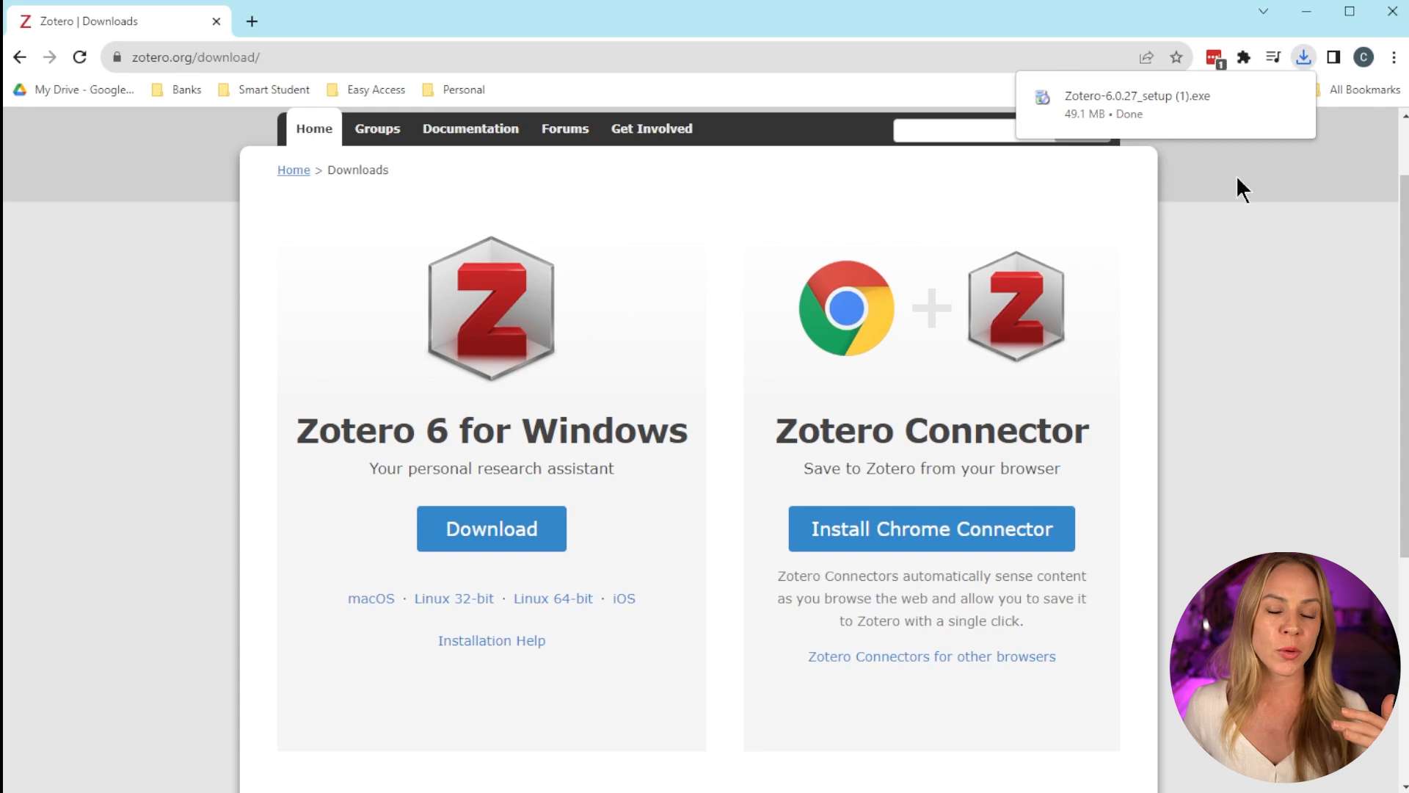
- Run the downloaded Zotero setup file and complete the installation with the default setup options
left_click(1145, 105)
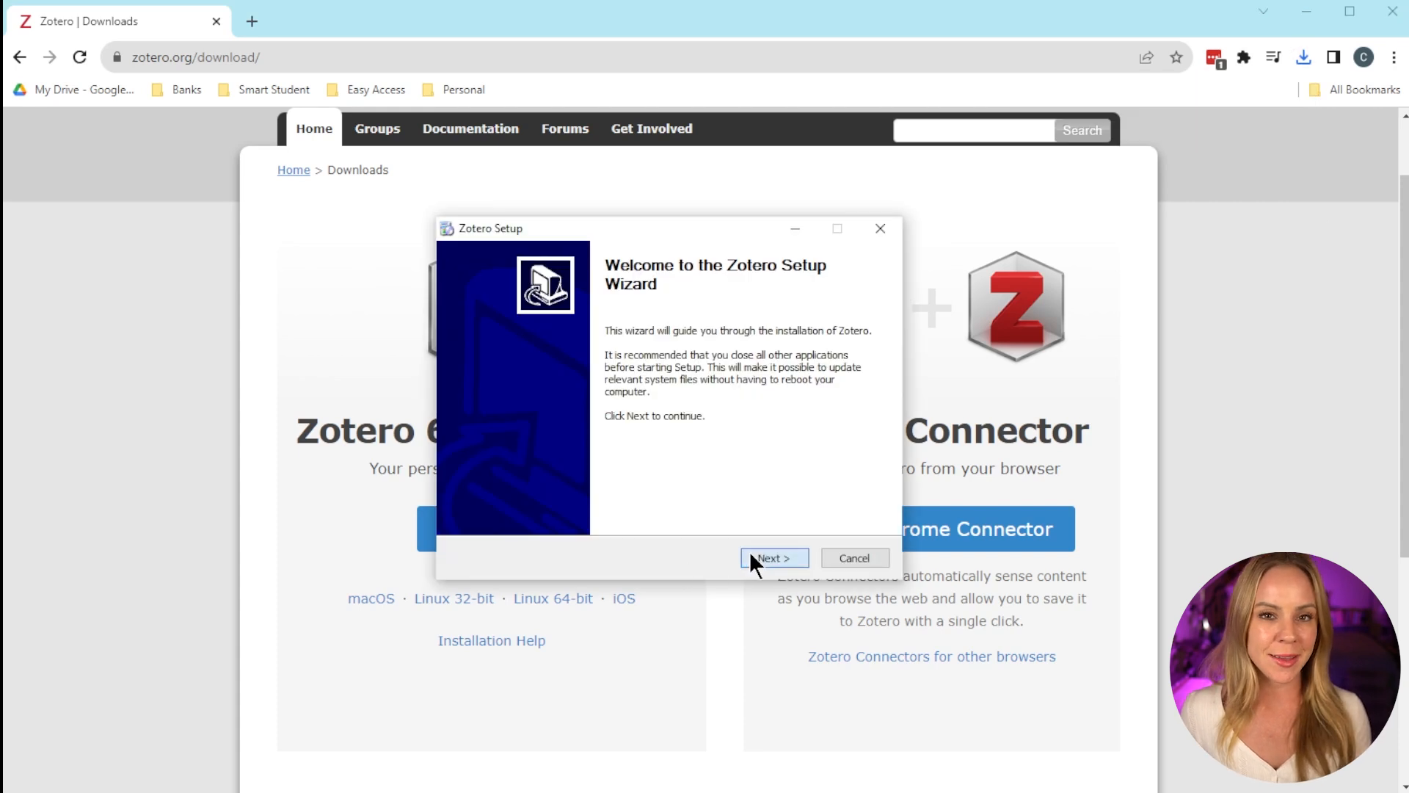
left_click(753, 556)
left_click(762, 557)
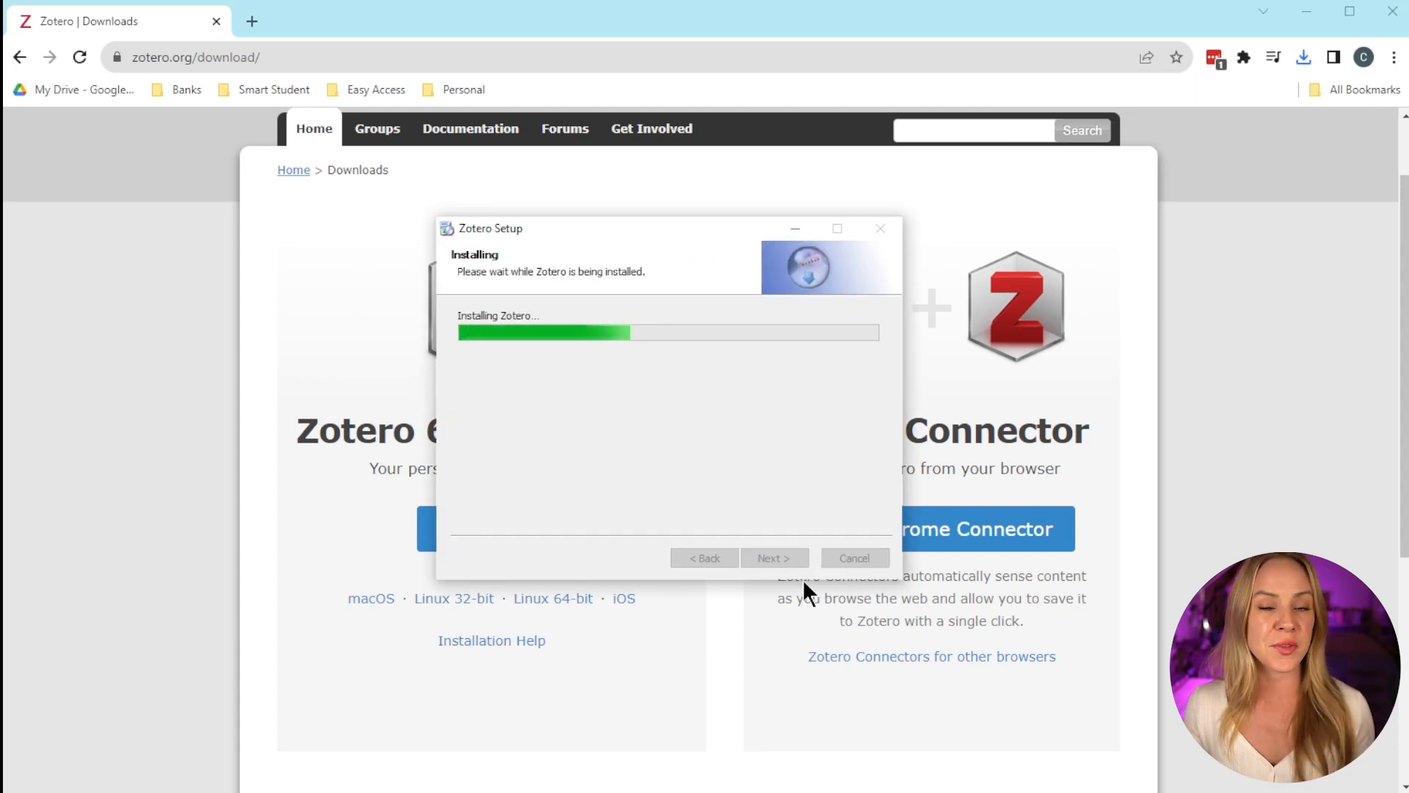
left_click(778, 559)
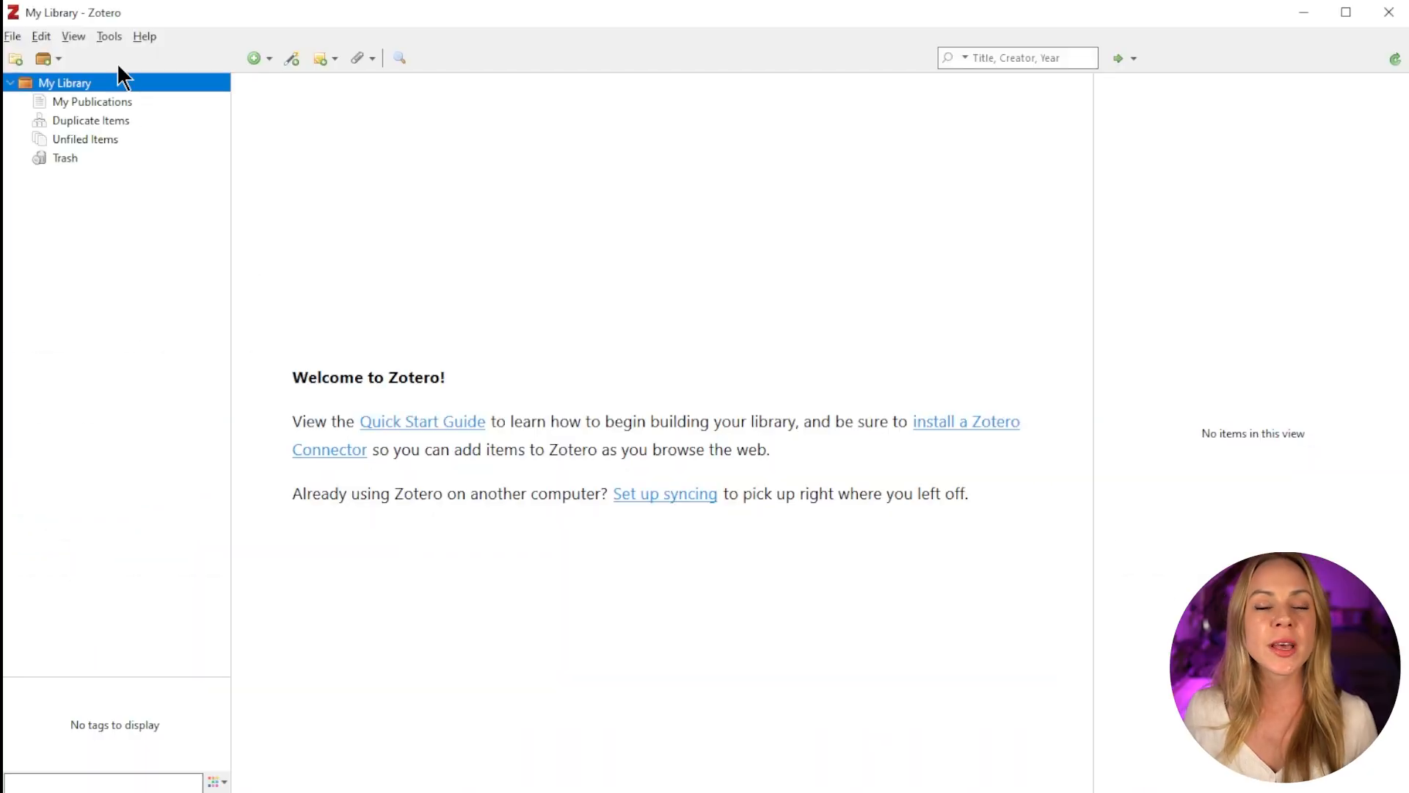
- Return to the Zotero downloads page in the browser and open the Chrome connector's Web Store page
left_click(109, 37)
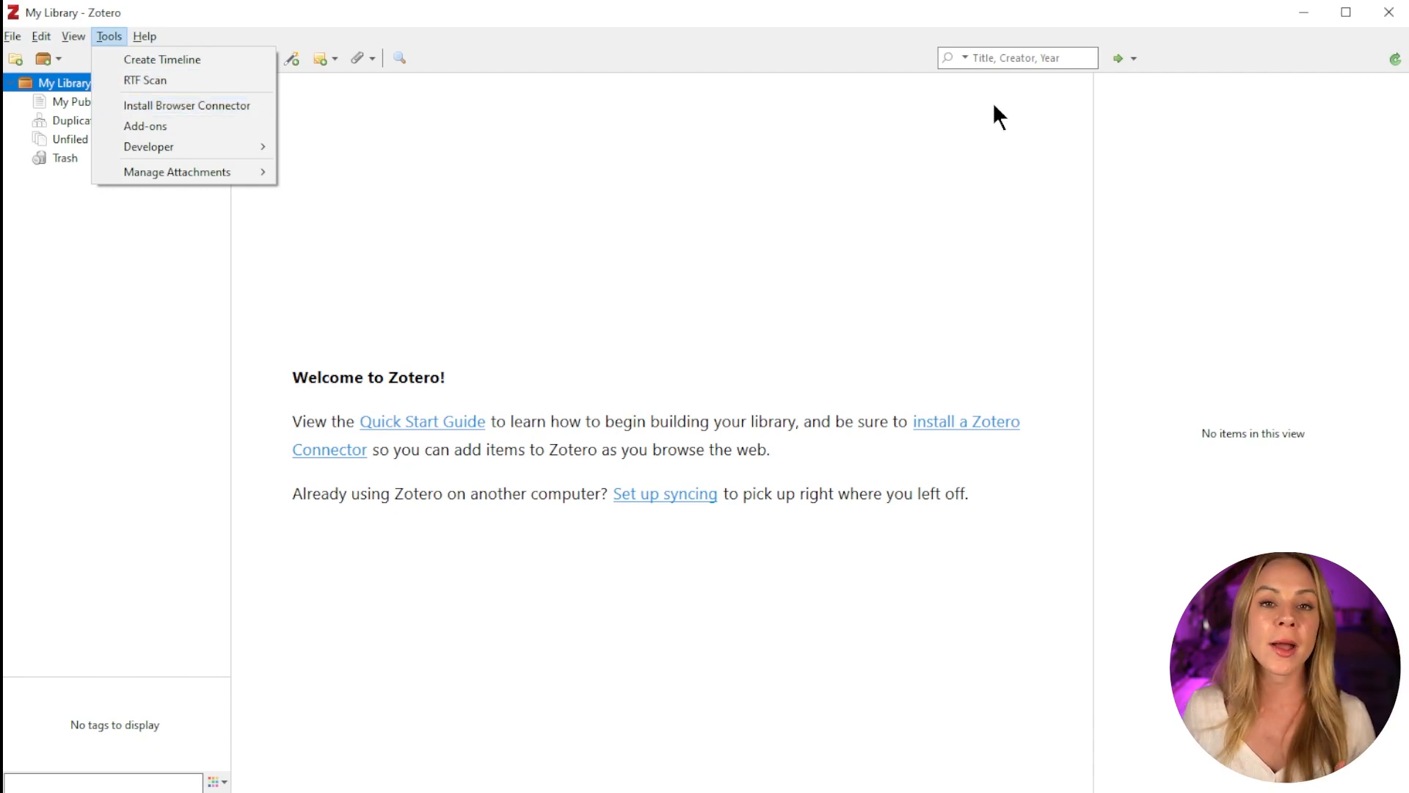
left_click(1307, 11)
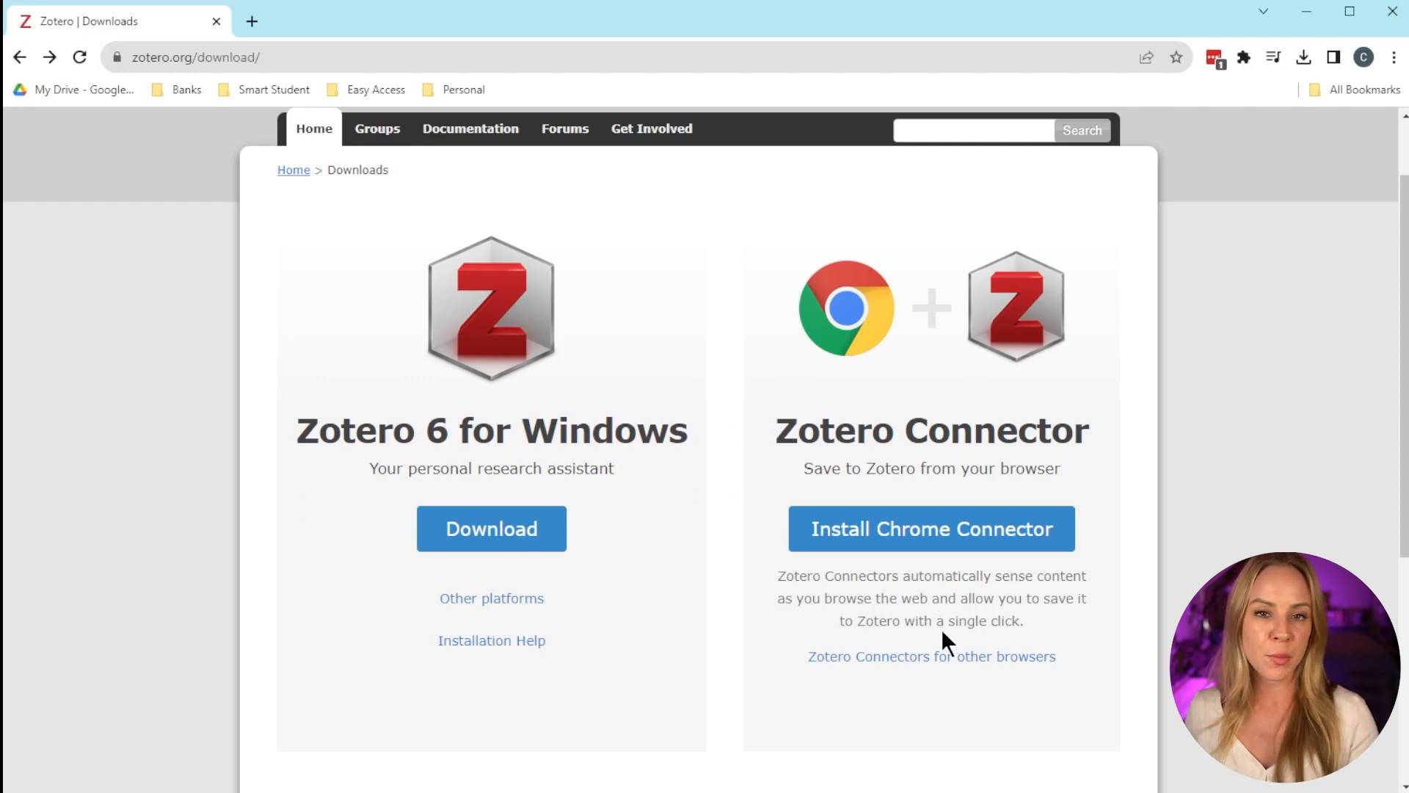
left_click(944, 656)
scroll(951, 672, "down", 1)
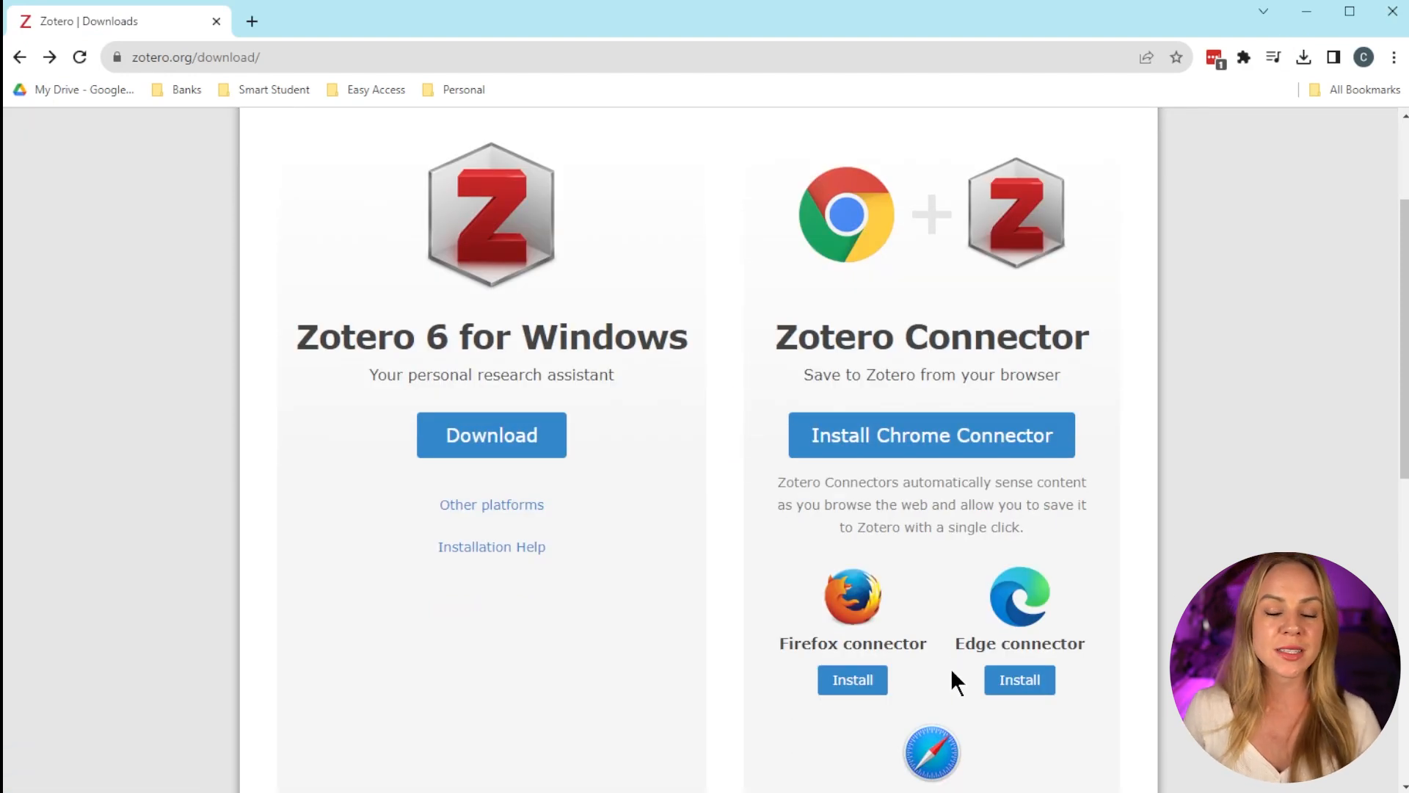
left_click(932, 451)
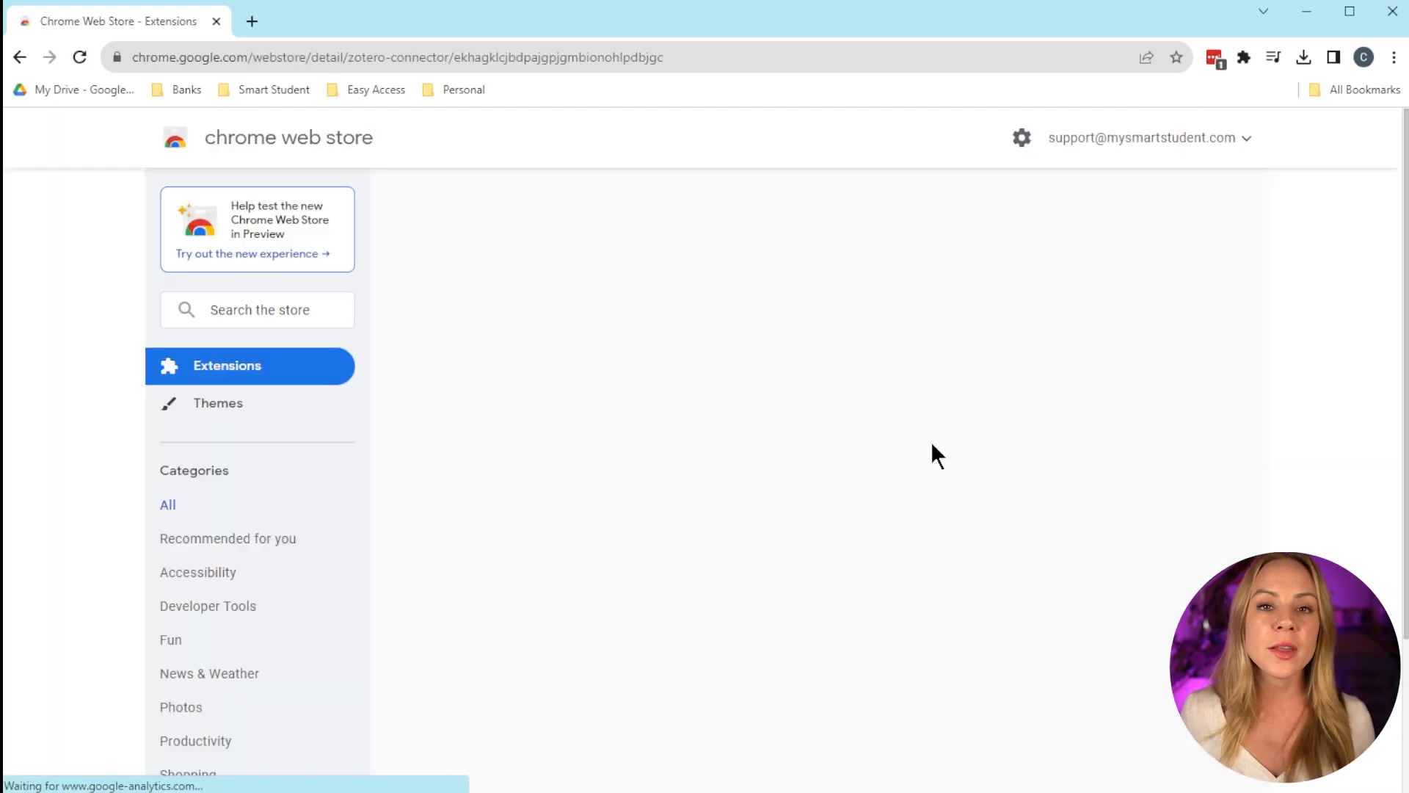
- Add the Zotero Connector extension to Chrome and view it in the list of installed extensions
left_click(1100, 275)
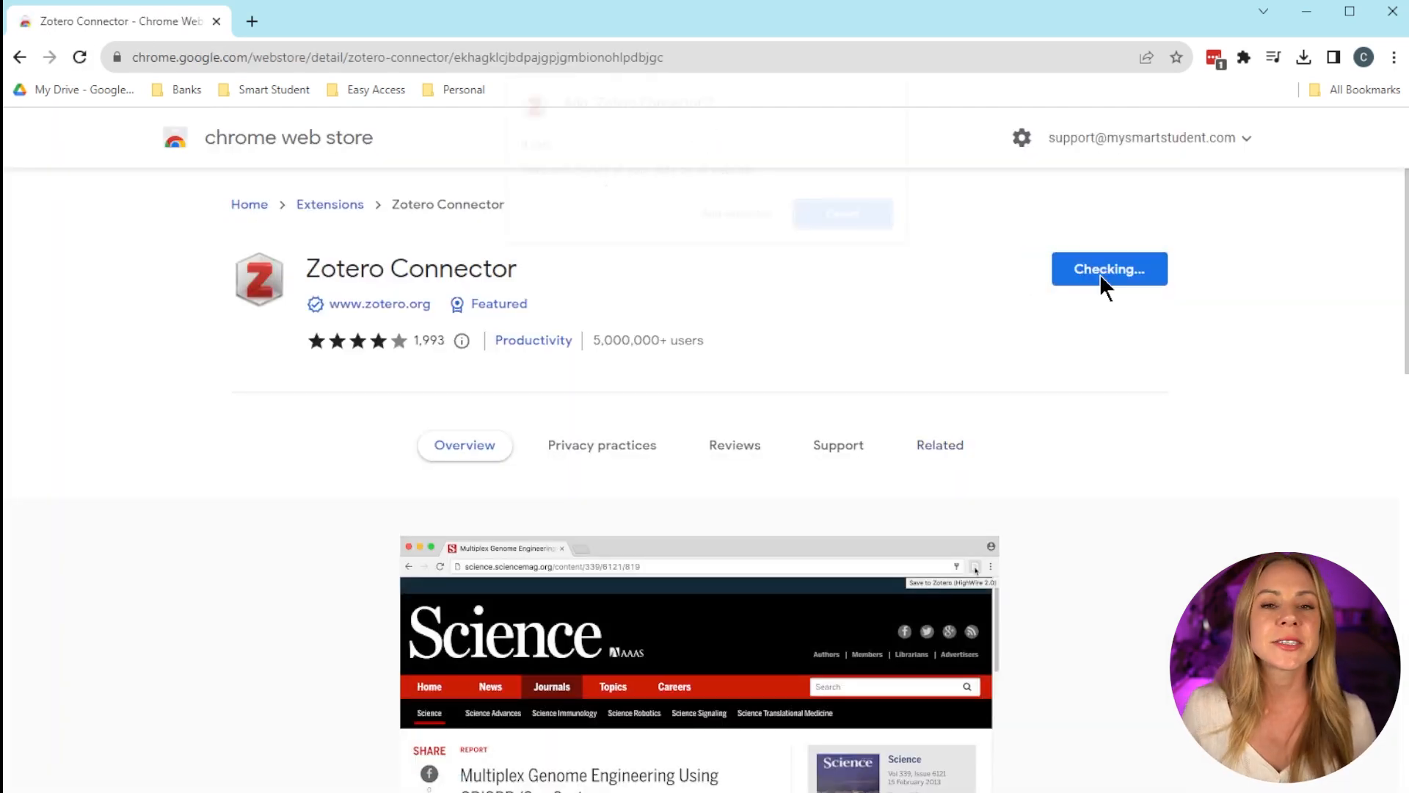
left_click(741, 215)
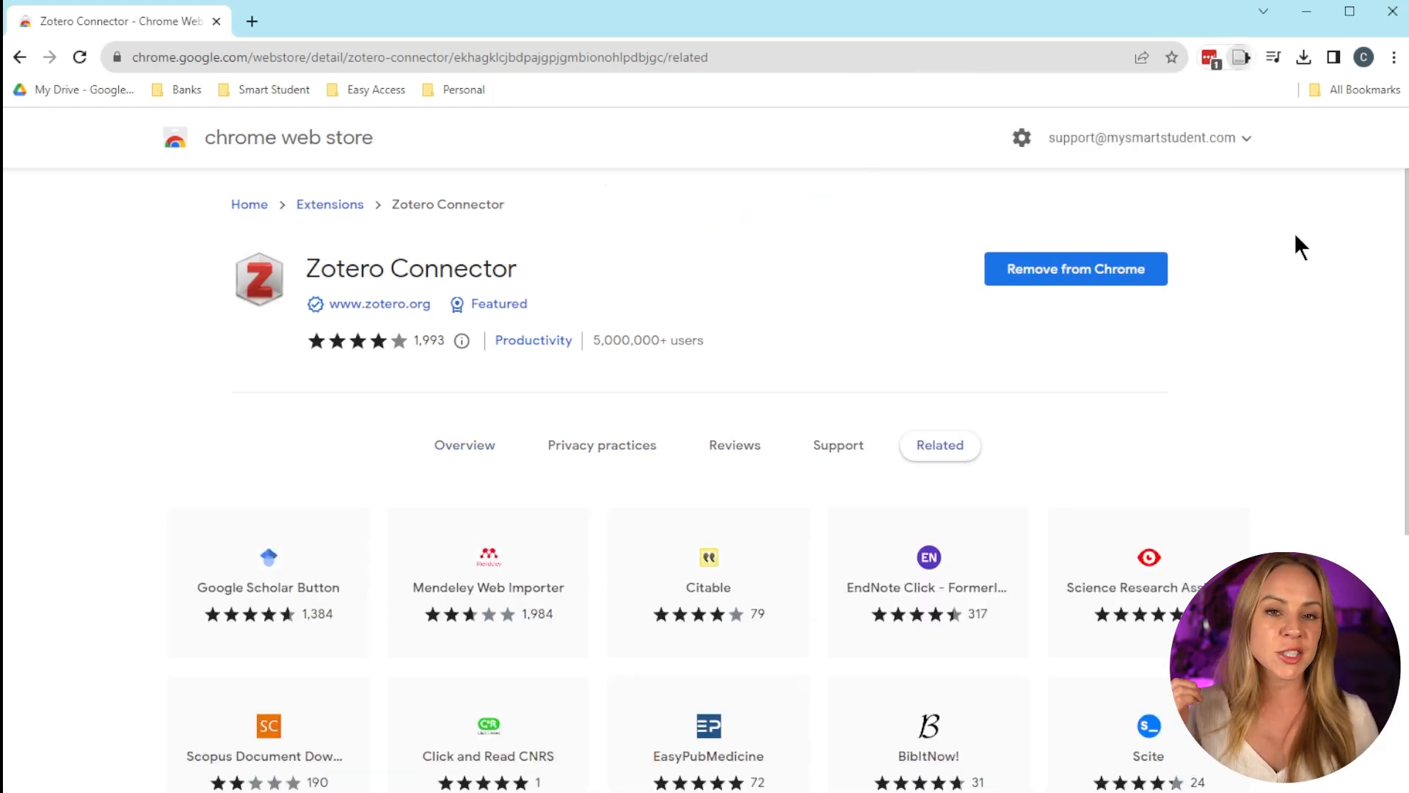
left_click(1244, 62)
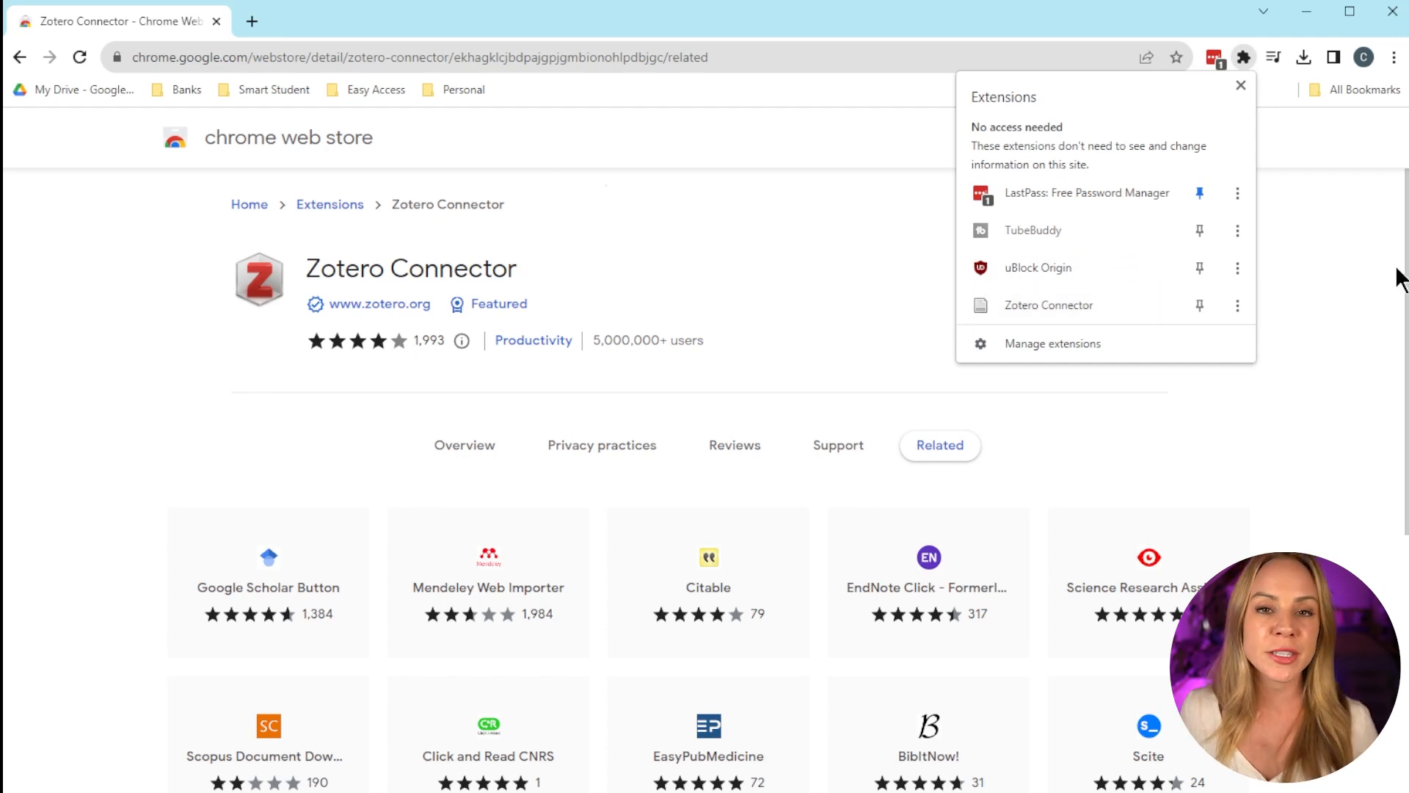
left_click(1355, 261)
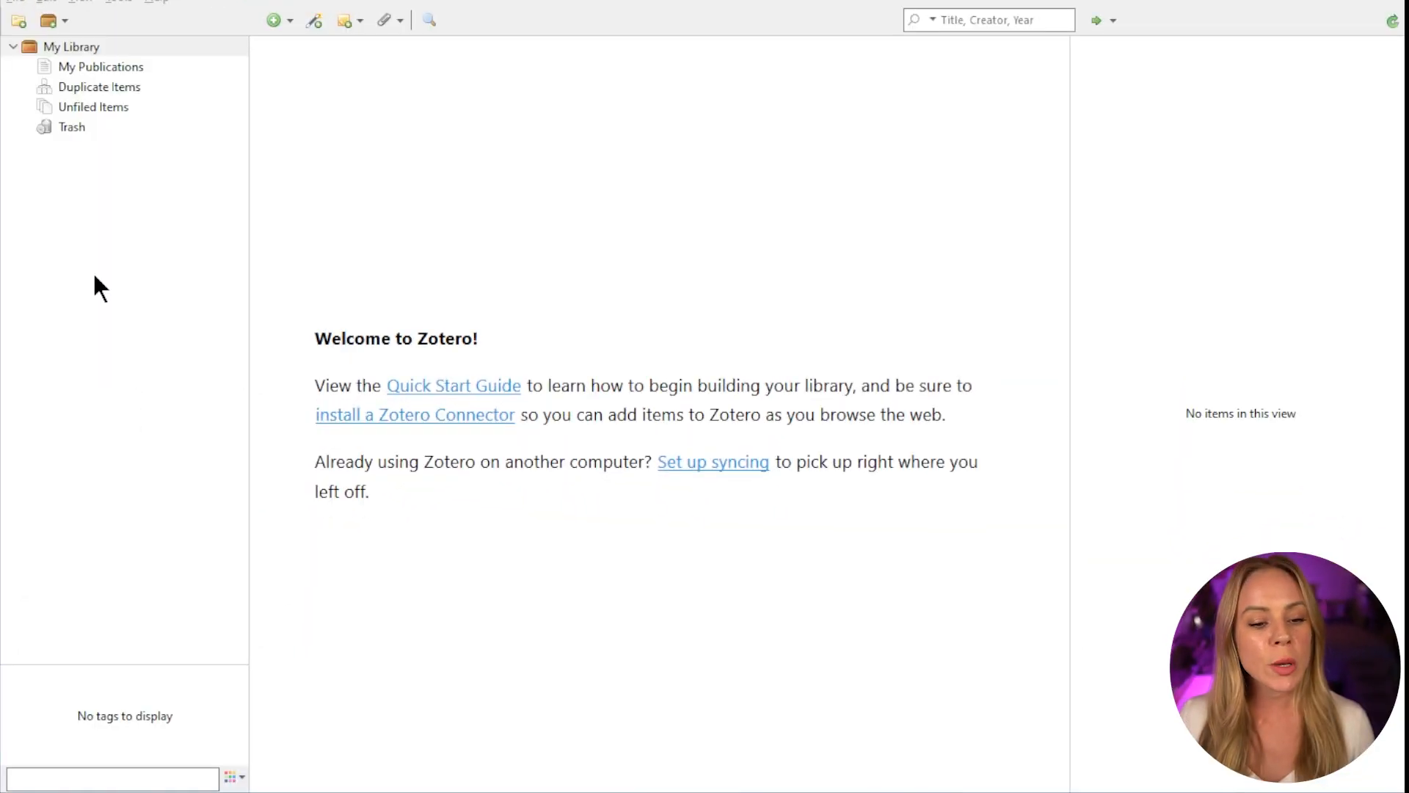
left_click(13, 3)
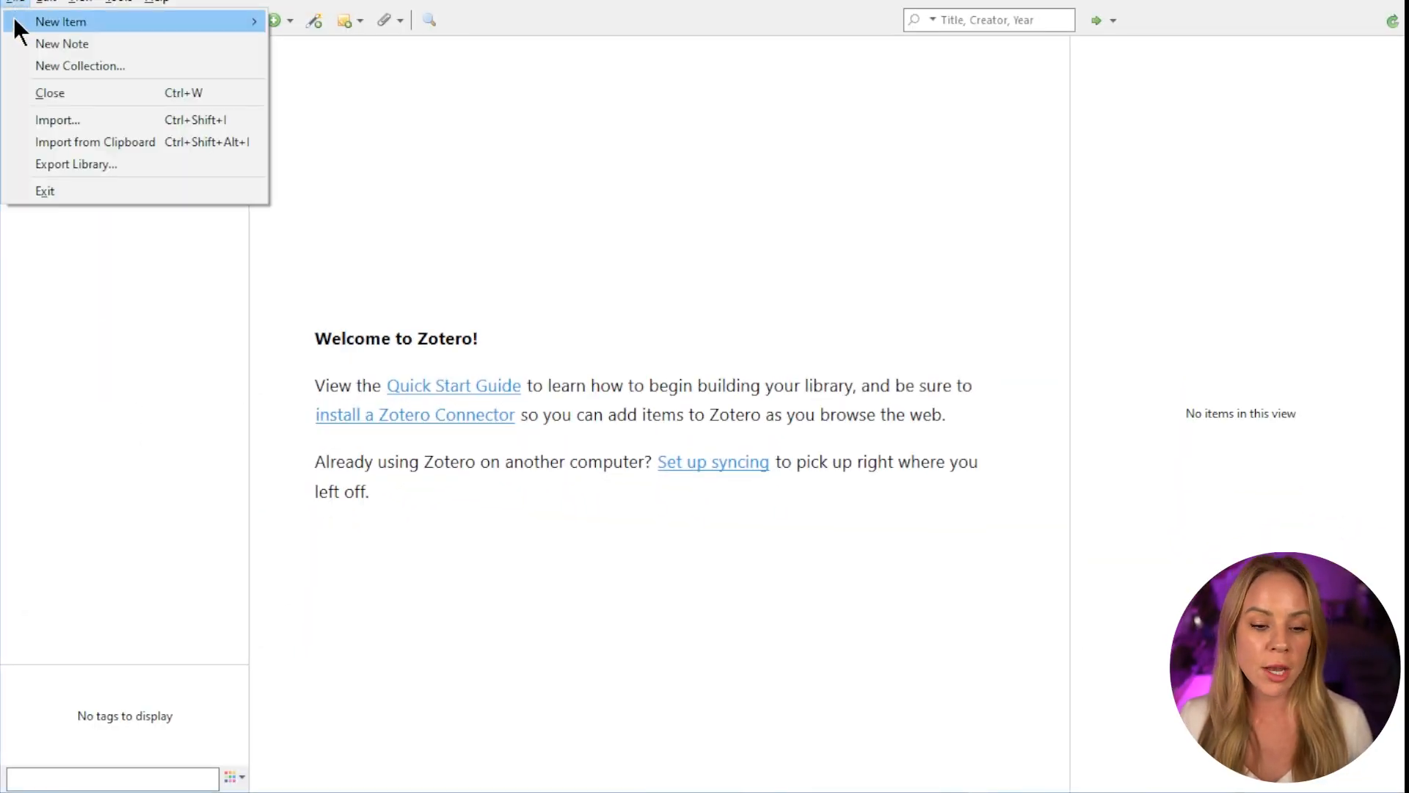
mouse_move(14, 22)
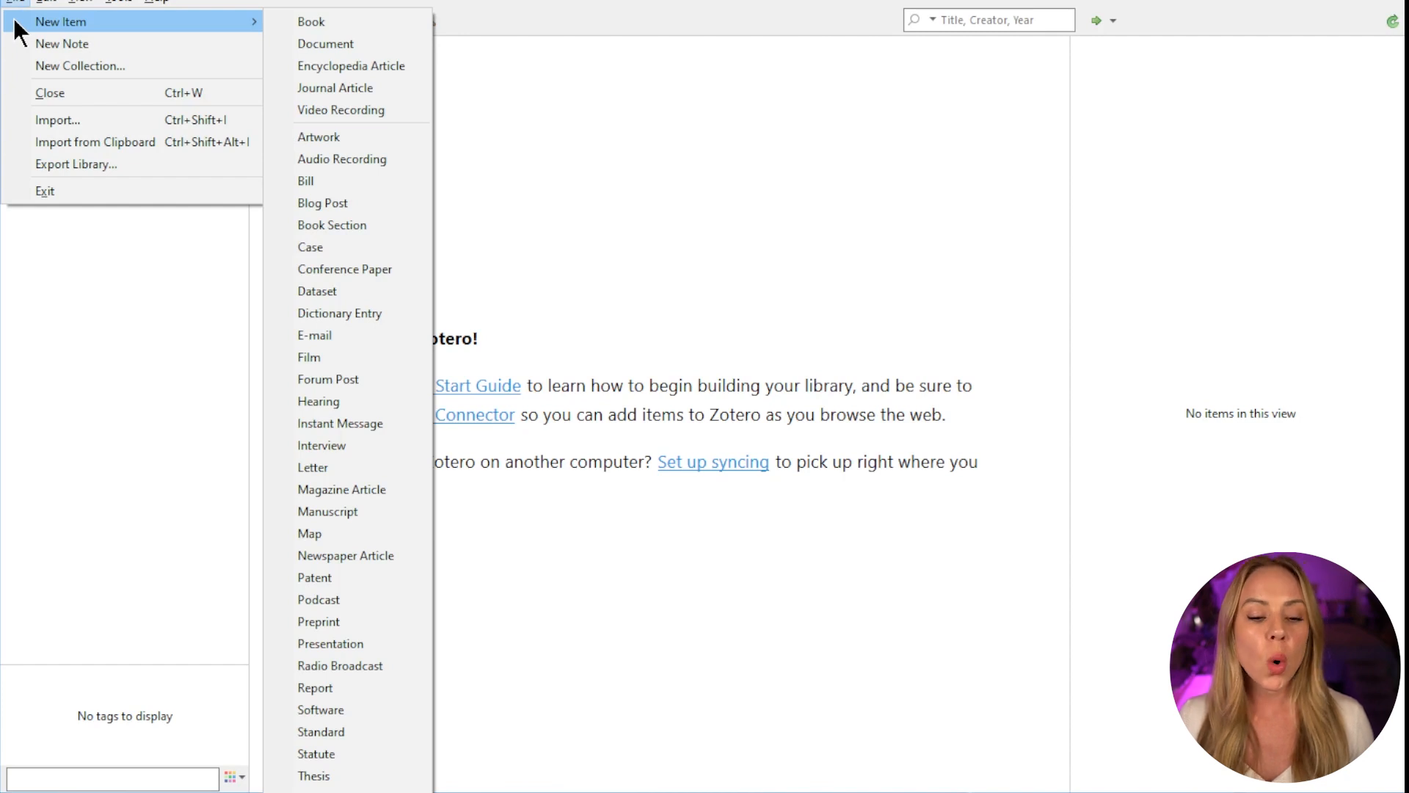
left_click(152, 440)
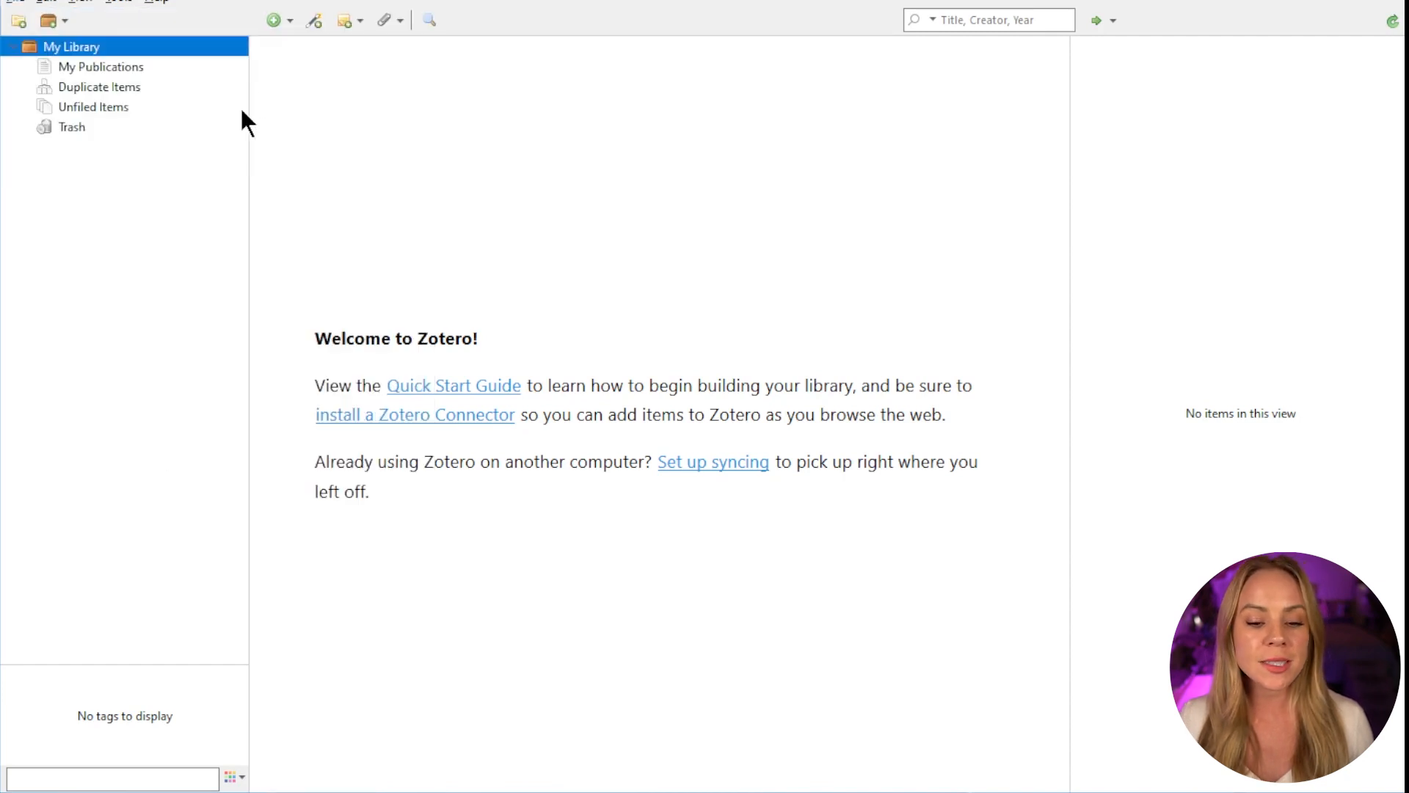
- Add a blank Journal Article item and a blank Book item to My Library
left_click(285, 22)
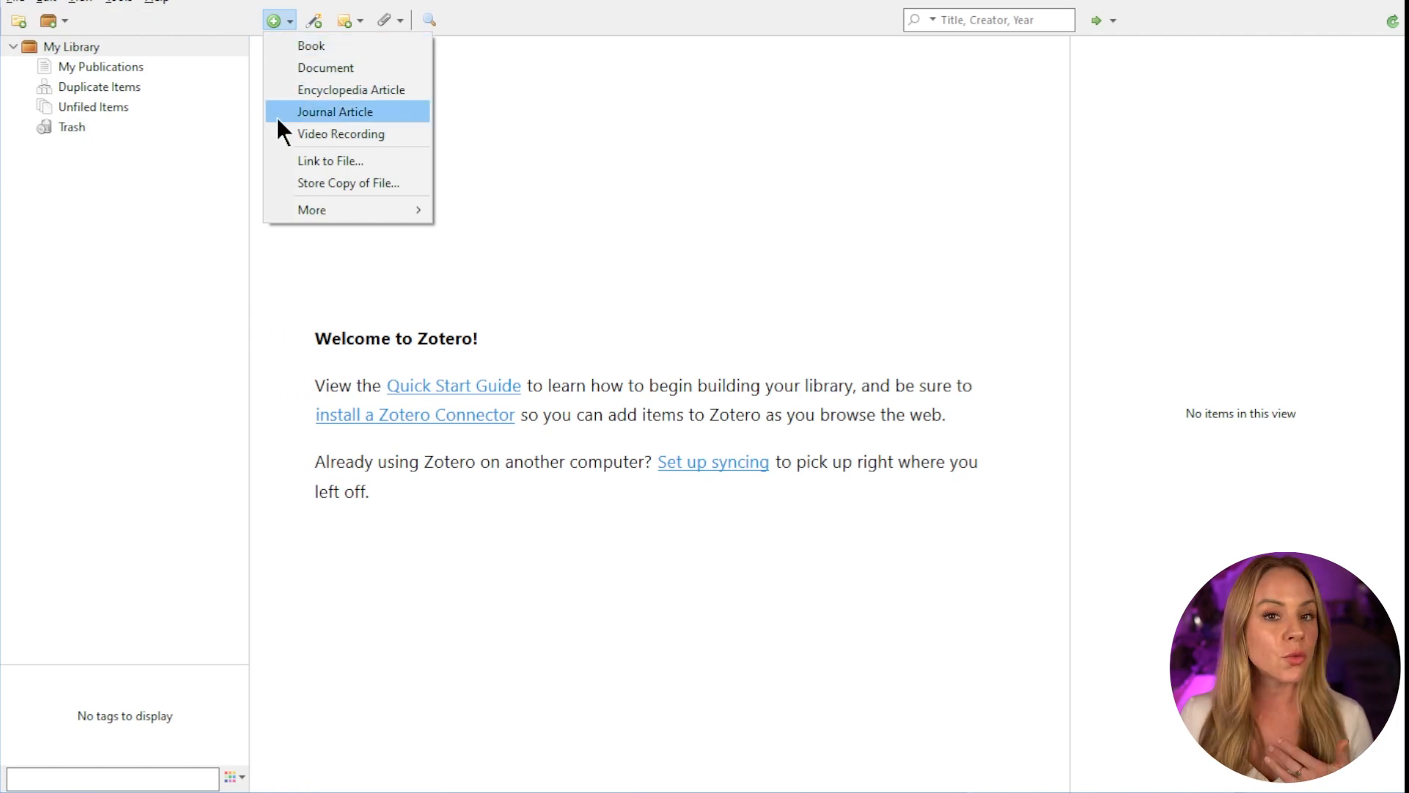
mouse_move(296, 220)
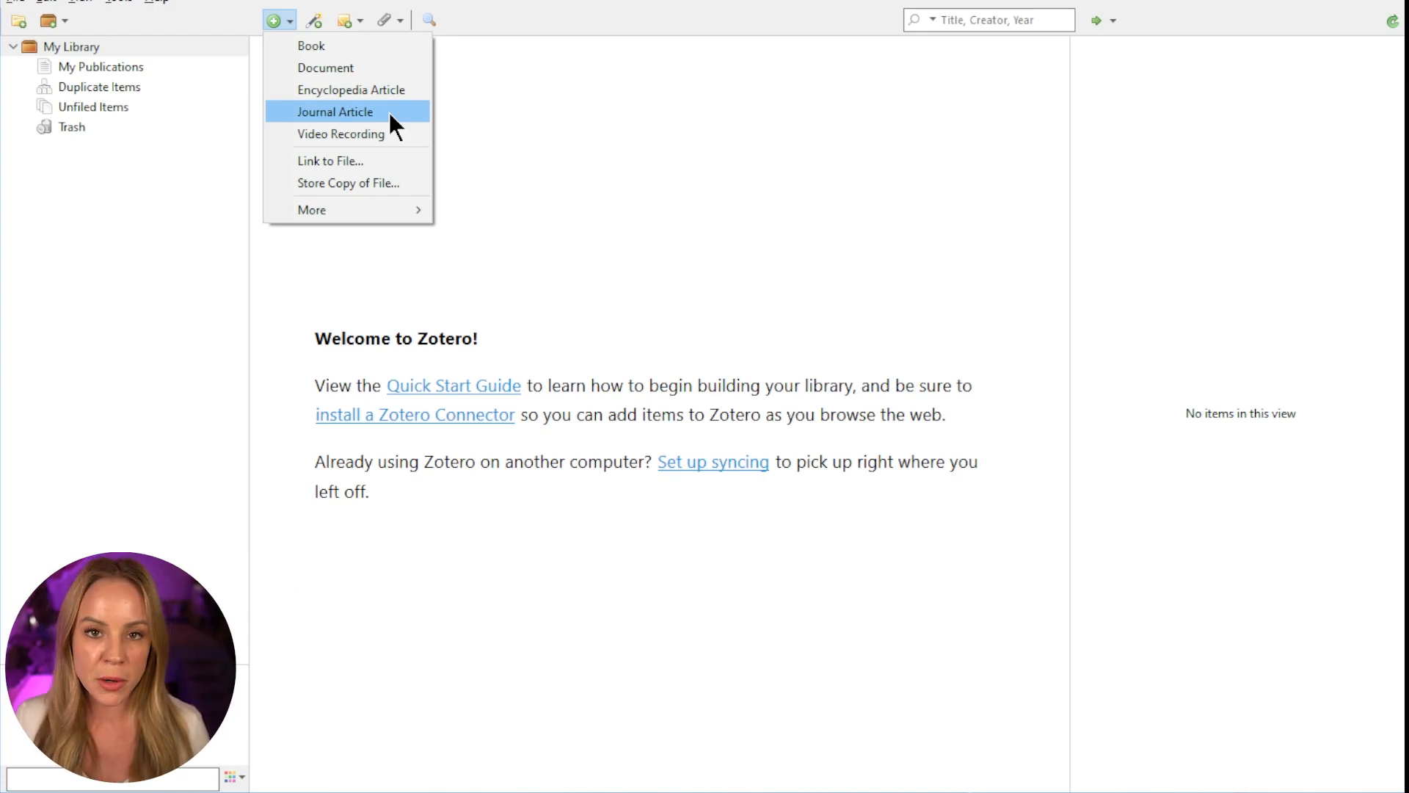
left_click(389, 112)
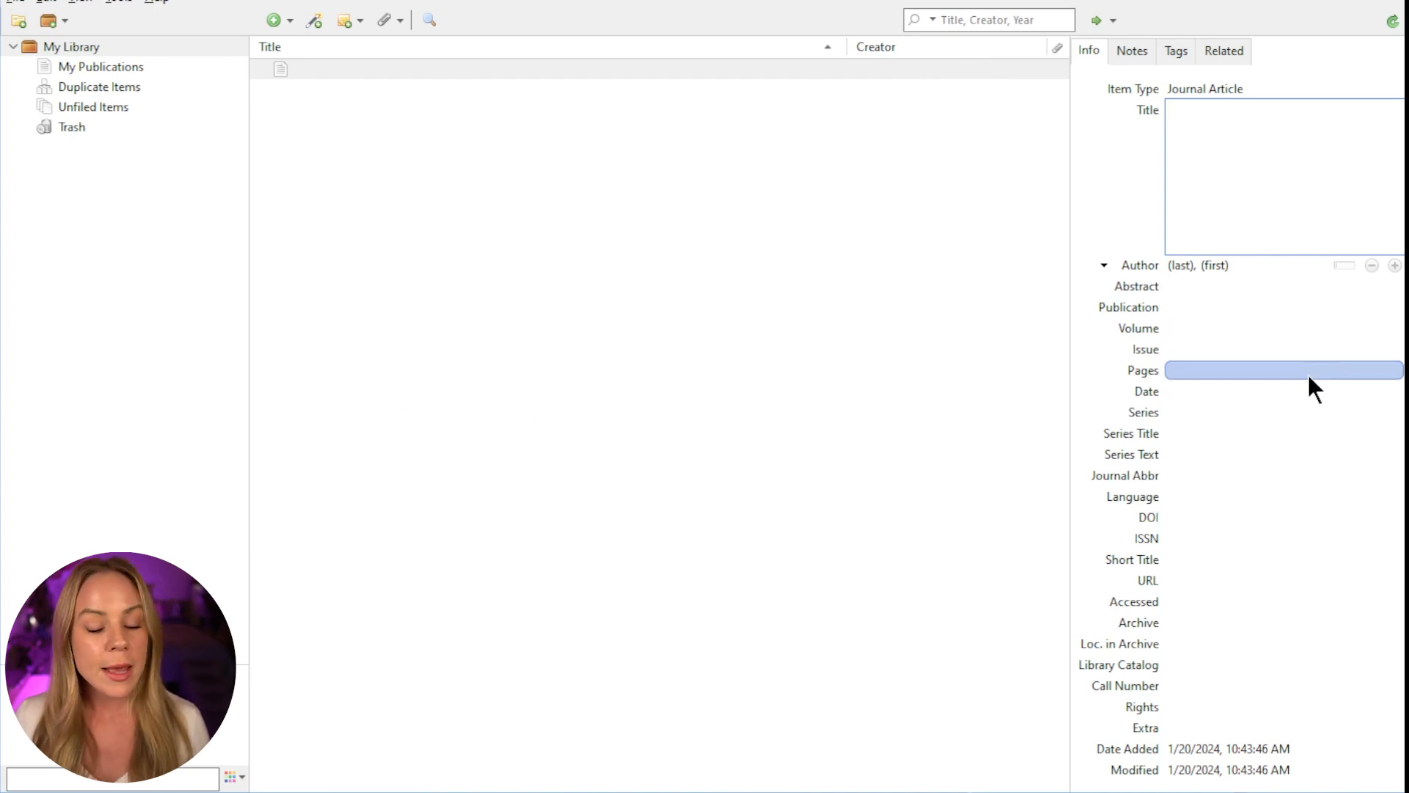
left_click(289, 21)
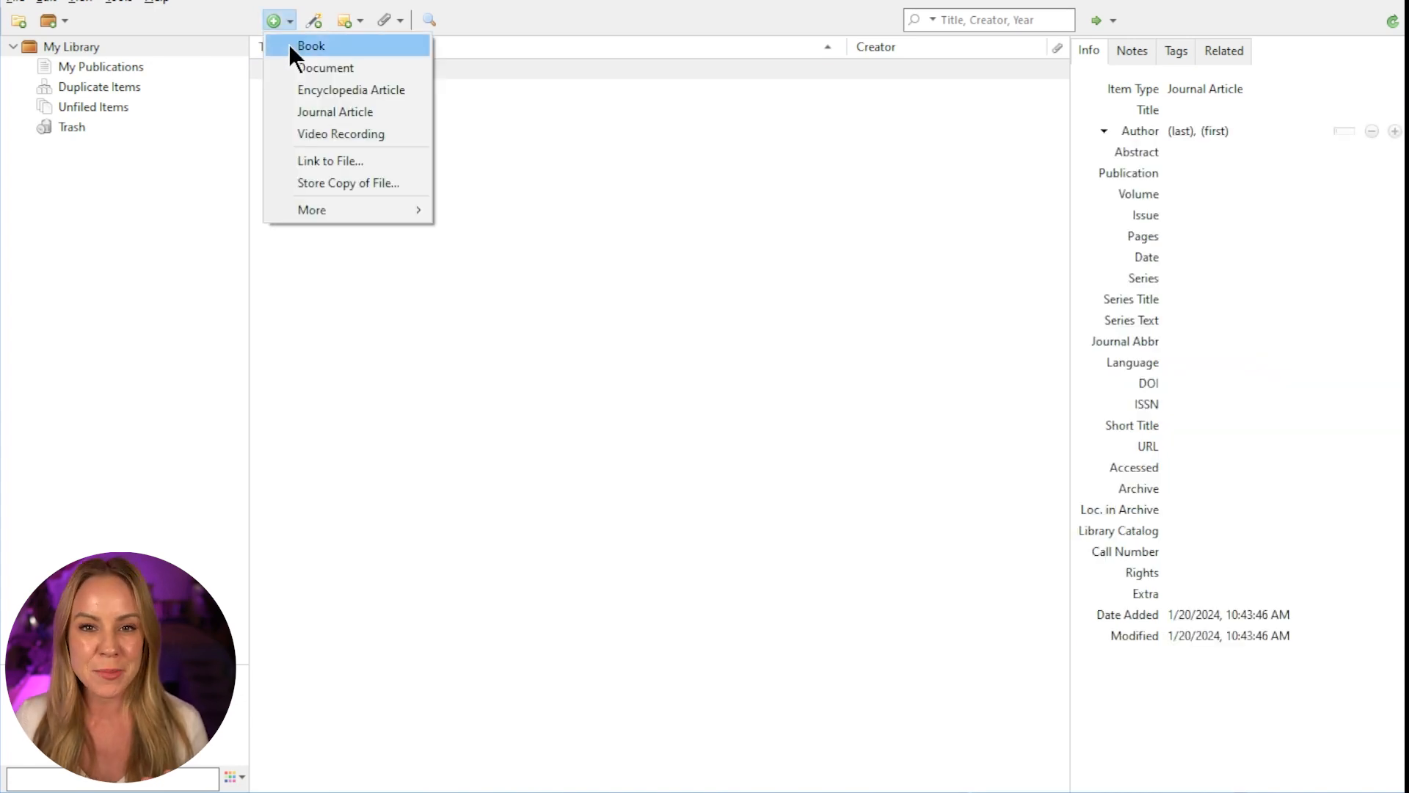
left_click(288, 44)
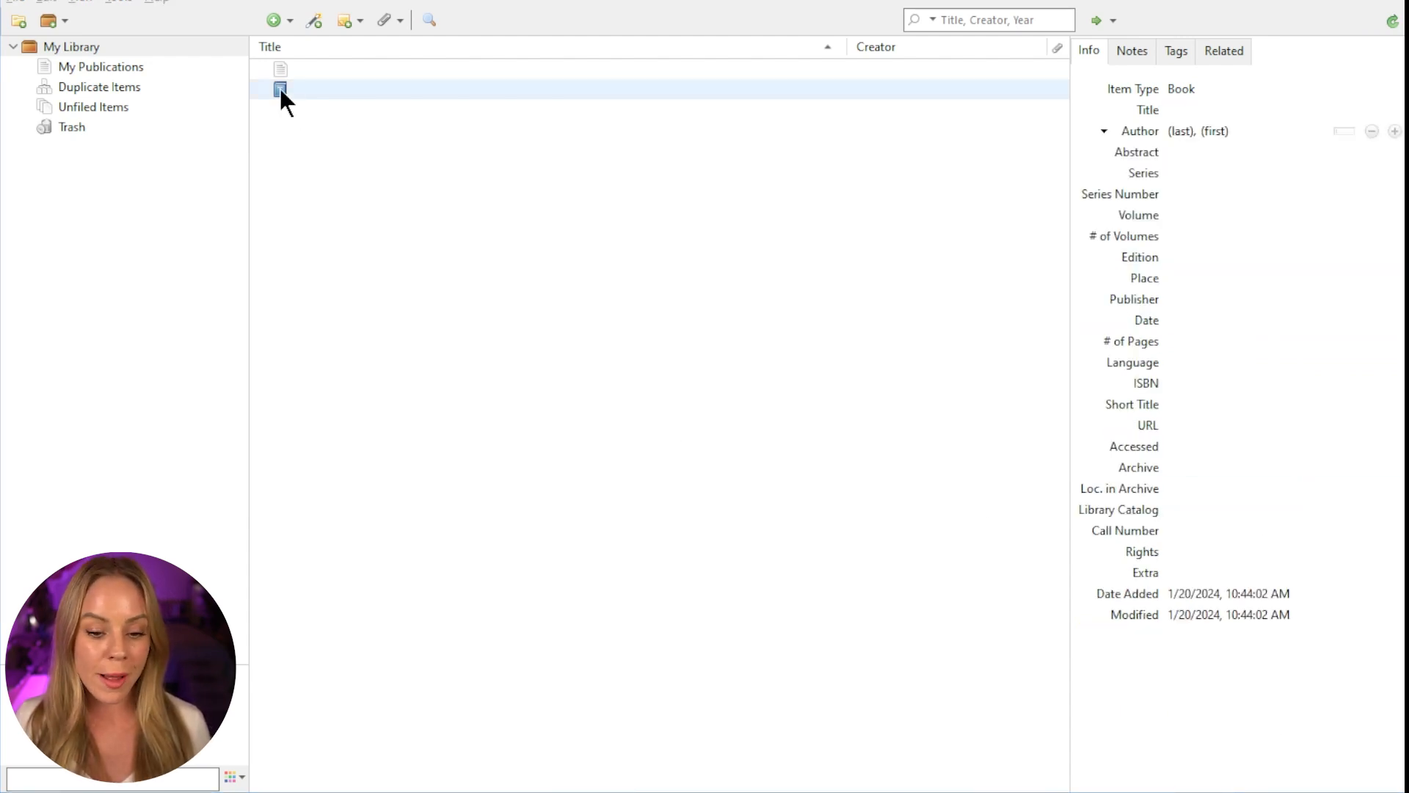
- Set the journal article's title to "Anxious attachment style predicts an enhanced cortisol response to group psychosocial stress"
left_click(290, 75)
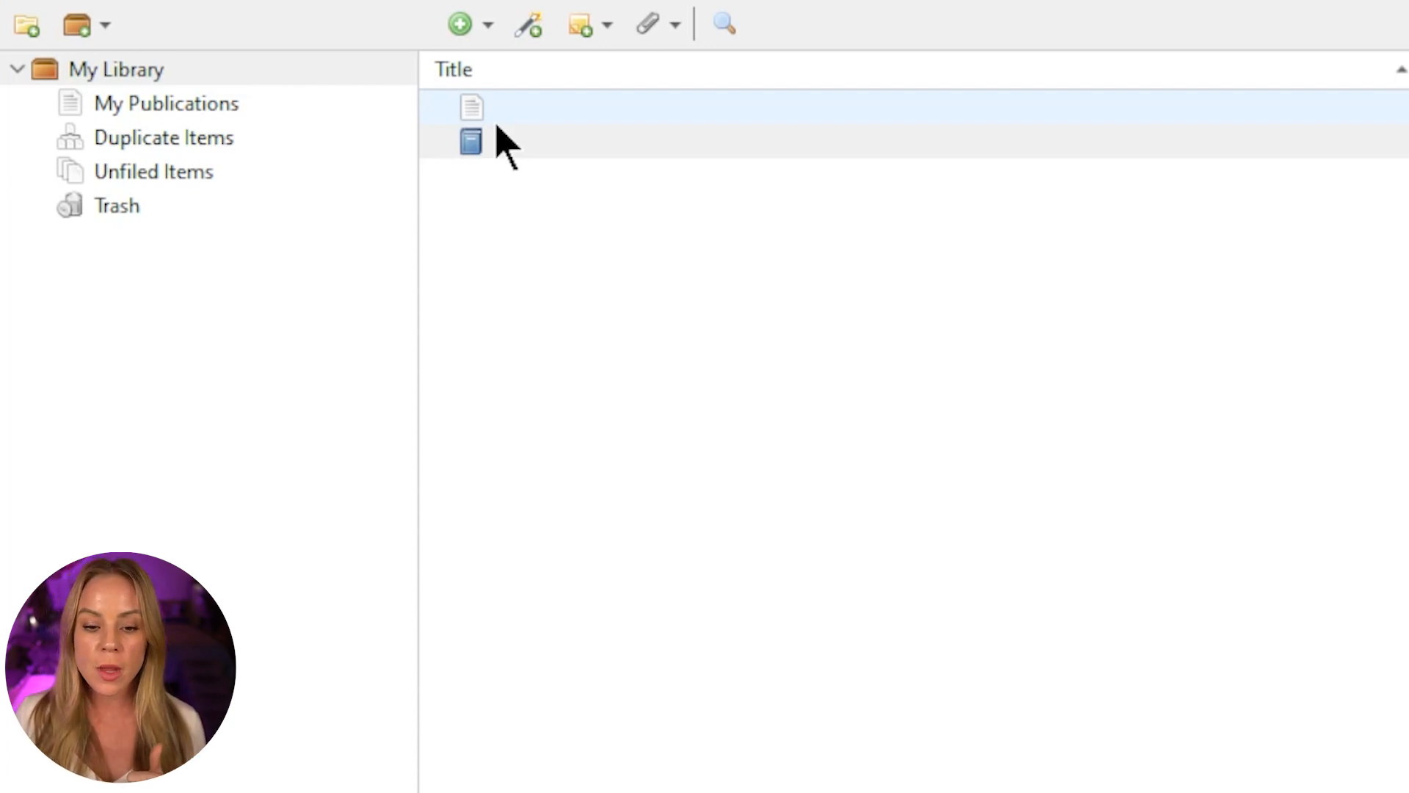
left_click(775, 107)
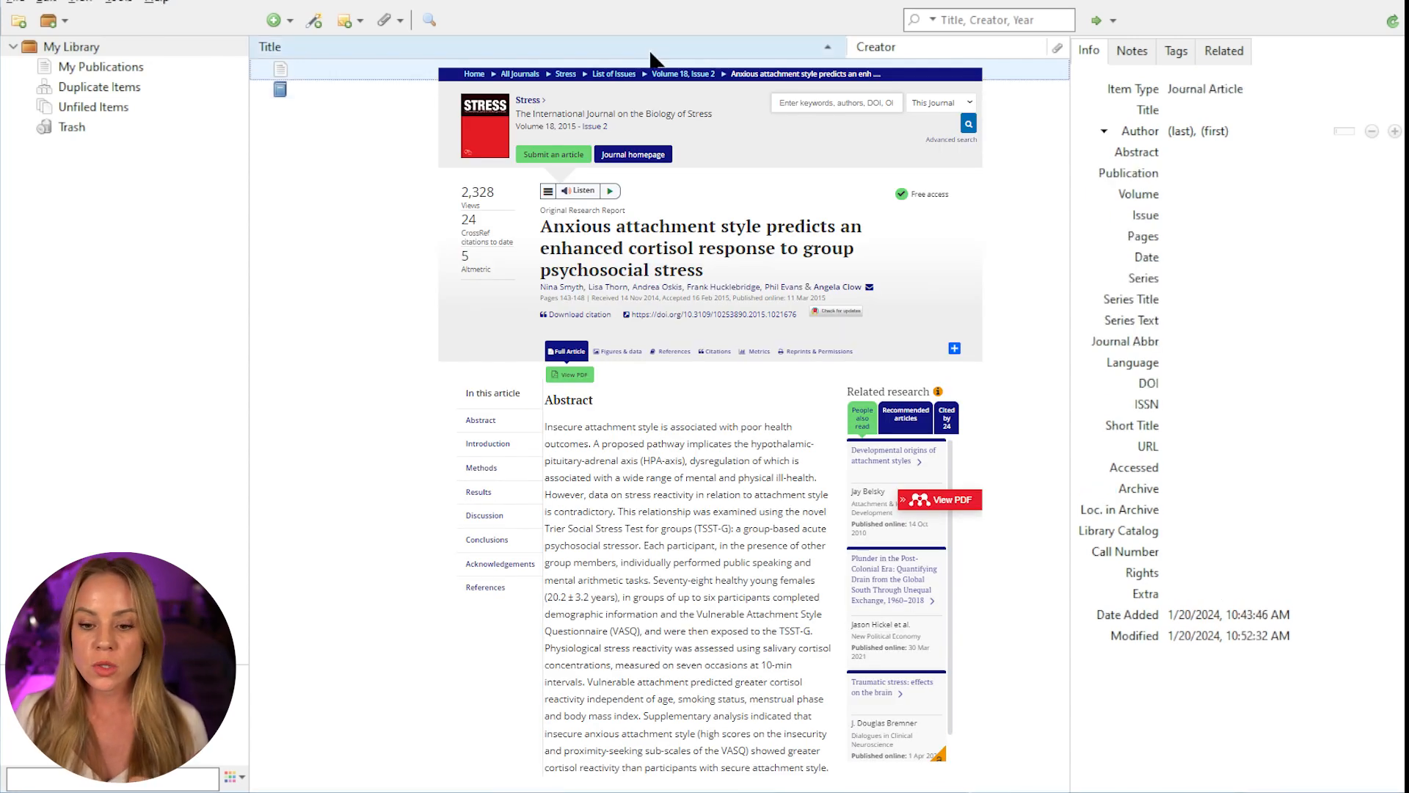
left_click(1188, 556)
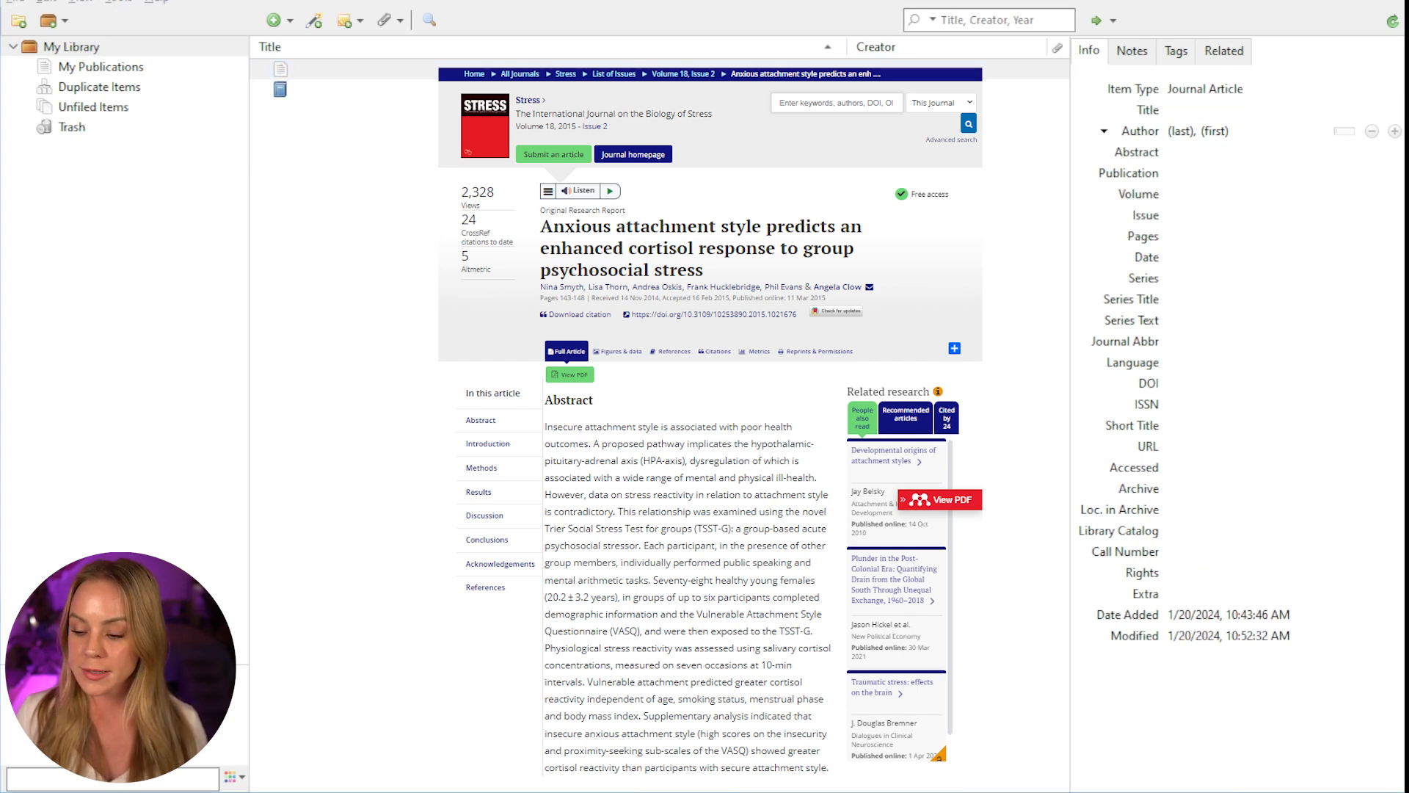
left_click(1205, 110)
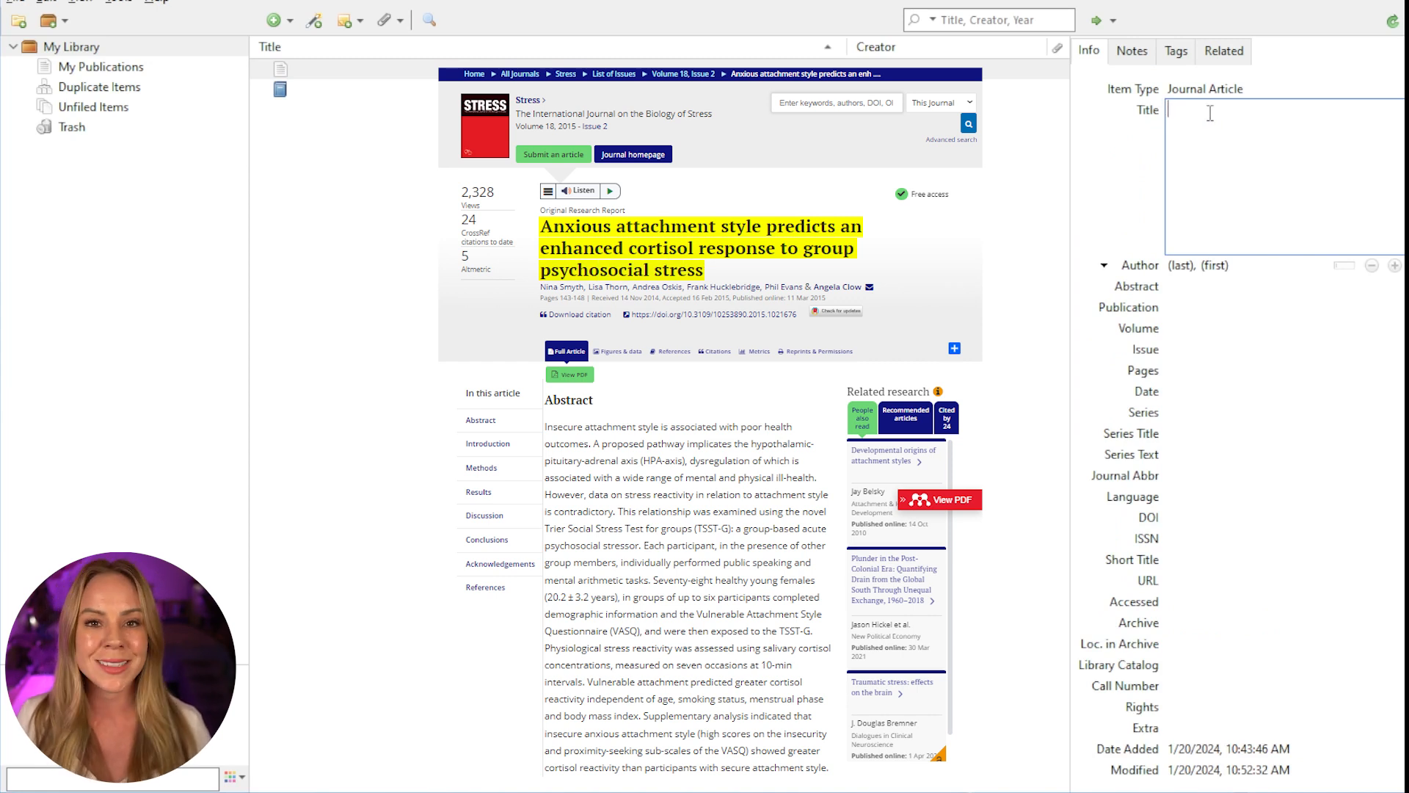
type("Anxious attachment style predicts an enhanced cortisol response to group psychosocial stress")
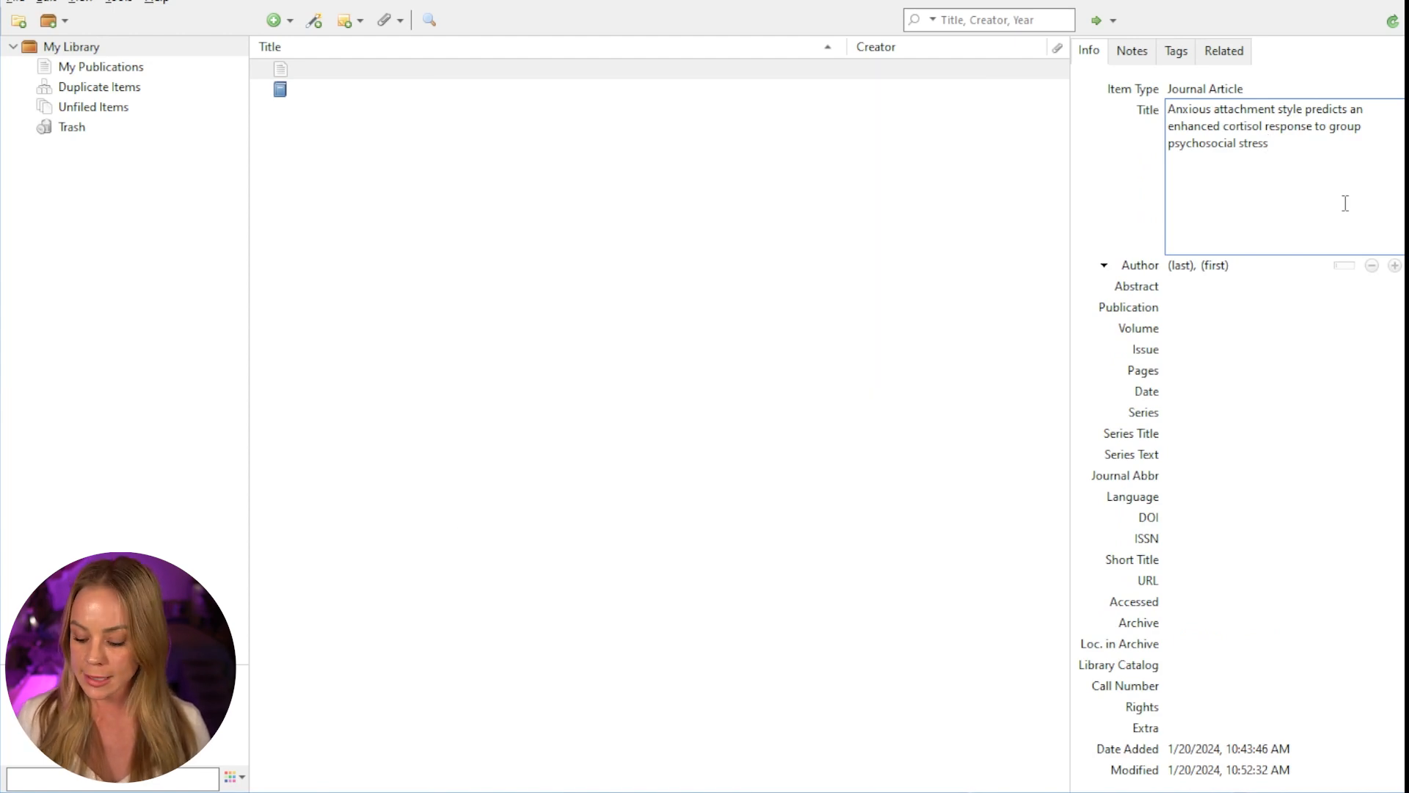
key("Return")
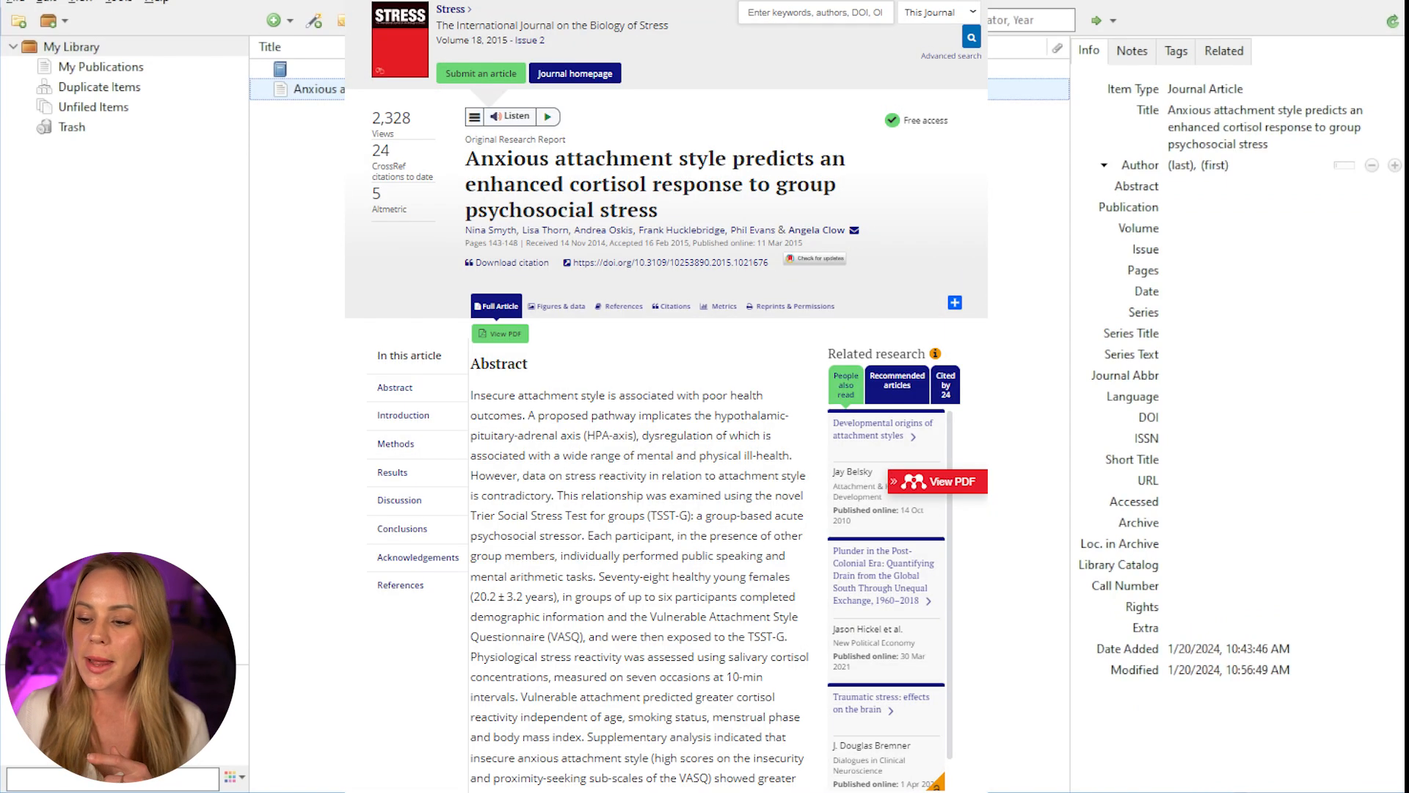
- Enter the last and first name of the article's first listed author in the journal article's Author field
left_click(1217, 168)
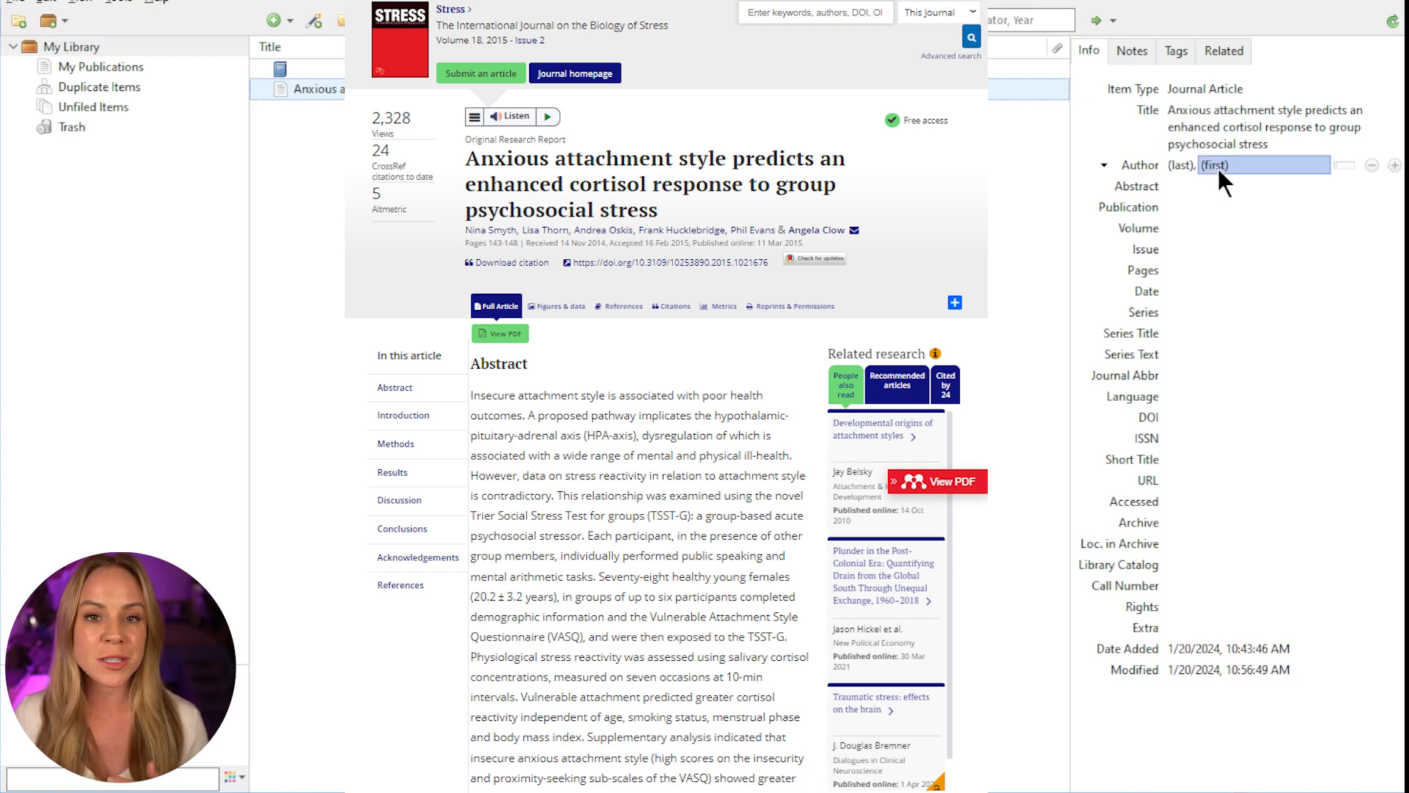
left_click(1179, 168)
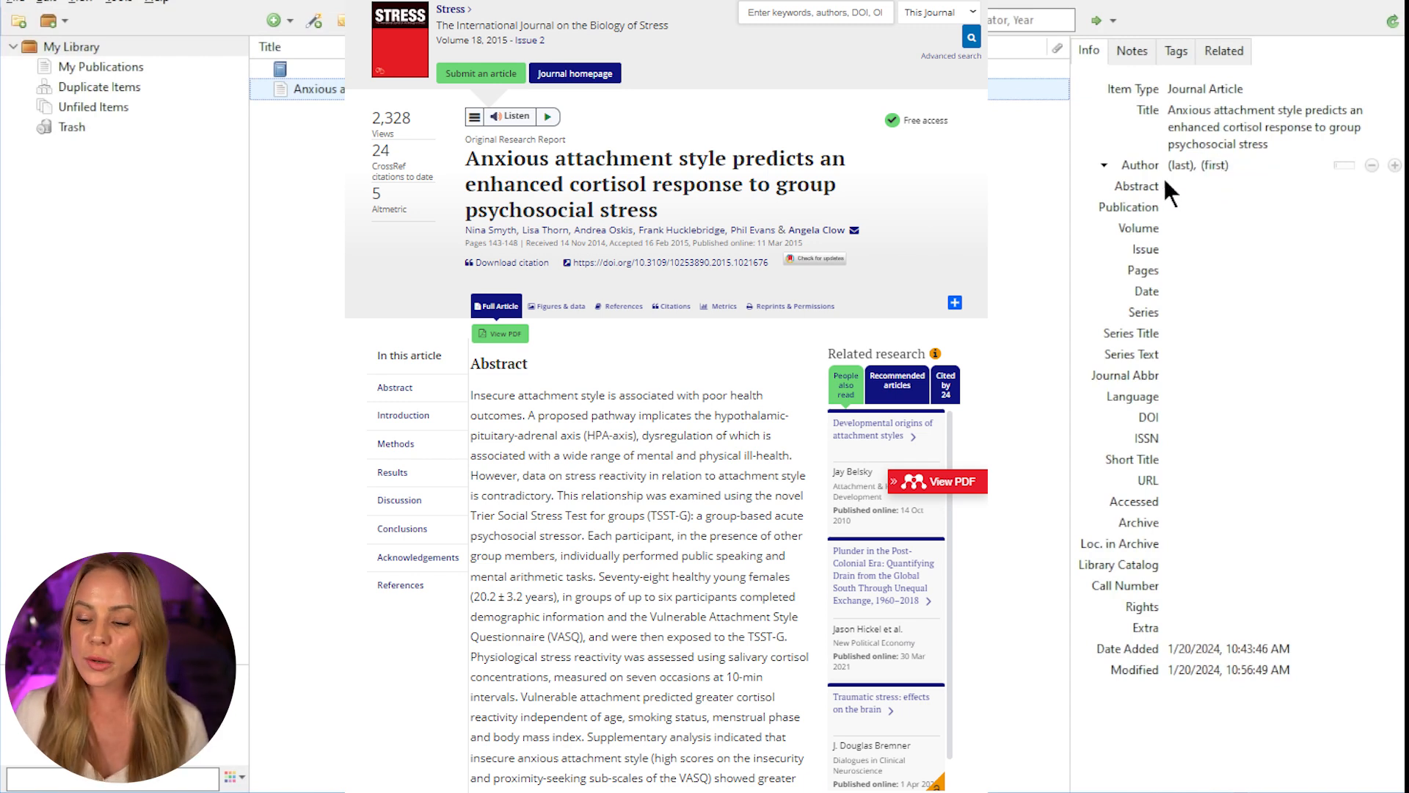
left_click(1098, 172)
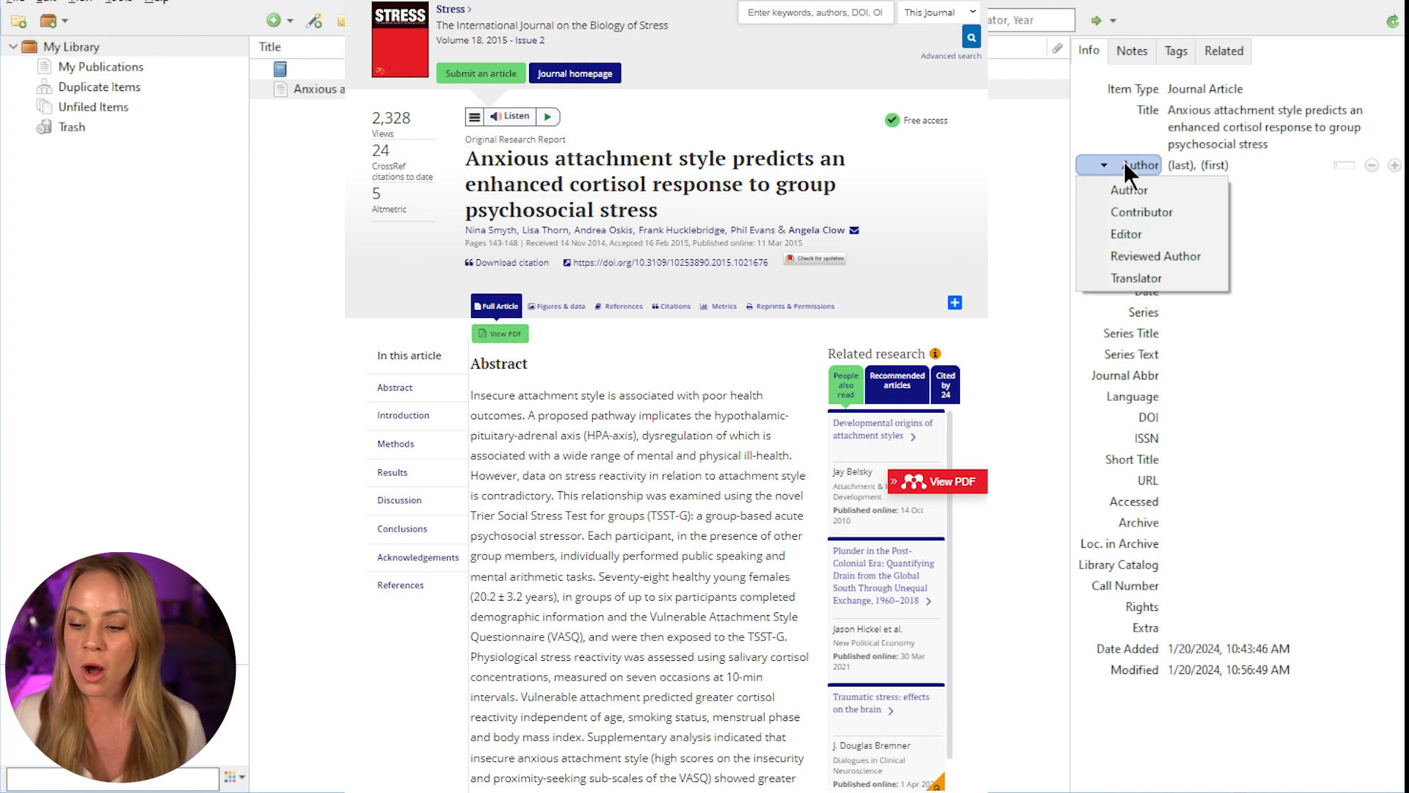
left_click(1182, 165)
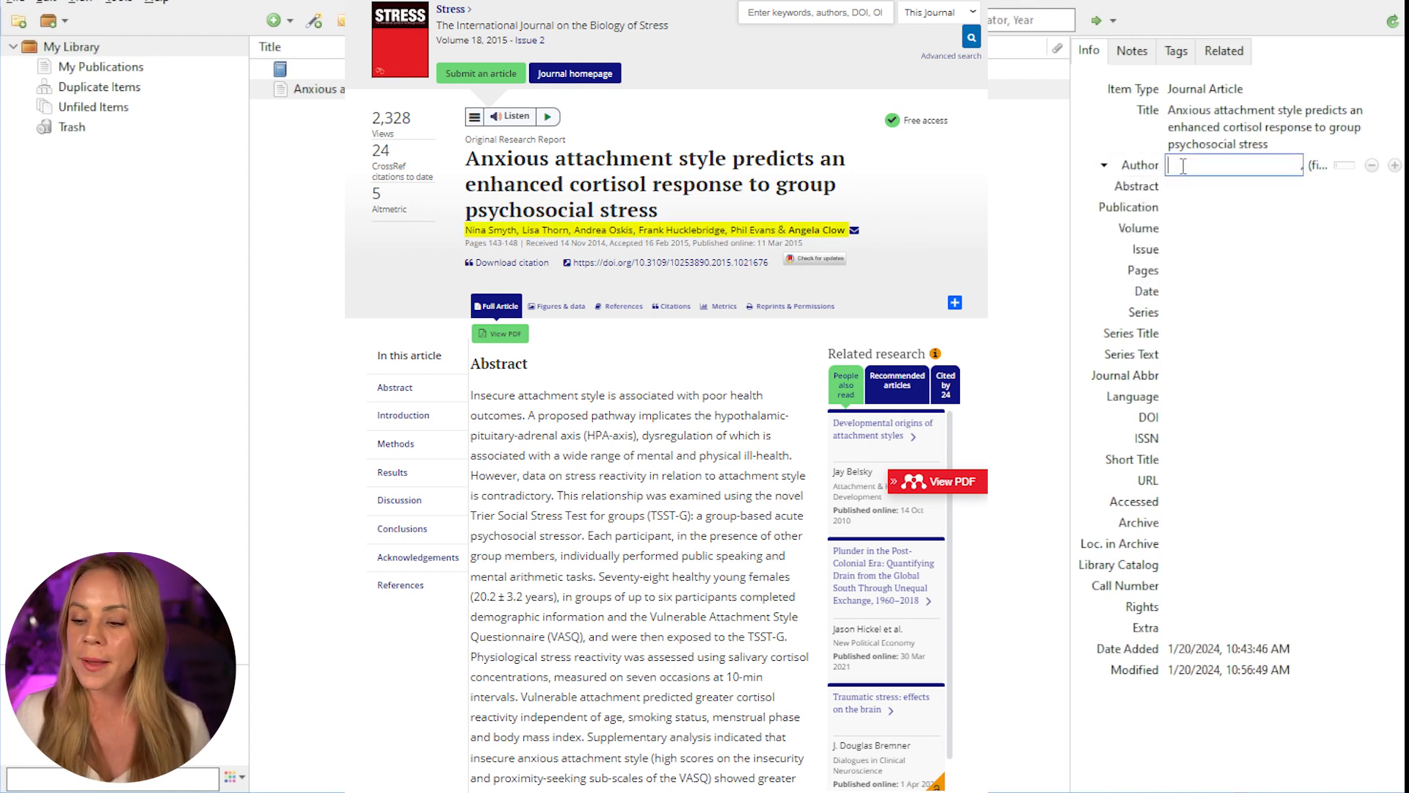
type("Smyth")
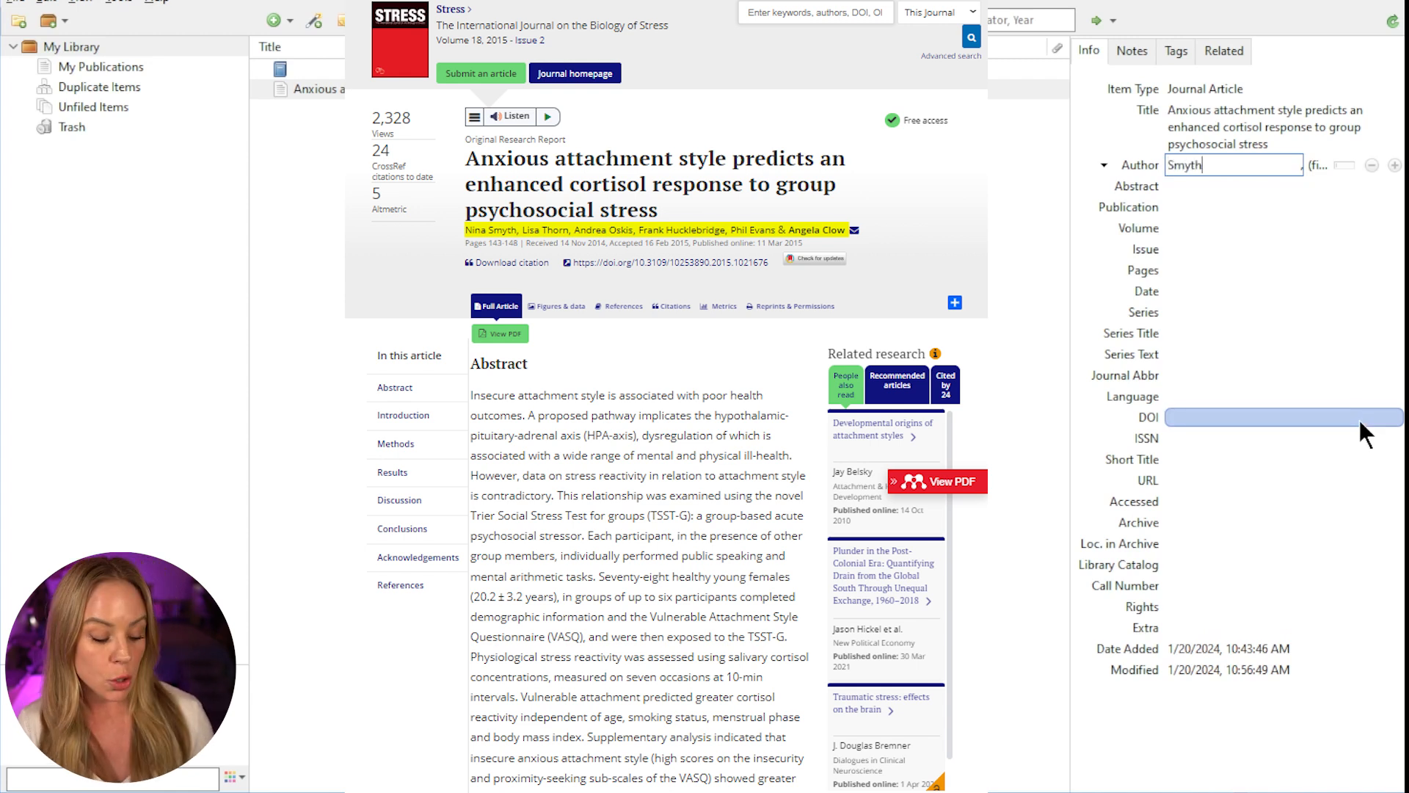
key("Tab")
type("Nina")
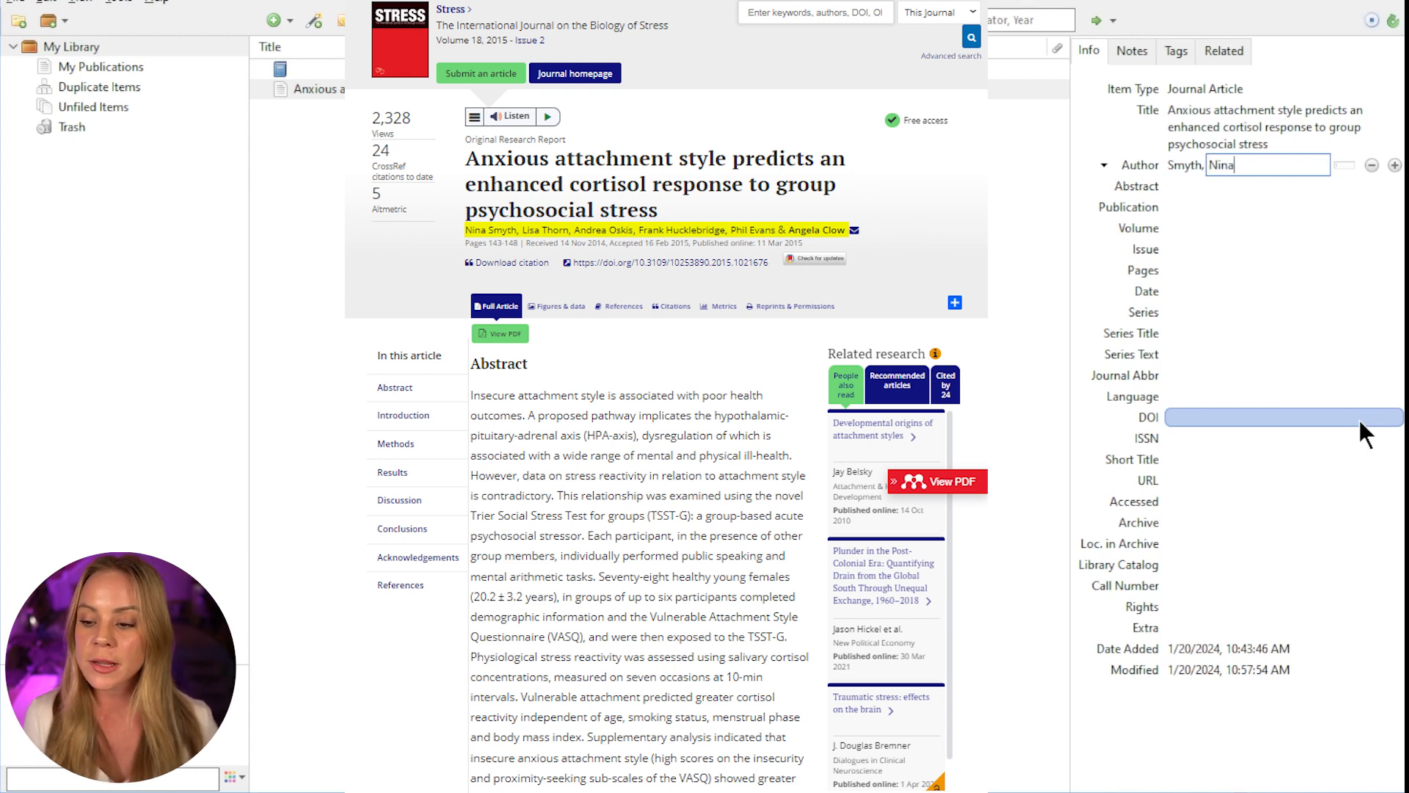
- Add a second author entry to the journal article with the second listed author's last and first name
key("Return")
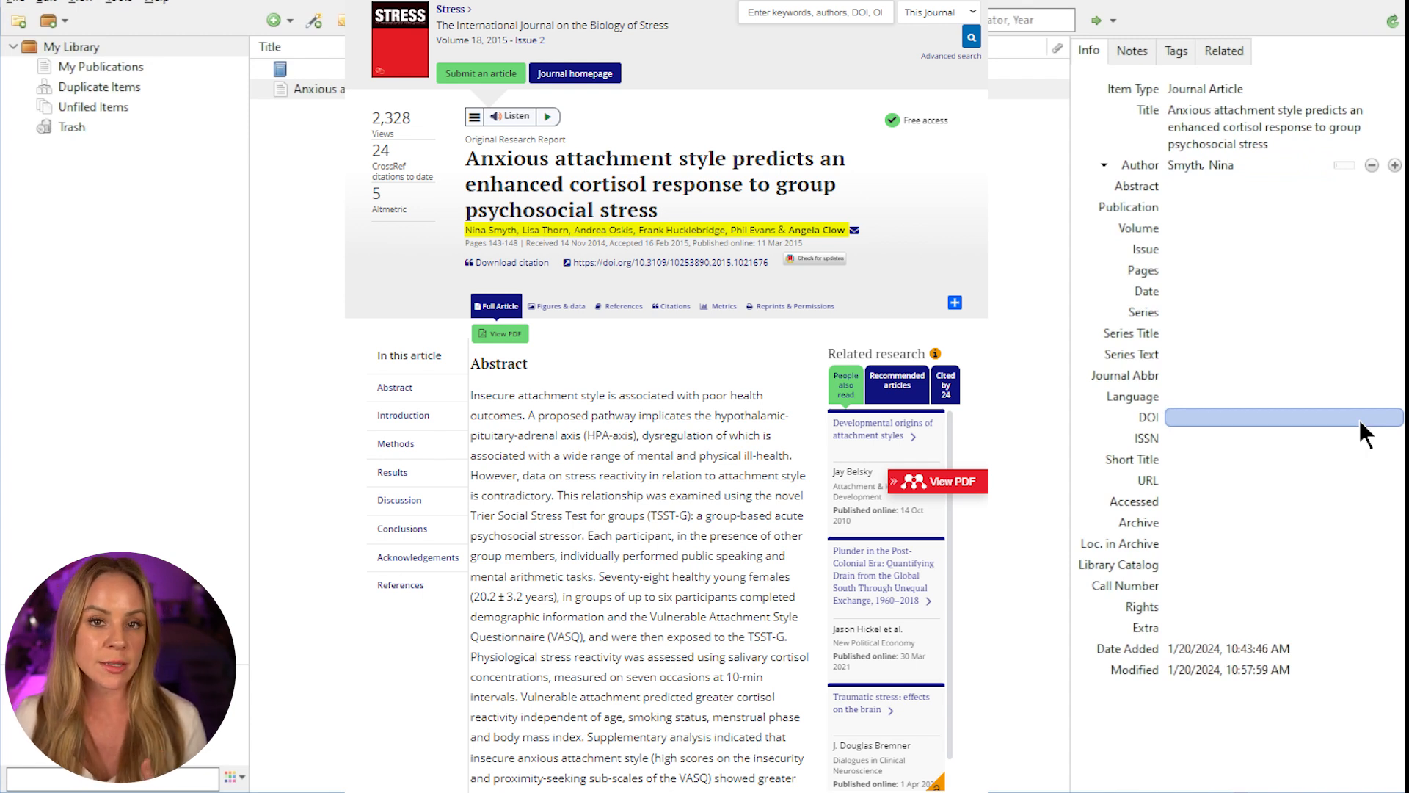
left_click(1396, 167)
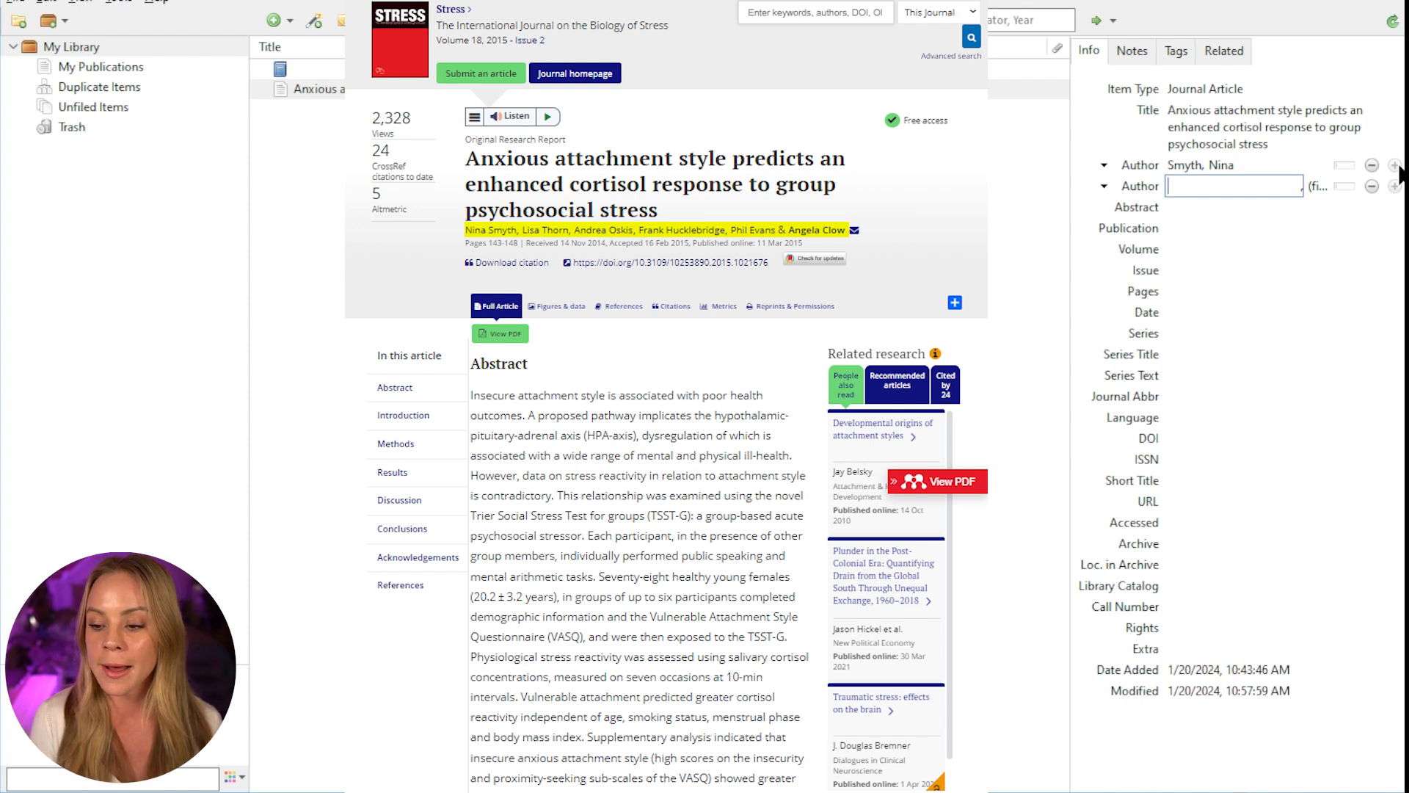
type("Thorn")
key("Tab")
type("Lisa")
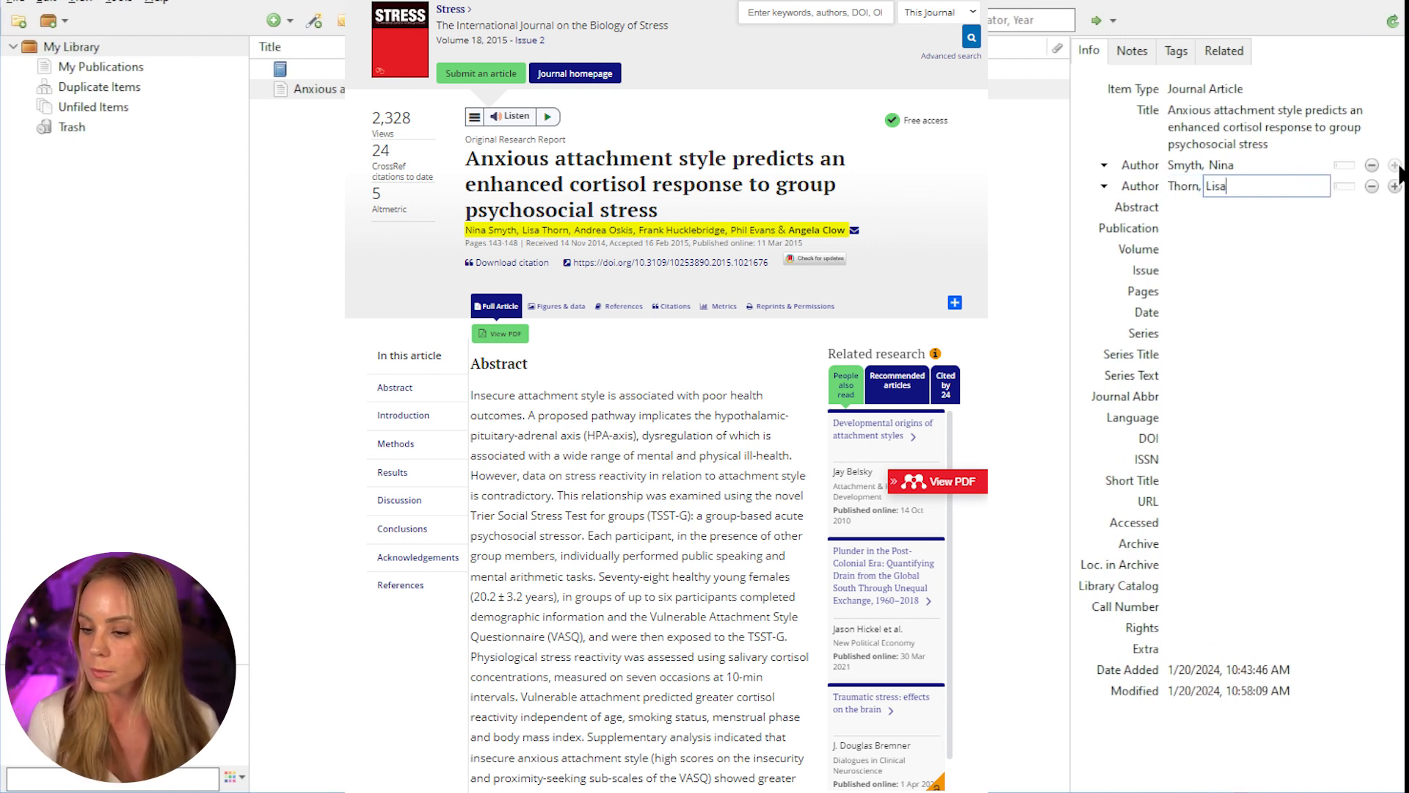
key("Return")
- Add a third author entry with the last and first name of the third author listed on the article page
left_click(1395, 187)
type("Oskis")
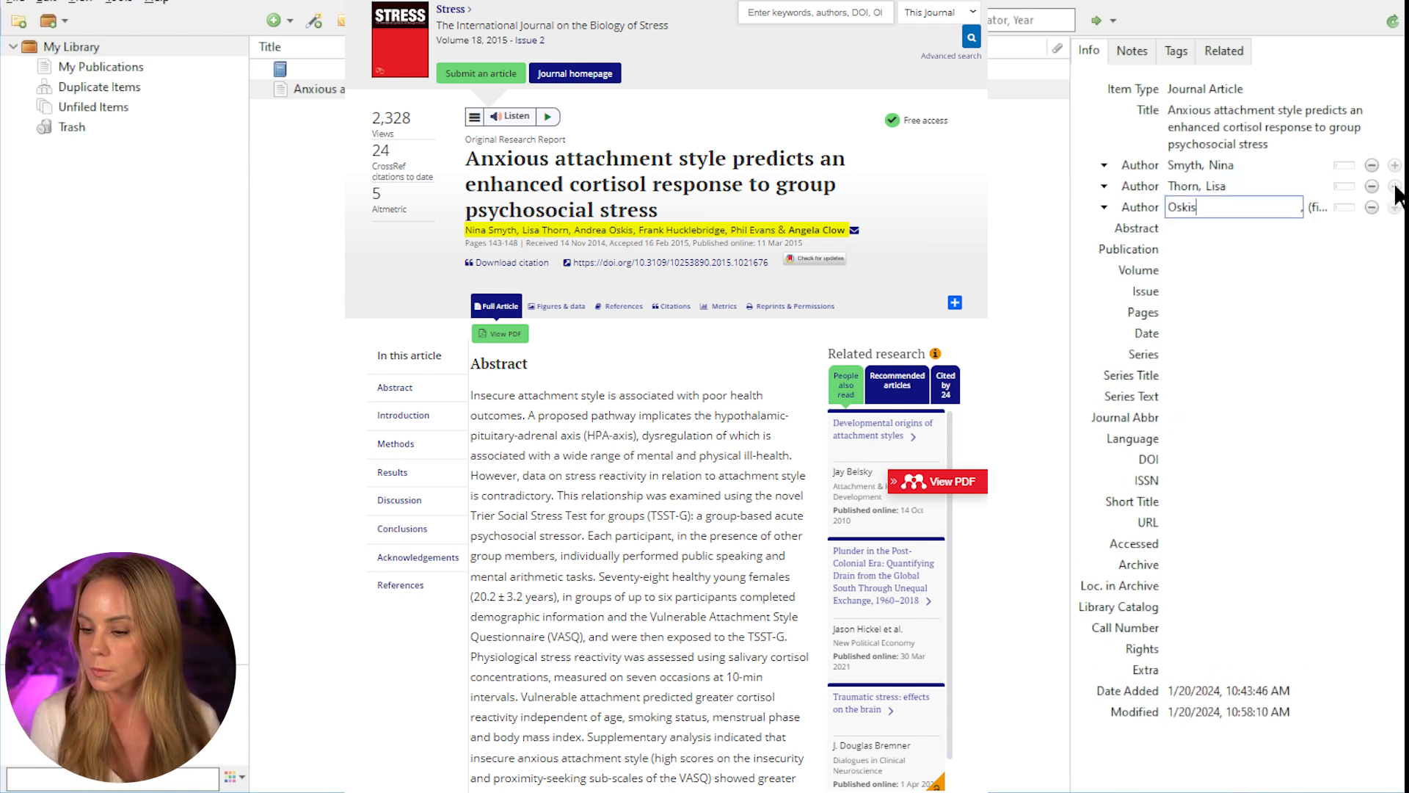
key("Tab")
type("Andrea")
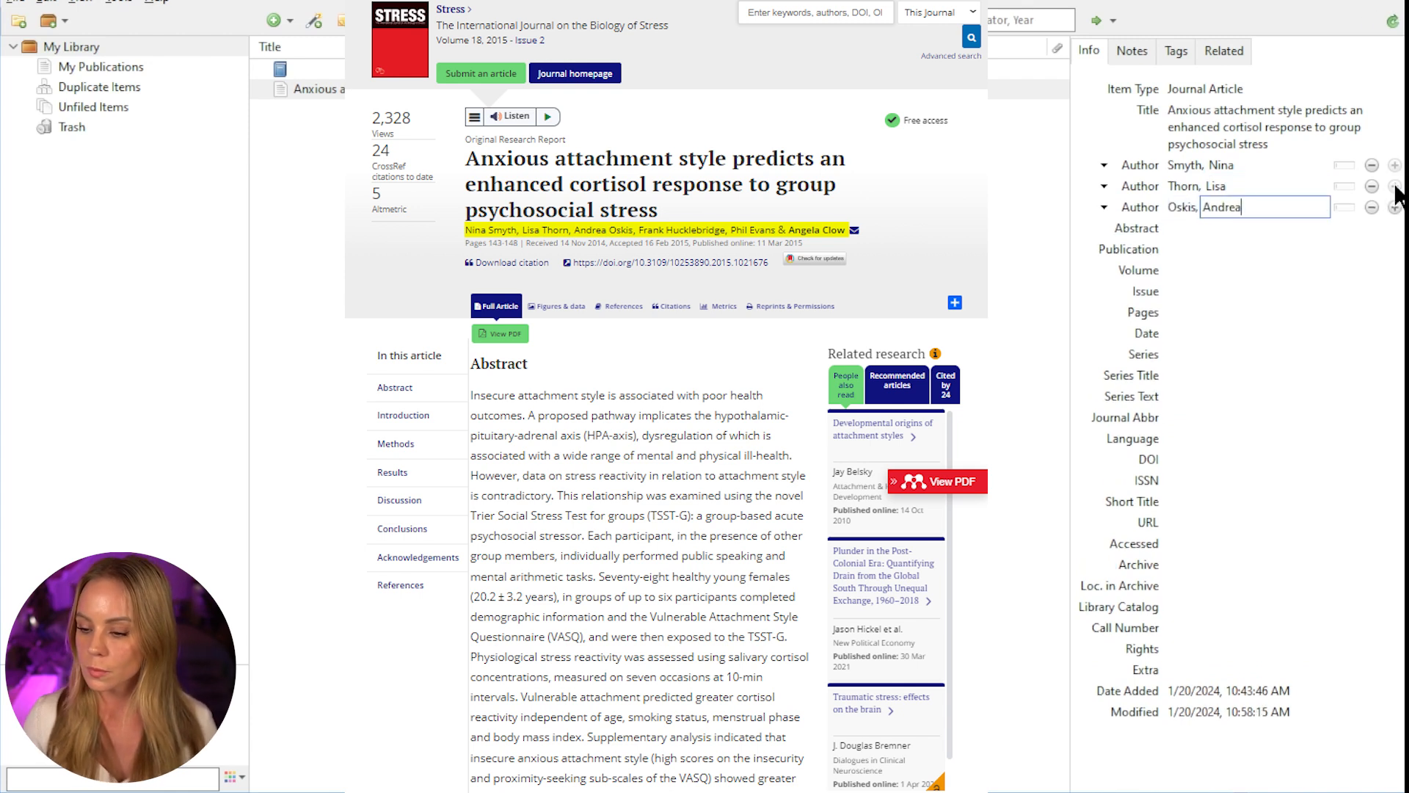
key("Return")
- Add a fourth author entry containing the fourth listed author's last and first name
left_click(1395, 207)
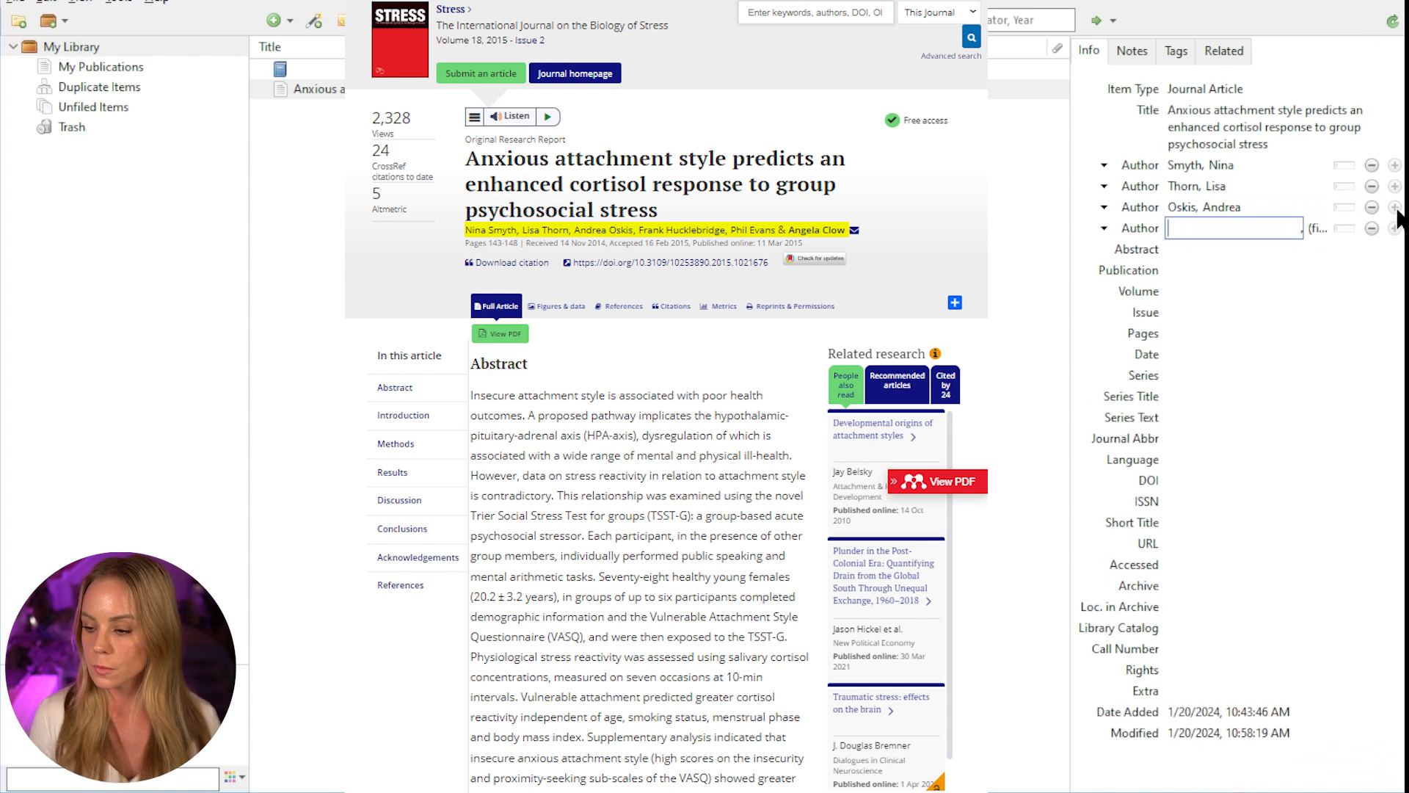
type("Hucklebridge")
key("Tab")
type("Frank")
key("Return")
- Add a fifth author entry containing the fifth listed author's last and first name
left_click(1394, 228)
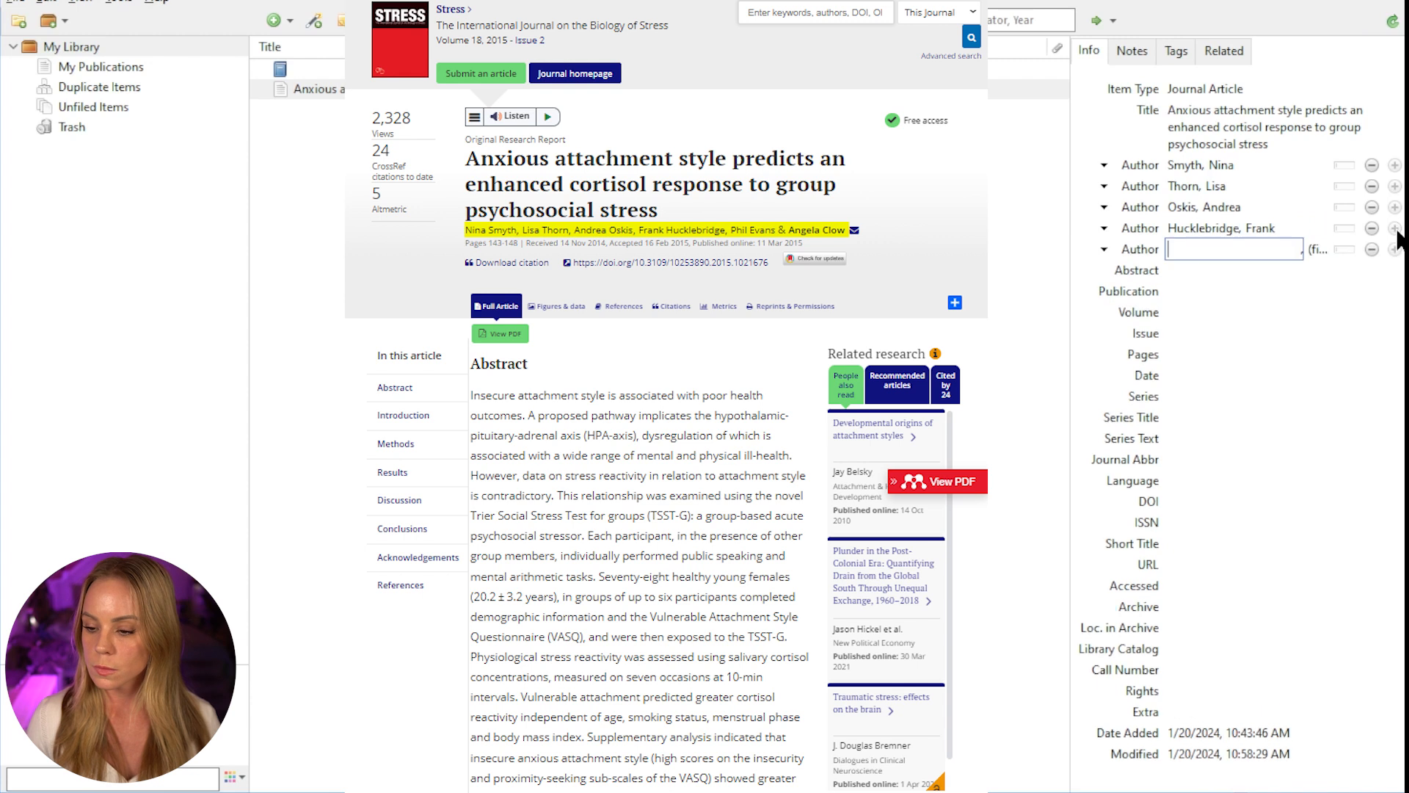
type("Evans")
key("Tab")
type("Phil")
key("Return")
- Add a sixth author entry with the last and first name of the article's final listed author
left_click(1394, 250)
type("Clow")
key("Tab")
type("Angela")
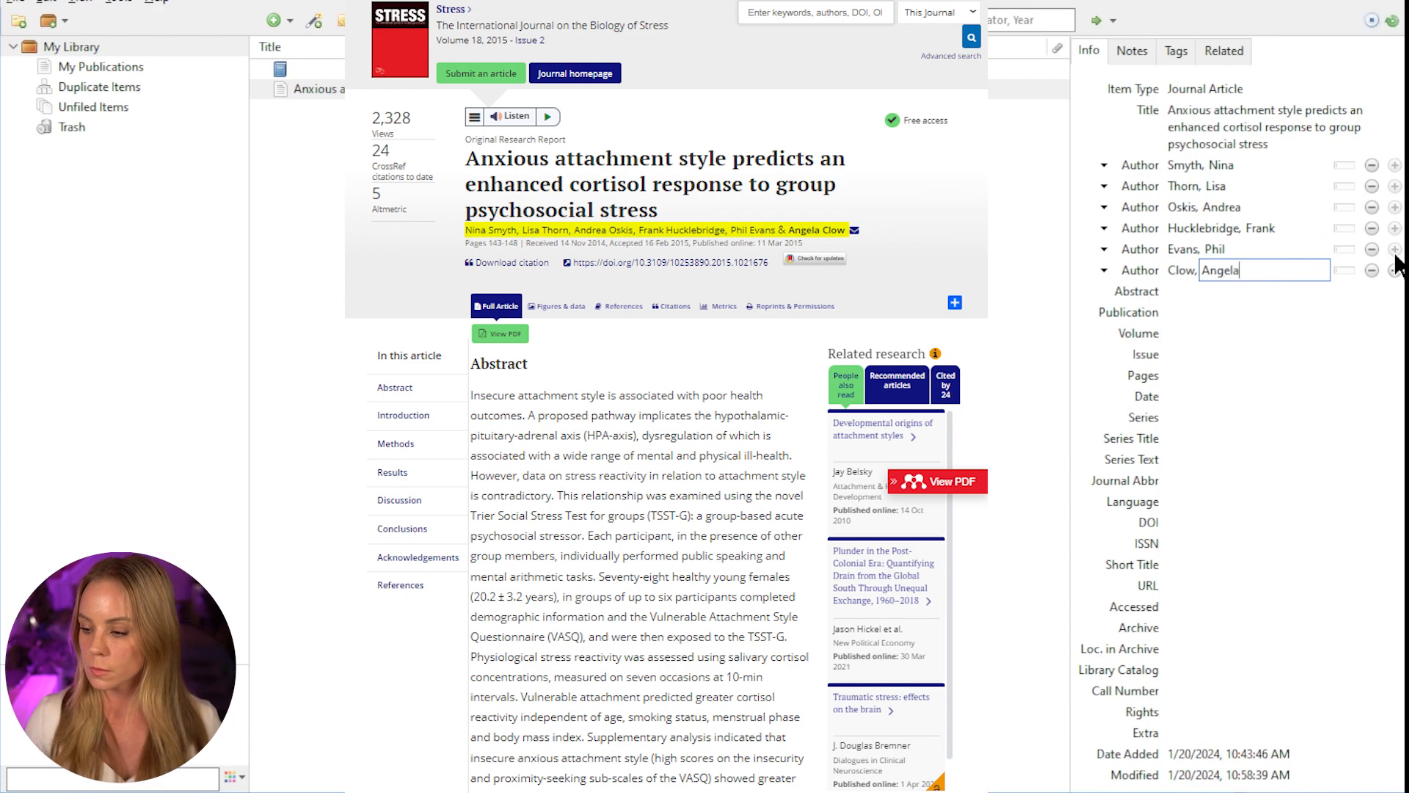
key("Return")
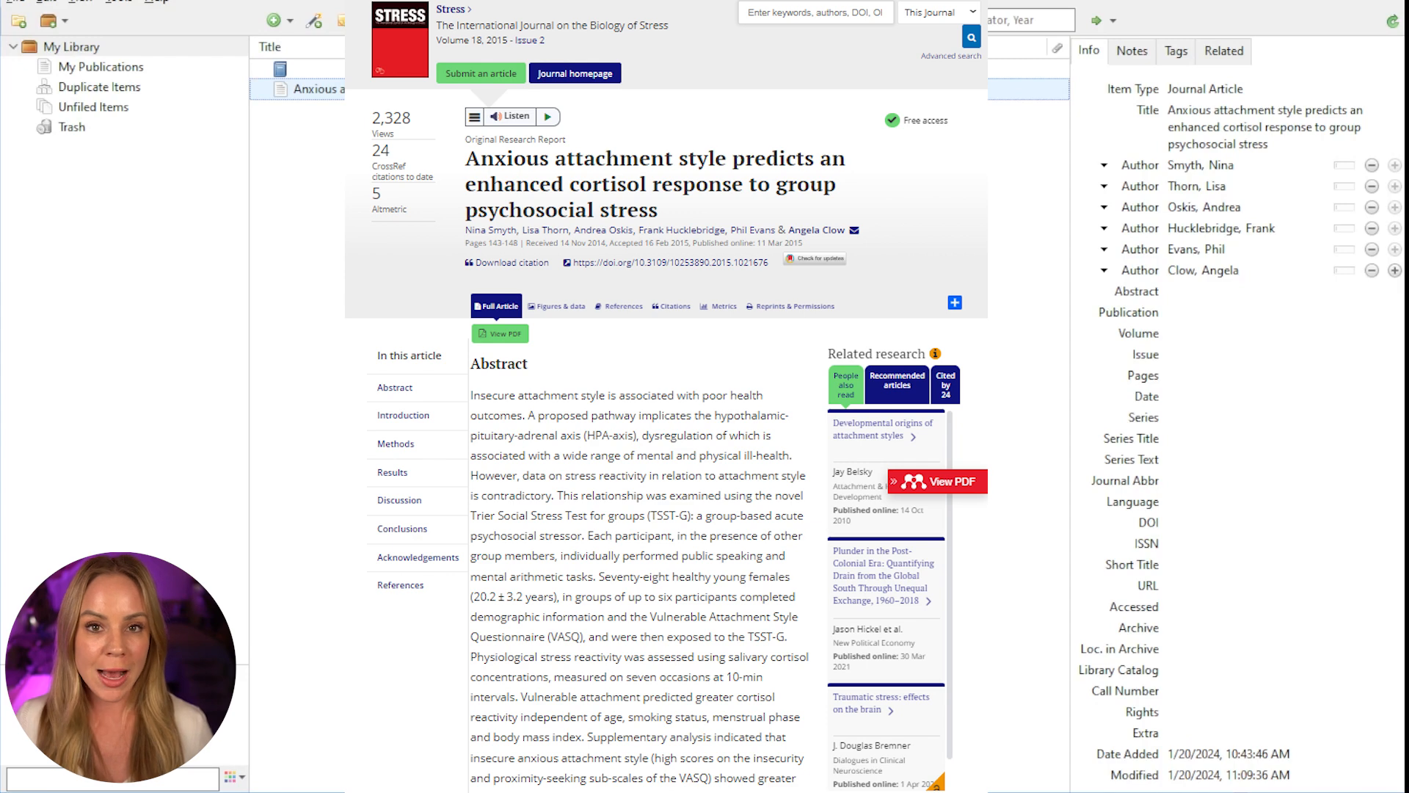
- Paste the article's abstract text into the Abstract field and set the publication to "Stress"
left_click(1281, 292)
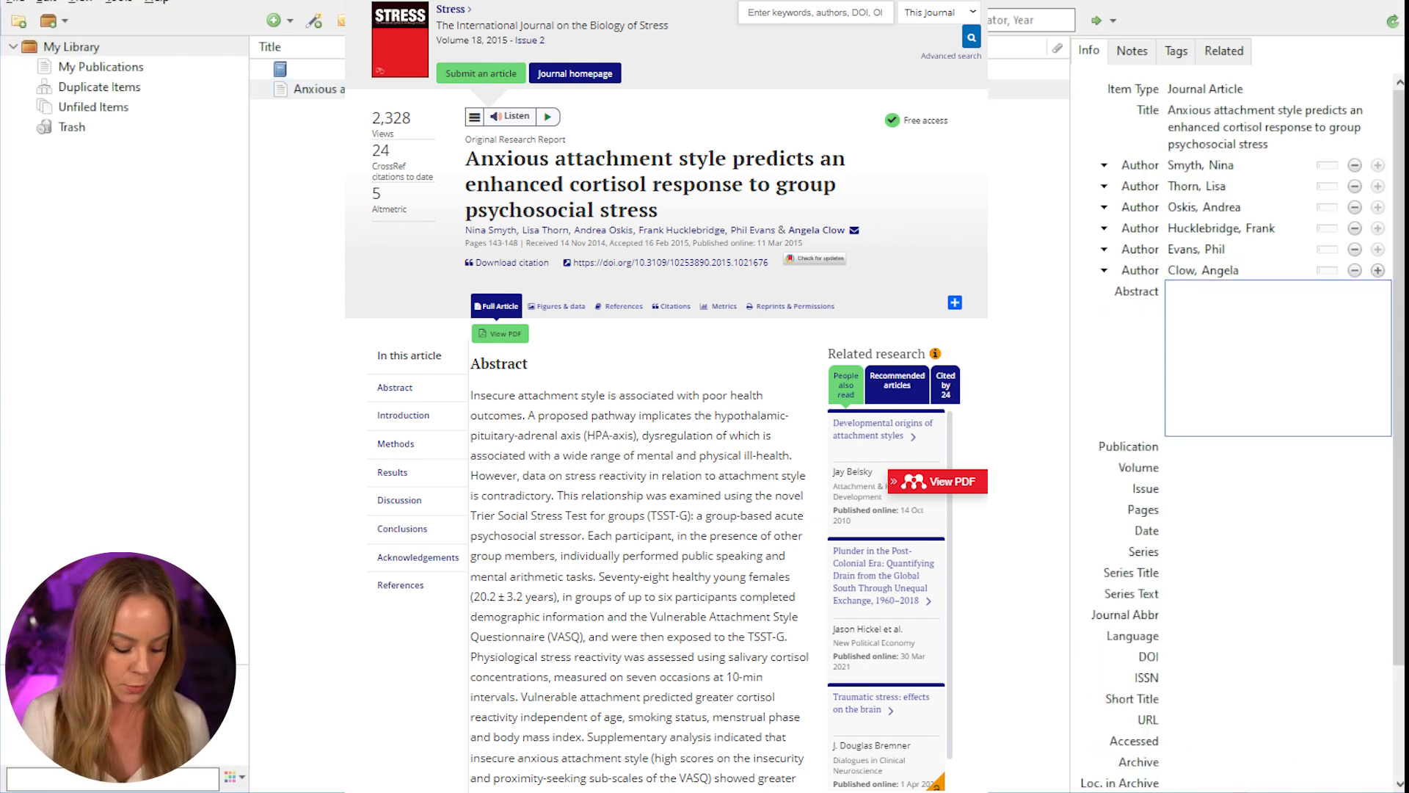
key("ctrl+v")
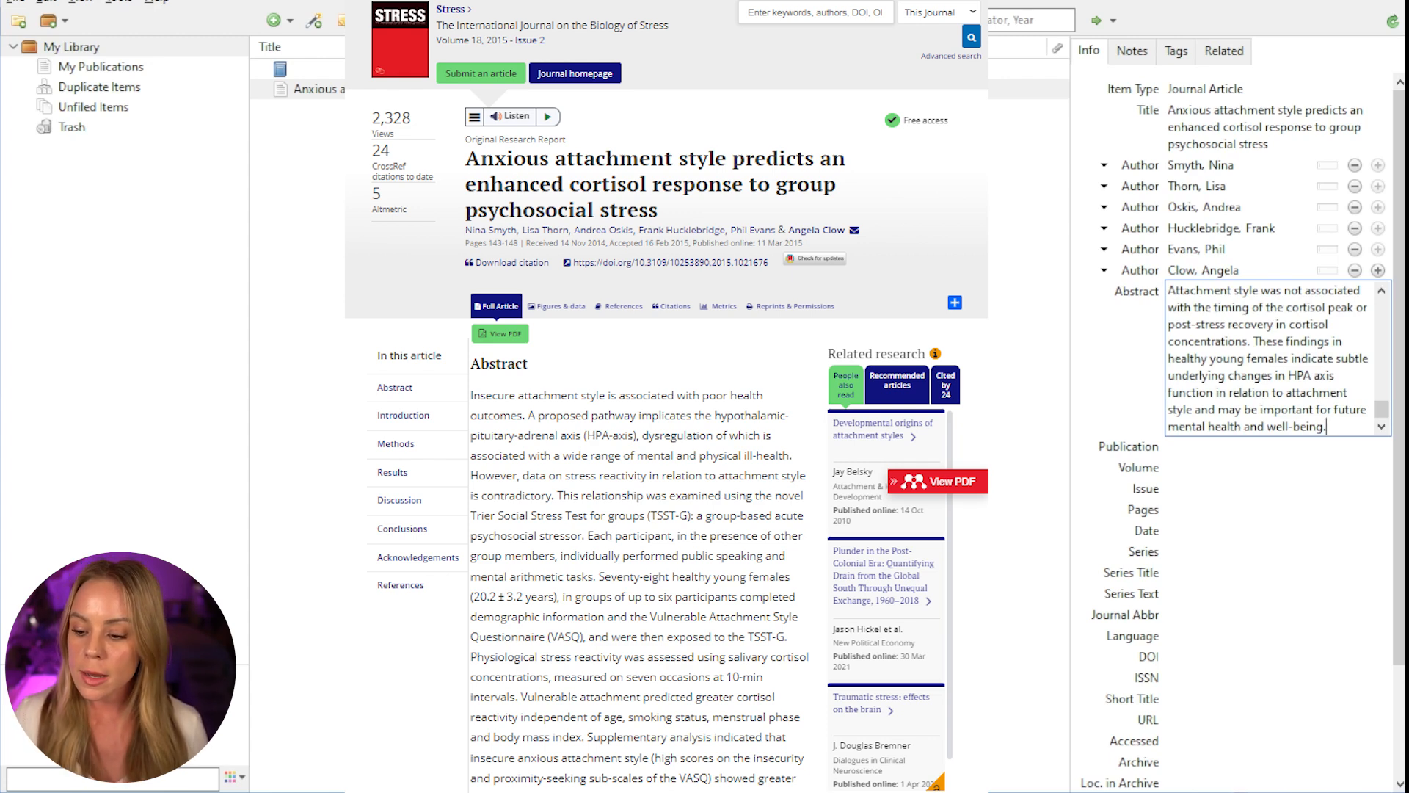
key("Tab")
scroll(1280, 544, "down", 5)
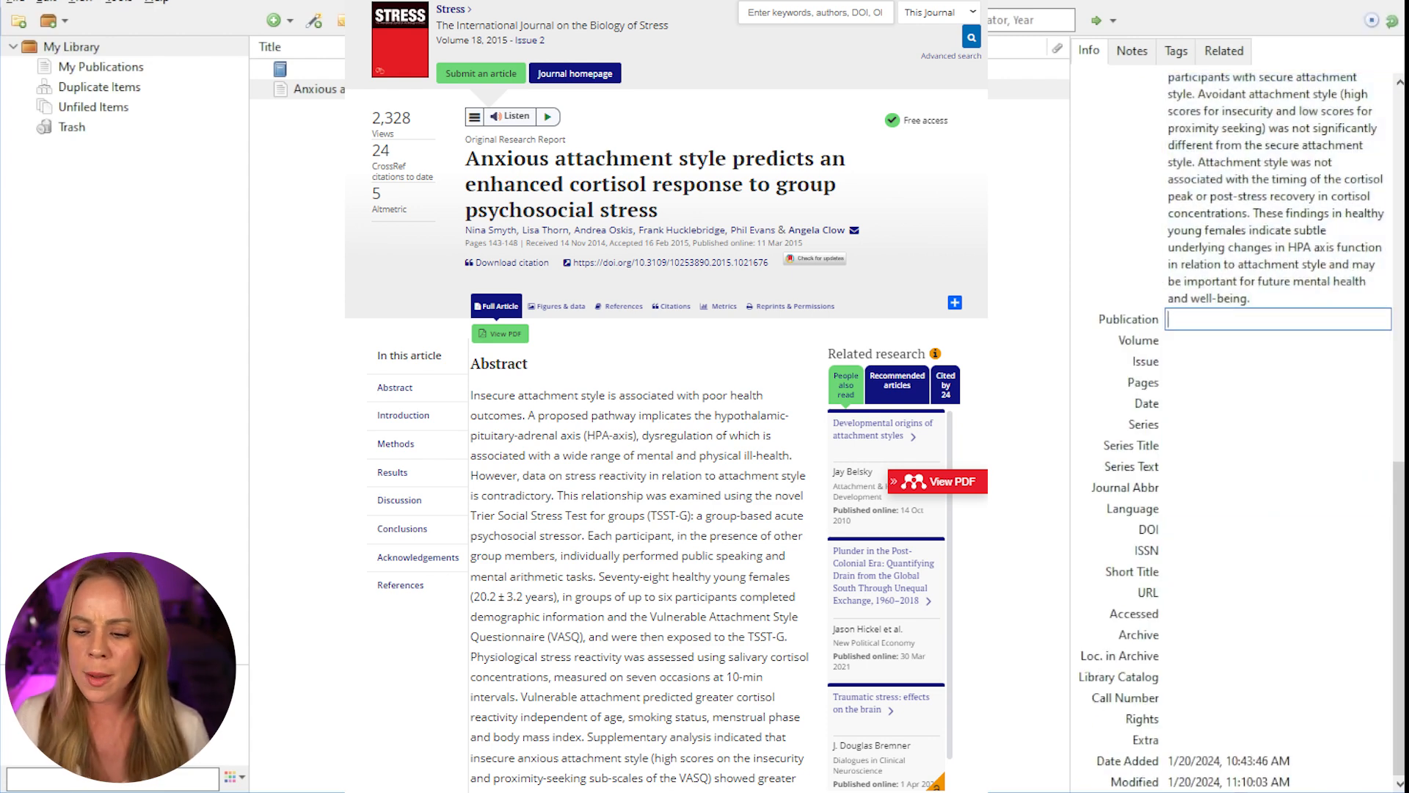
type("Stress")
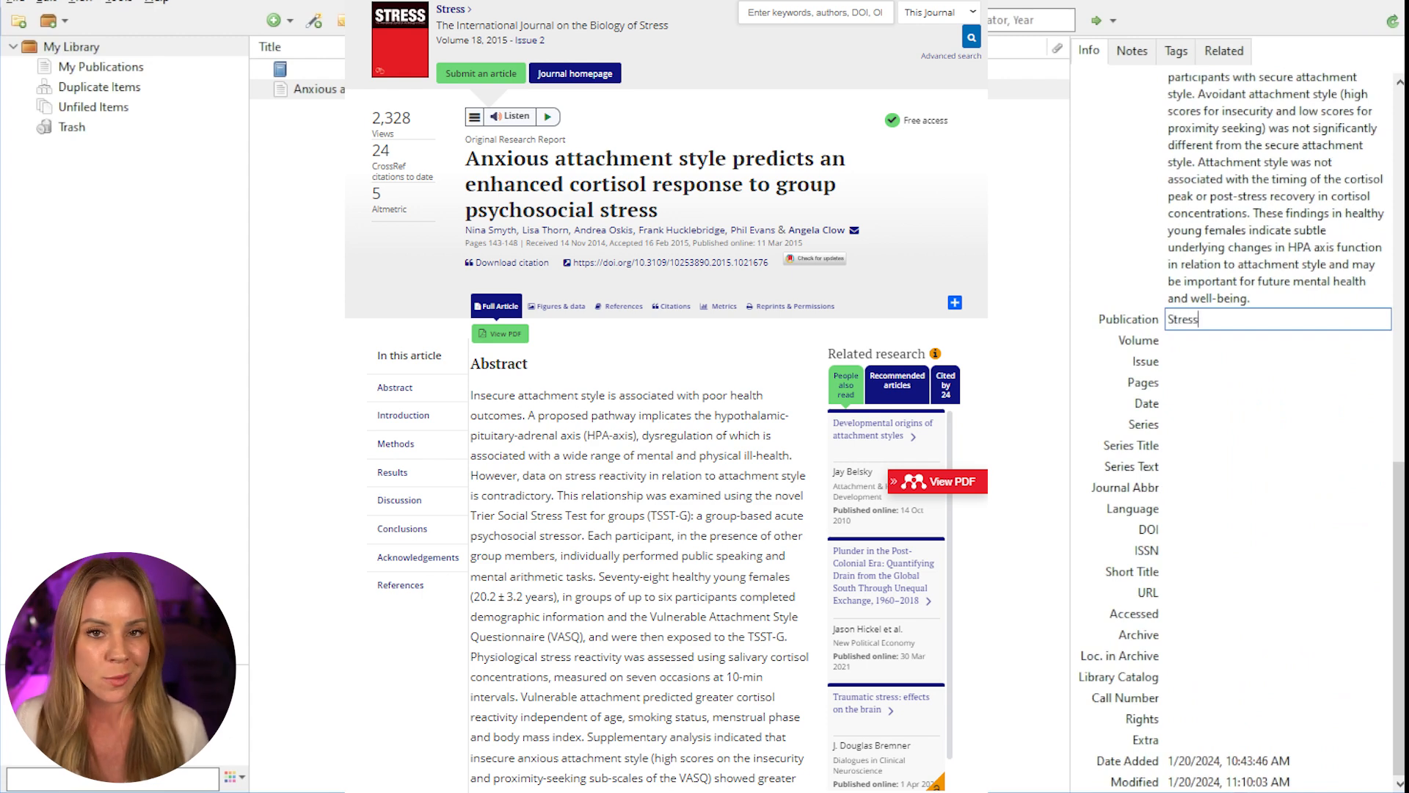
key("Tab")
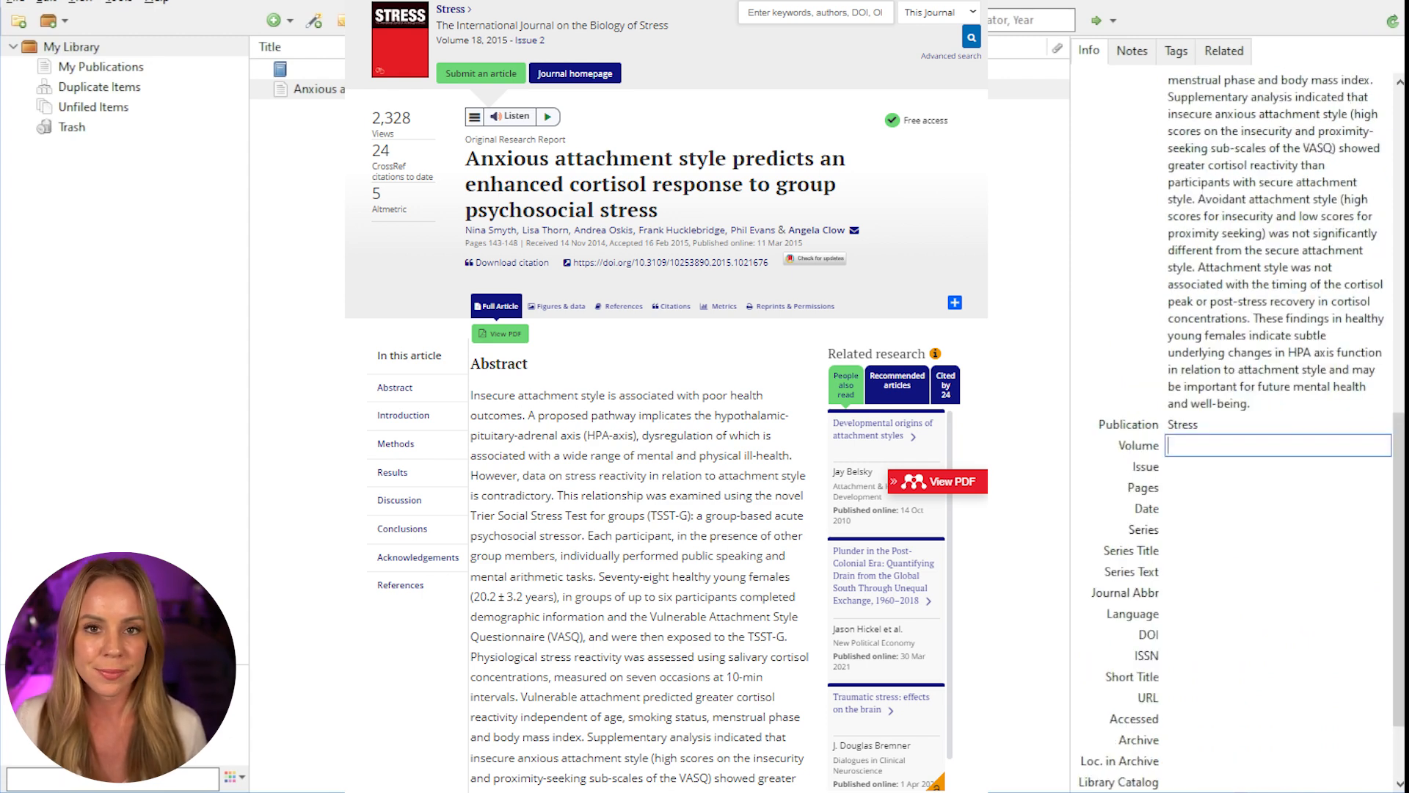
- Set the article's volume to 18, issue to 2, pages to 143-145 and date to March 11, 2015
type("18")
key("Tab")
type("2")
key("Tab")
type("143-145")
key("Tab")
type("March 11, 201")
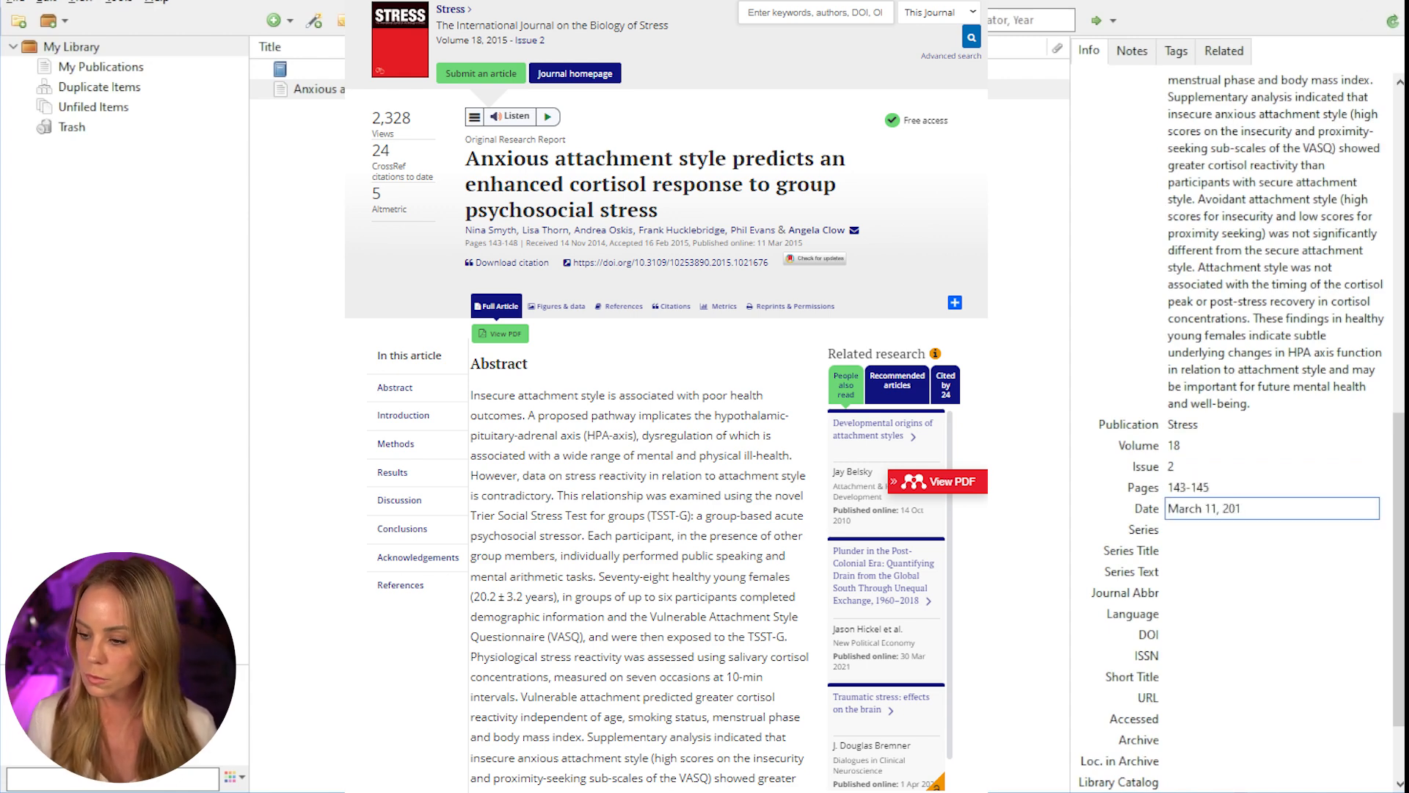
scroll(1268, 635, "down", 3)
left_click(1278, 530)
type("https://doi.org/10.3109/10253890.2015.1021676")
key("Return")
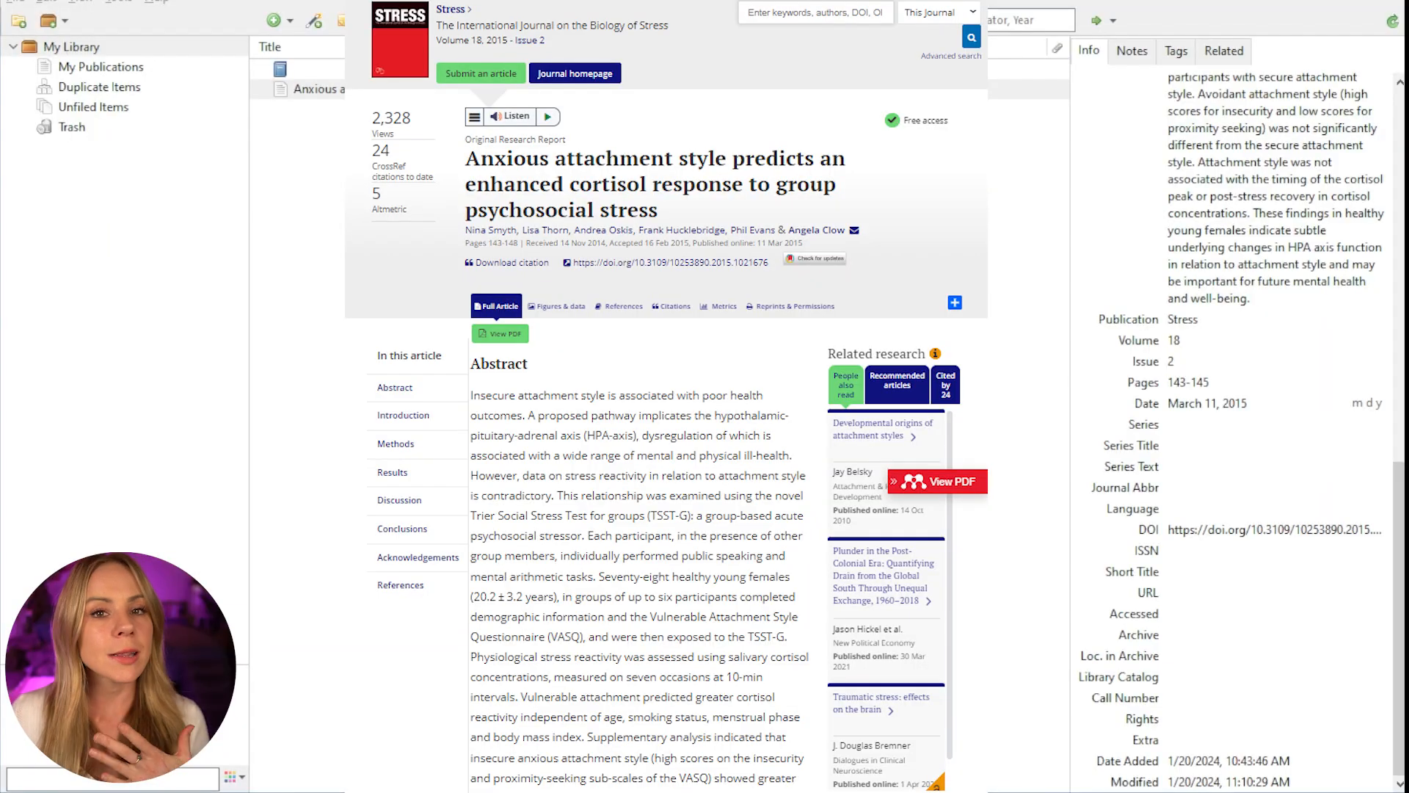
scroll(1278, 668, "up", 20)
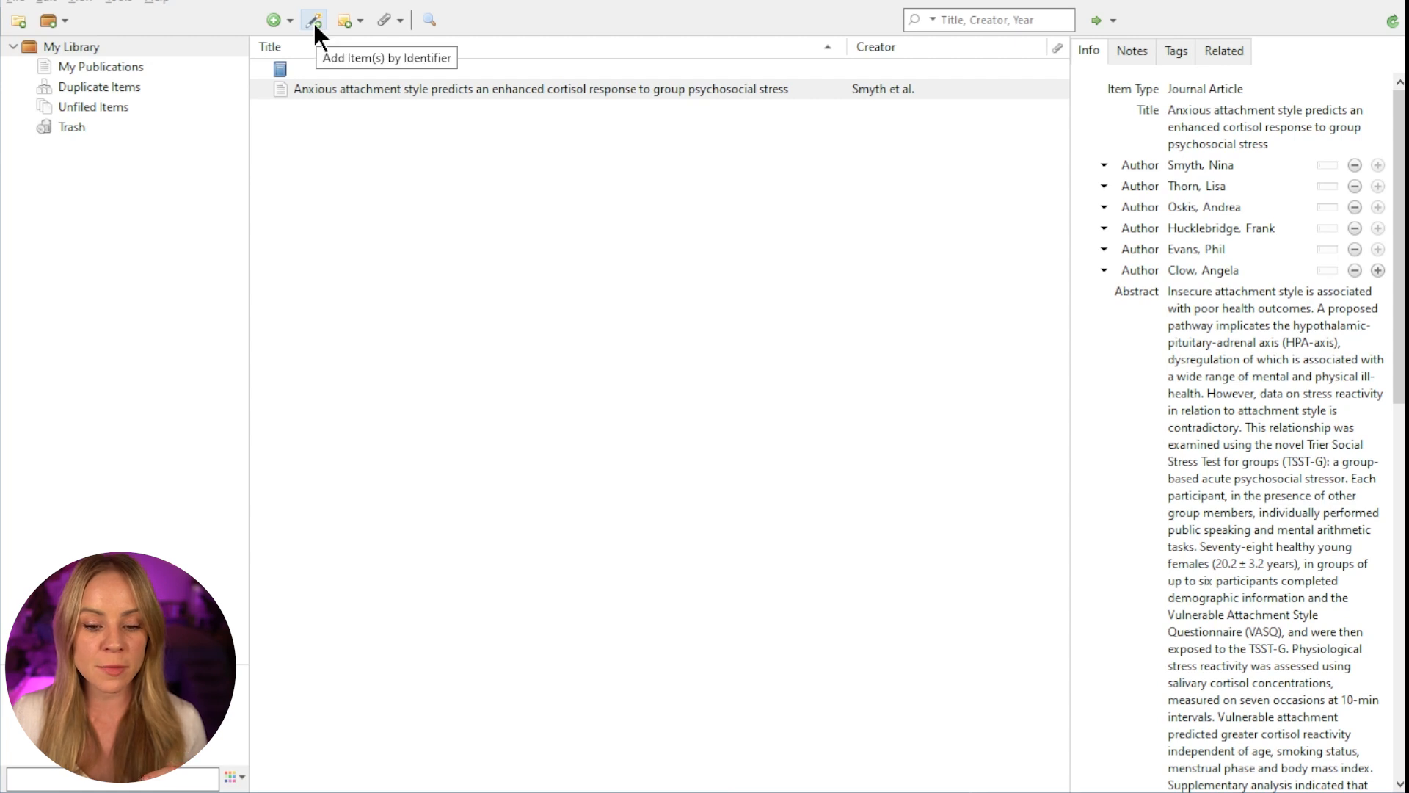
left_click(314, 21)
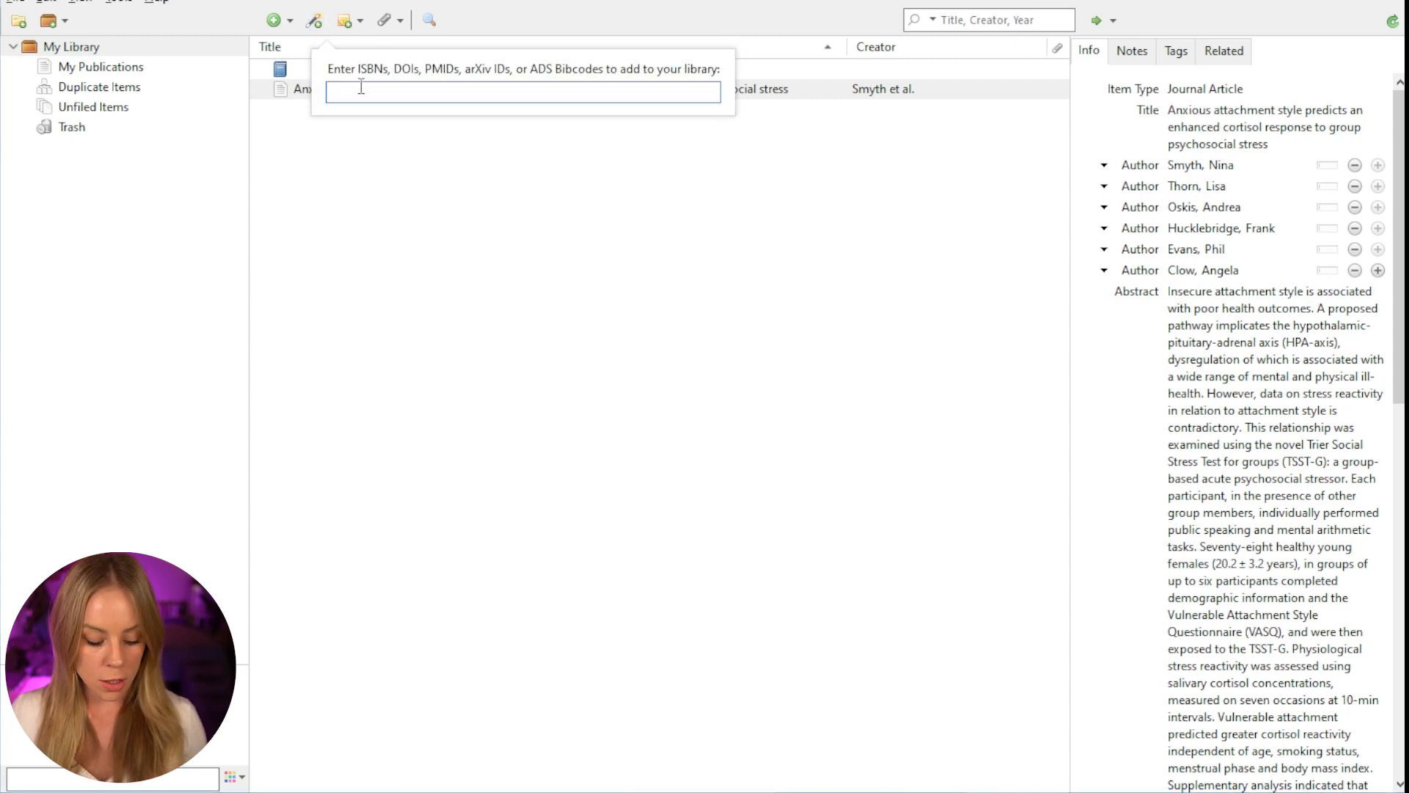
type("https://doi.org/10.3109/10253890.2015.1021676")
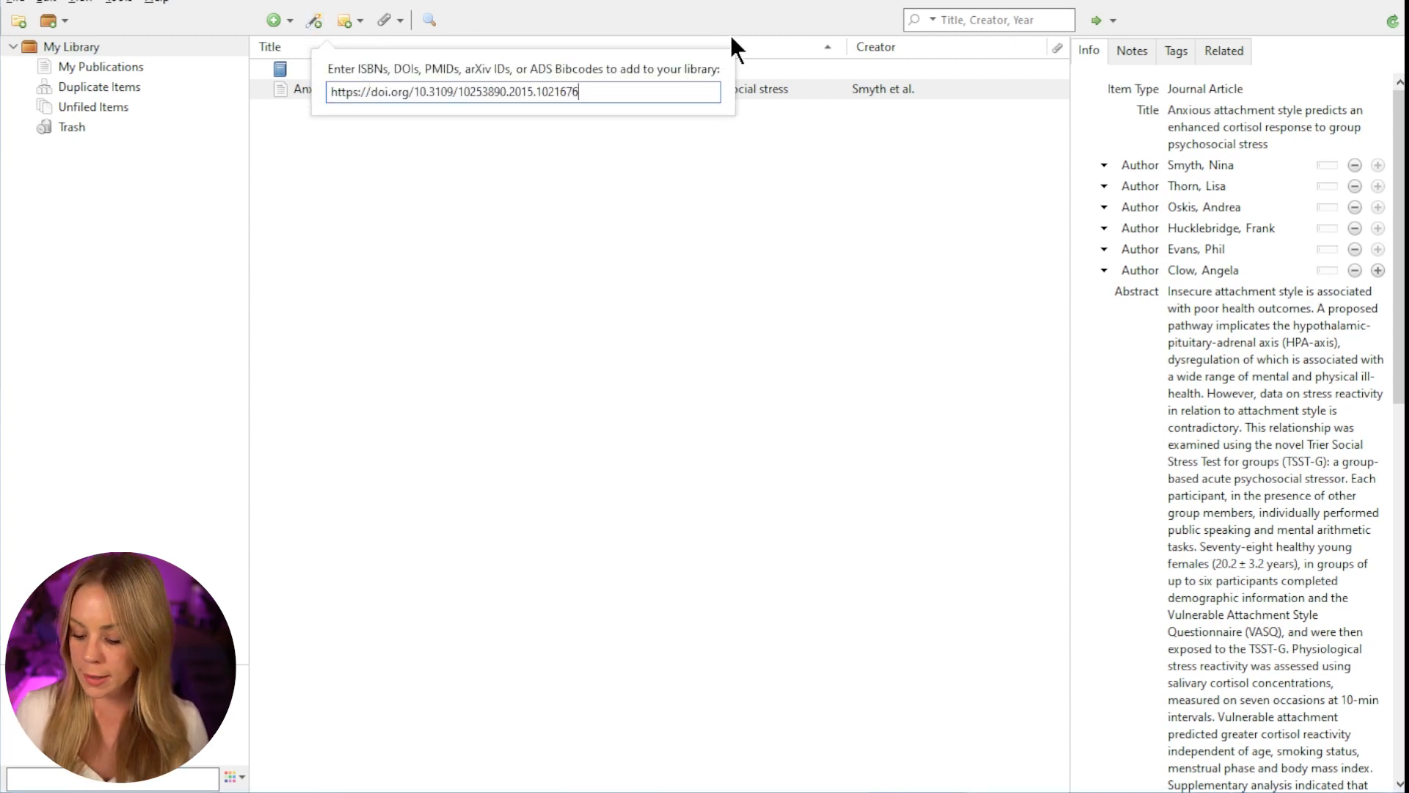
key("Return")
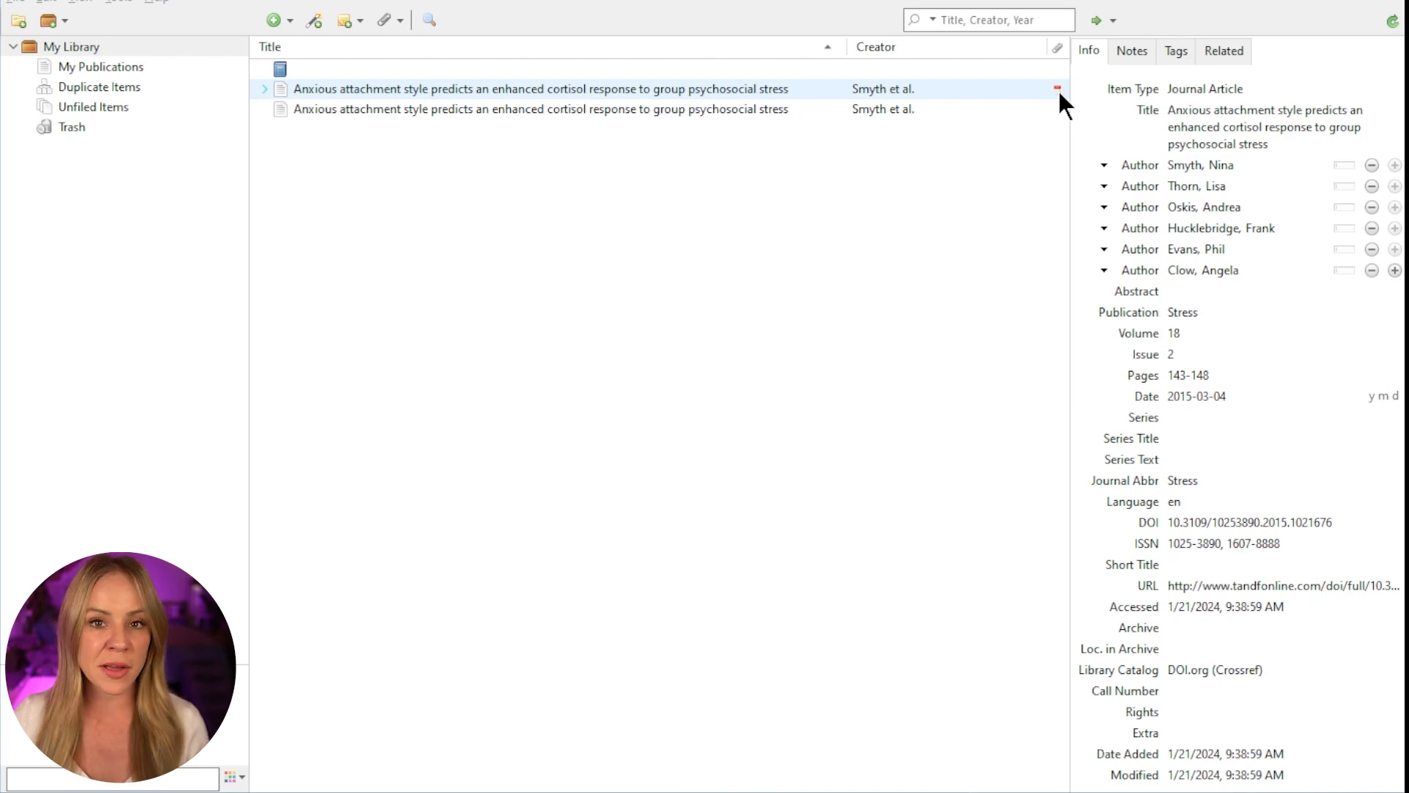
- Open the imported article's PDF and highlight "Insecure attachment style is associated with poor health outcomes." in yellow in the abstract
double_click(1057, 89)
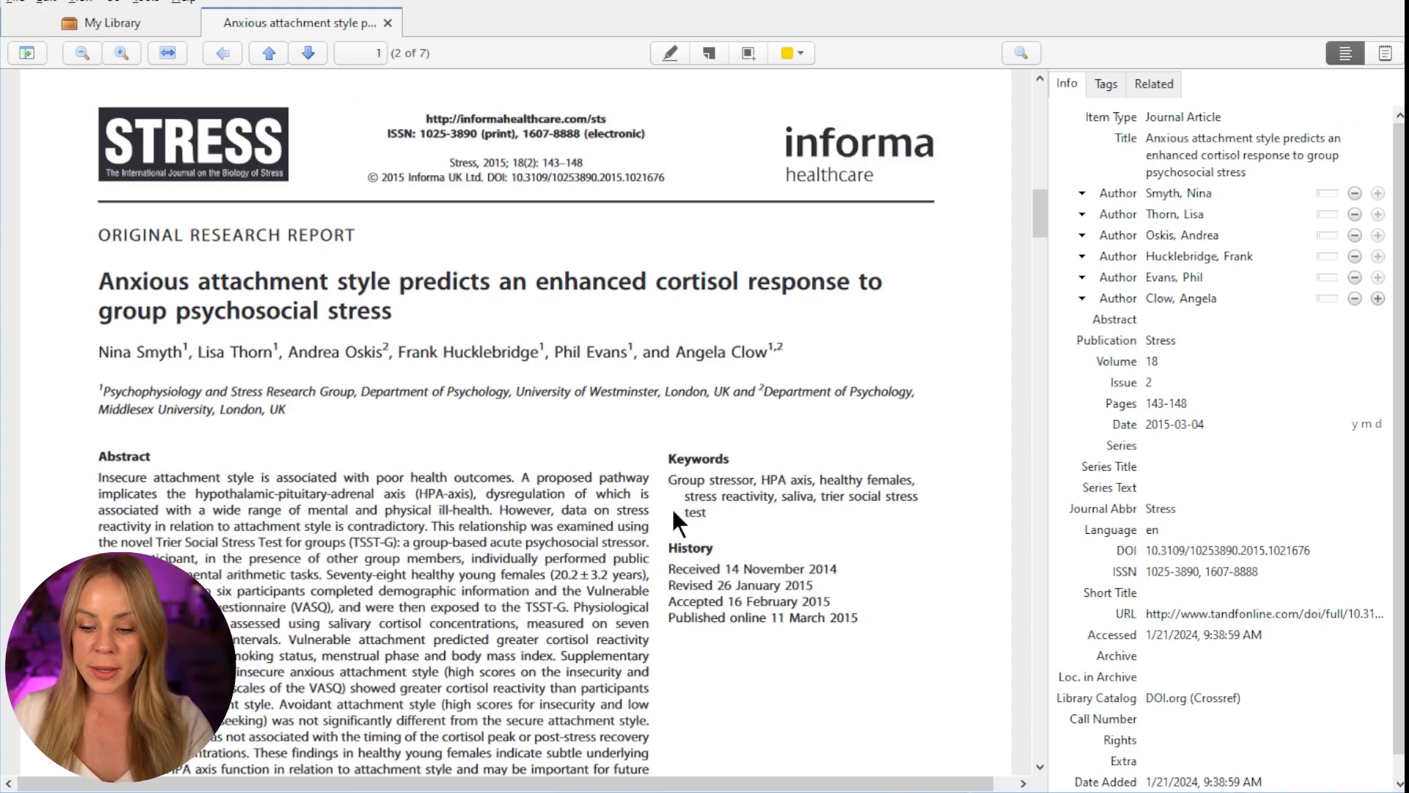
mouse_move(1038, 220)
left_mouse_down()
mouse_move(1029, 345)
mouse_move(1023, 223)
left_mouse_up()
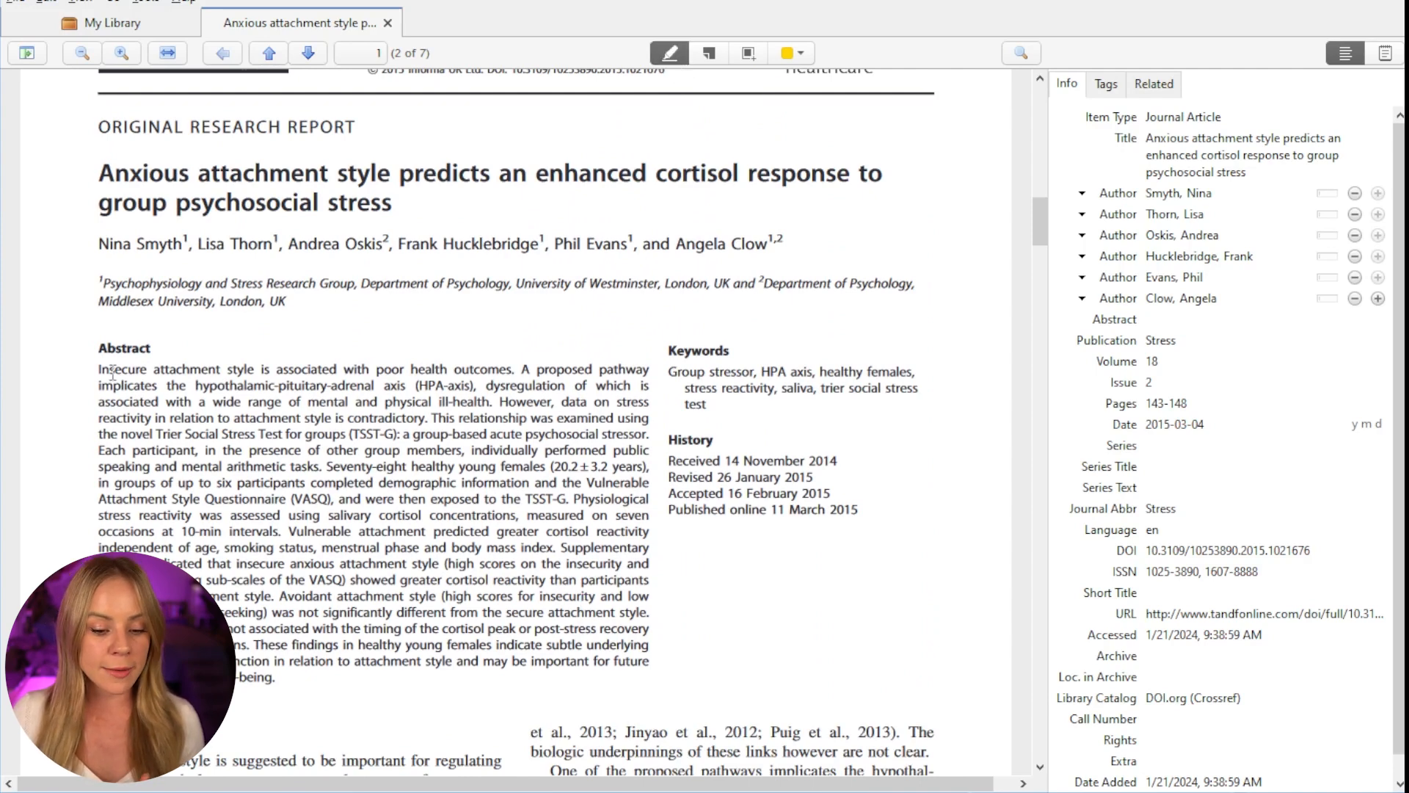
left_click_drag(94, 374, 519, 369)
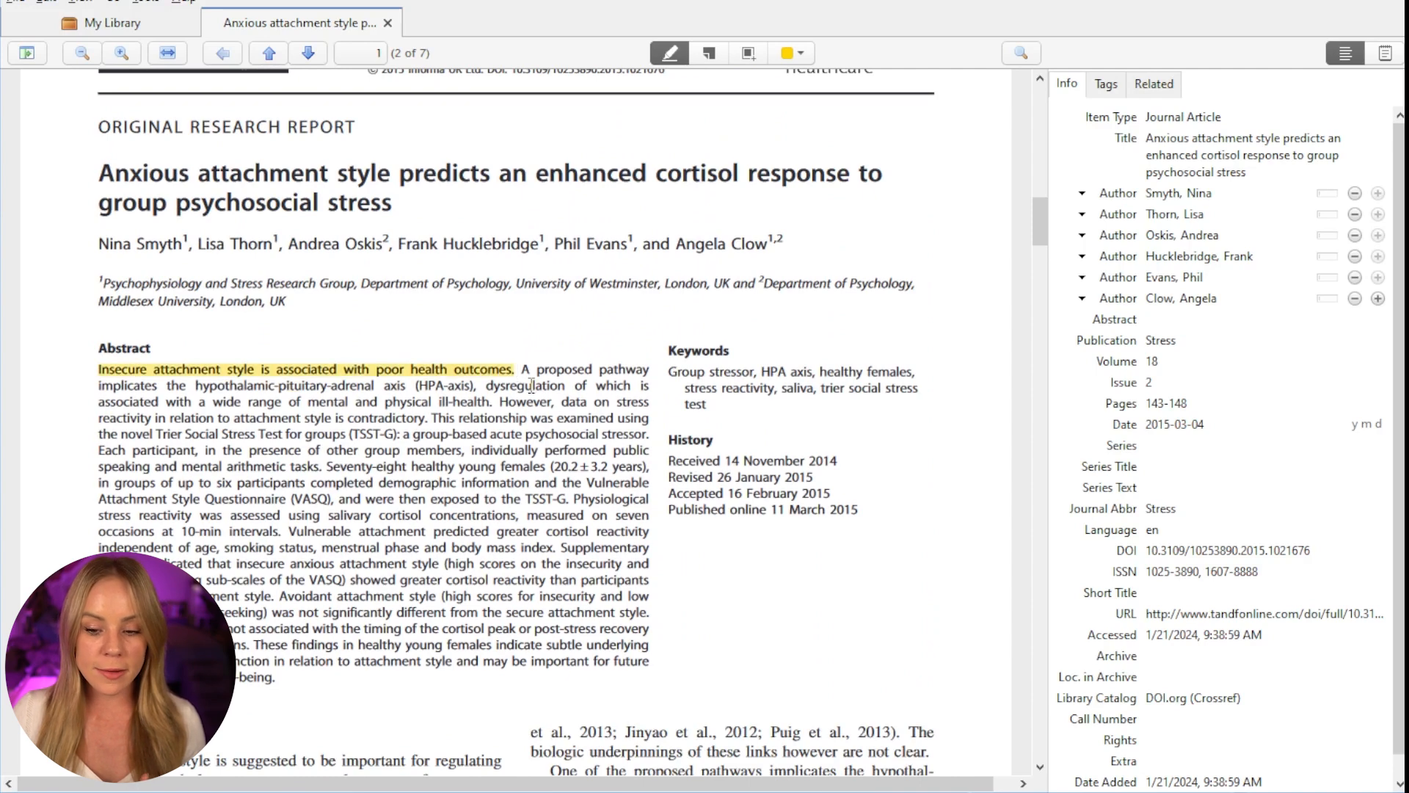
- Place a sticky note below the History section of the PDF page with the comment "Interesting note"
left_click(712, 55)
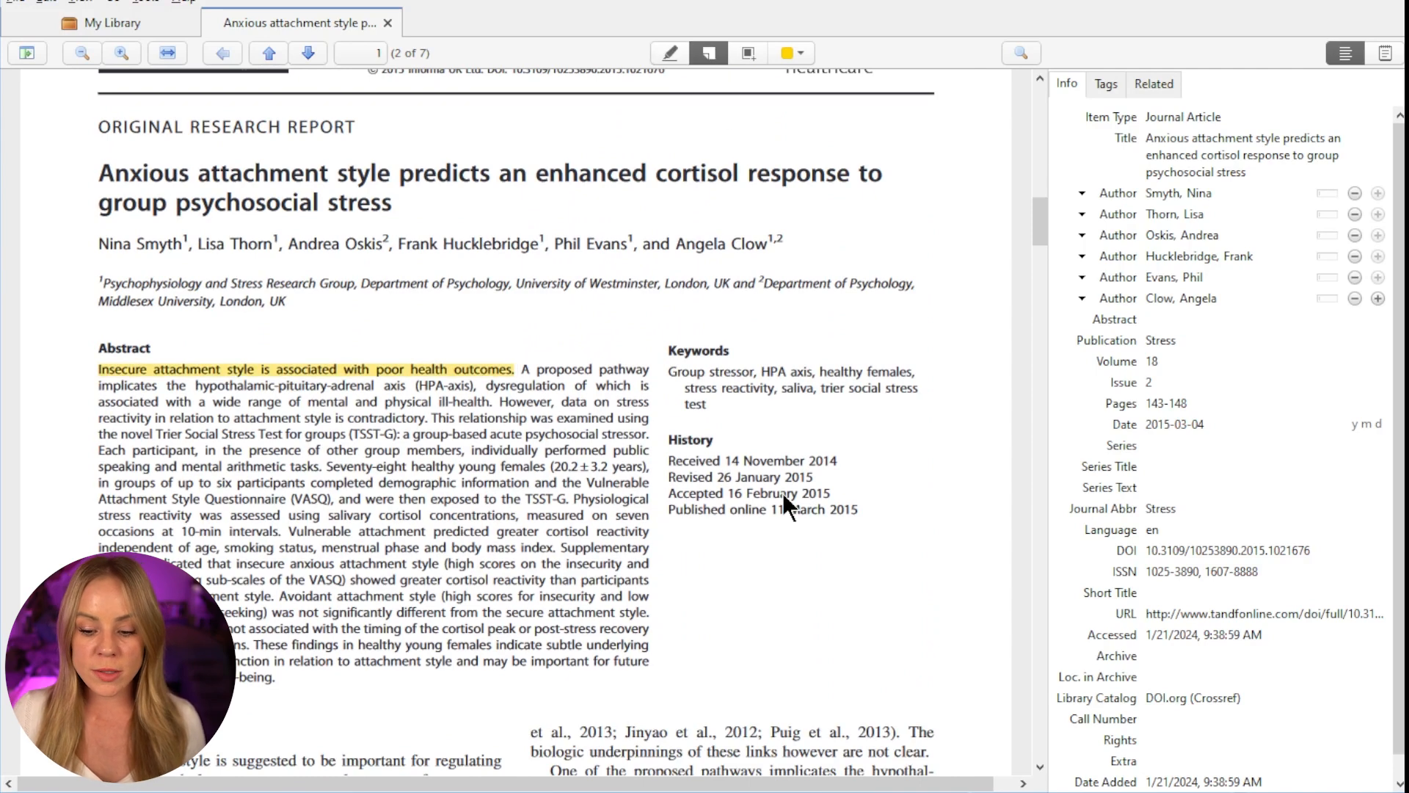
left_click(690, 582)
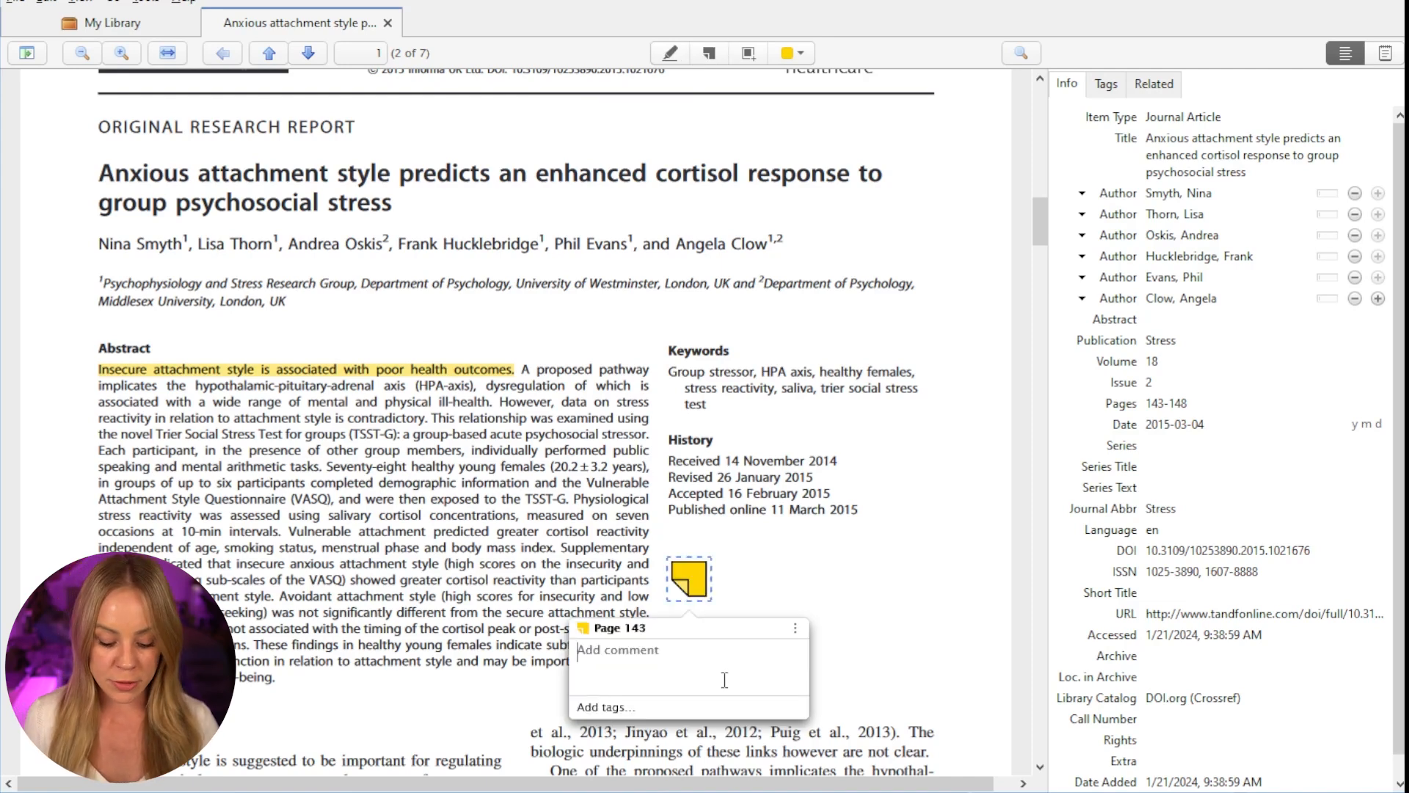
type("Intere")
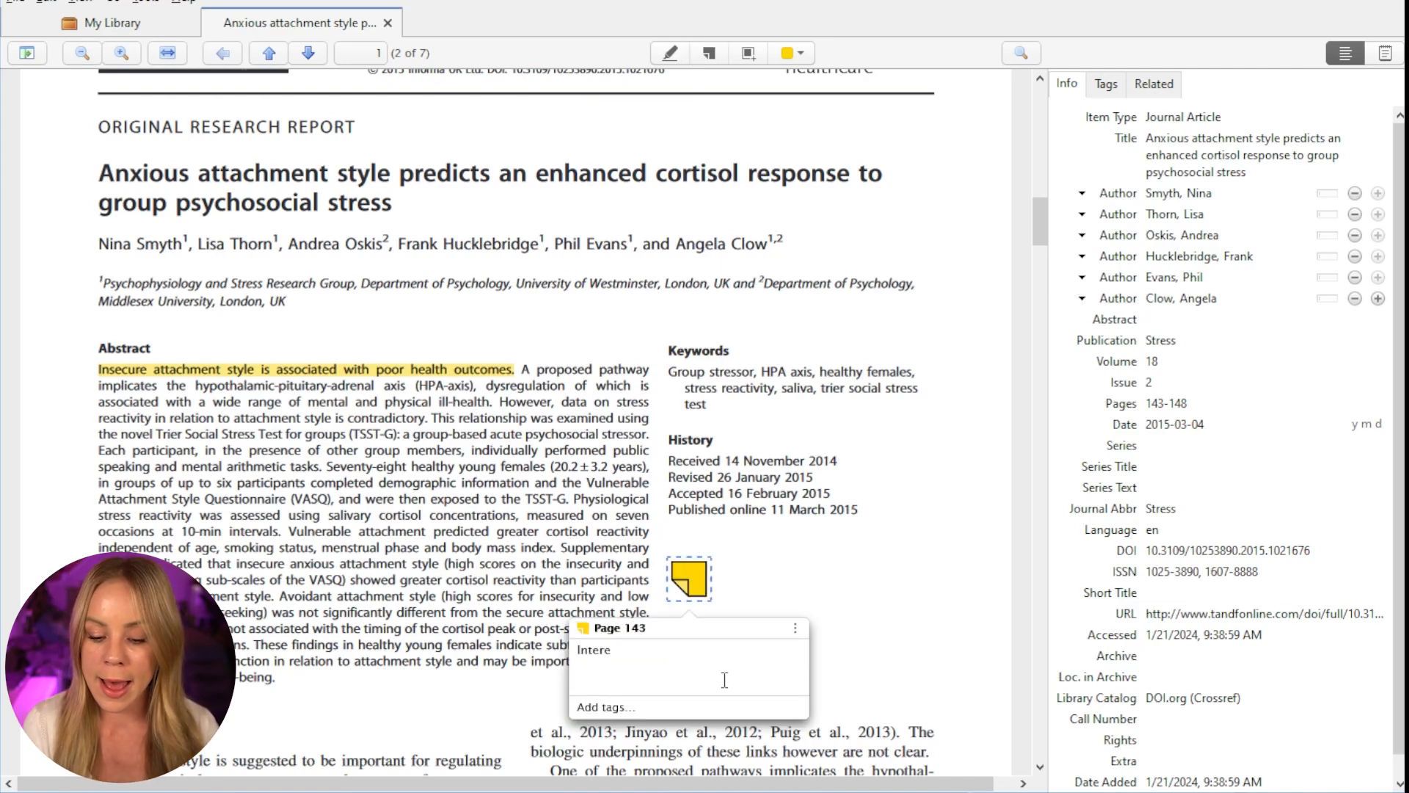
type("sting note")
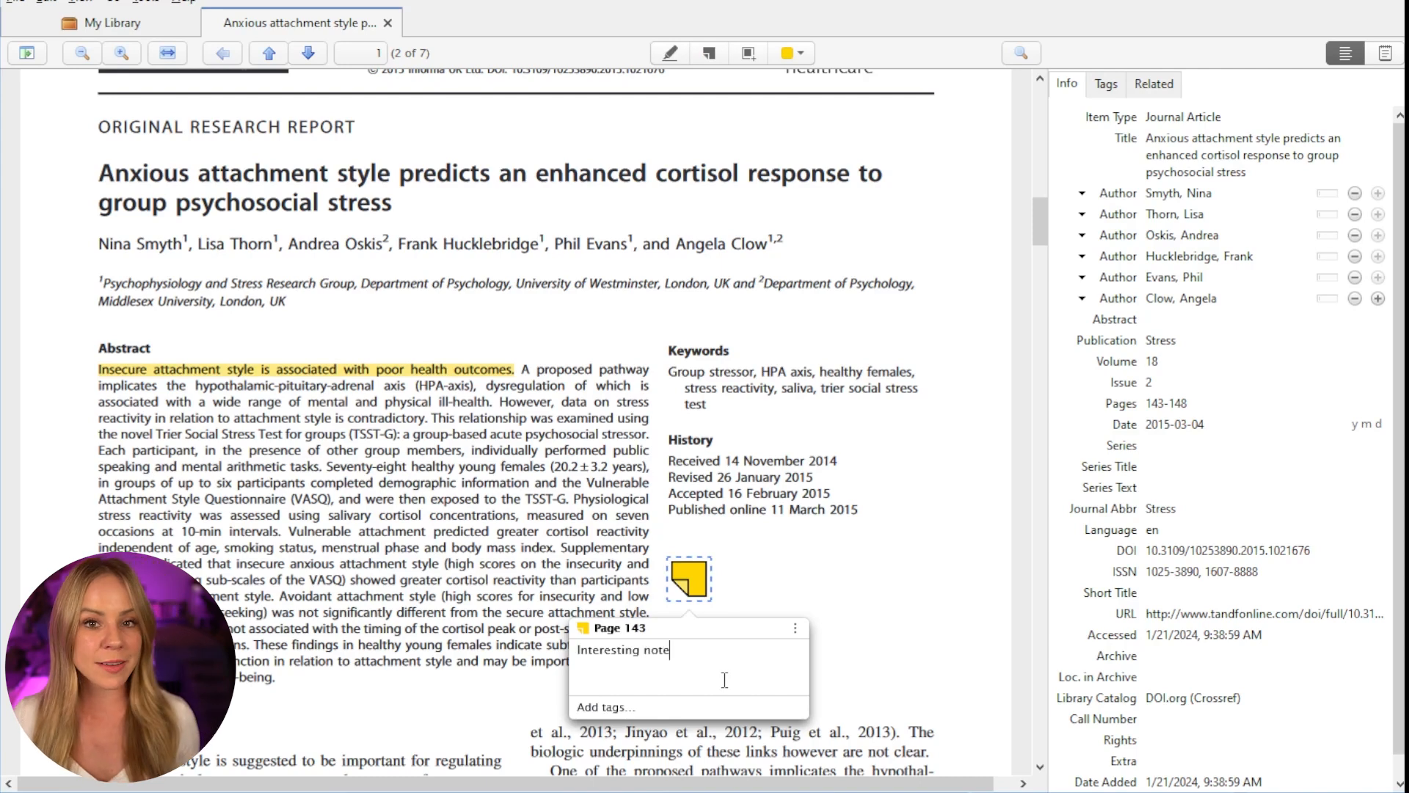
- Mark the whole abstract paragraph with an area annotation, comment it "Interesting comment", and close the PDF
left_click(748, 53)
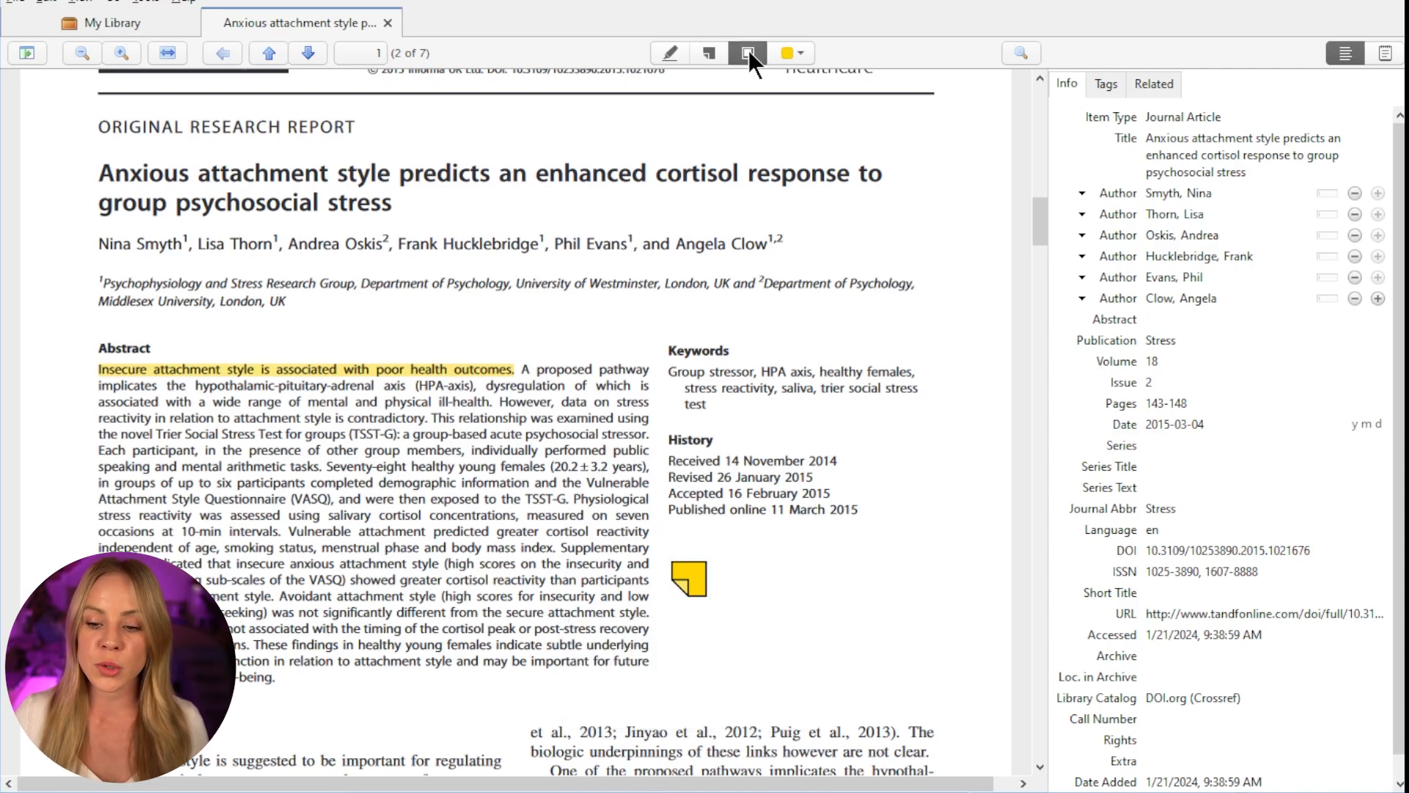
left_click_drag(87, 357, 655, 684)
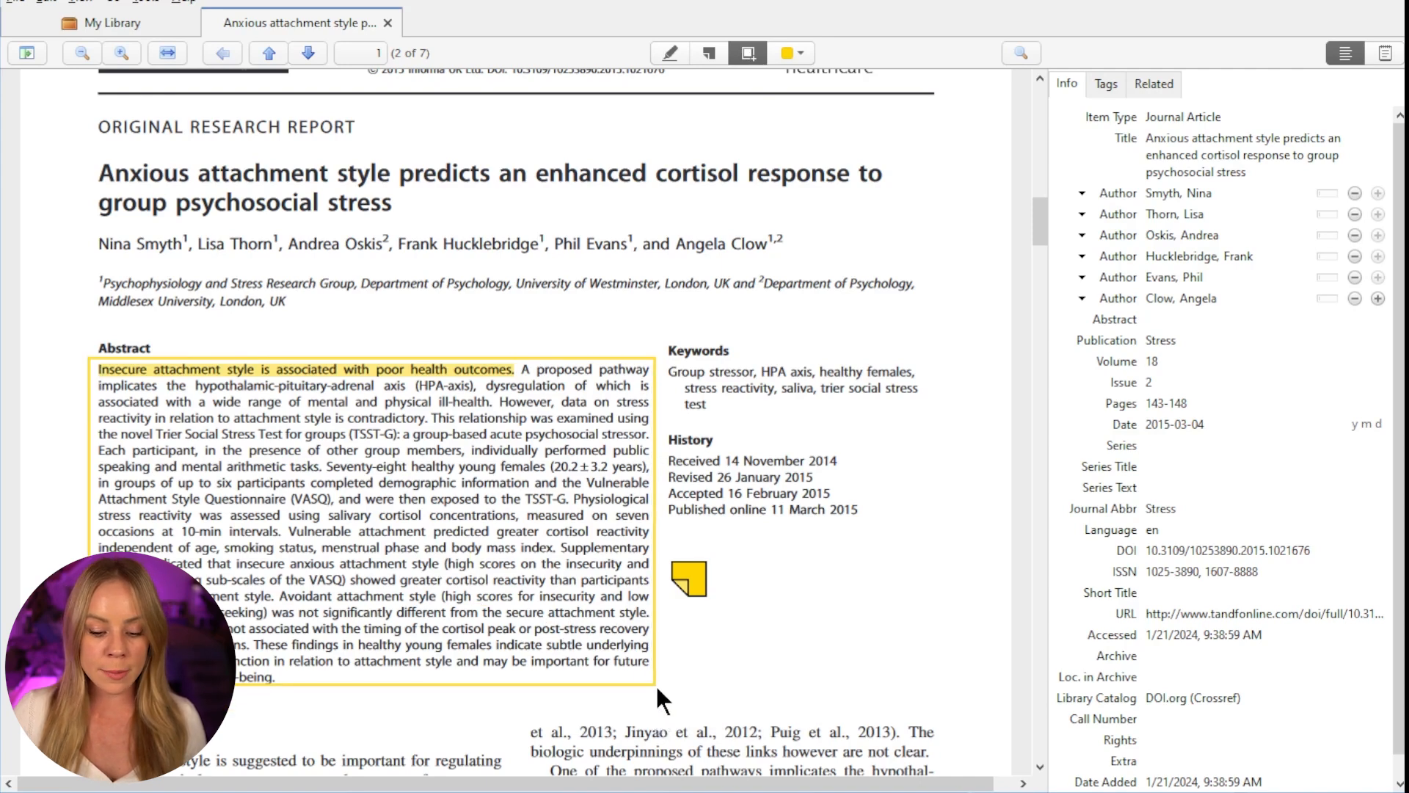
left_click(650, 597)
type("Interesting comment")
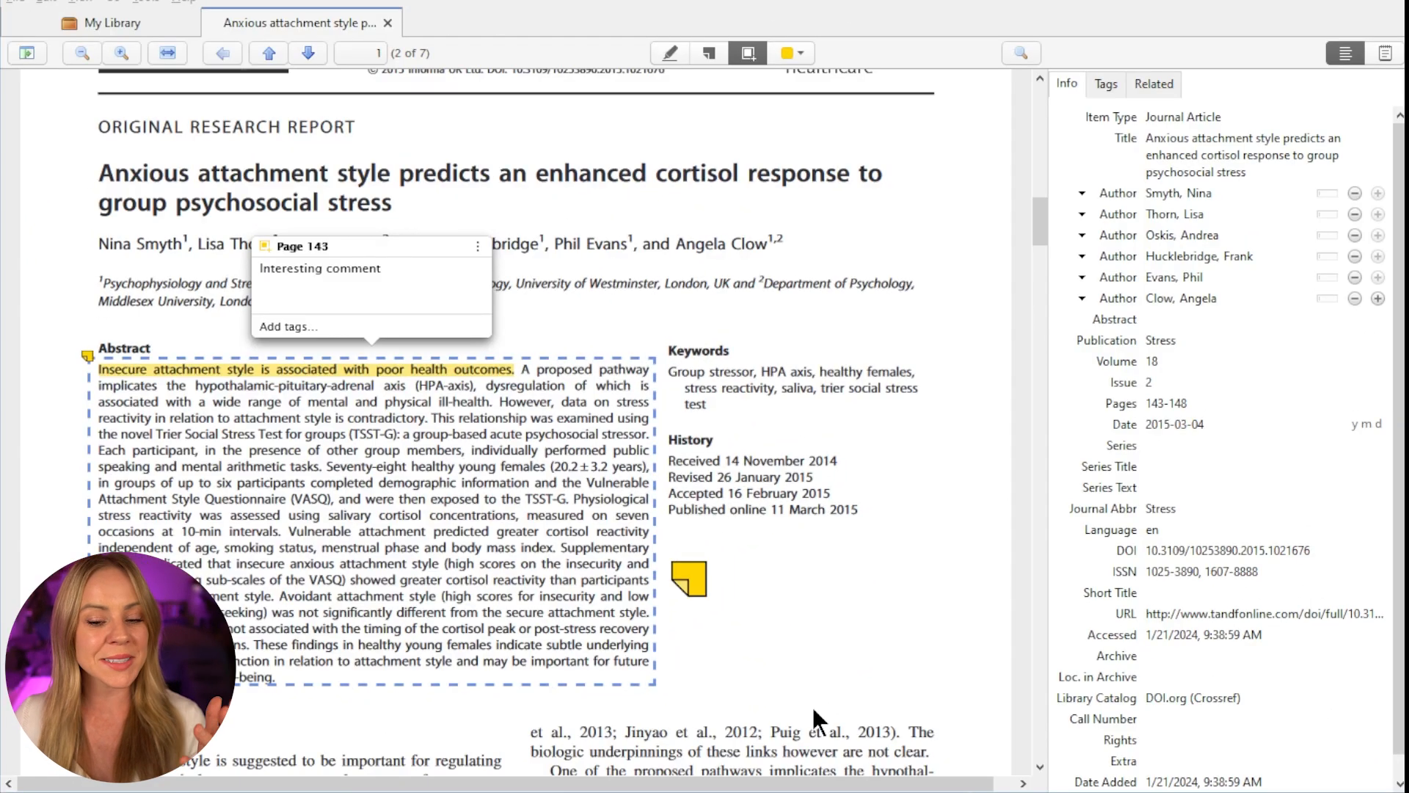
left_click(388, 23)
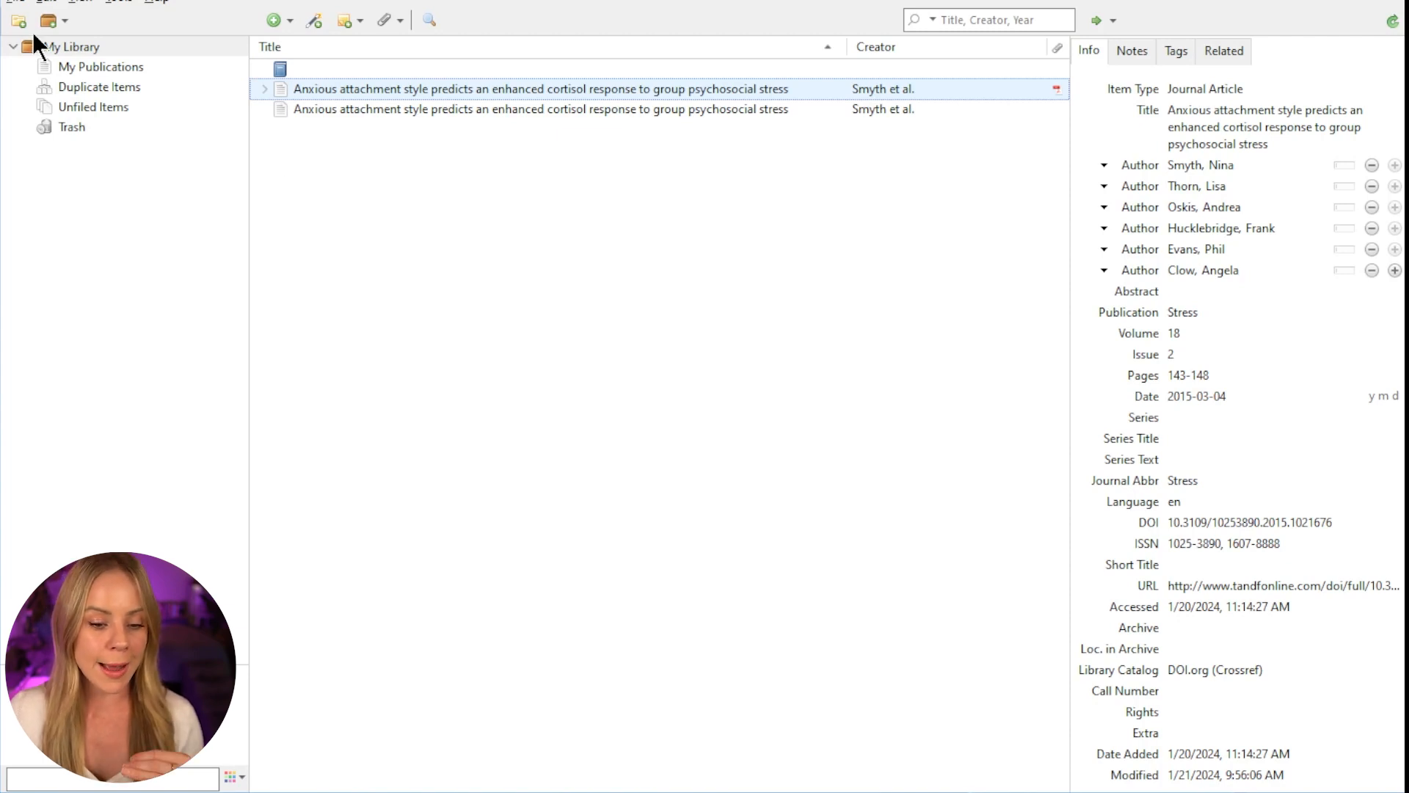
- Merge the two duplicate copies of the journal article in Duplicate Items and return to My Library
left_click(110, 87)
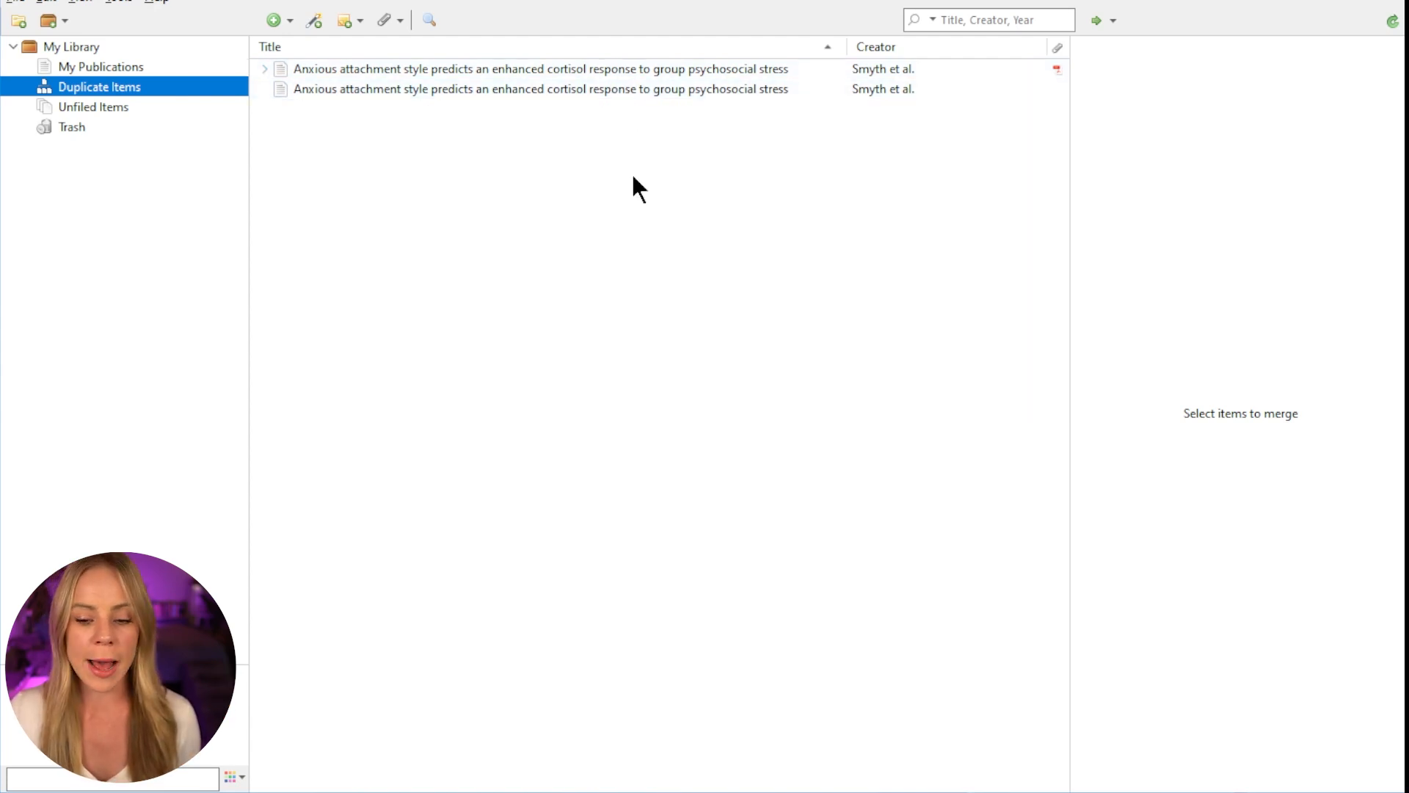
left_click(585, 78)
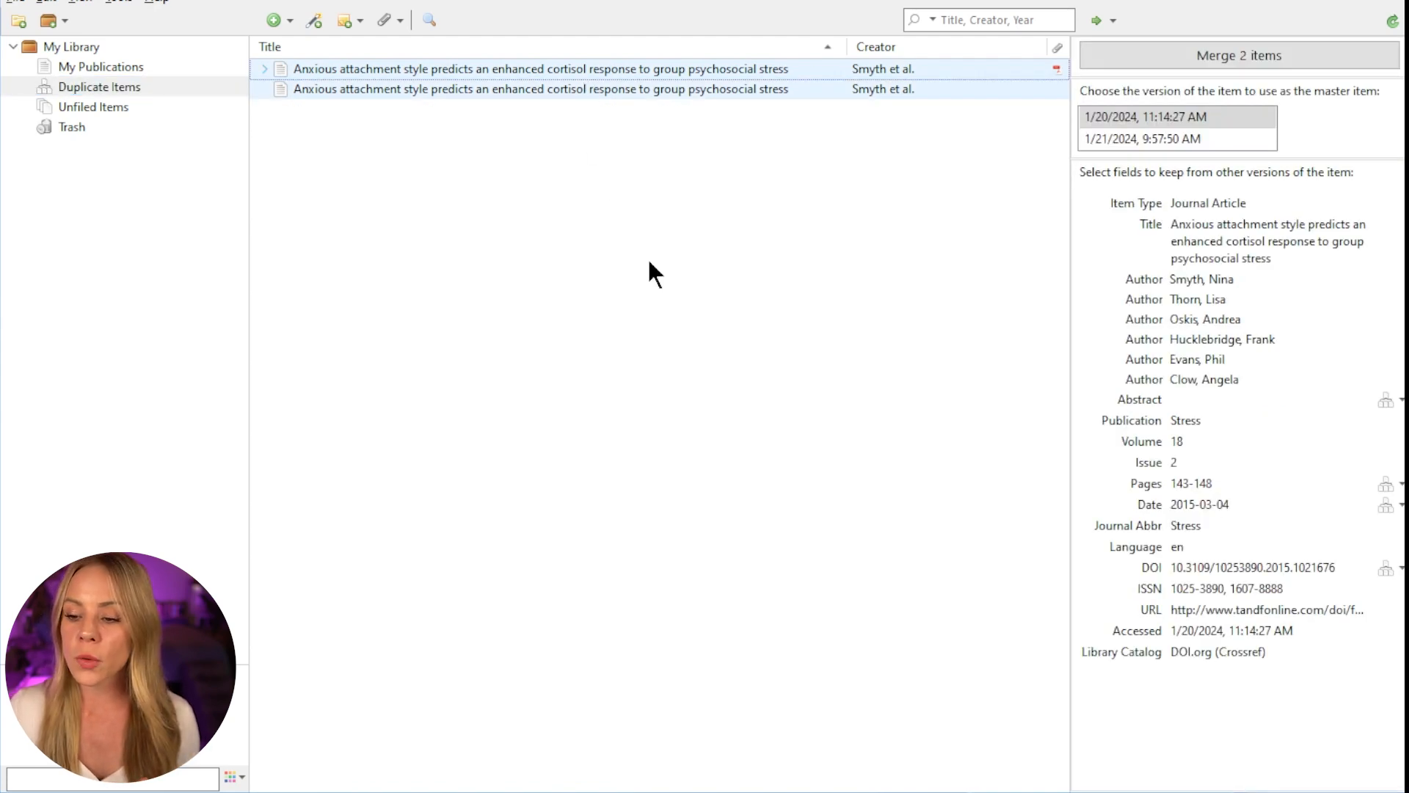
left_click(1306, 69)
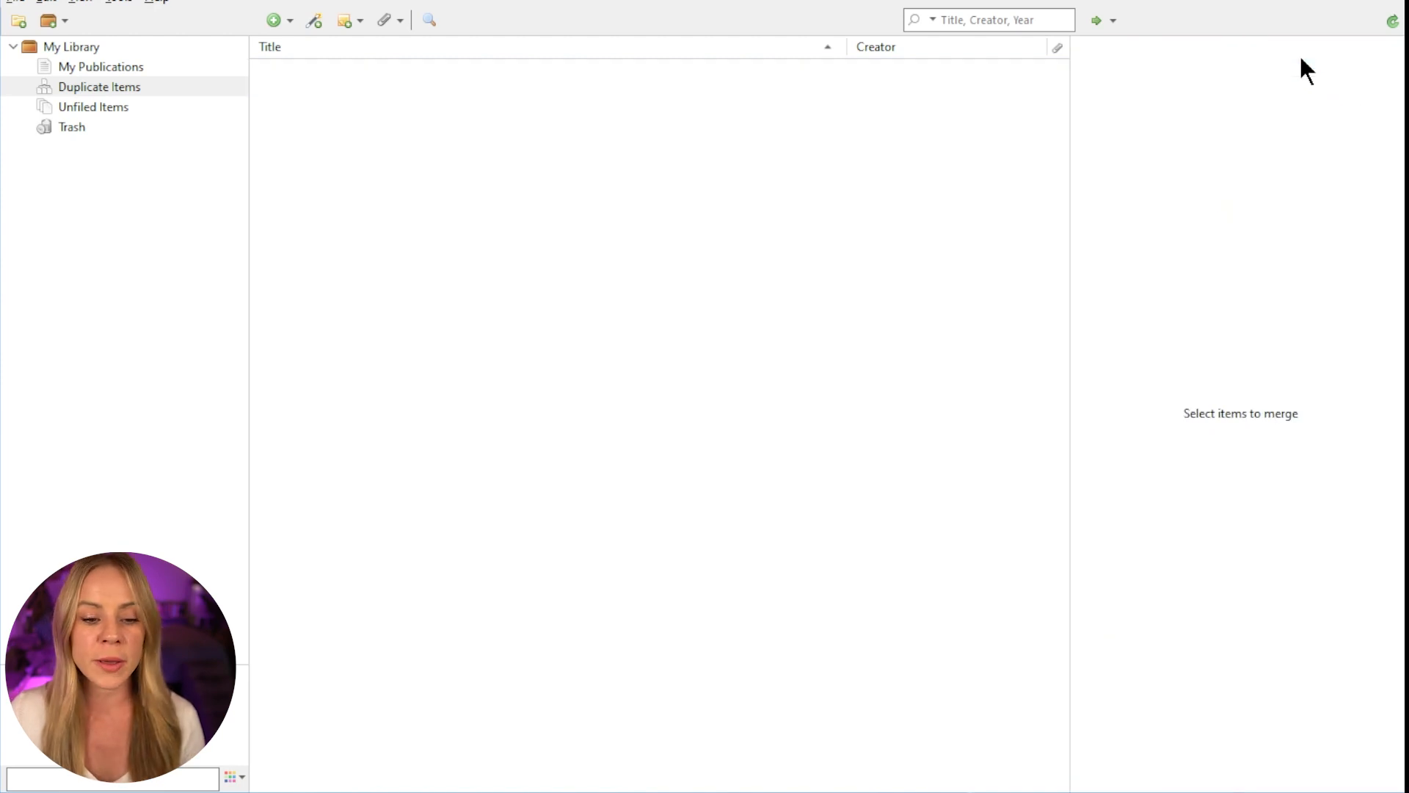
left_click(80, 48)
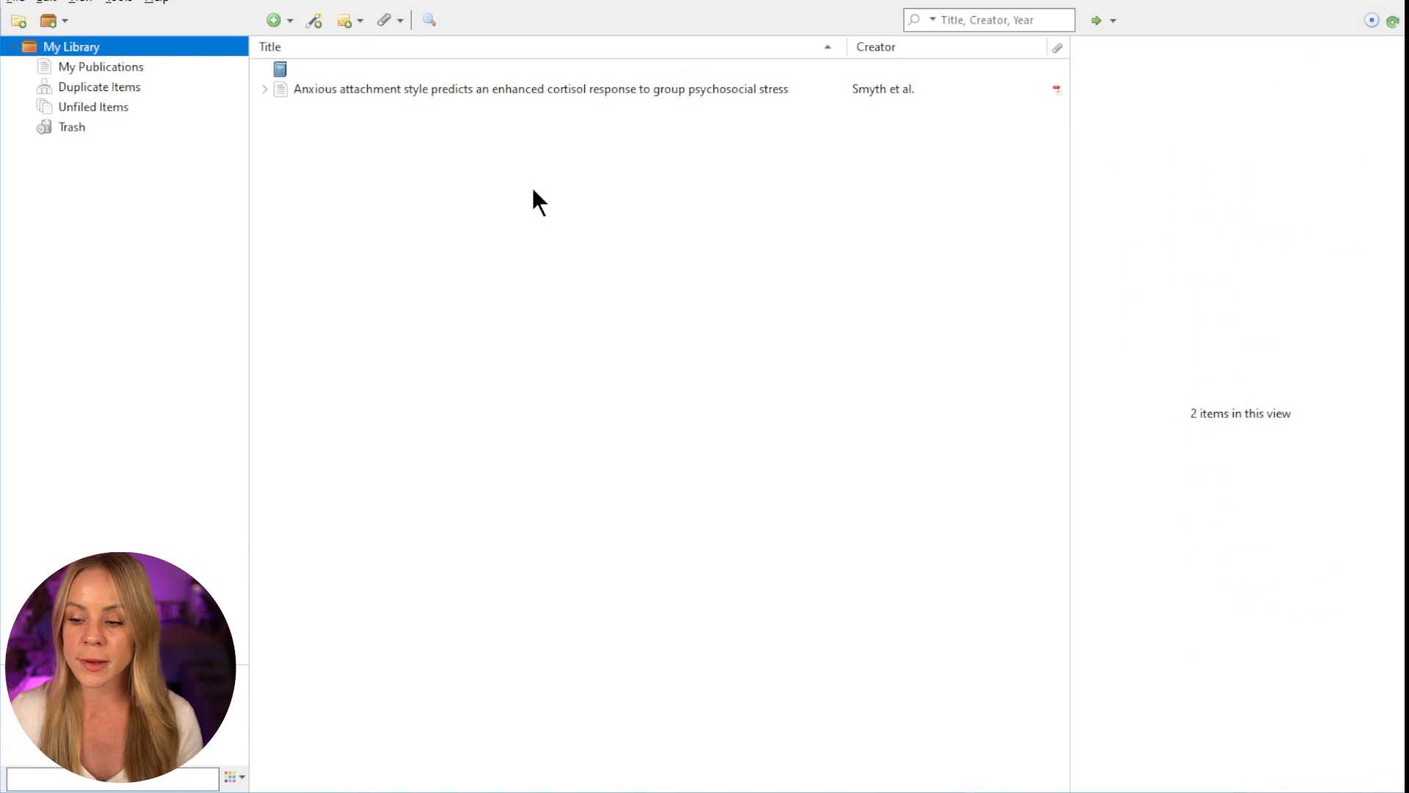
- Import the TureletalJPsychResearch_2017 PDF from the Examples folder in File Explorer into the Zotero library
left_click(558, 89)
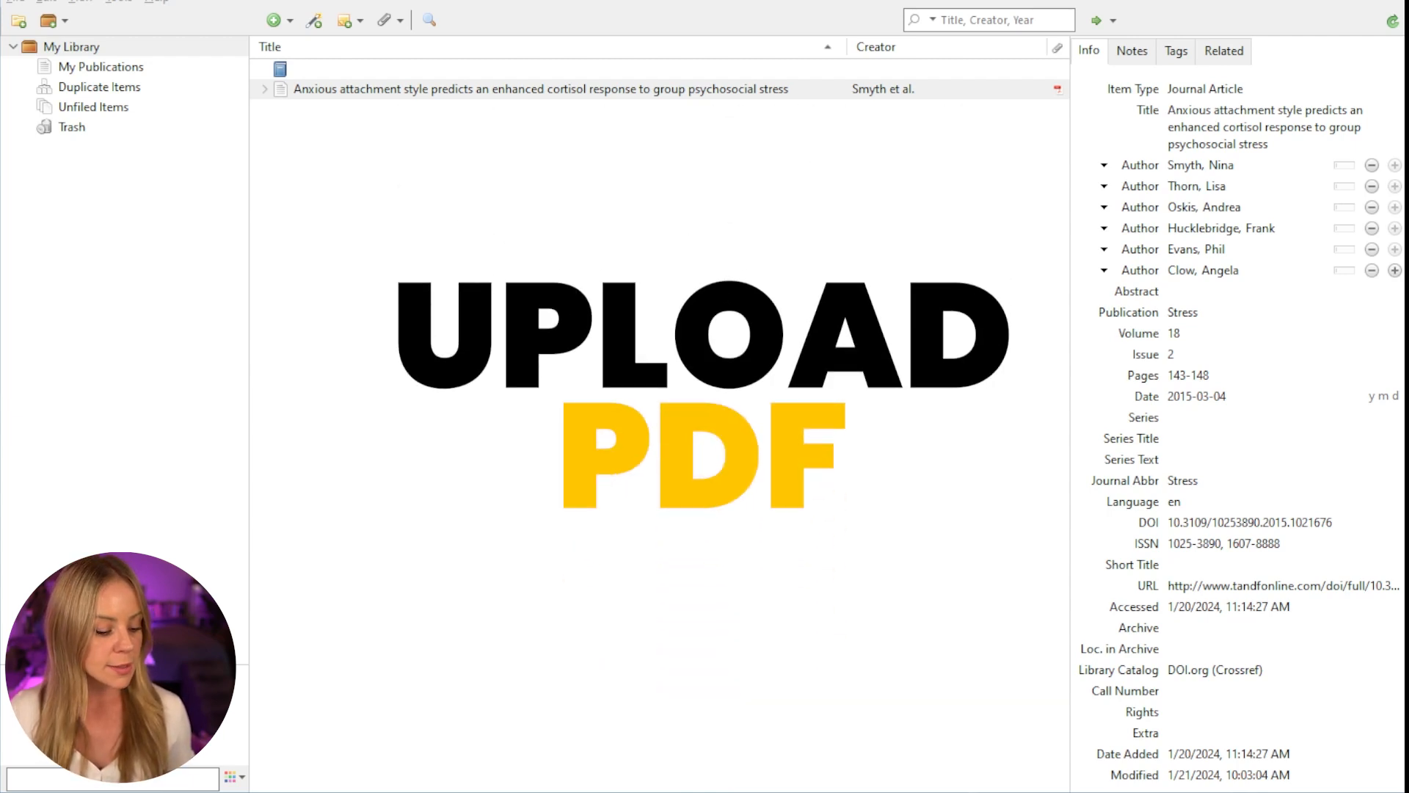
left_click(229, 791)
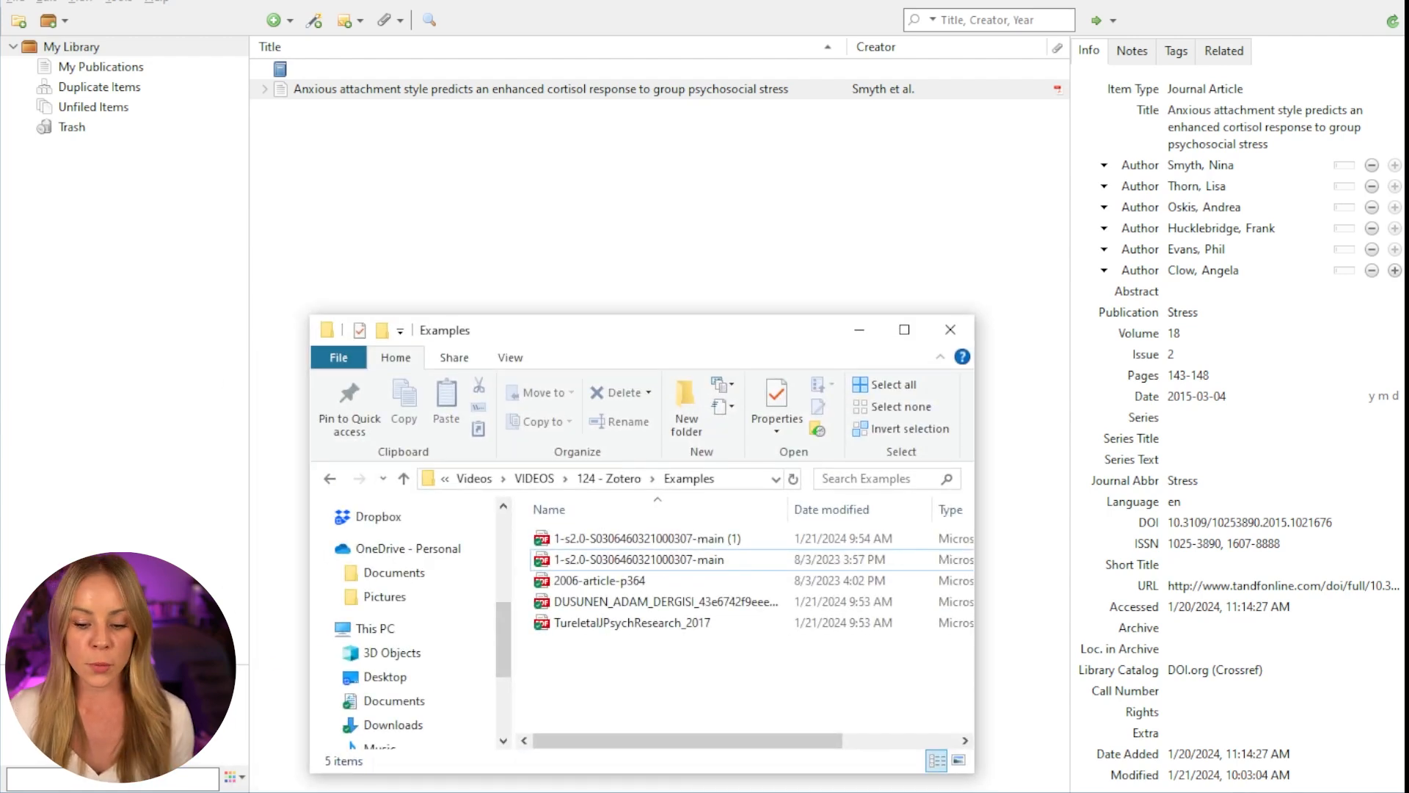
left_click(631, 623)
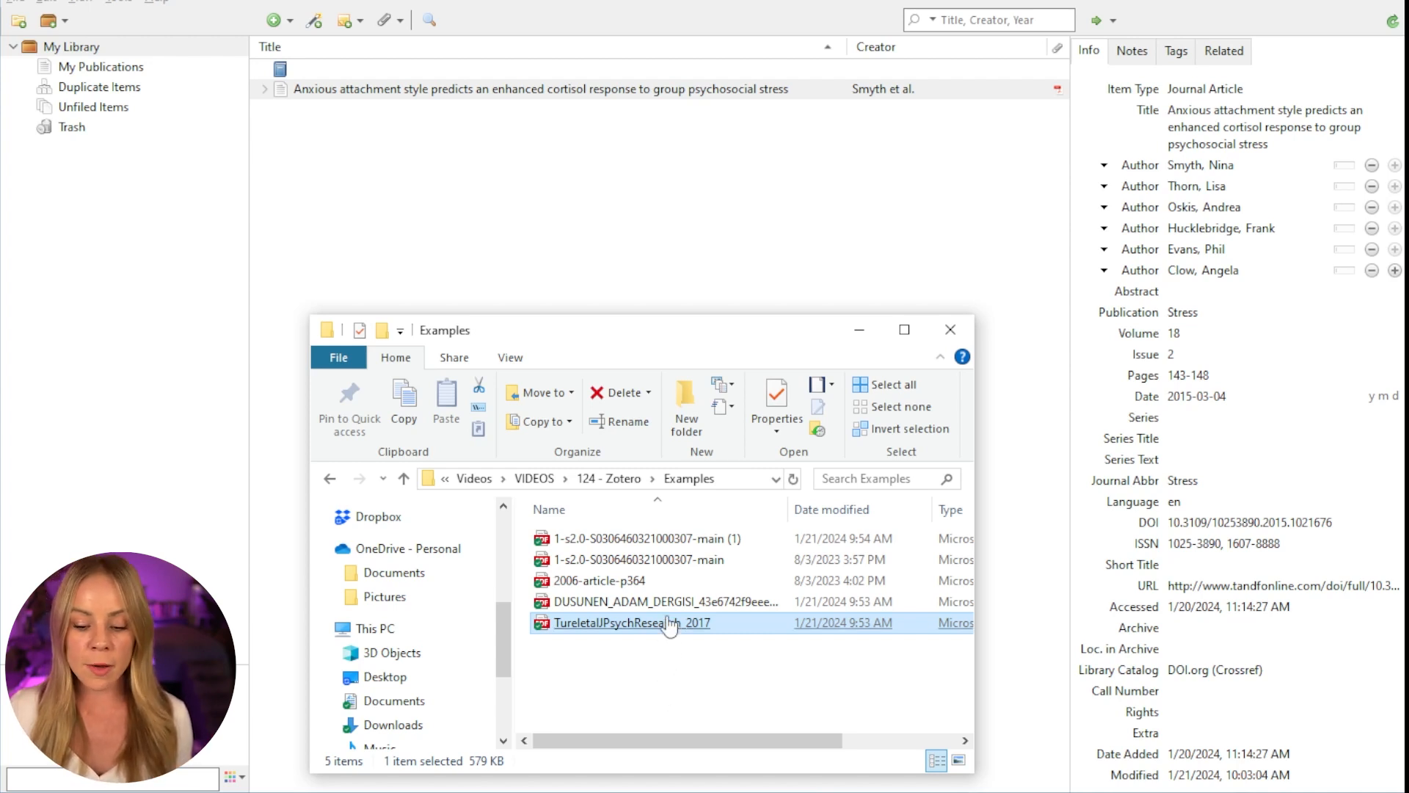
left_click_drag(670, 633, 517, 191)
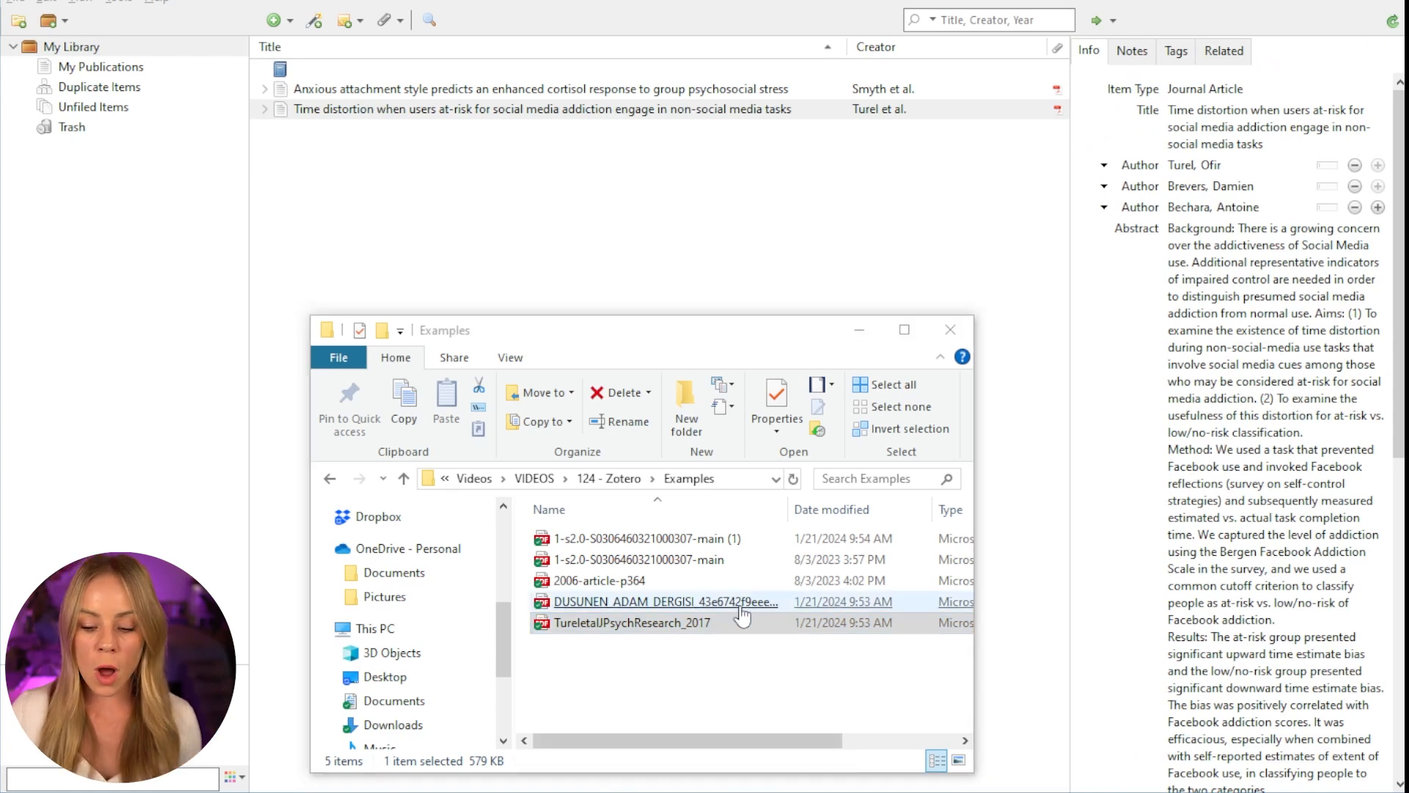
left_click(764, 673)
left_click(754, 603)
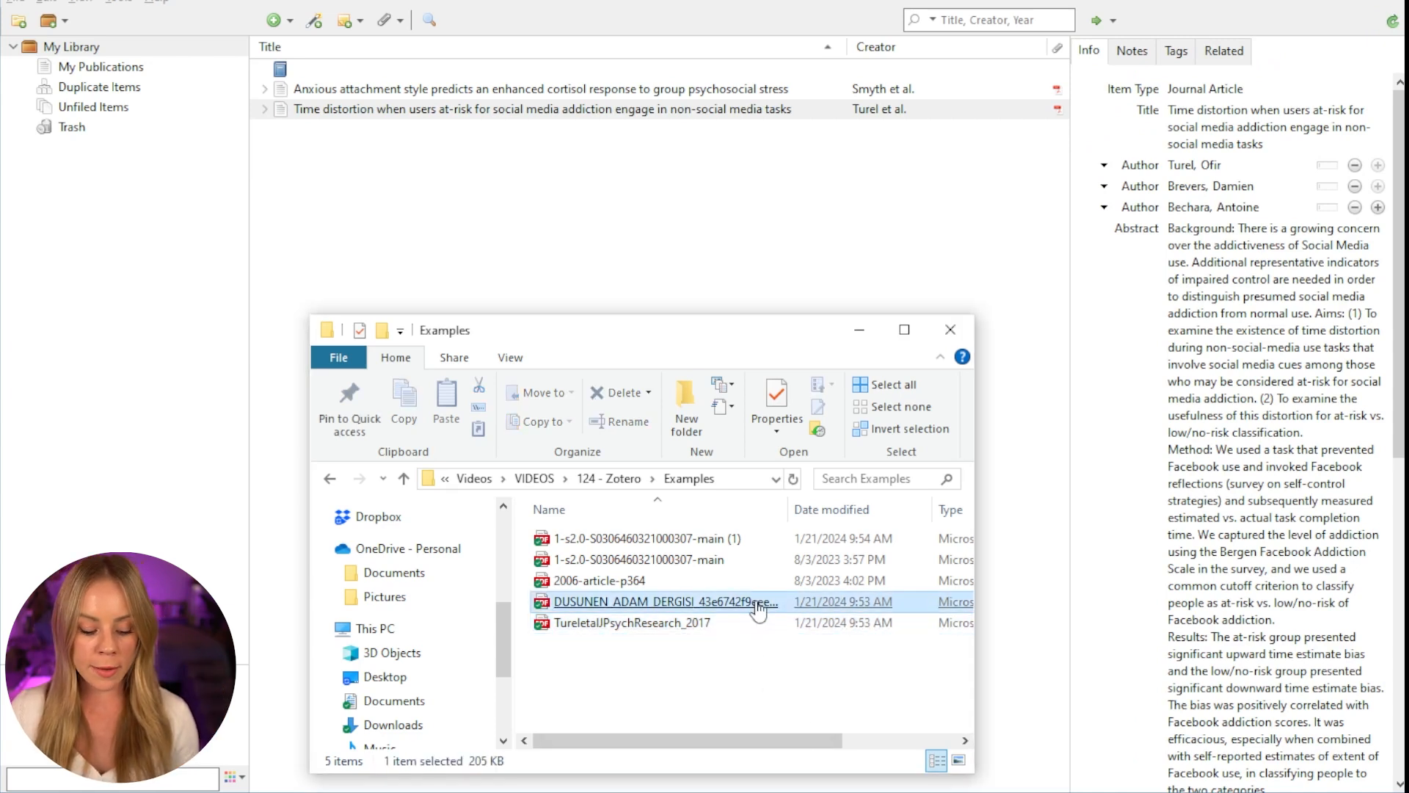
left_click(747, 561, "shift")
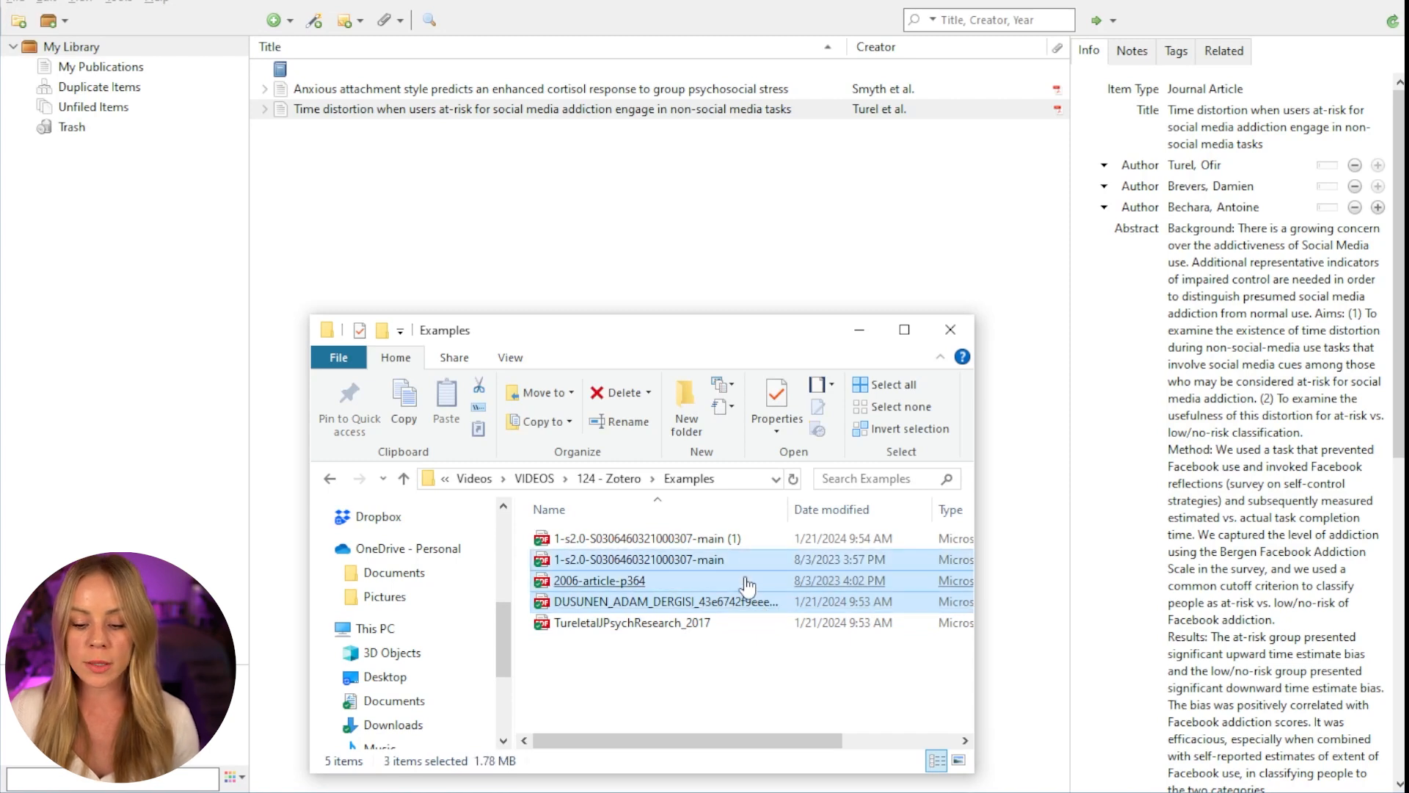
left_click_drag(751, 588, 737, 239)
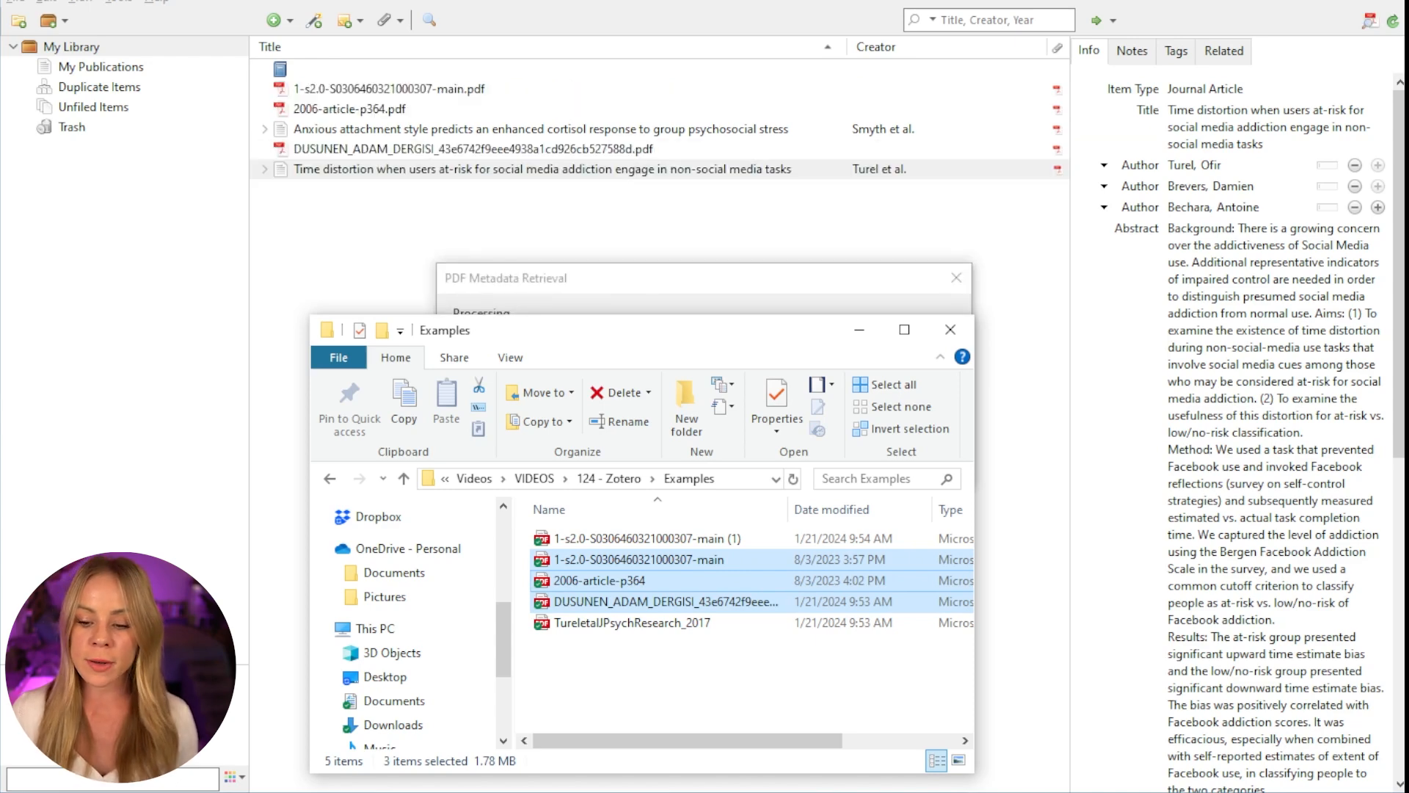
left_click(858, 330)
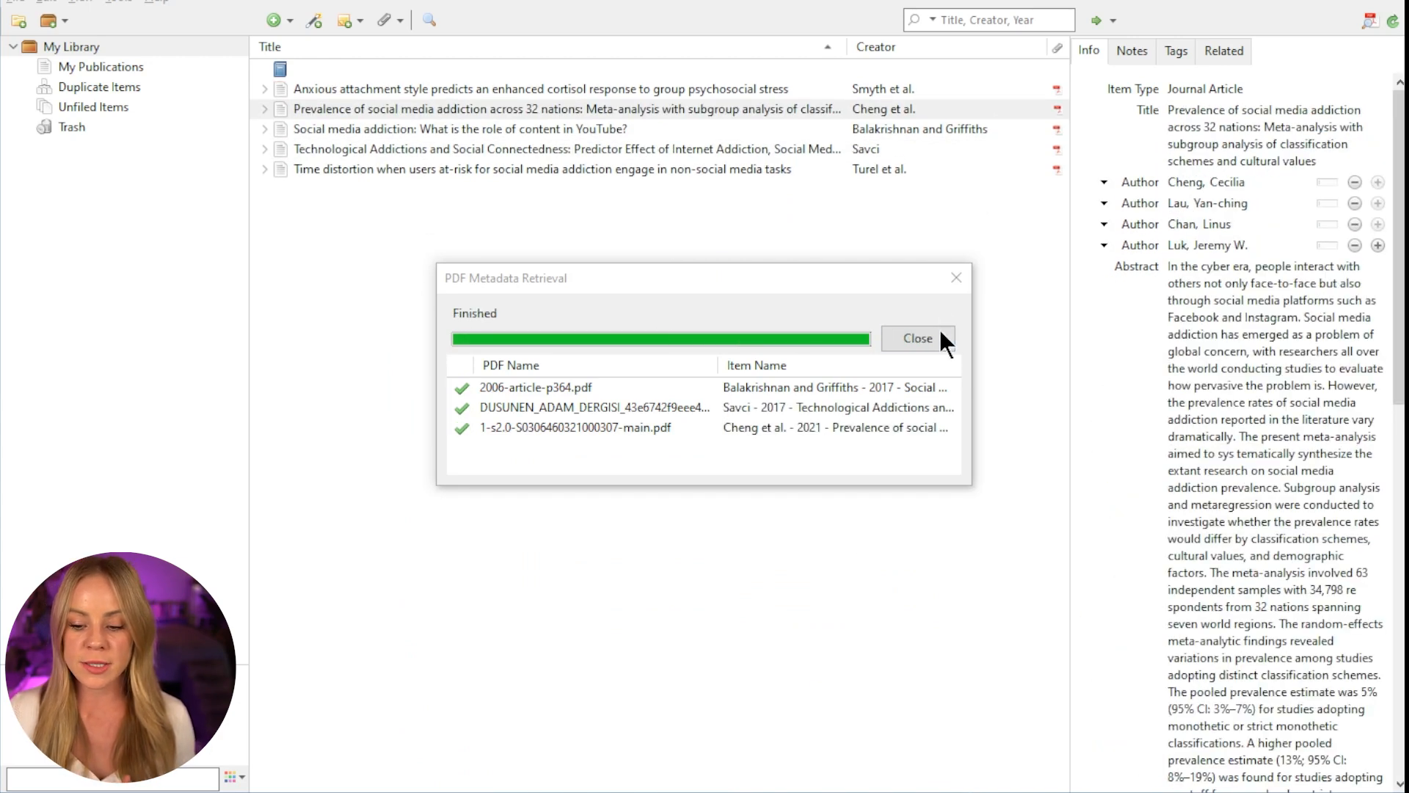
left_click(937, 335)
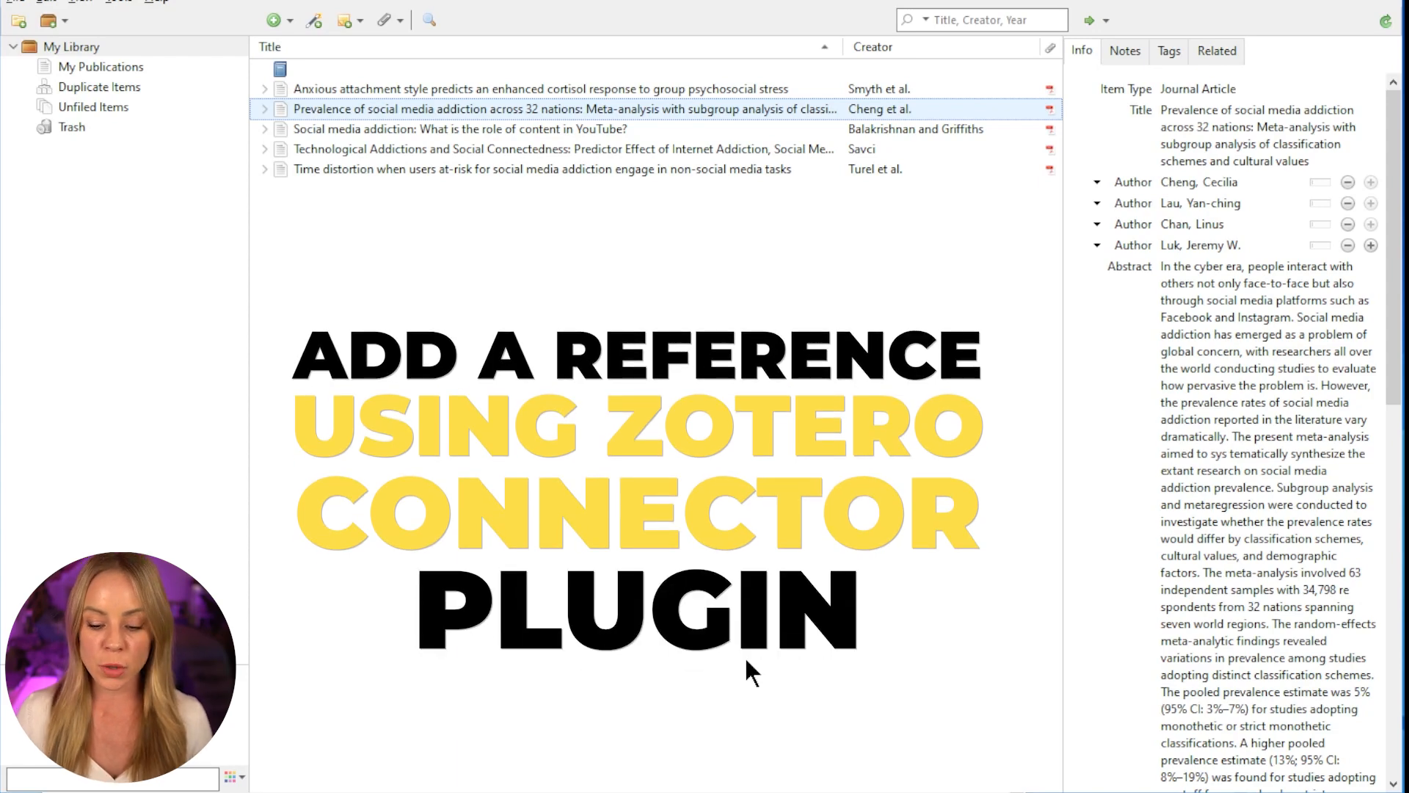
- In Chrome, open the Google Scholar result "The effect of Instagram on self-esteem and life satisfaction" and save it with Zotero Connector
left_click(744, 791)
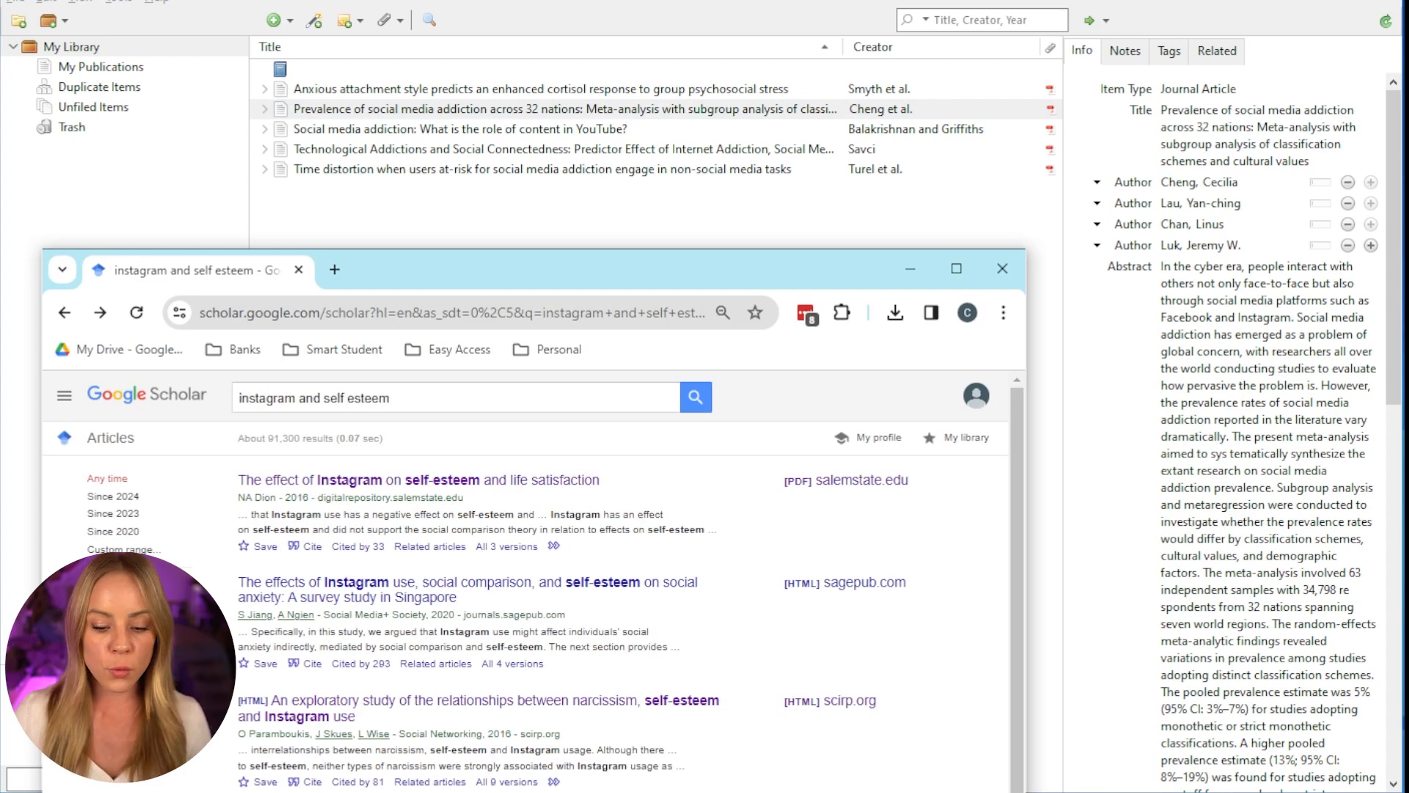
left_click(514, 480)
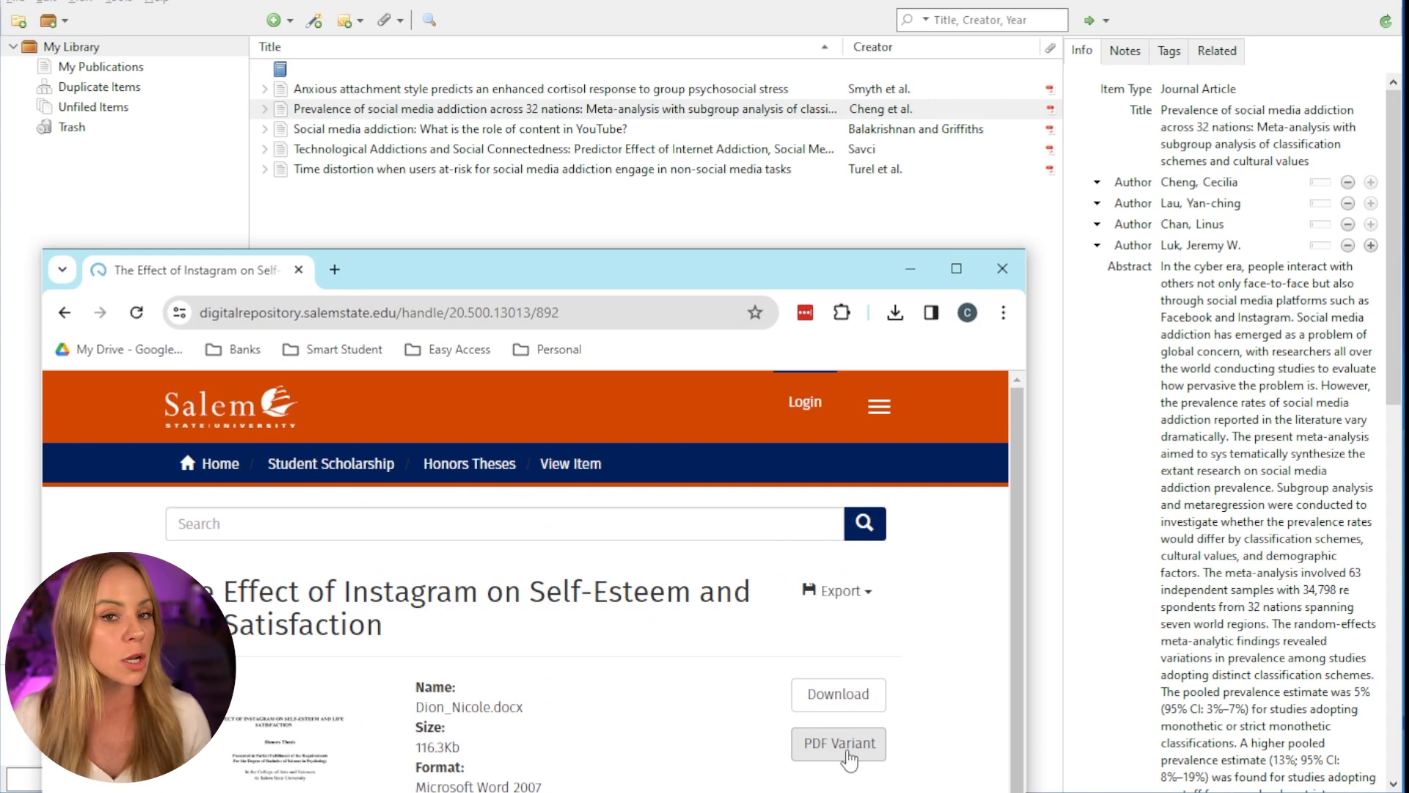
left_click(842, 312)
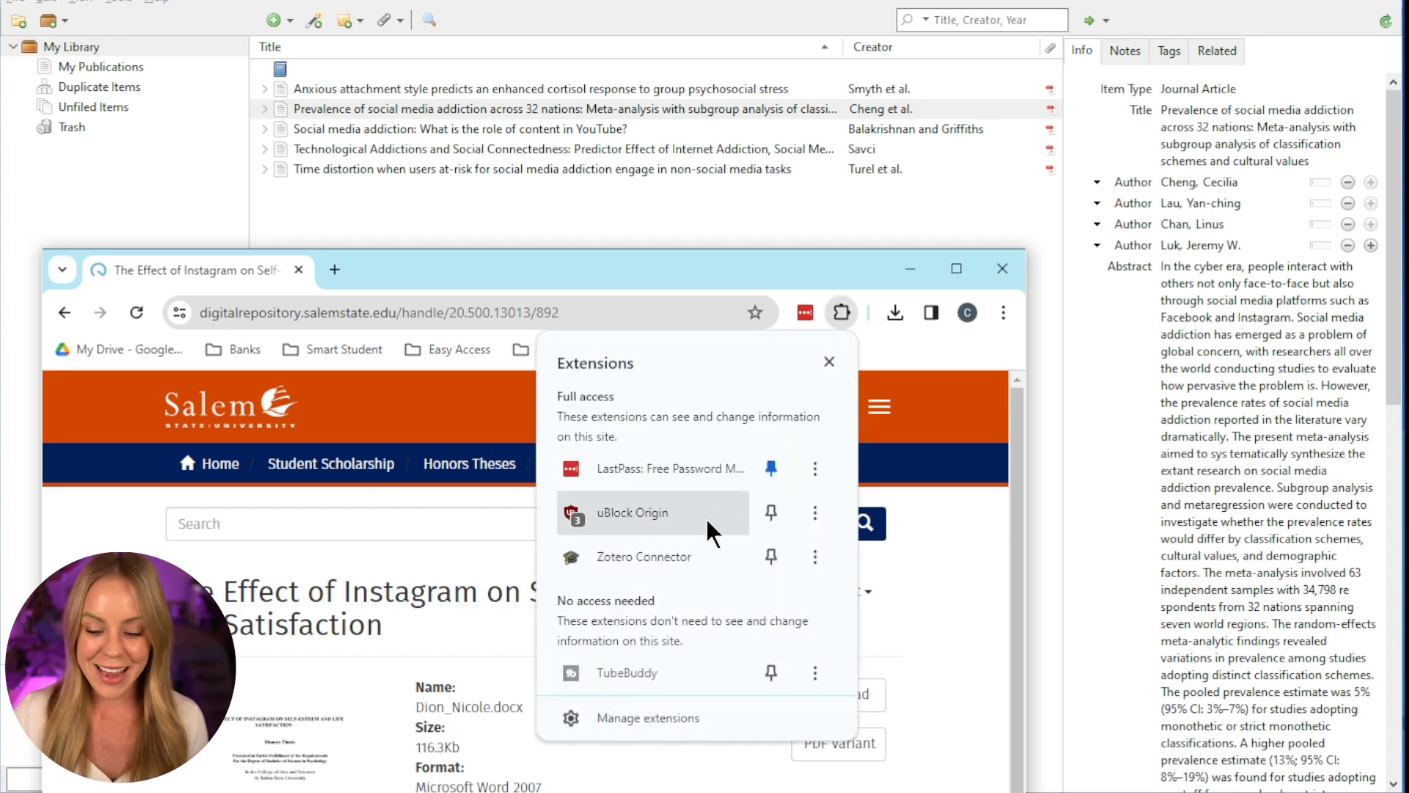
left_click(690, 557)
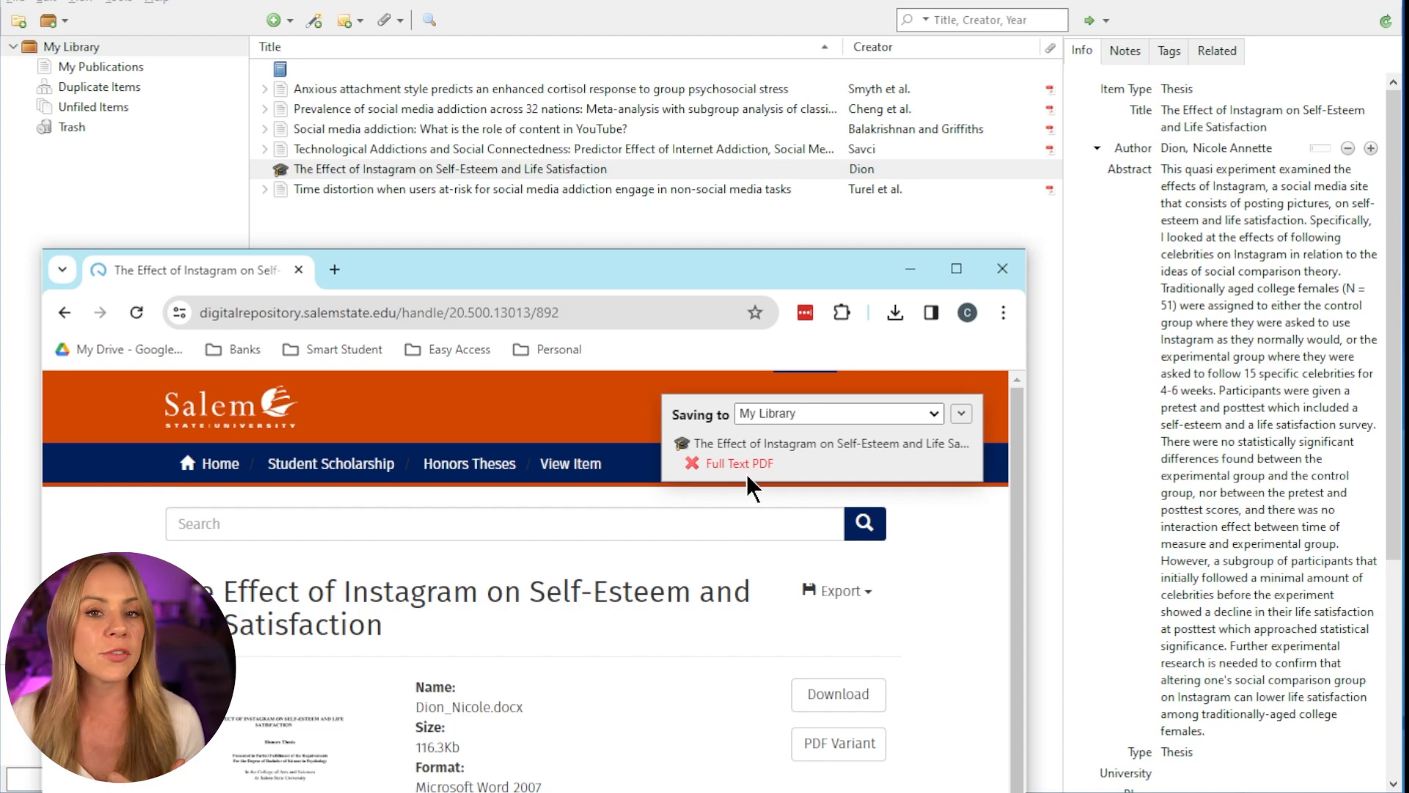
- Return to the Scholar results, open the salemstate.edu PDF of the same thesis and save it with Zotero Connector
left_click(65, 312)
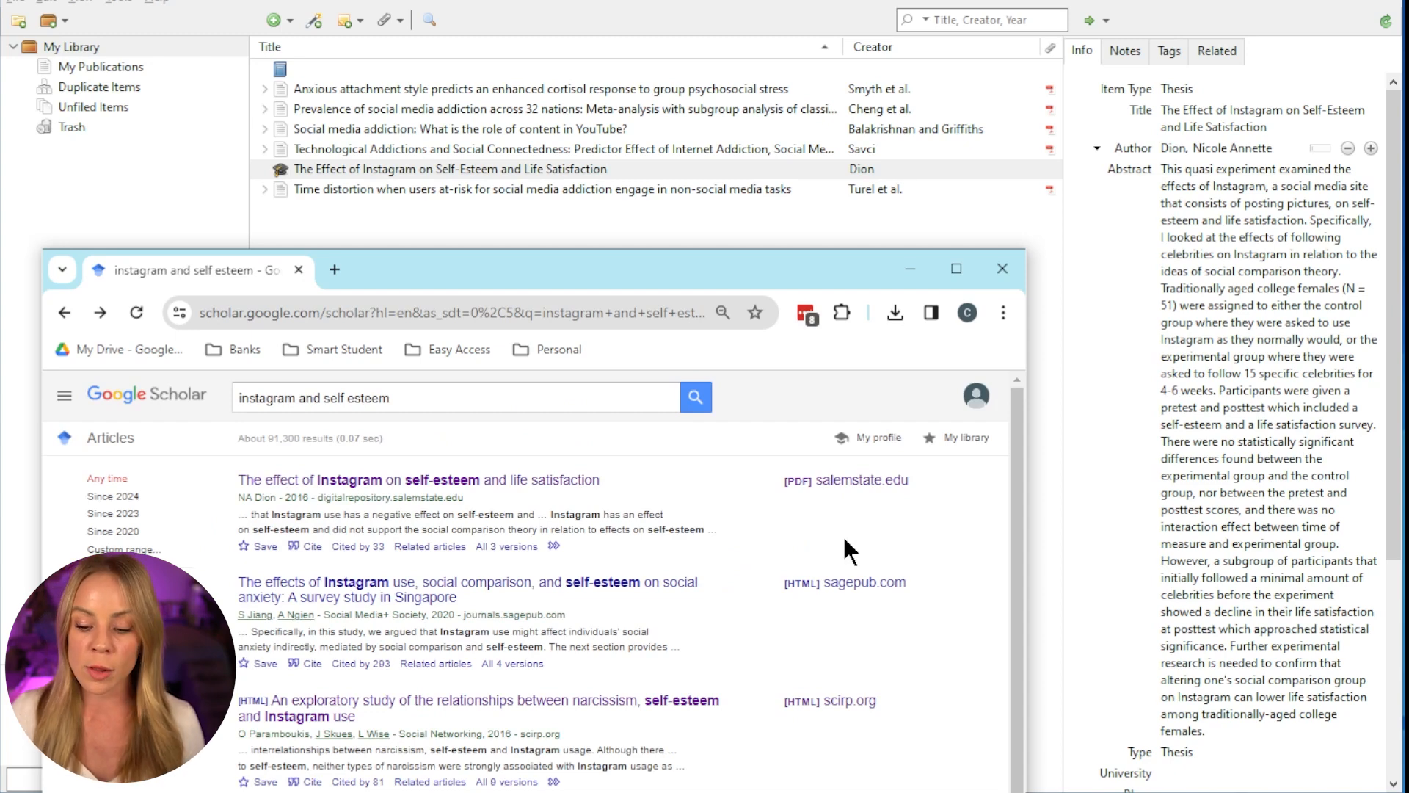
left_click(857, 484)
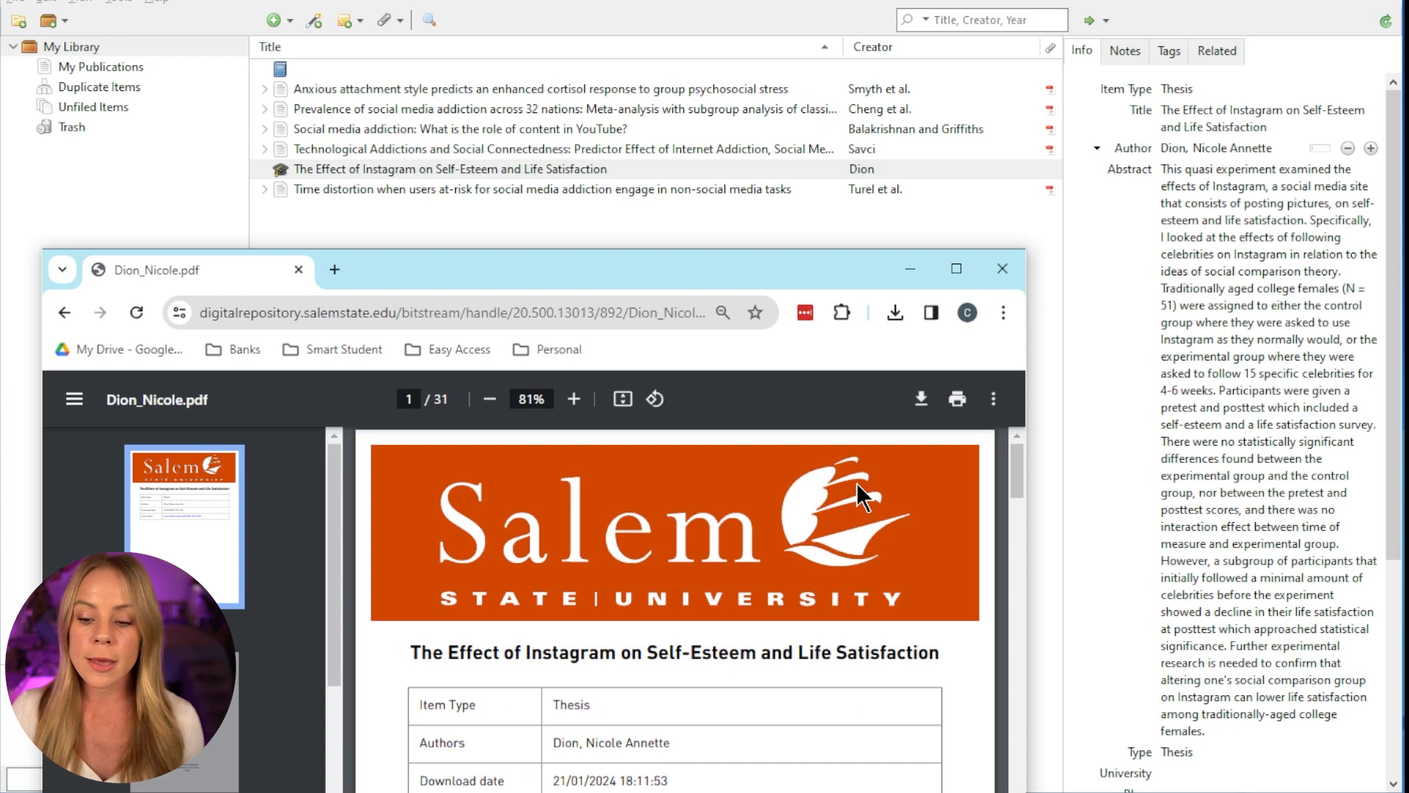
left_click(843, 312)
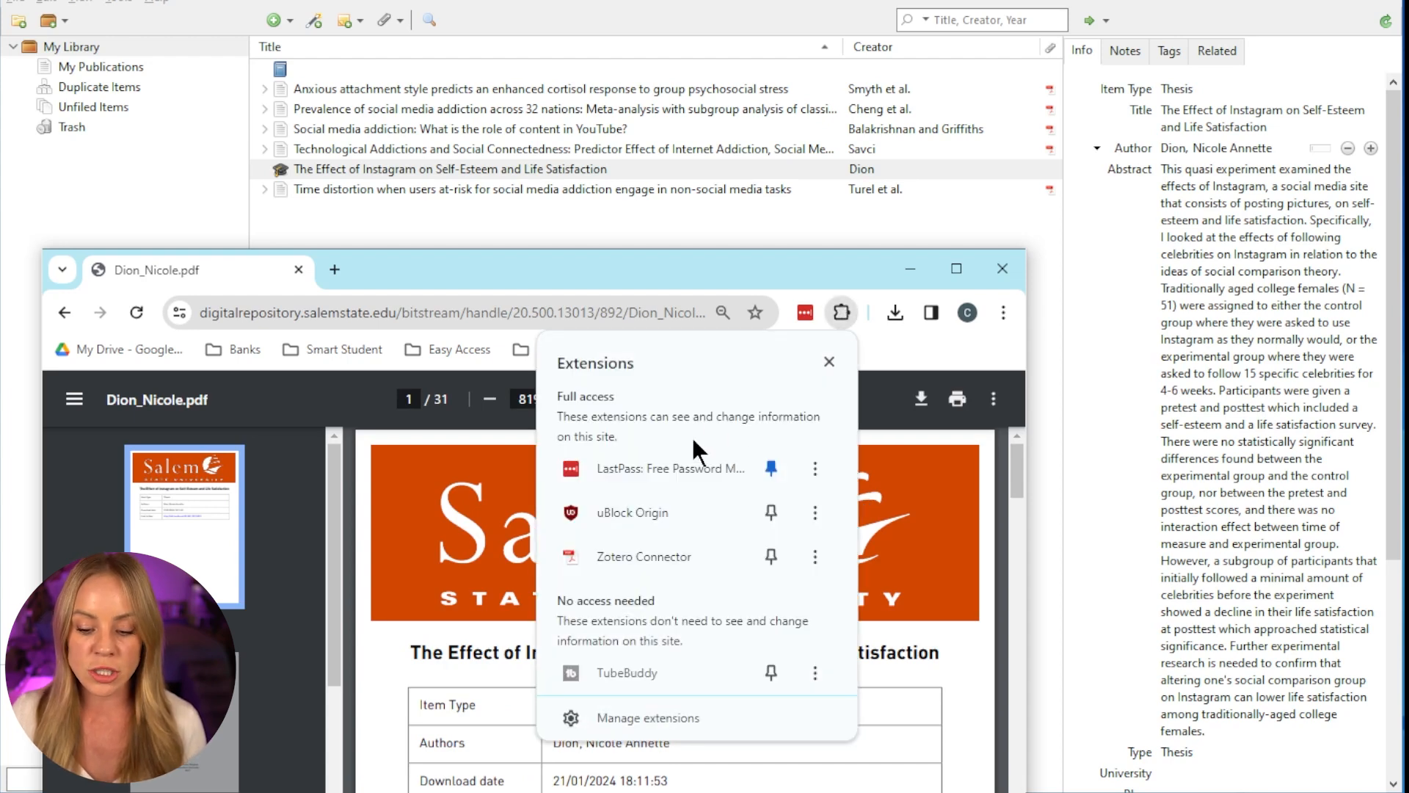
left_click(658, 561)
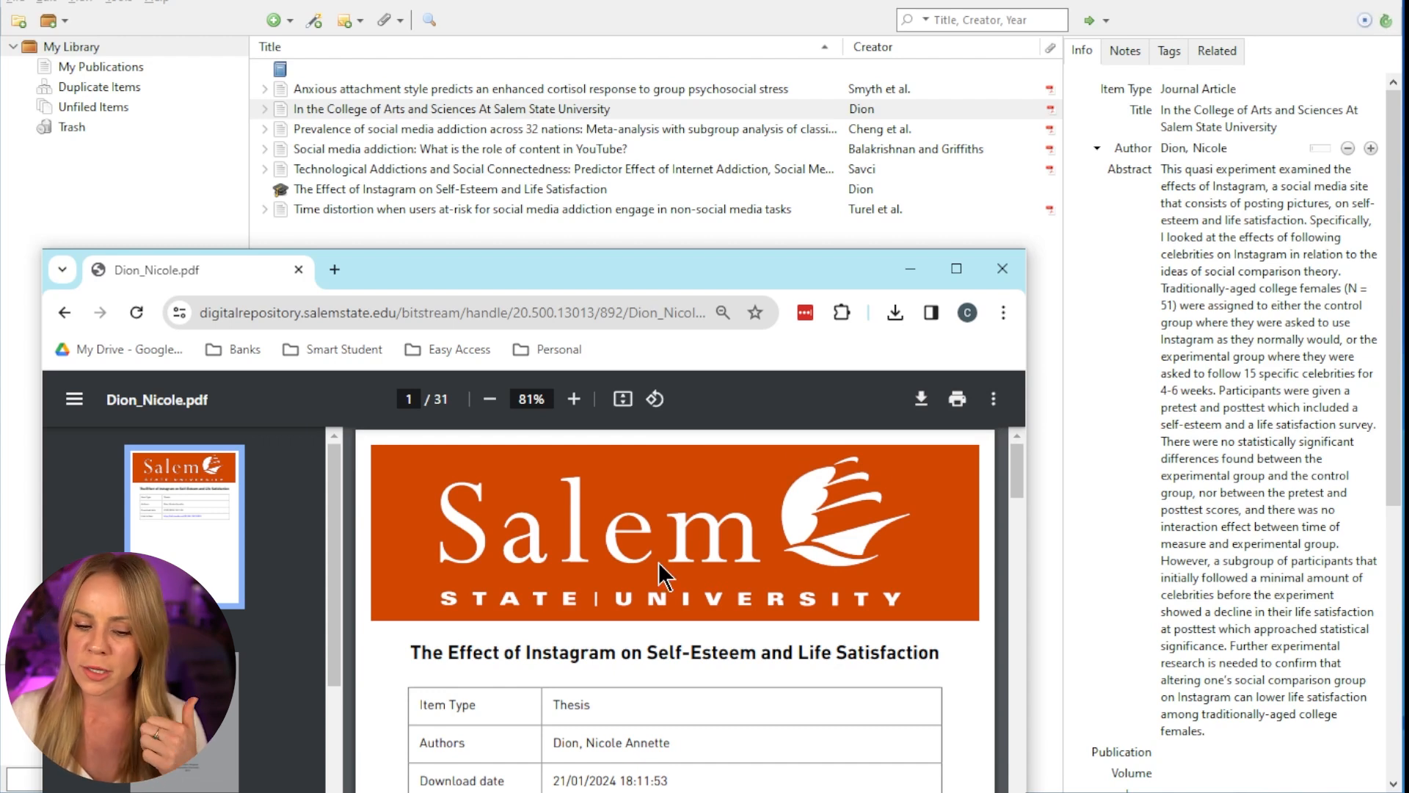
- Open the scirp.org article on narcissism, self-esteem and Instagram use from the Scholar results and save it with Zotero Connector
left_click(64, 312)
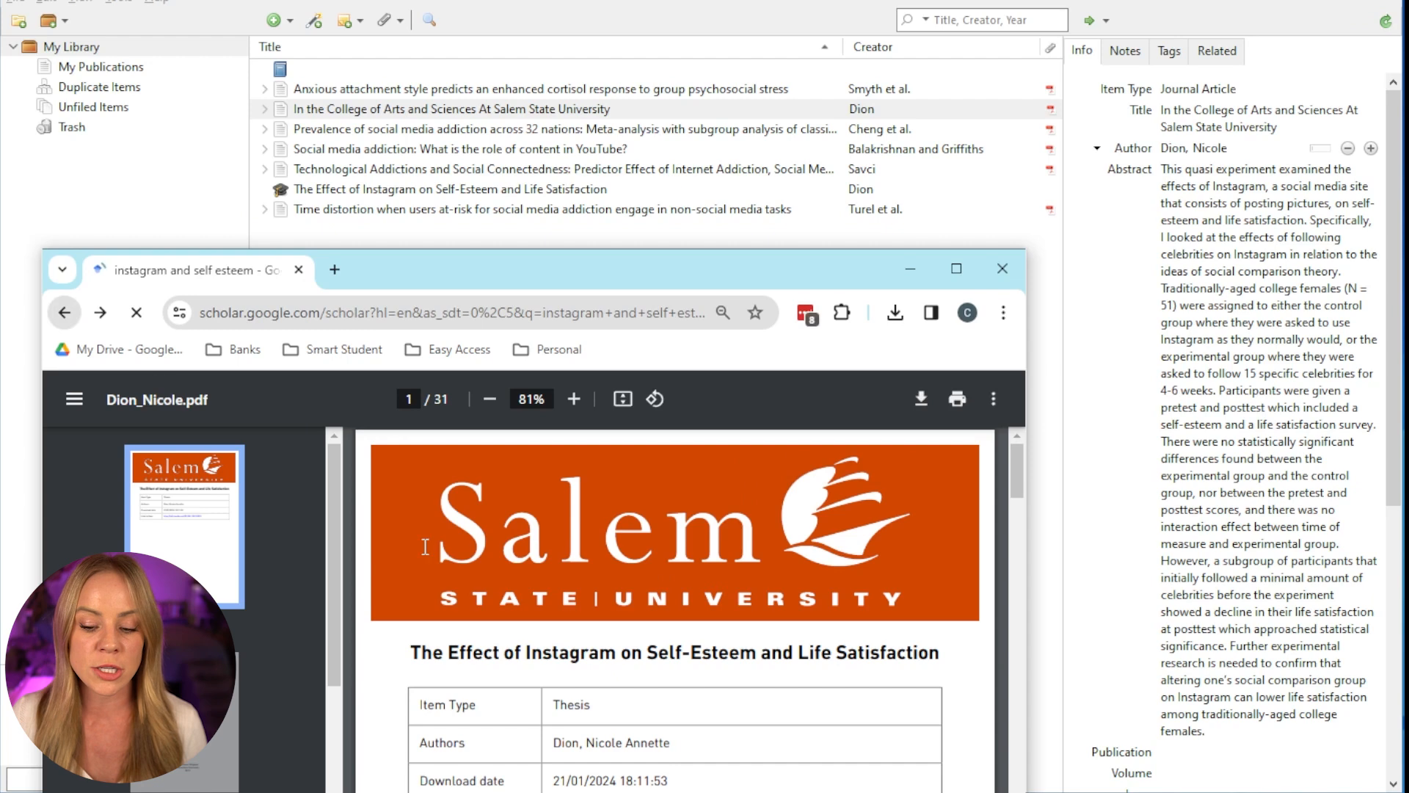
left_click(816, 791)
left_click(661, 701)
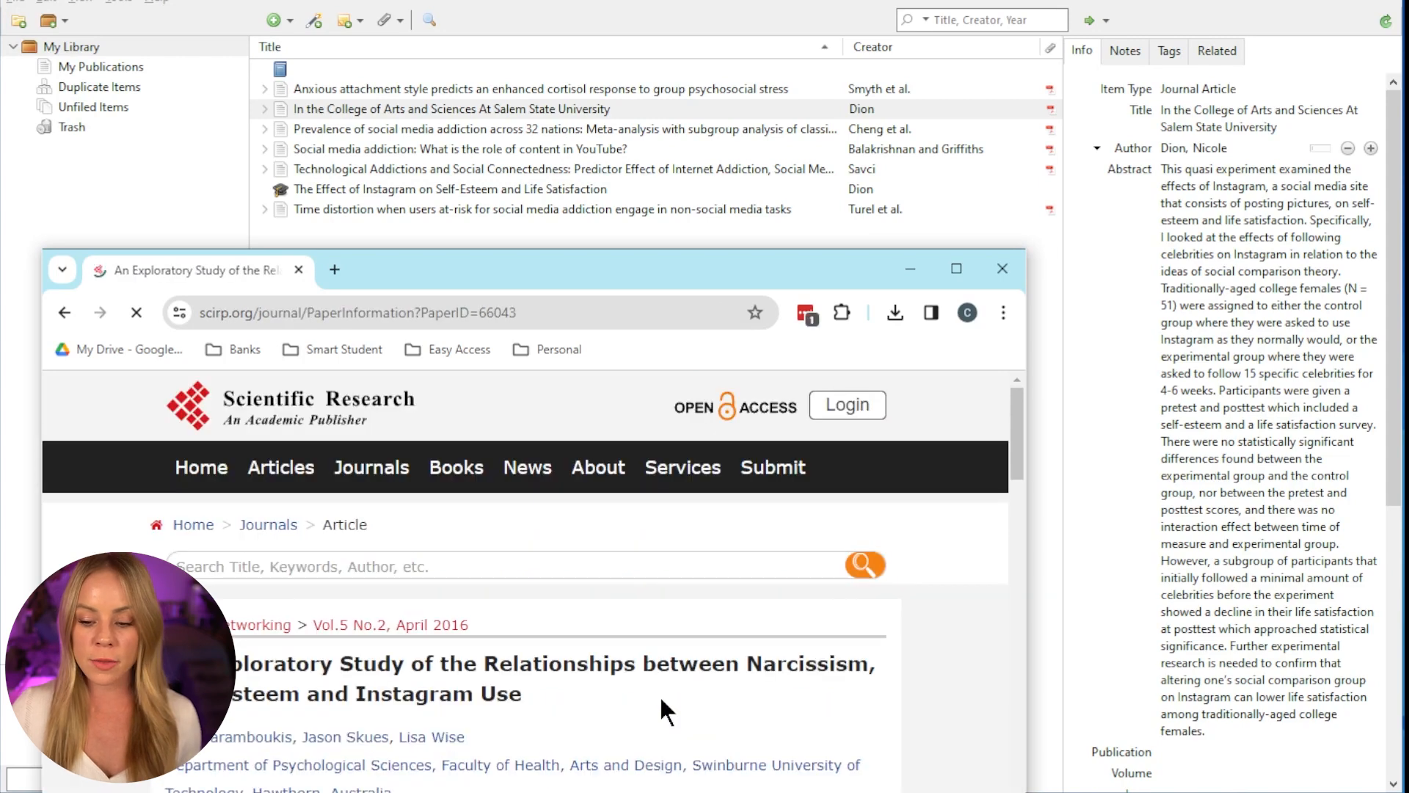
left_click(841, 315)
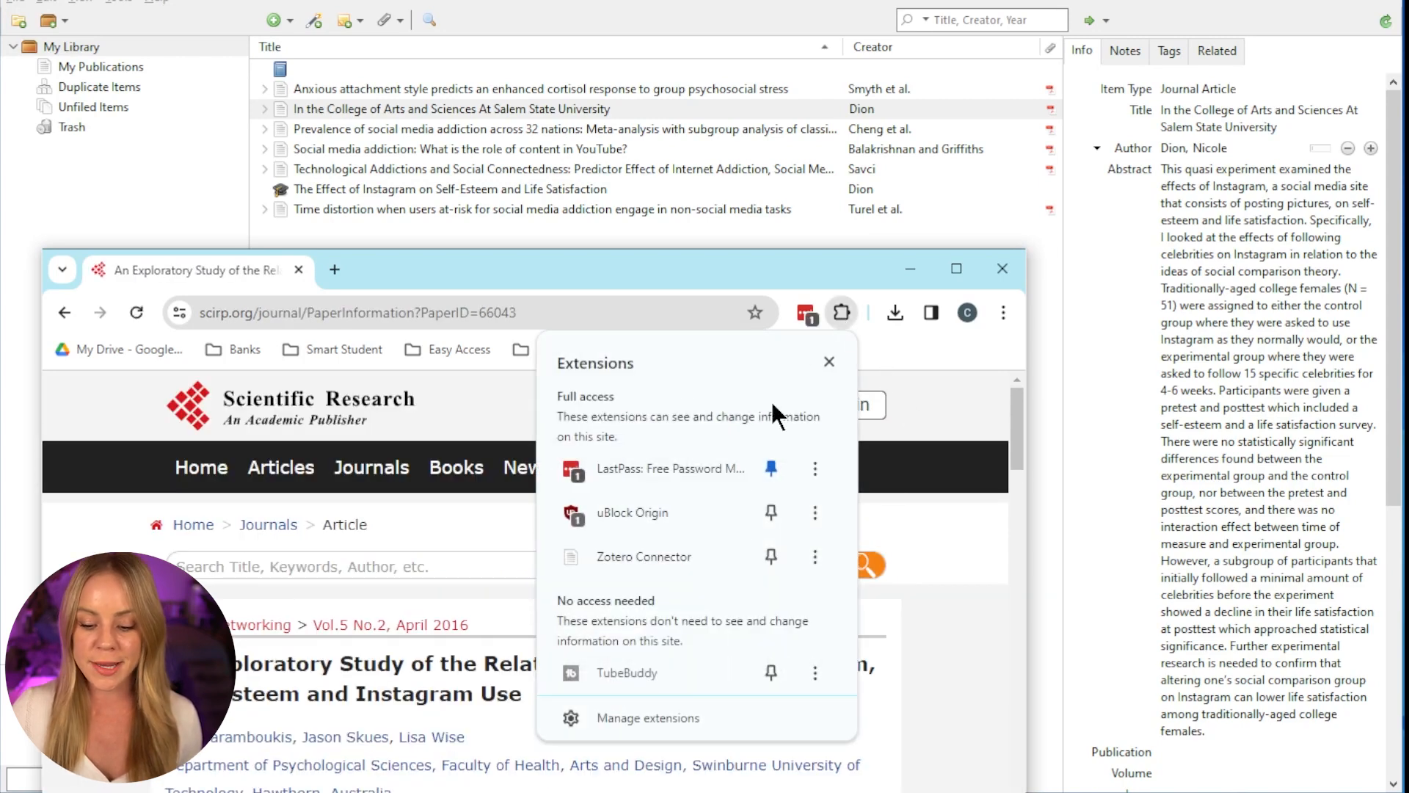
left_click(659, 554)
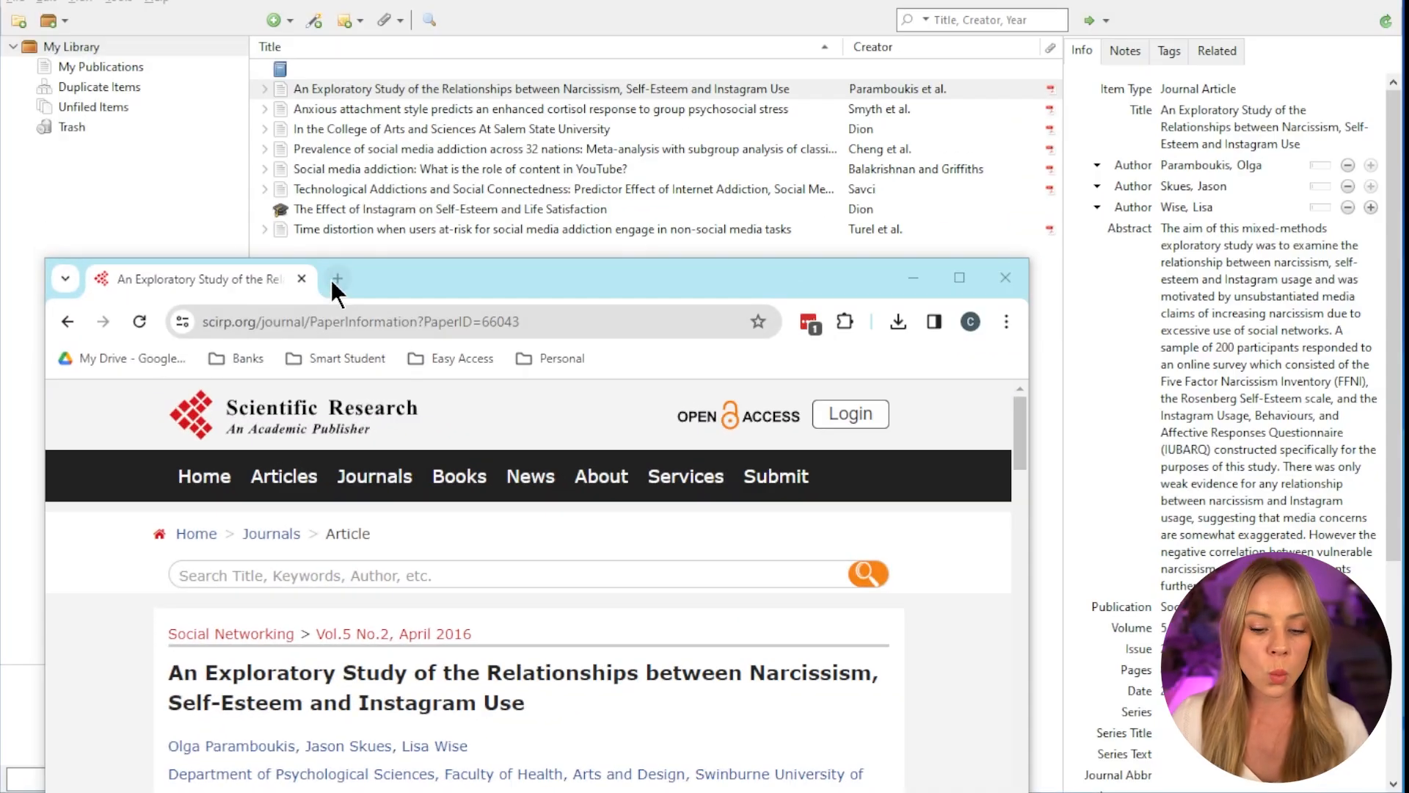
- Search Google for "social media addiction" in a new browser tab
left_click(332, 280)
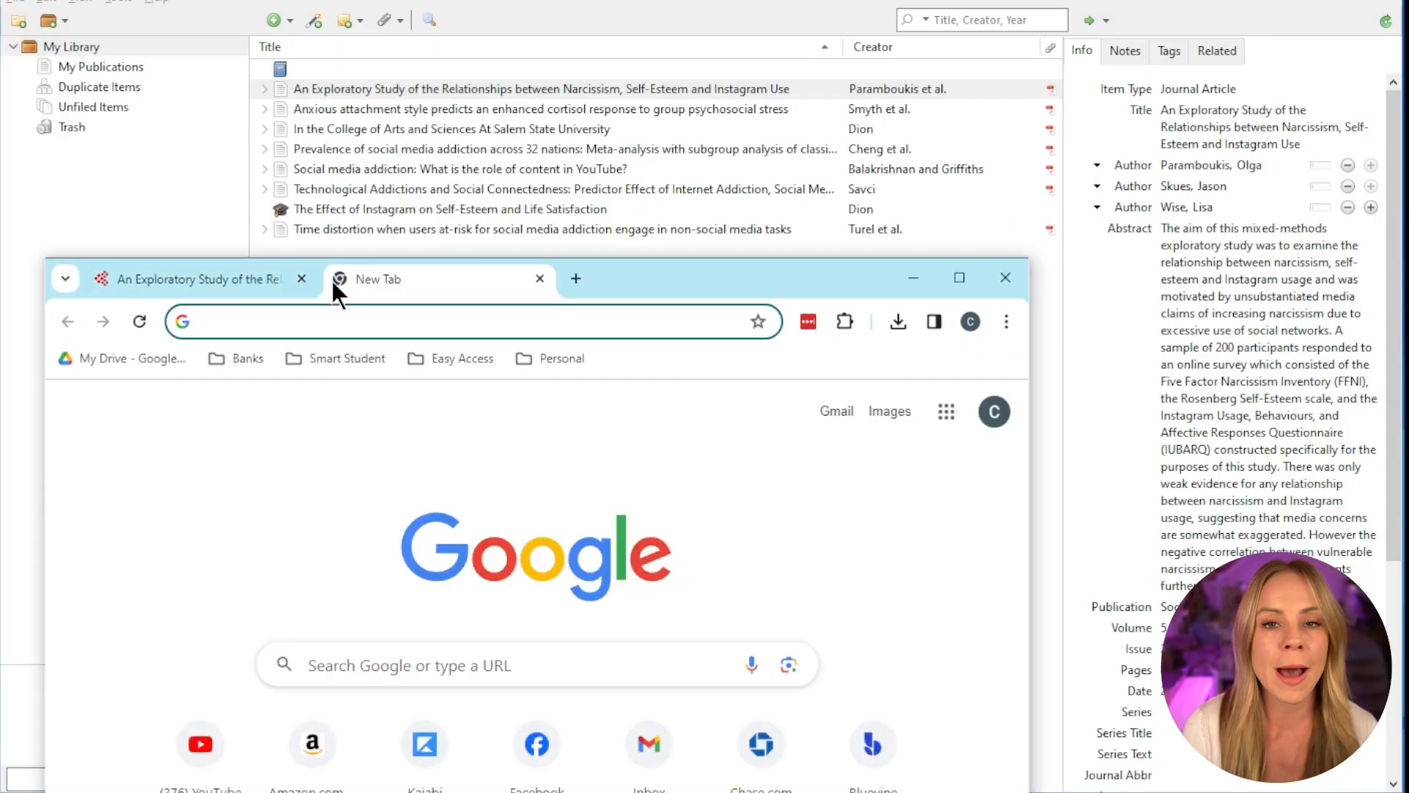
type("google.com")
key("Return")
type("social media")
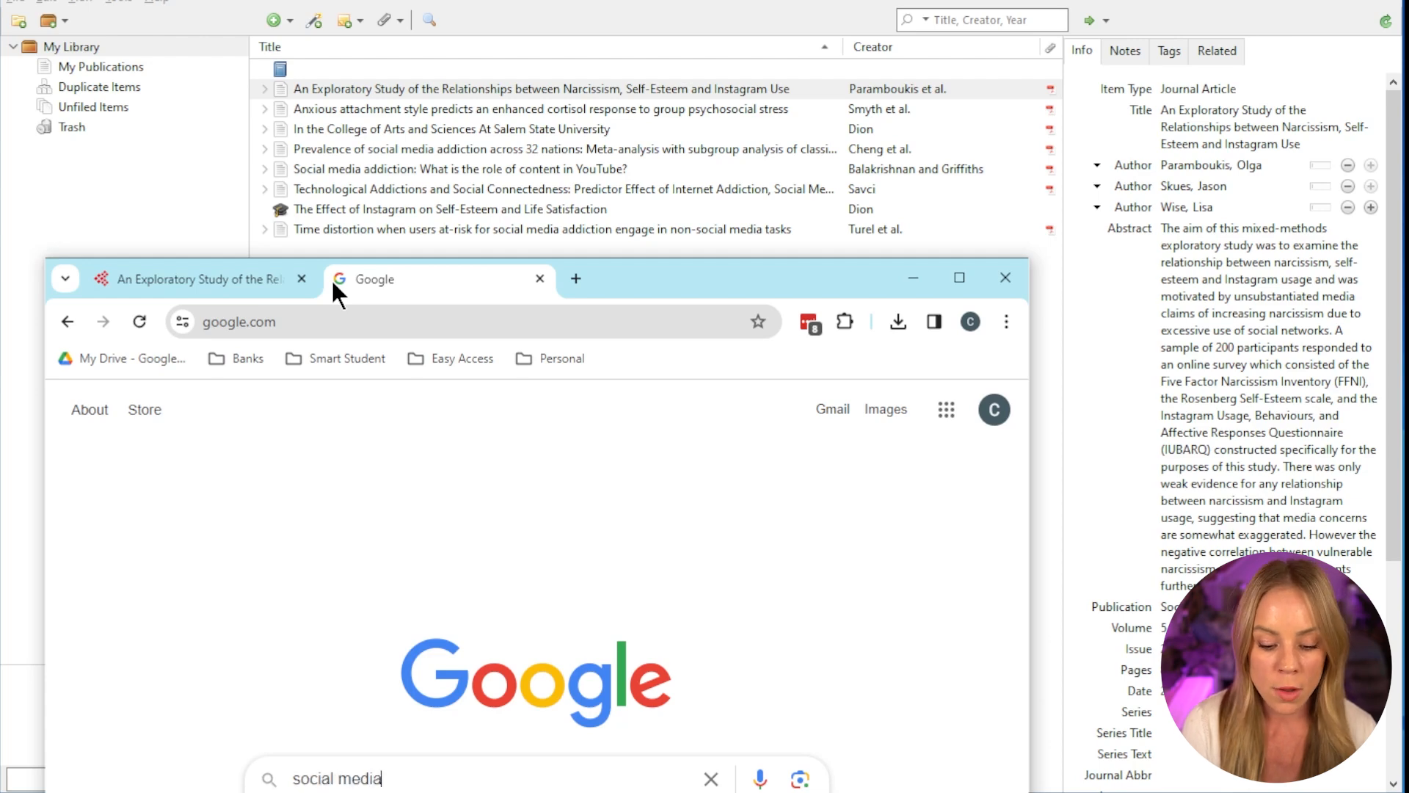
type(" addiction")
key("Return")
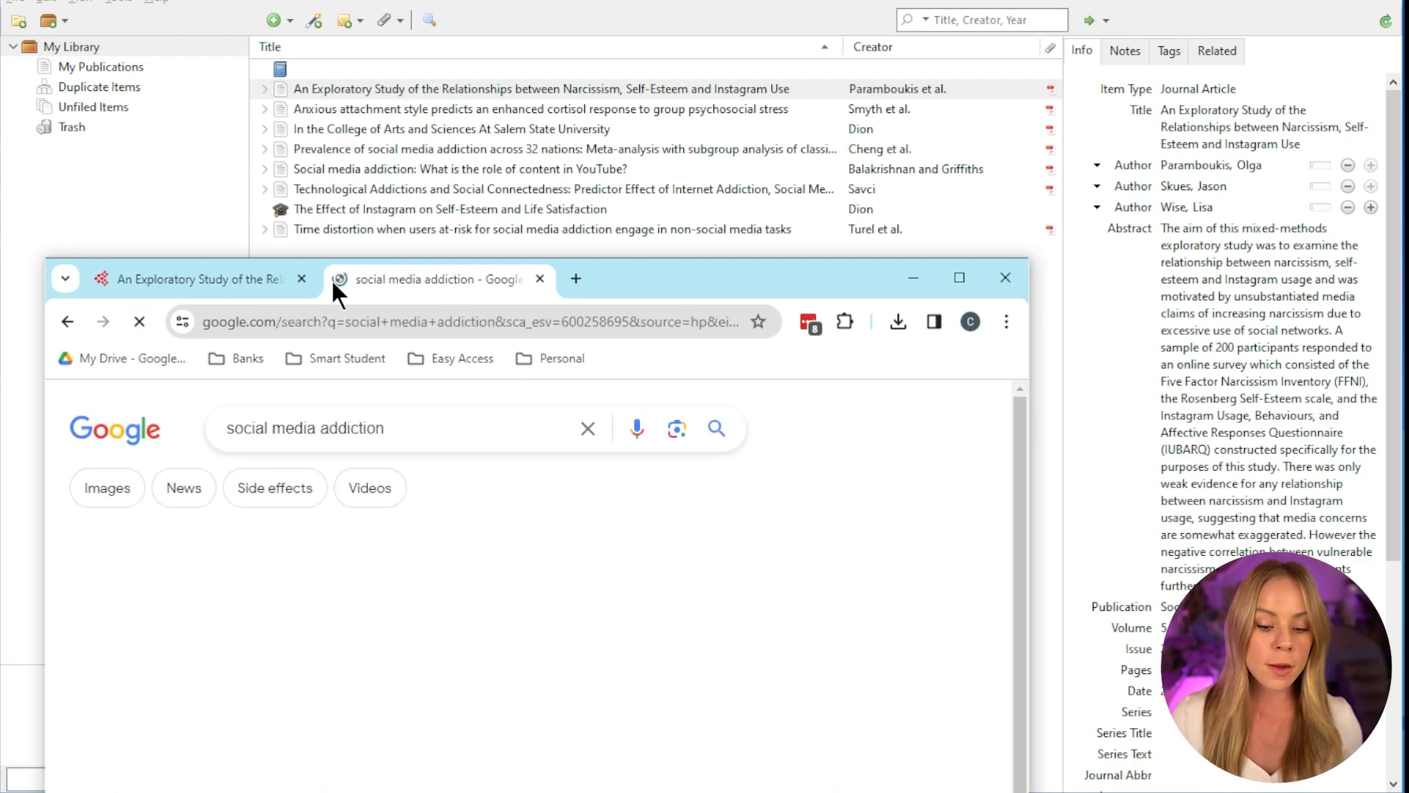
- Open the New York Times article "Is Social Media Addictive? Here's What the Science Says." and save it to My Library with Zotero Connector
scroll(442, 505, "down", 10)
left_click(482, 586)
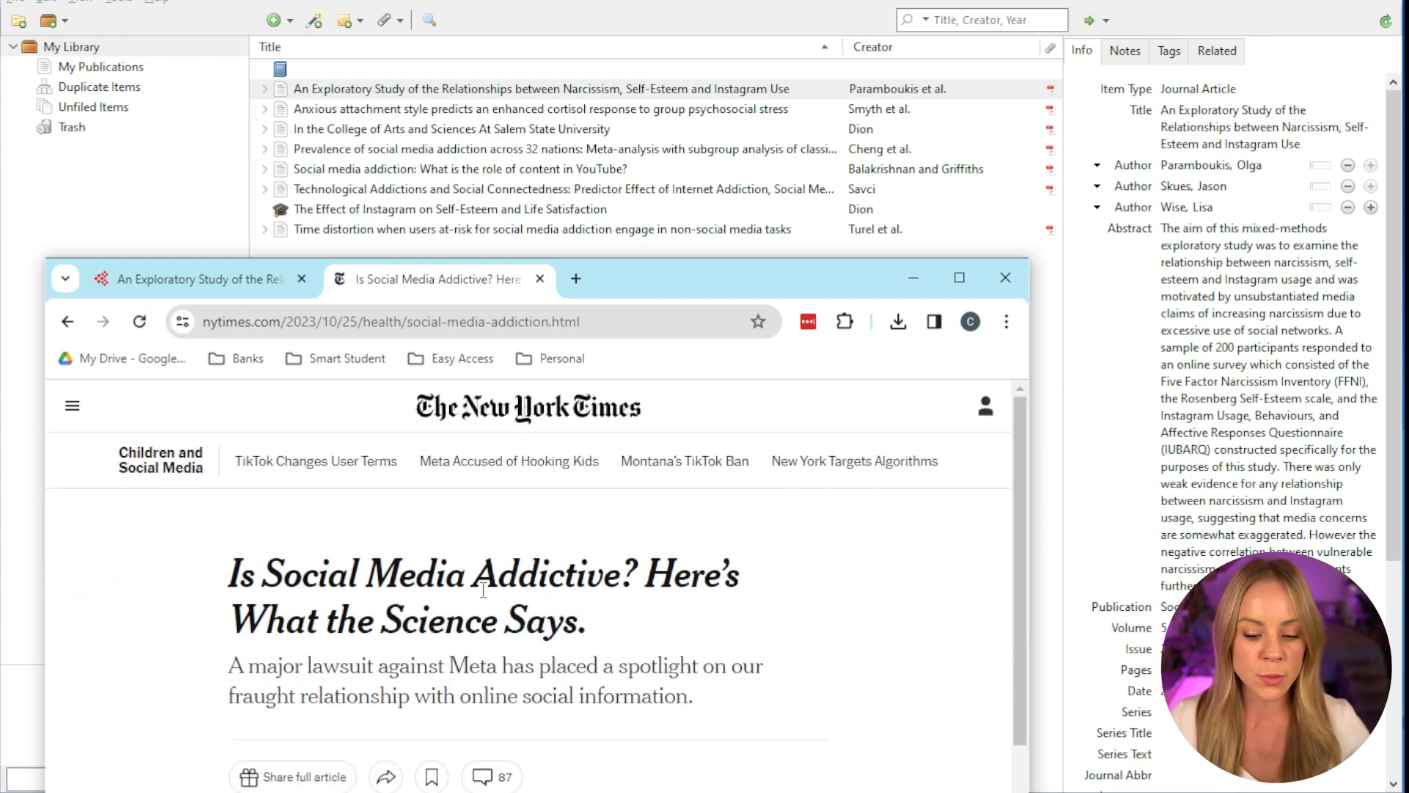
left_click(845, 321)
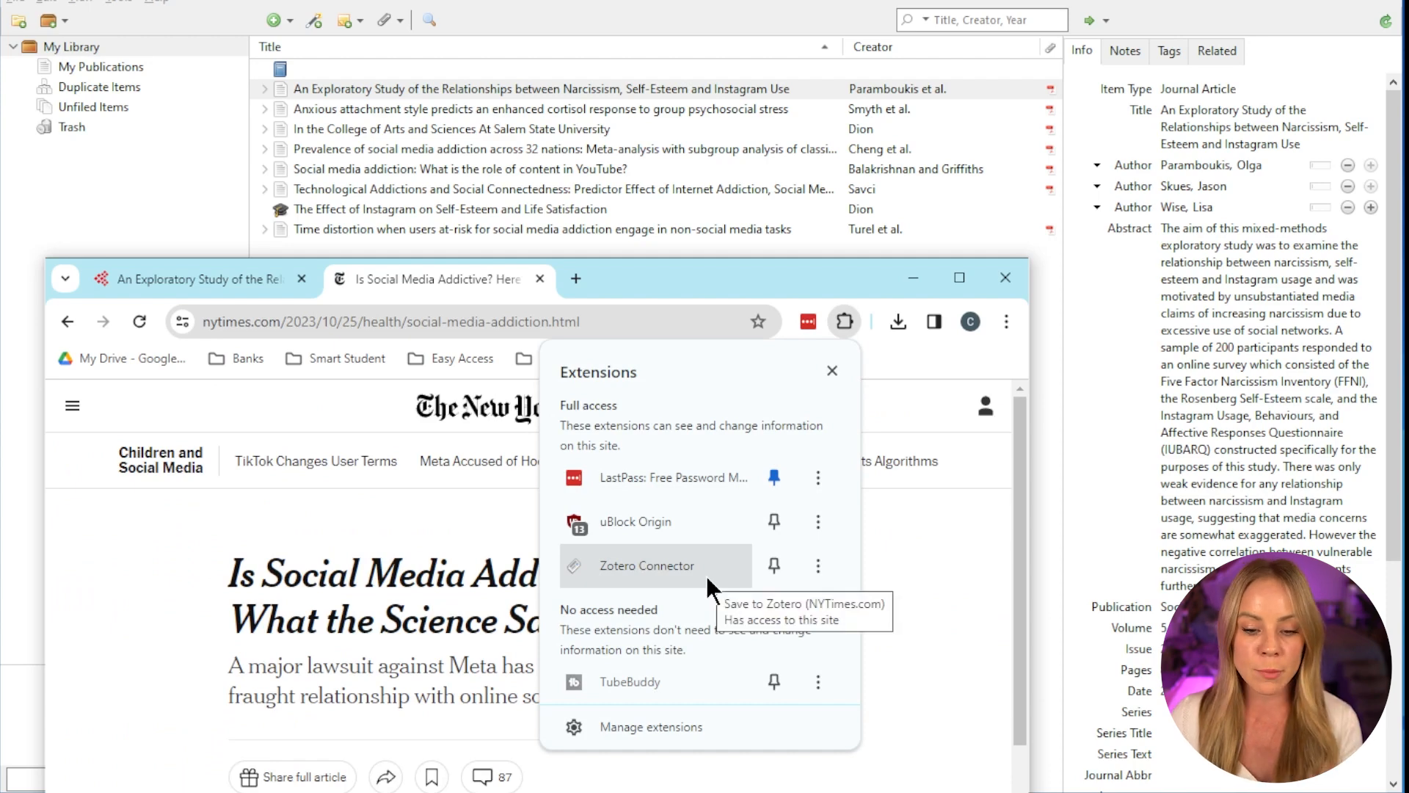
left_click(706, 575)
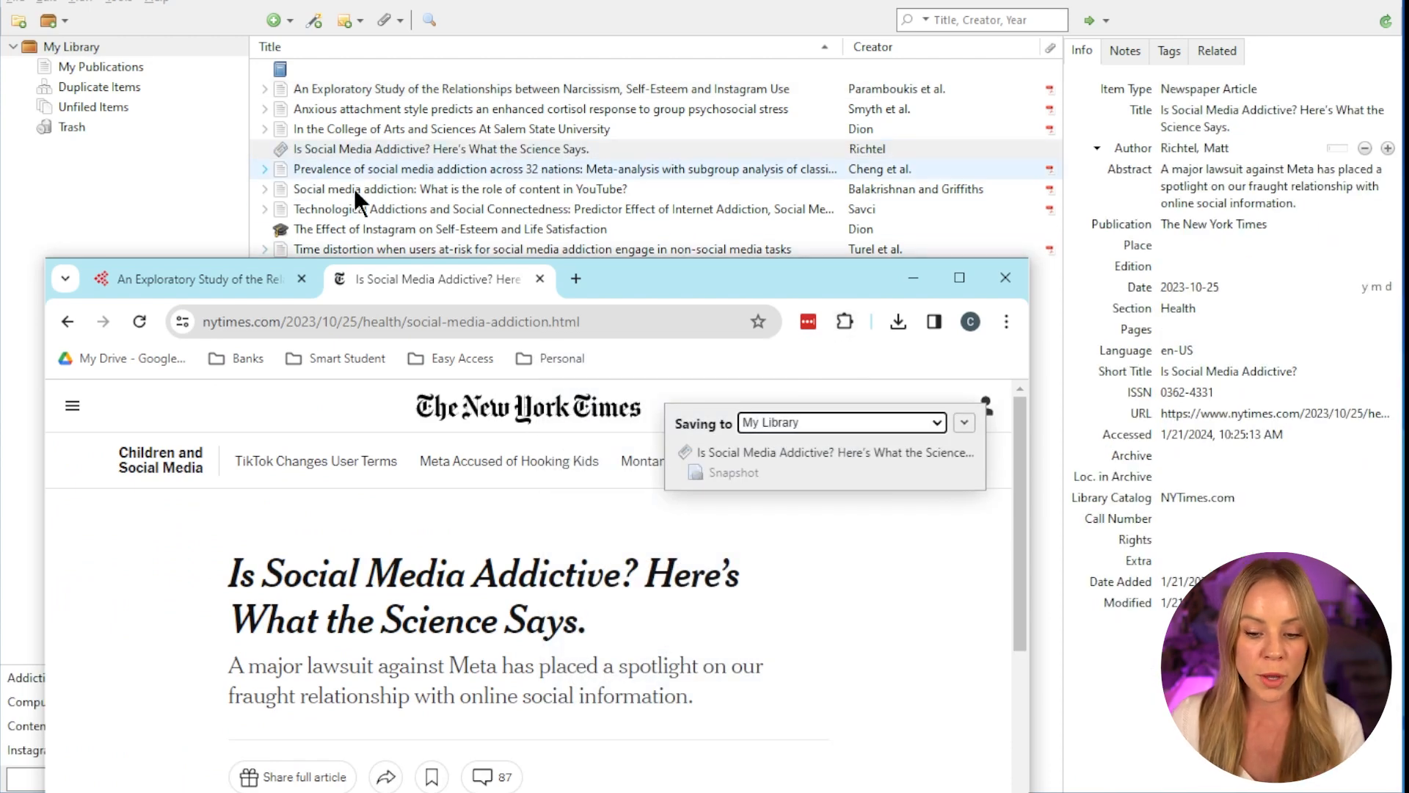
left_click_drag(605, 275, 605, 342)
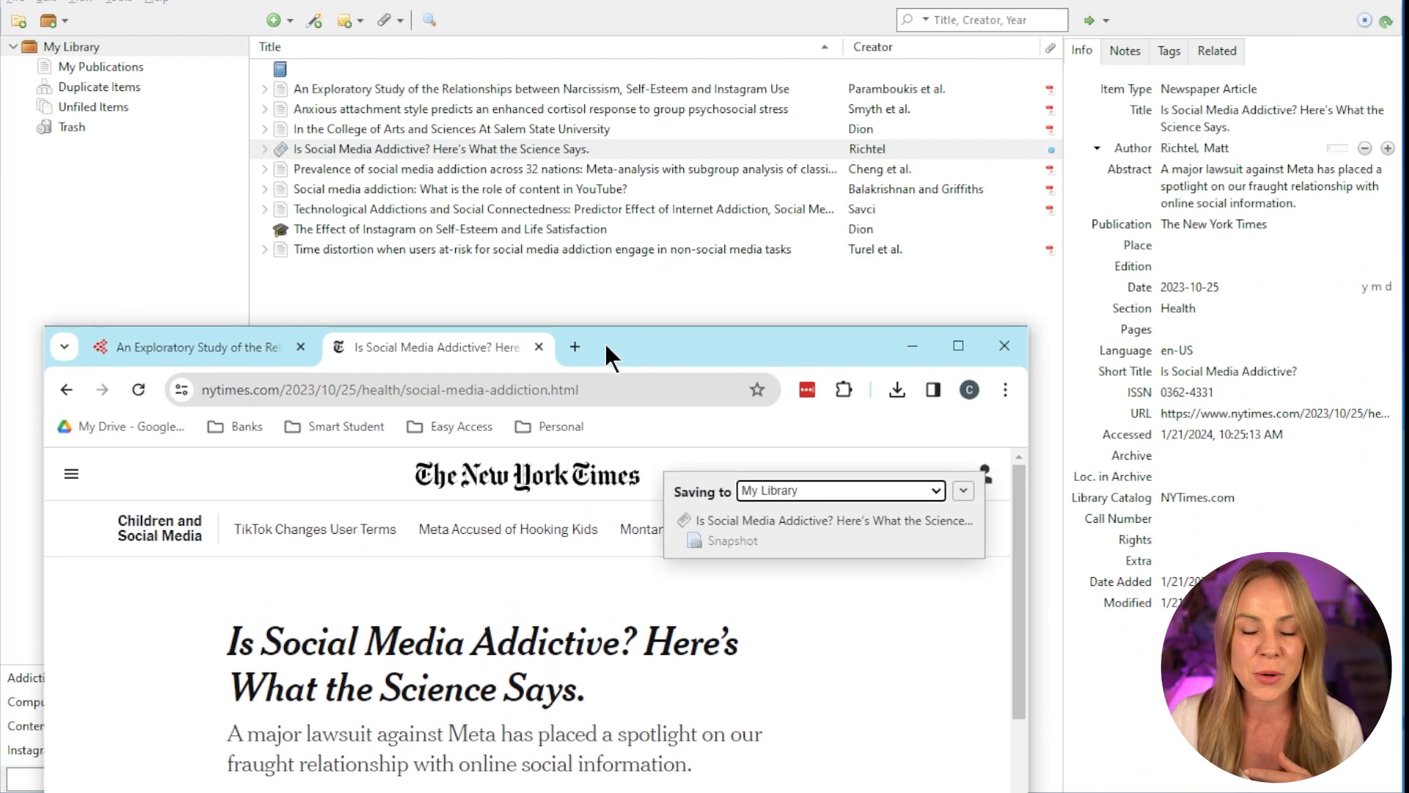
- Open YouTube in a new browser tab and browse the videos on the account's own Smart Student channel
left_click(576, 346)
type("yo")
key("Return")
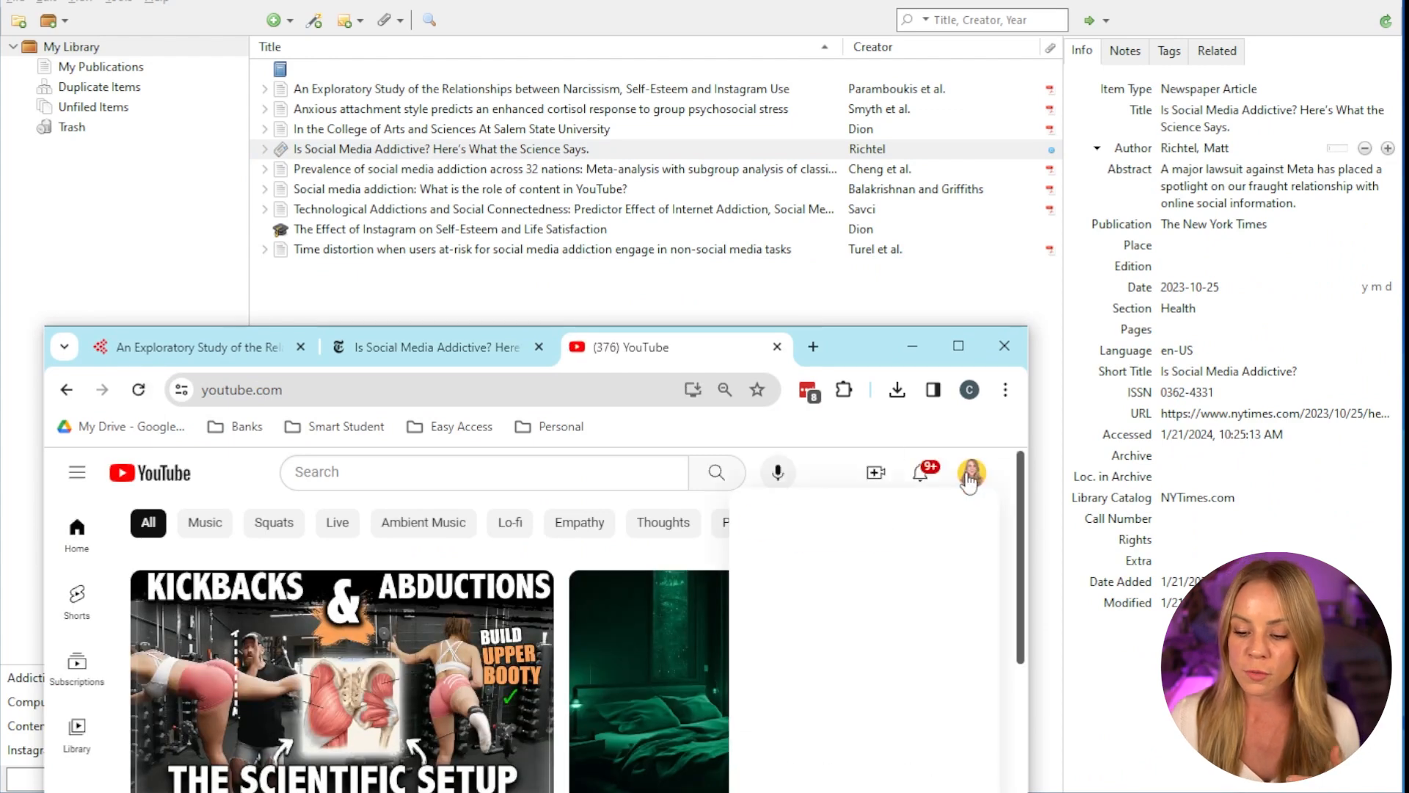
left_click(971, 473)
left_click(924, 606)
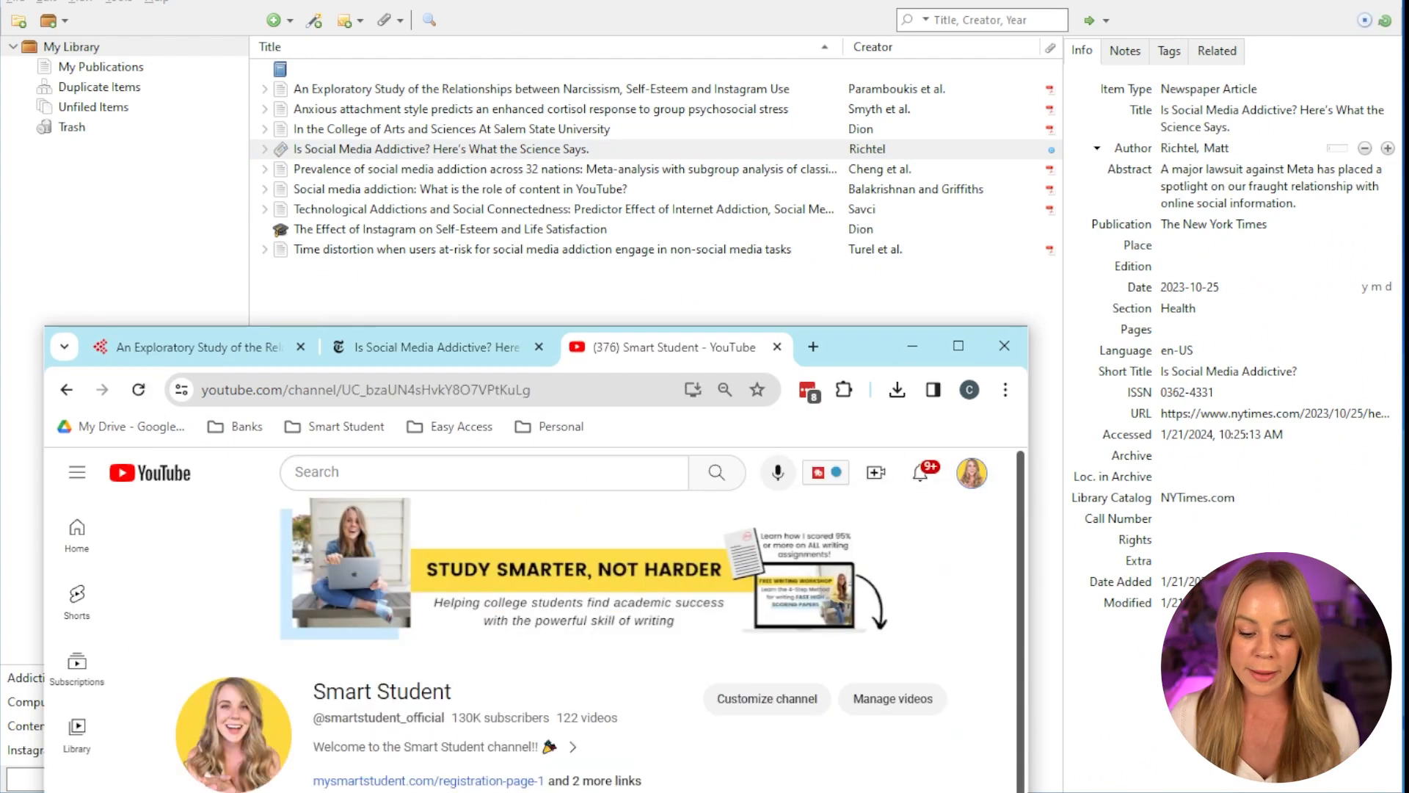
scroll(764, 716, "down", 5)
scroll(426, 727, "up", 2)
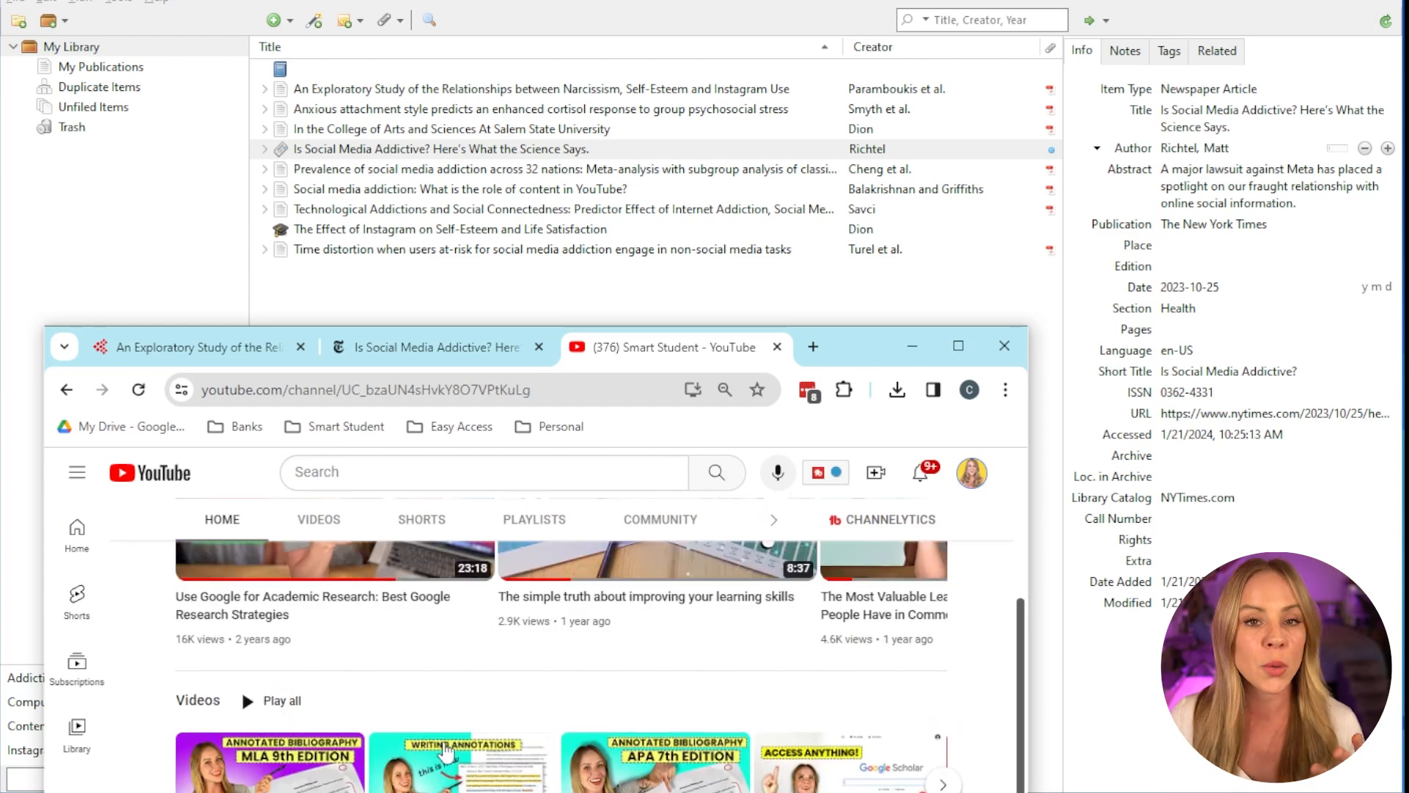
- Open the video "Write PERFECT Annotations for Your Annotated Bibliography" and save it with Zotero Connector
left_click(449, 777)
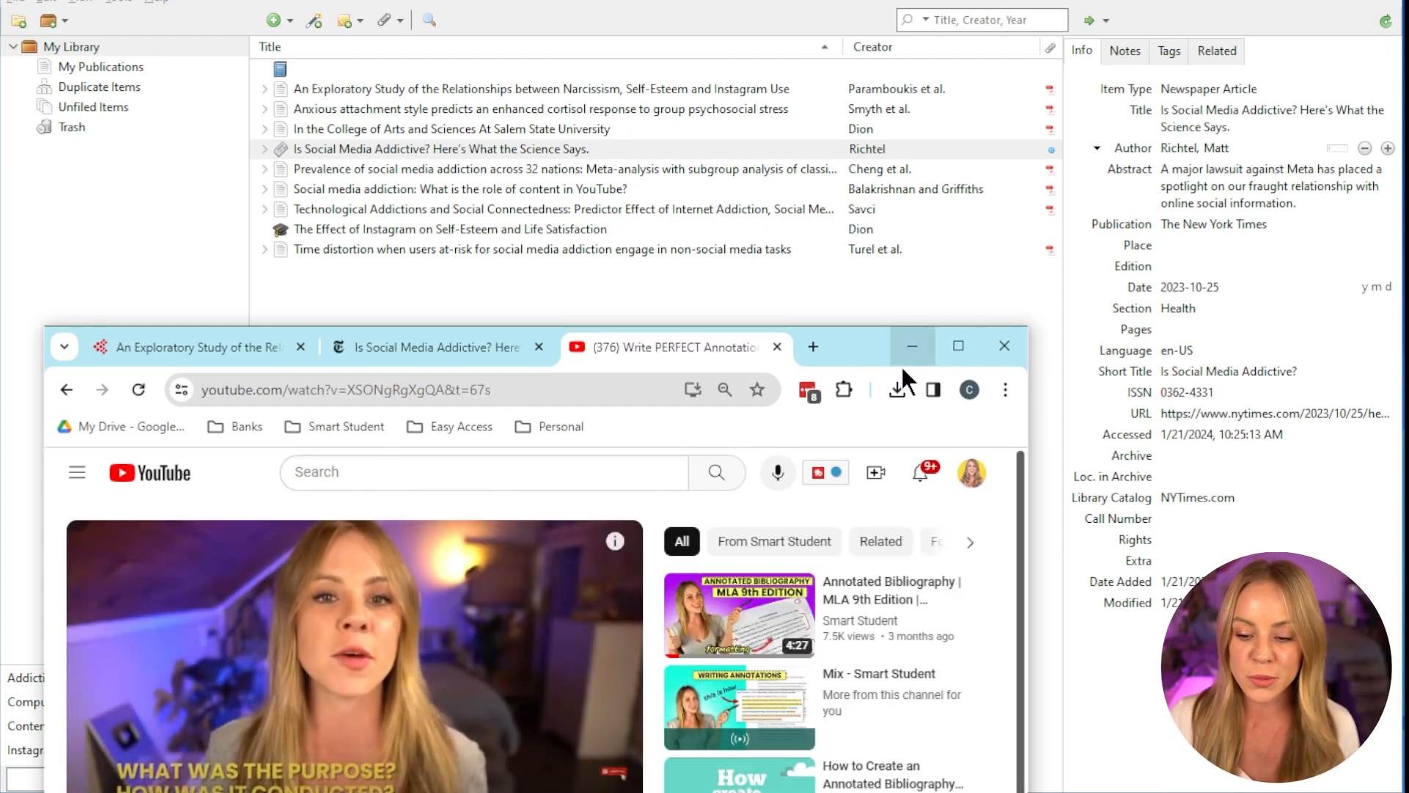
left_click(844, 390)
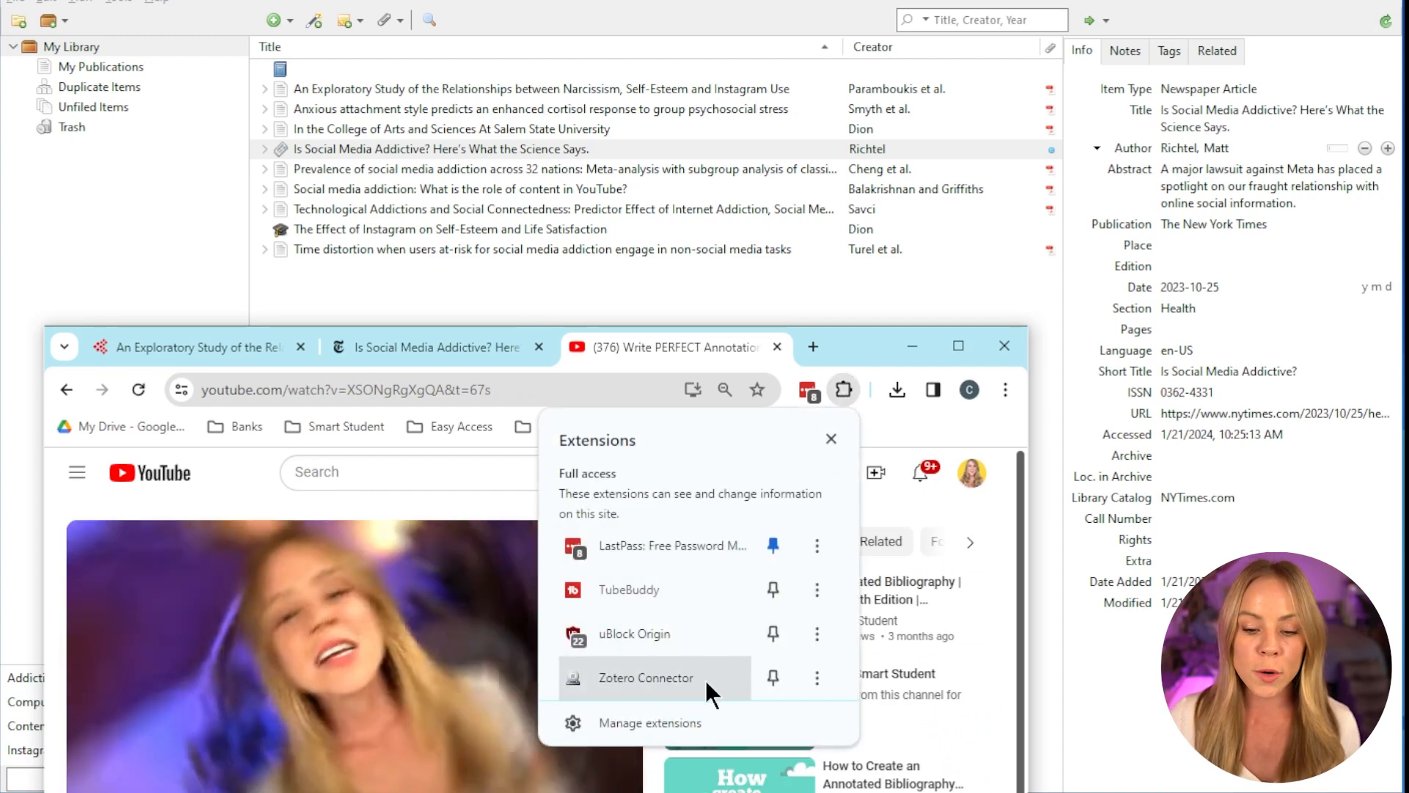
left_click(706, 678)
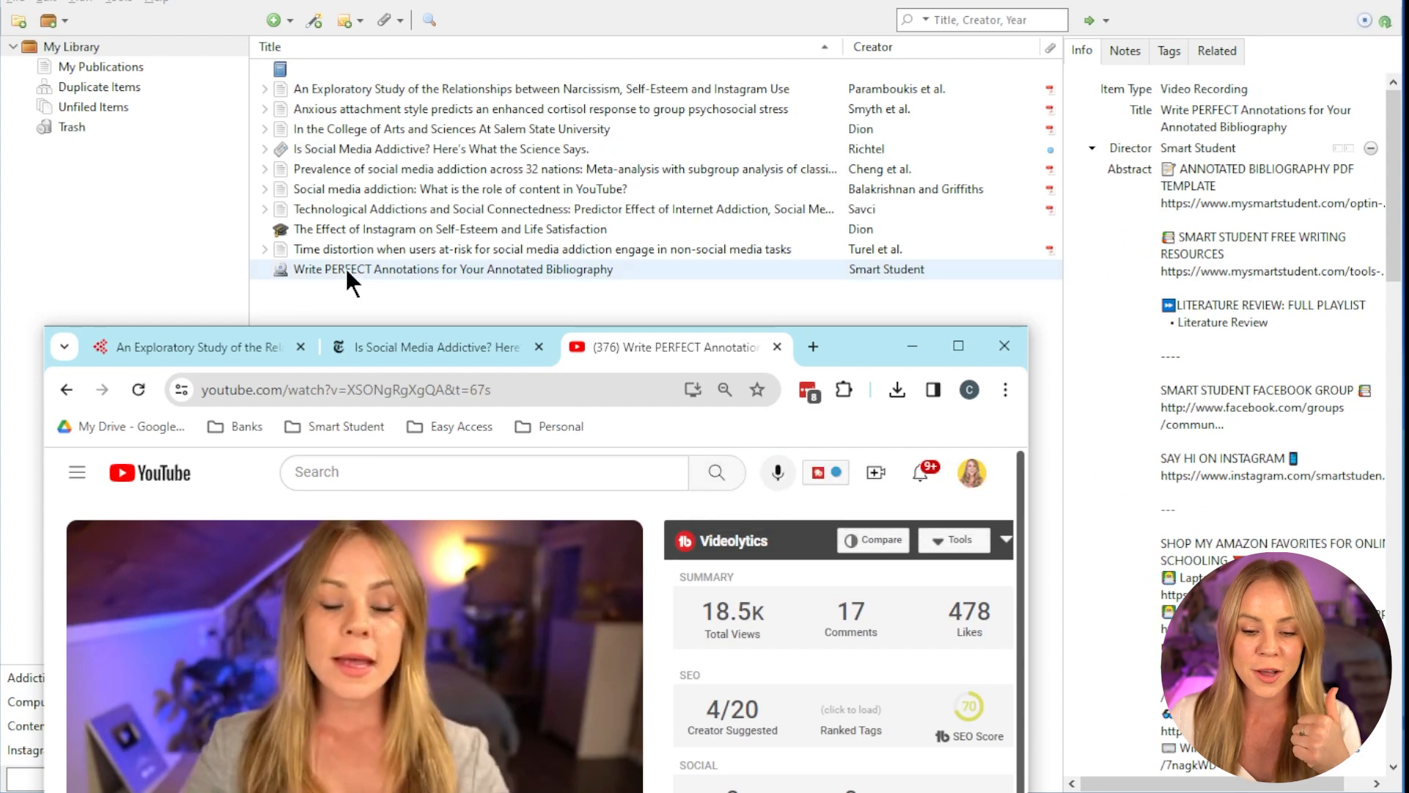
scroll(1277, 426, "down", 10)
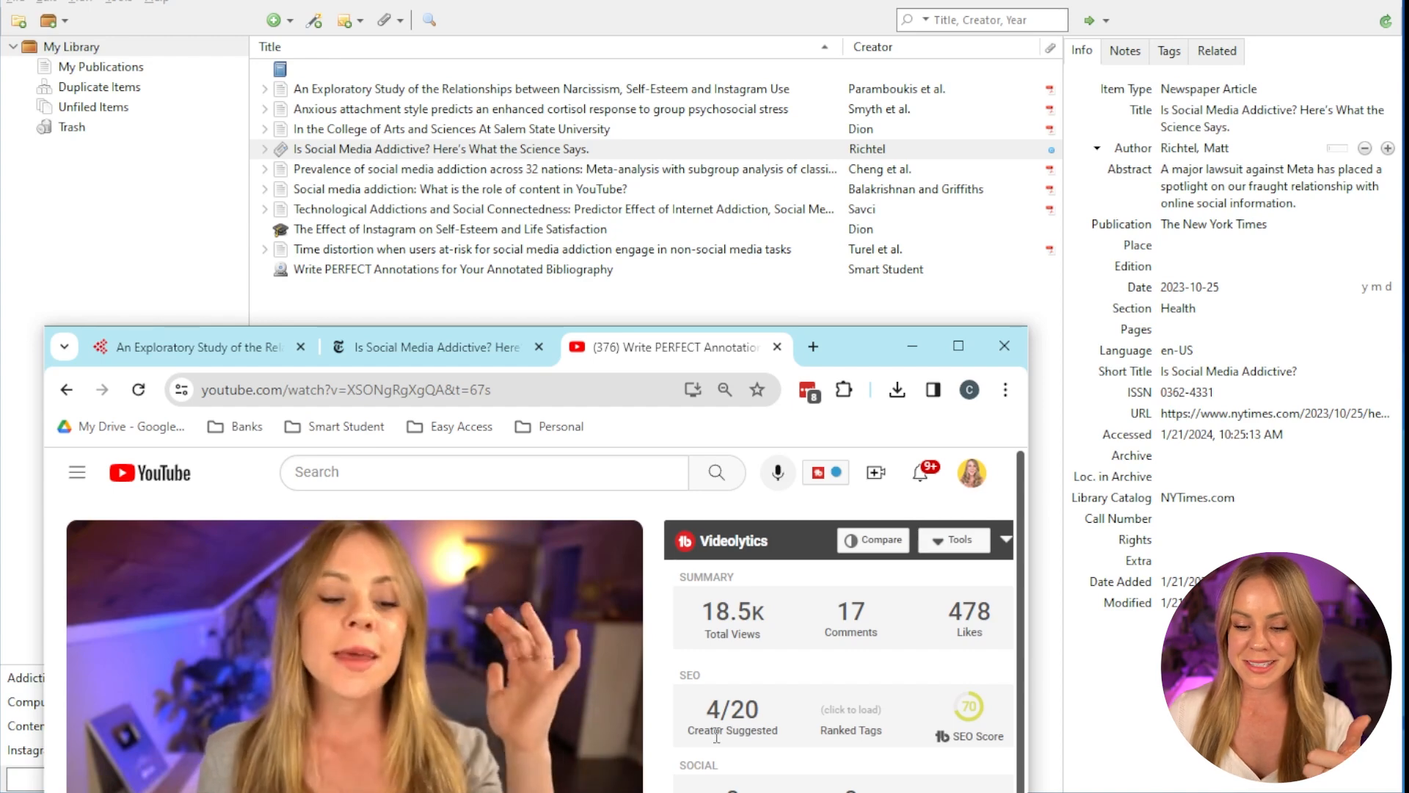
- Open the saved snapshot of the New York Times article "Is Social Media Addictive? Here's What the Science Says." and return to the library
left_click(914, 348)
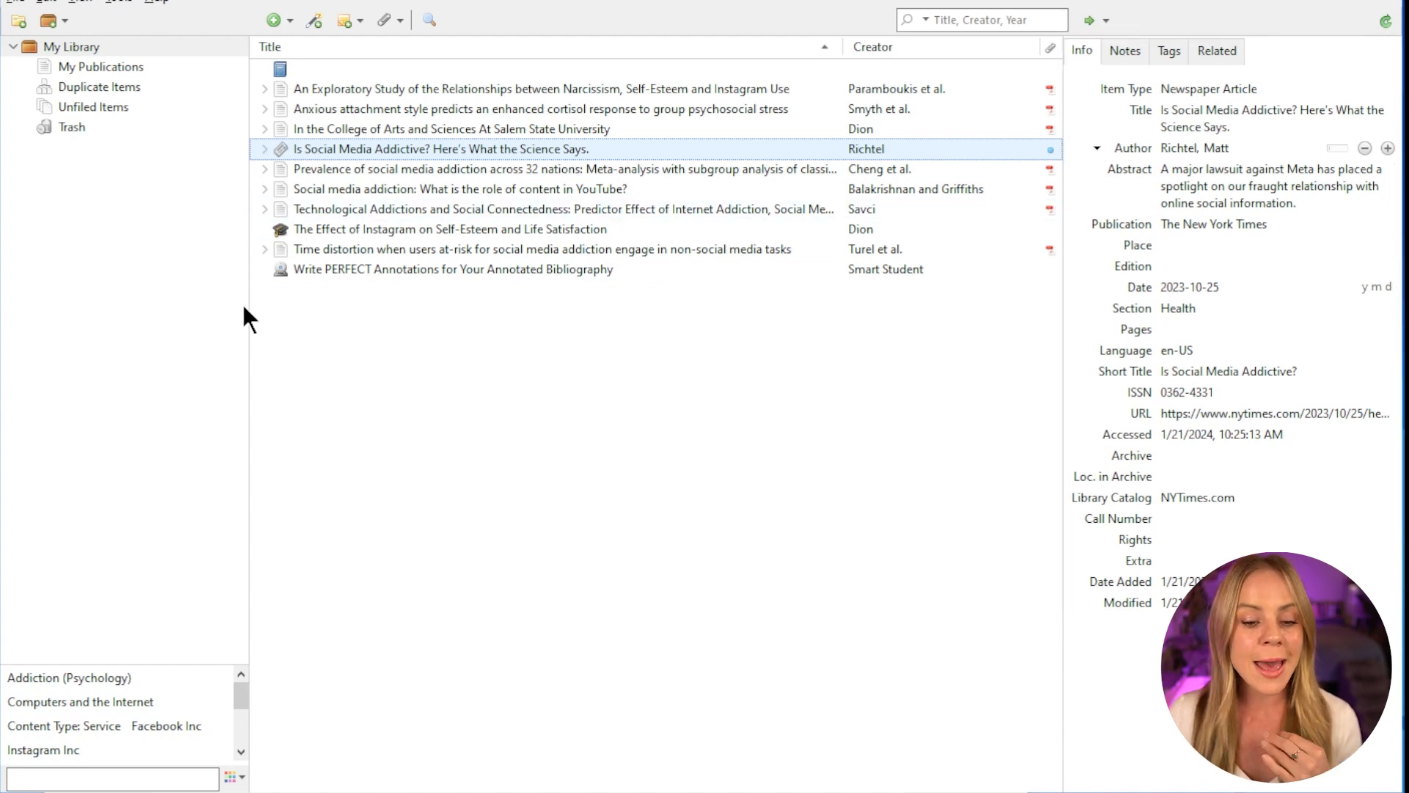
left_click(262, 148)
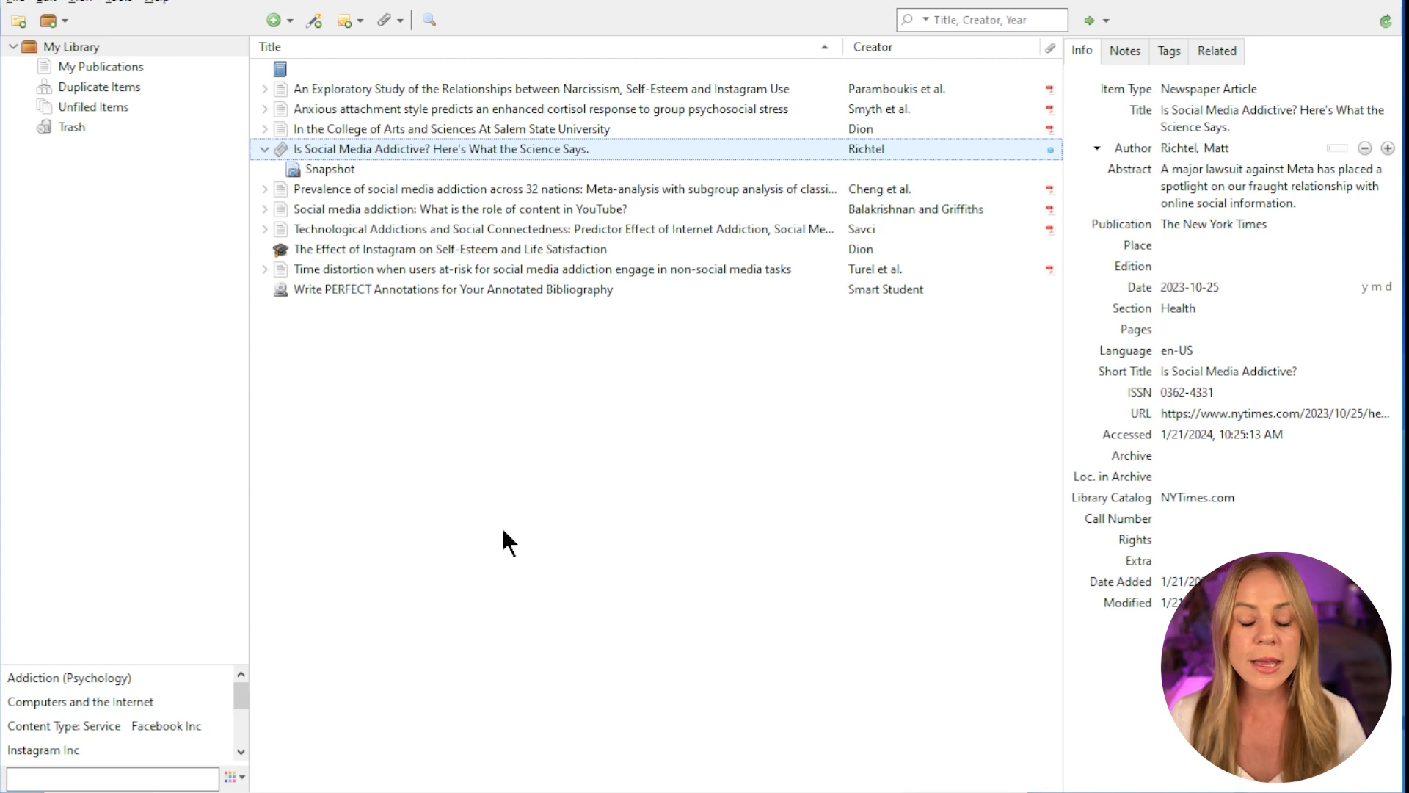
double_click(355, 169)
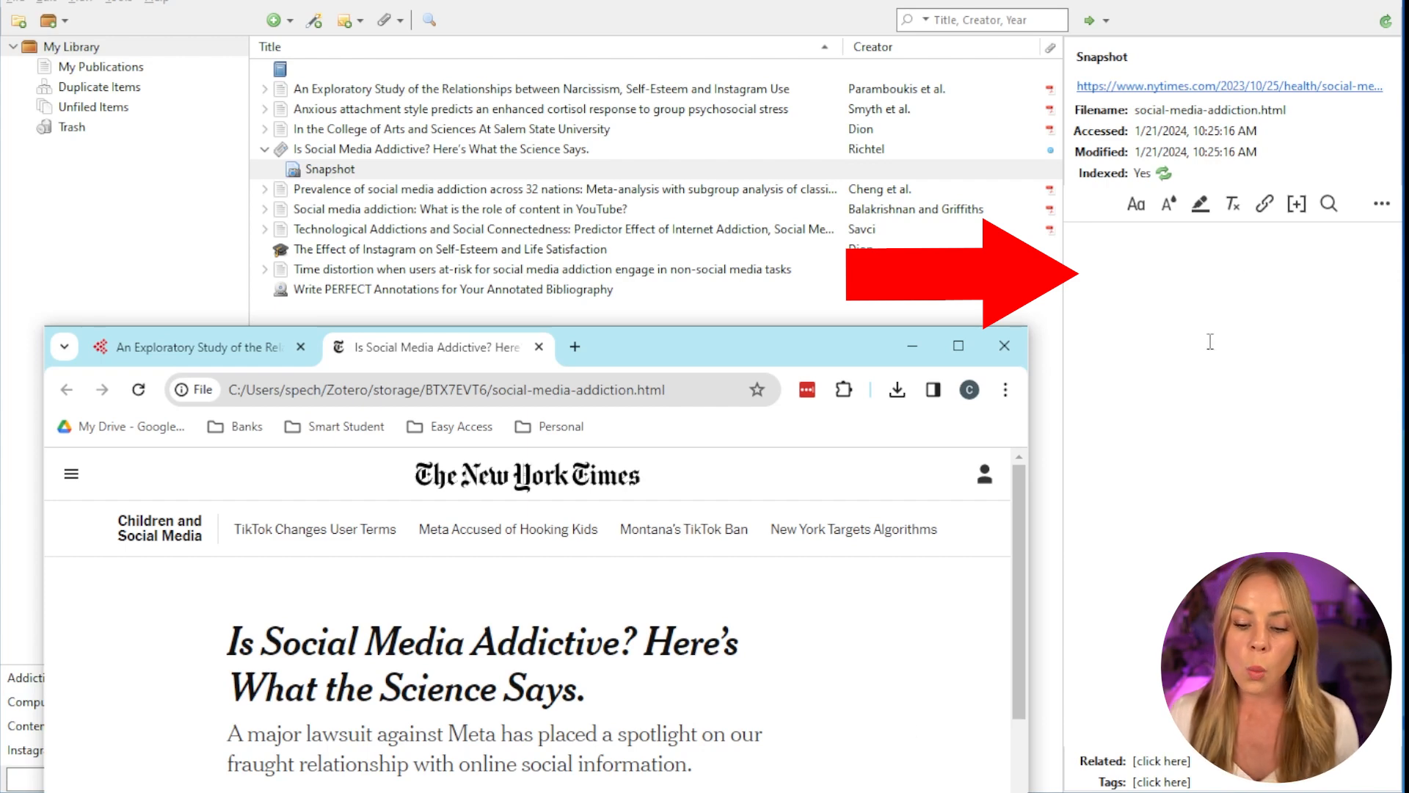
scroll(528, 646, "down", 5)
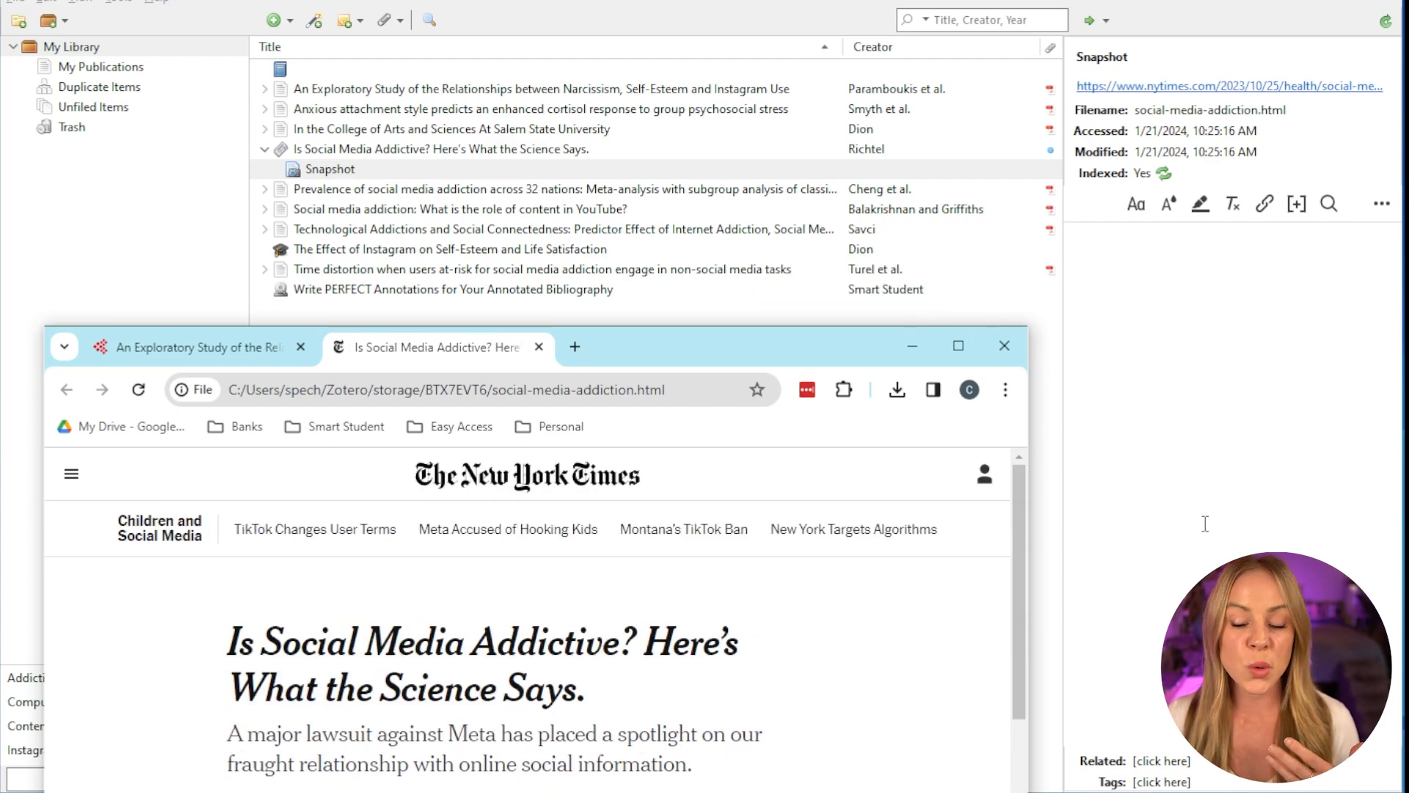
left_click(912, 346)
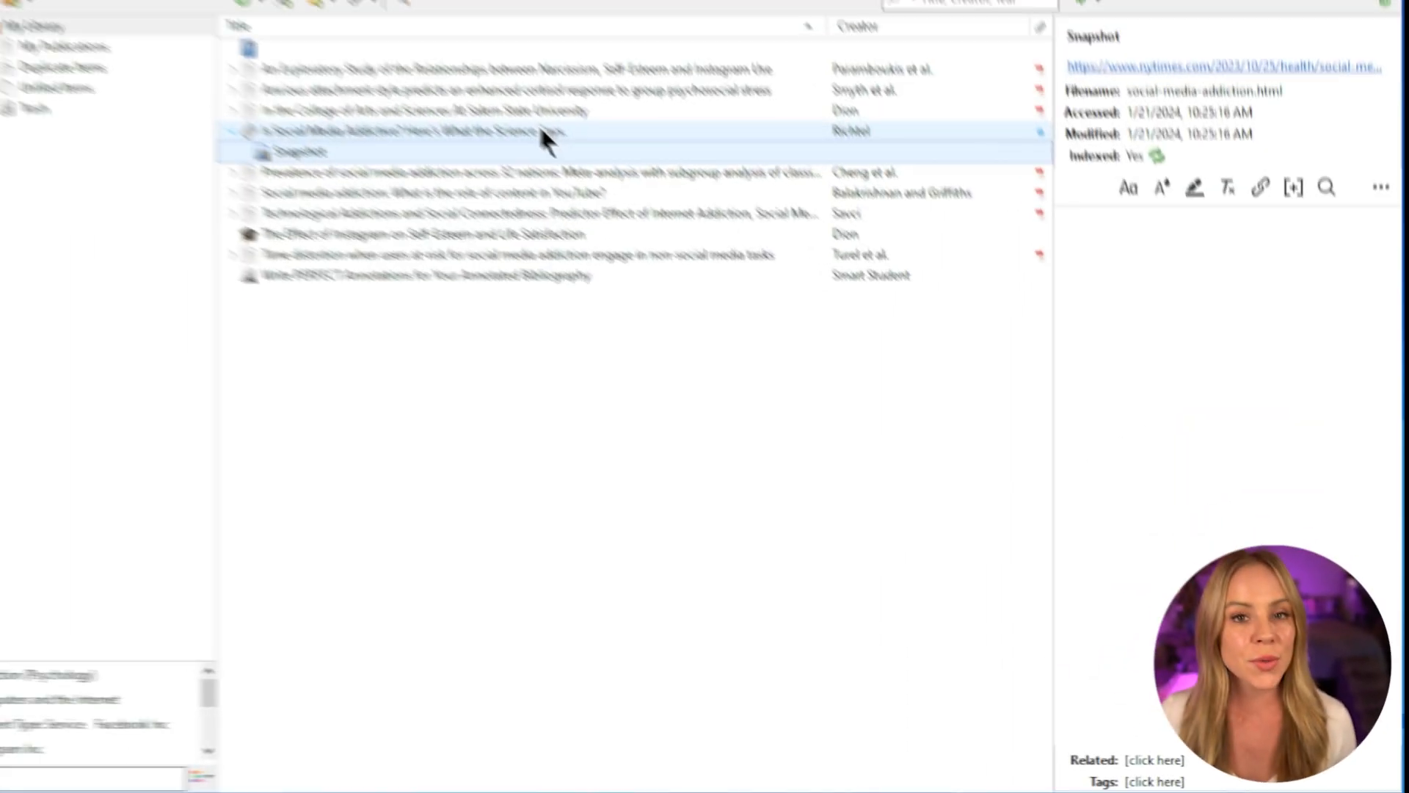
- Add the note "Super cool note" to the library item "Is Social Media Addictive? Here's What the Science Says."
left_click(543, 132)
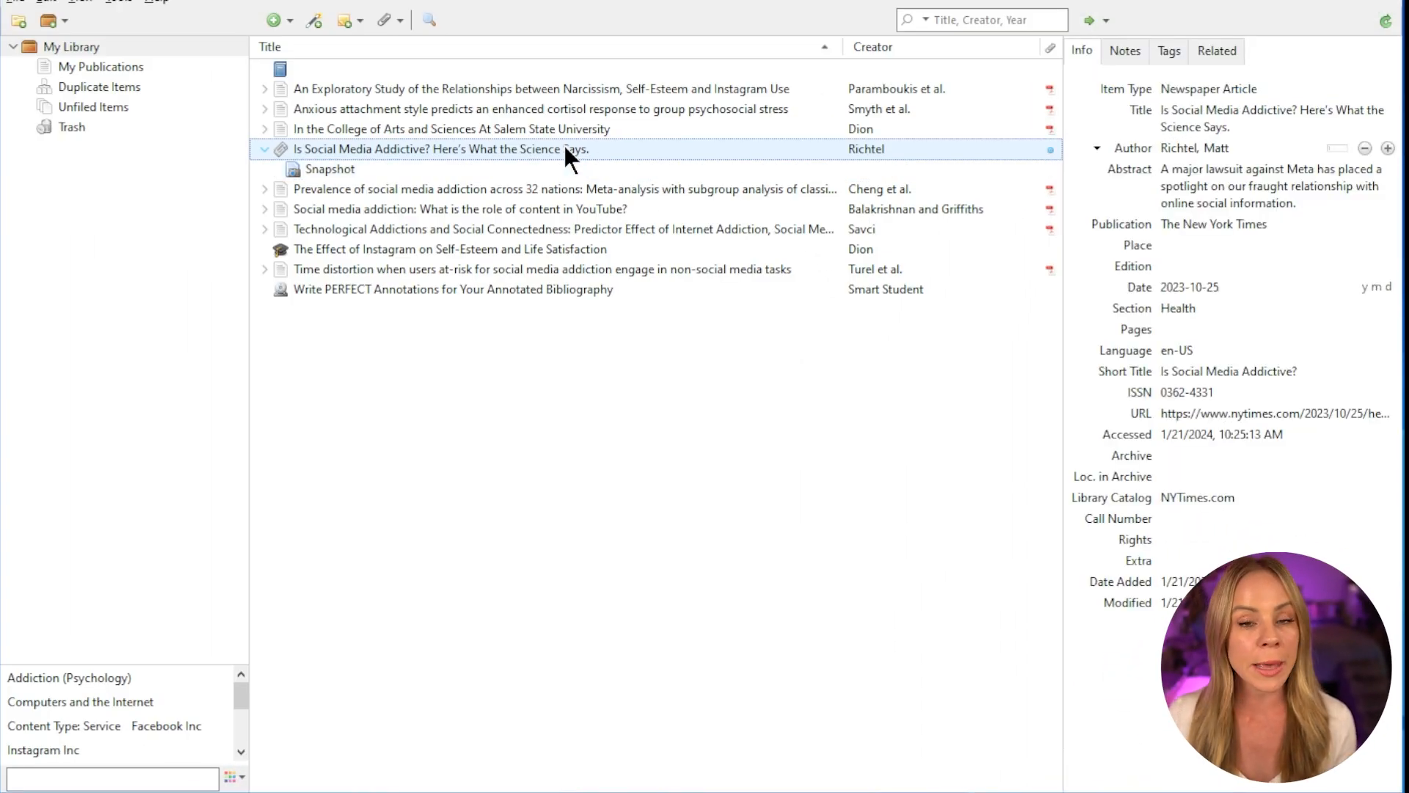
left_click(1130, 50)
left_click(1157, 83)
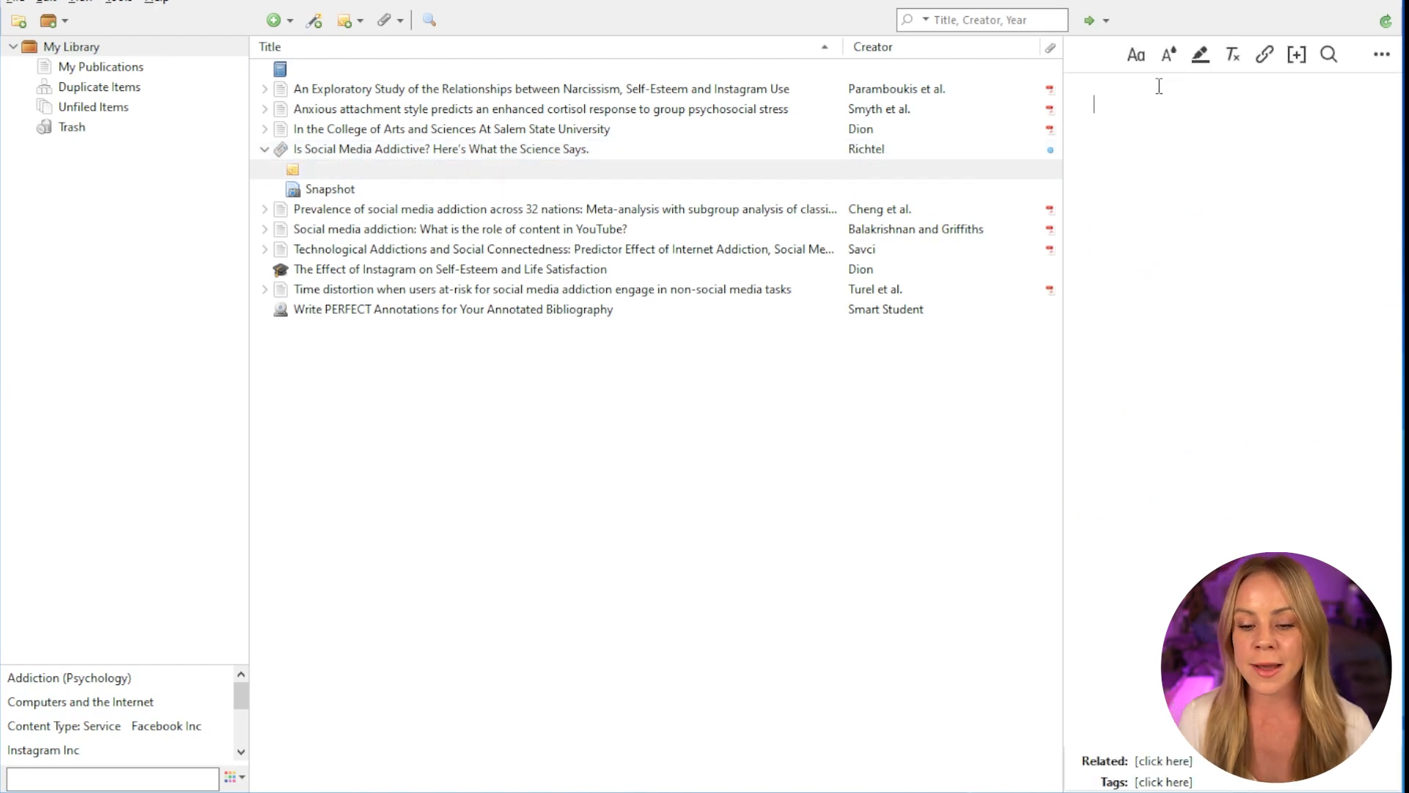
type("Super cool")
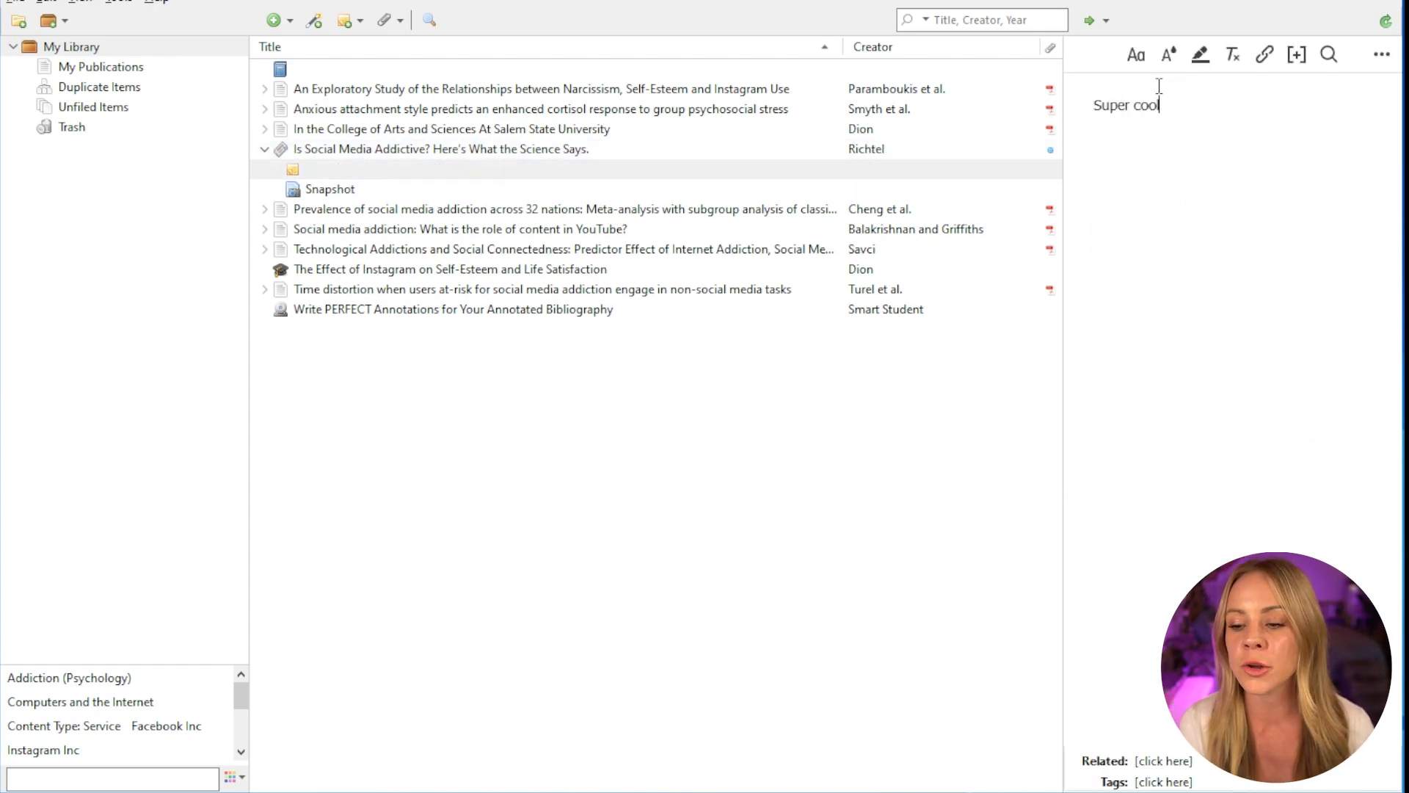
type(" note")
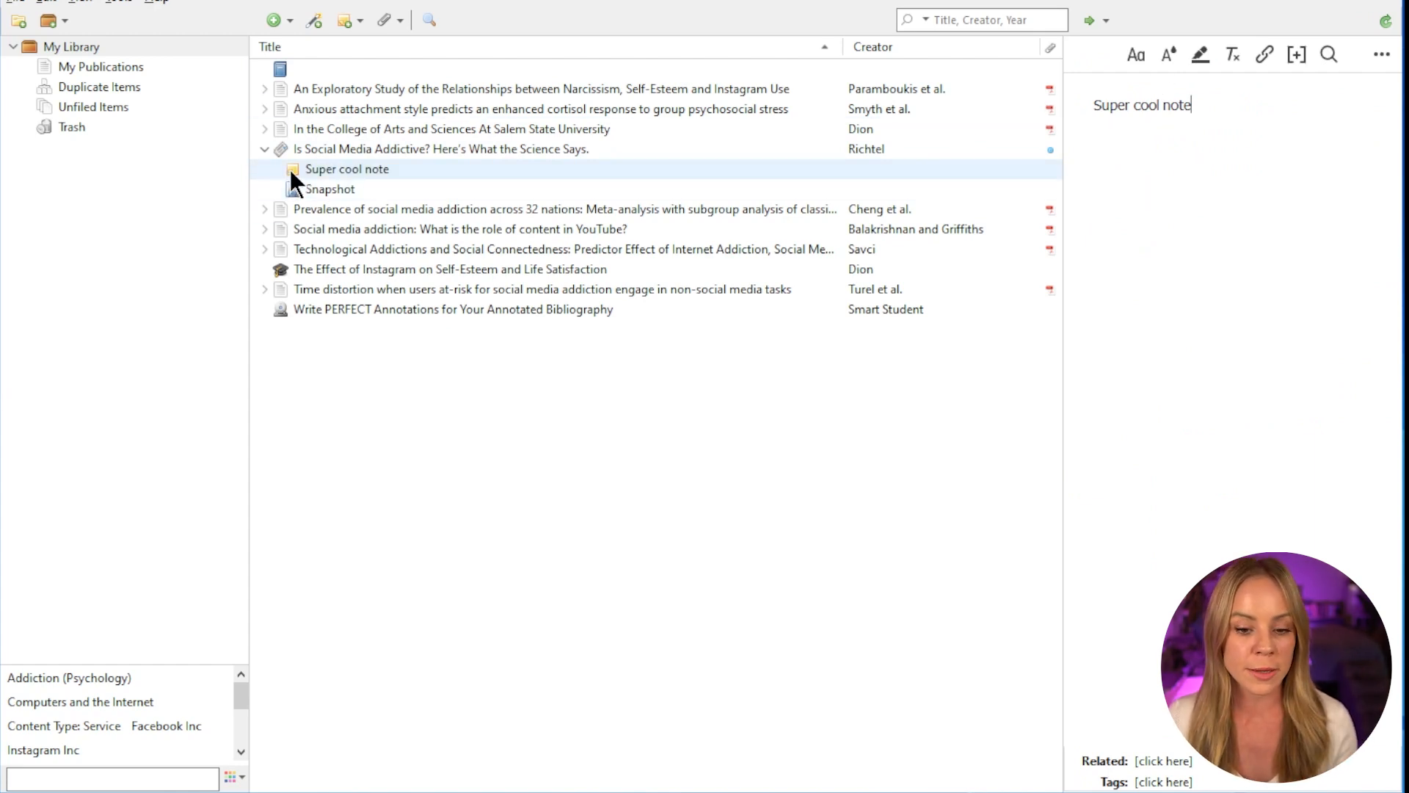
- Add a second note reading "another cool note" to the same New York Times article
left_click(307, 149)
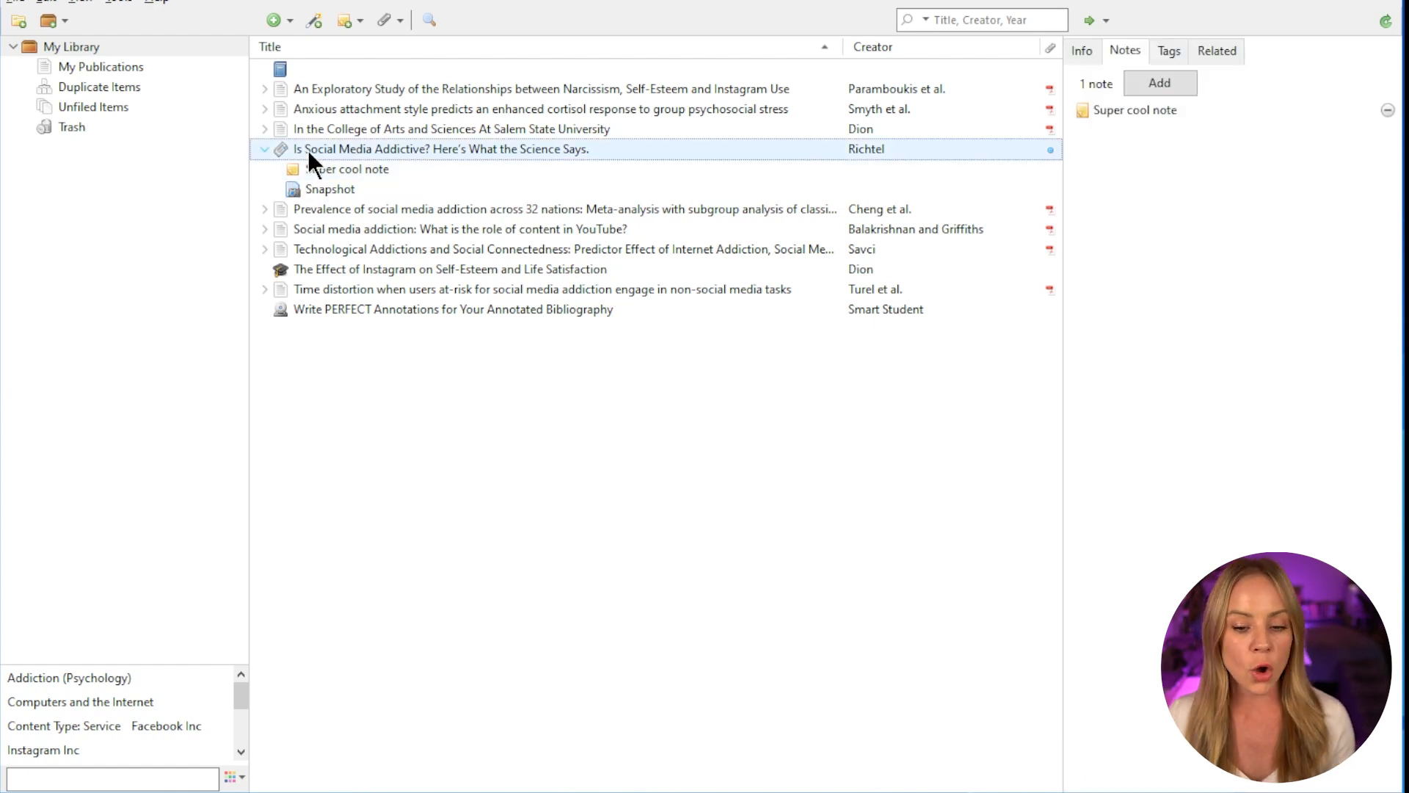
left_click(1173, 85)
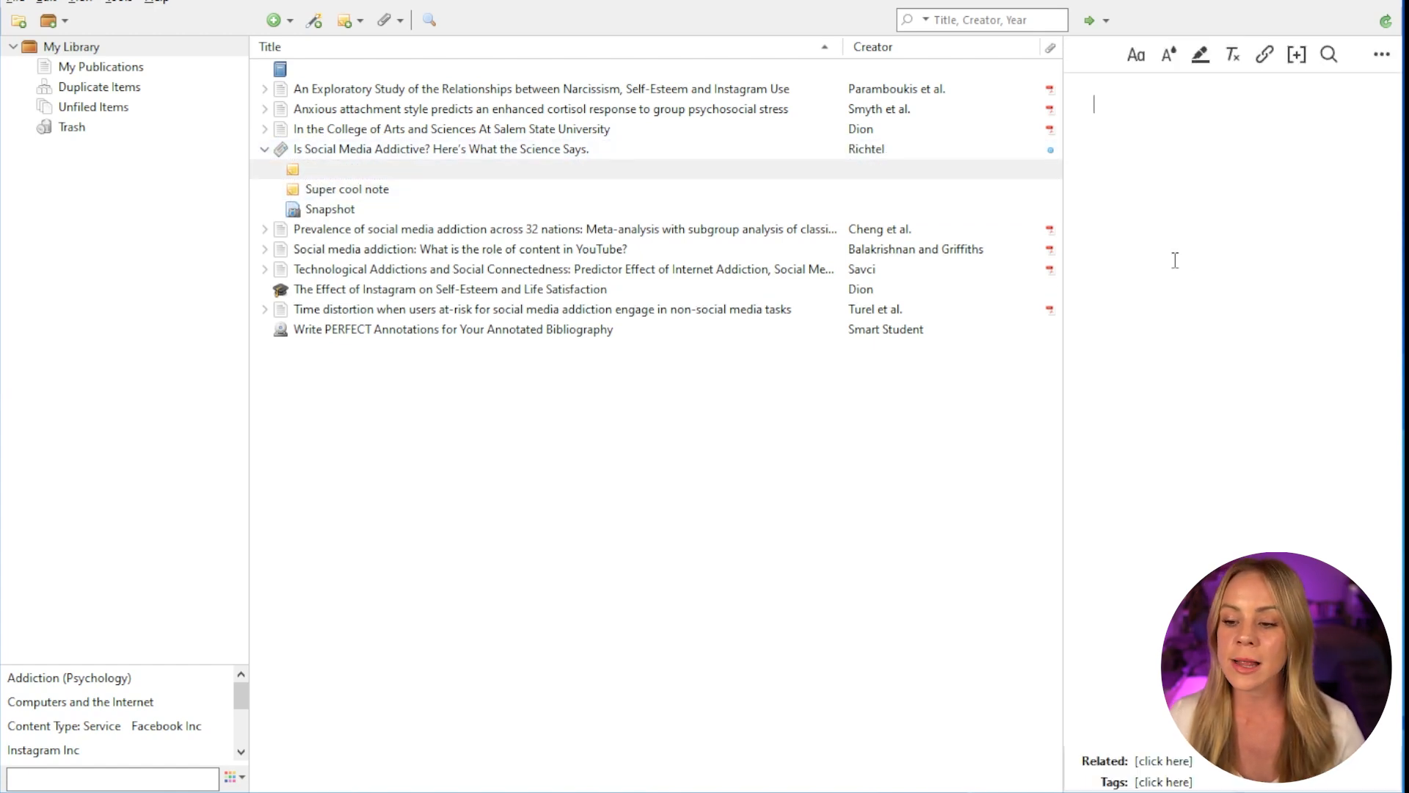
type("another ")
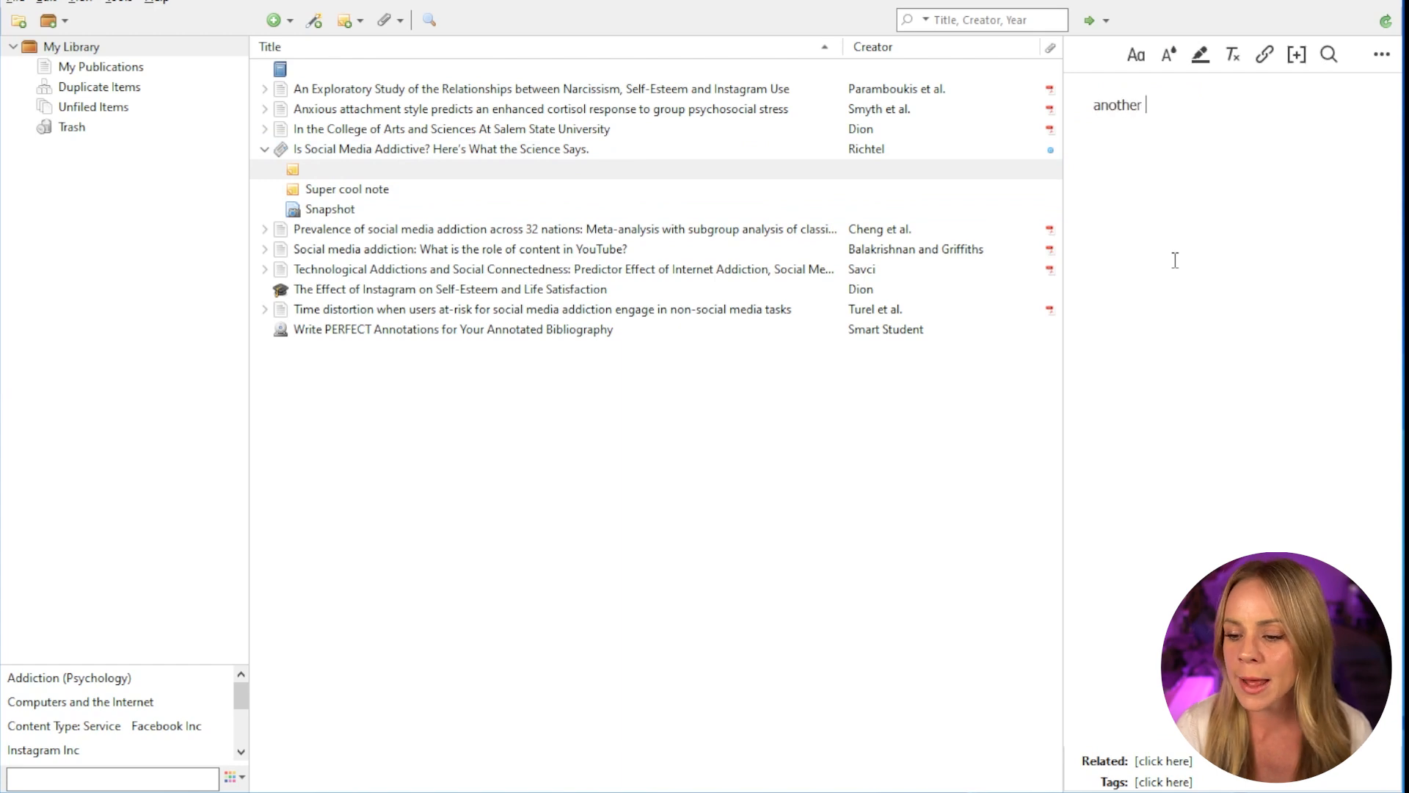
type("cool note")
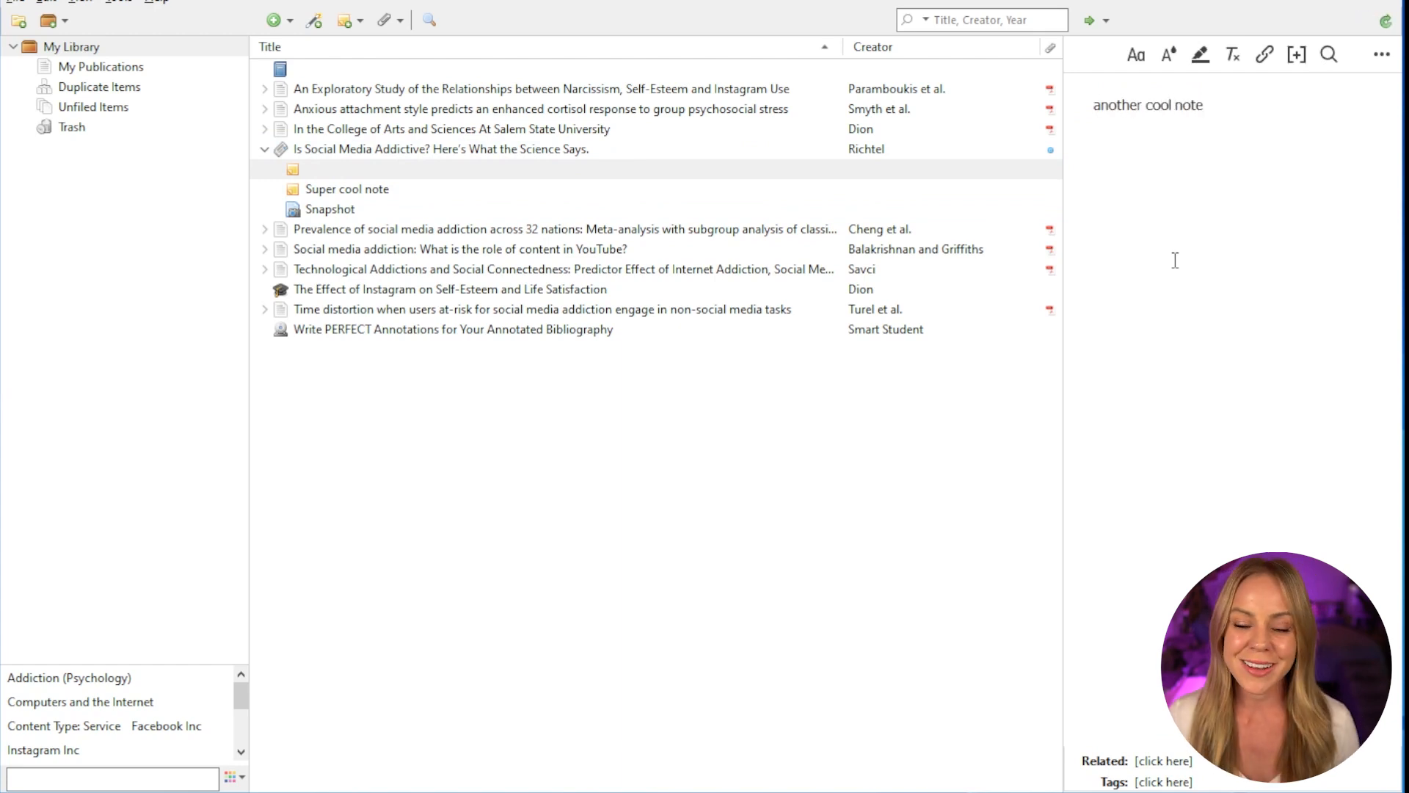
- Delete the note "another cool note" from the New York Times article
left_click(569, 154)
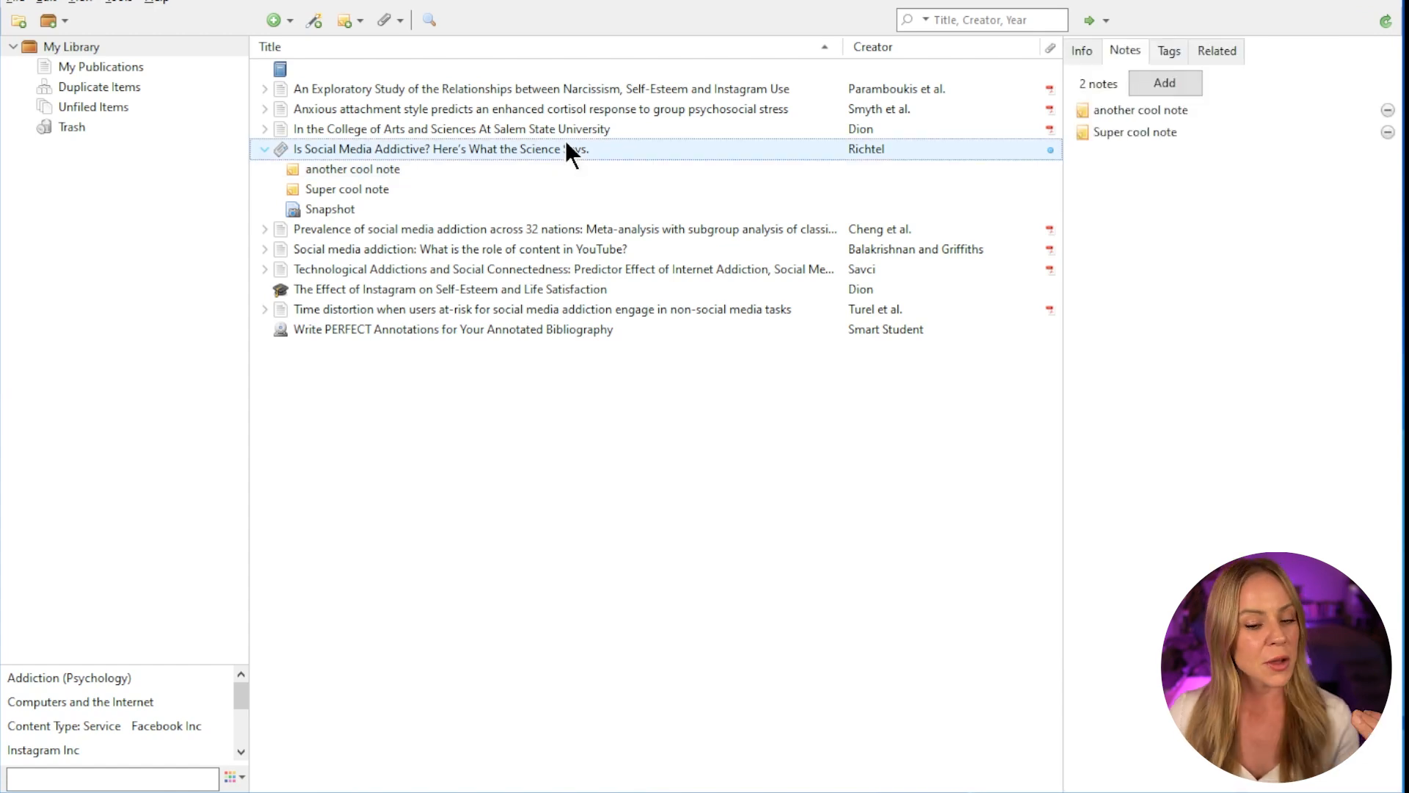
left_click(1388, 110)
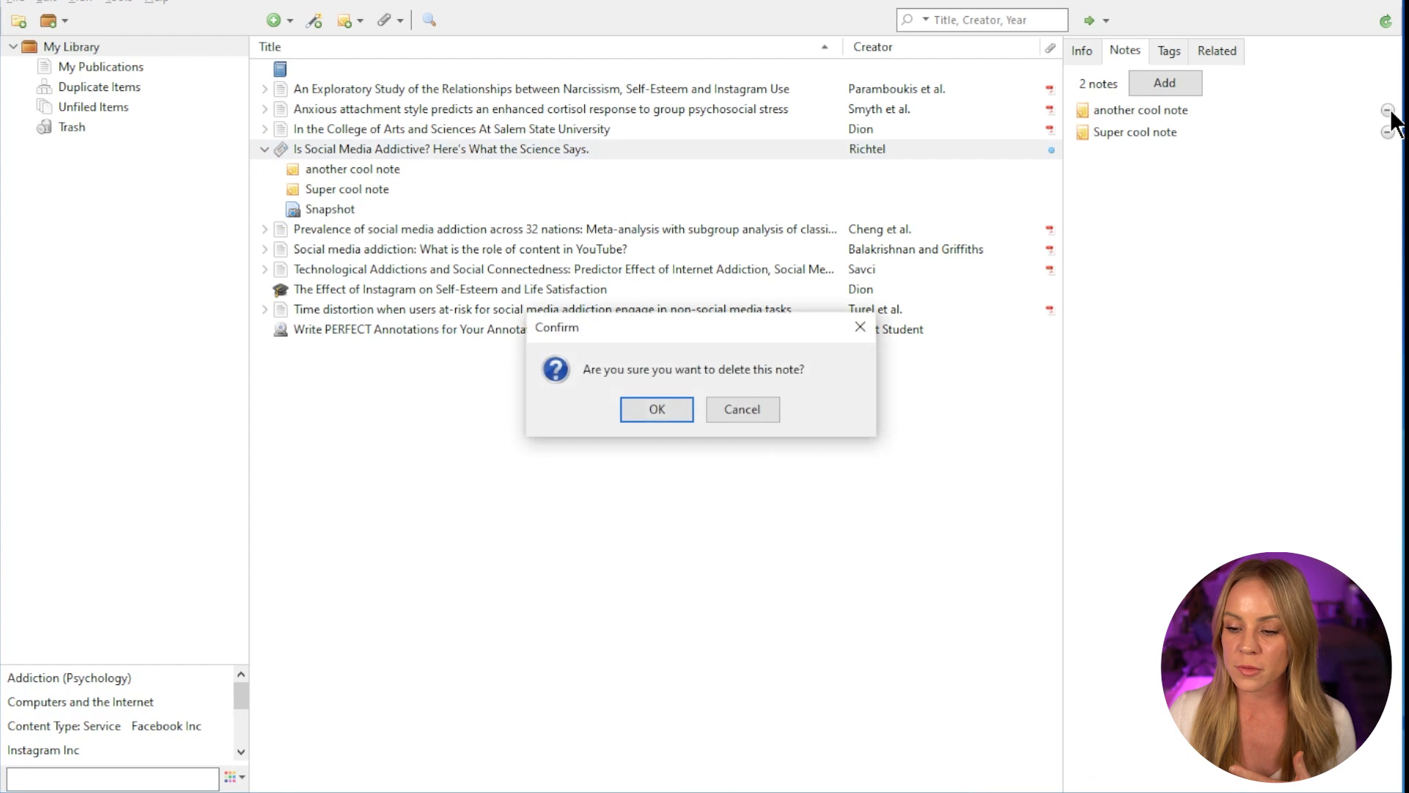
left_click(661, 408)
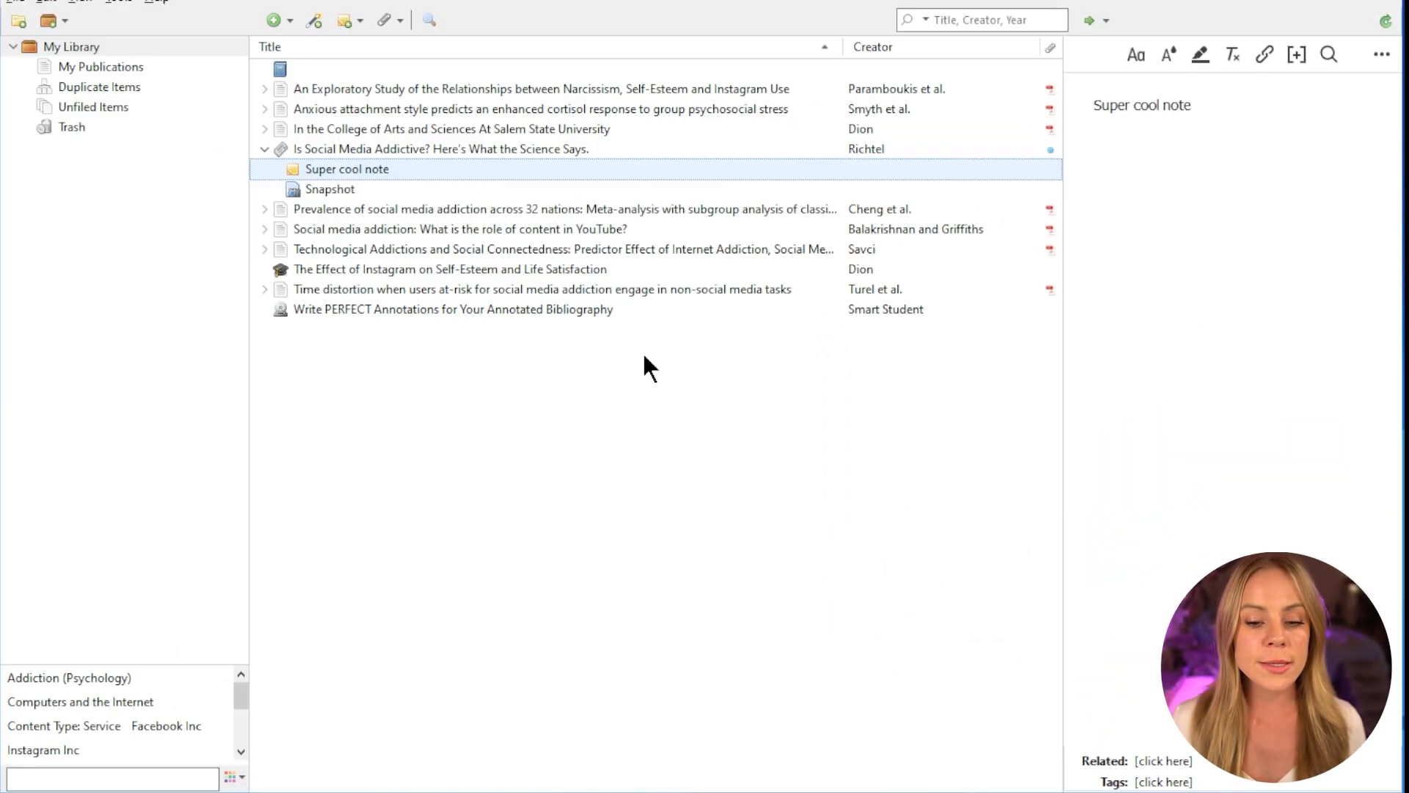
- Create a standalone note headed "Social Media Addiction" containing "The pooled prevalence estimate was 5% (95% CI: 3%–7%) for studies adopting monothetic or strict monothetic classifications."
left_click(350, 23)
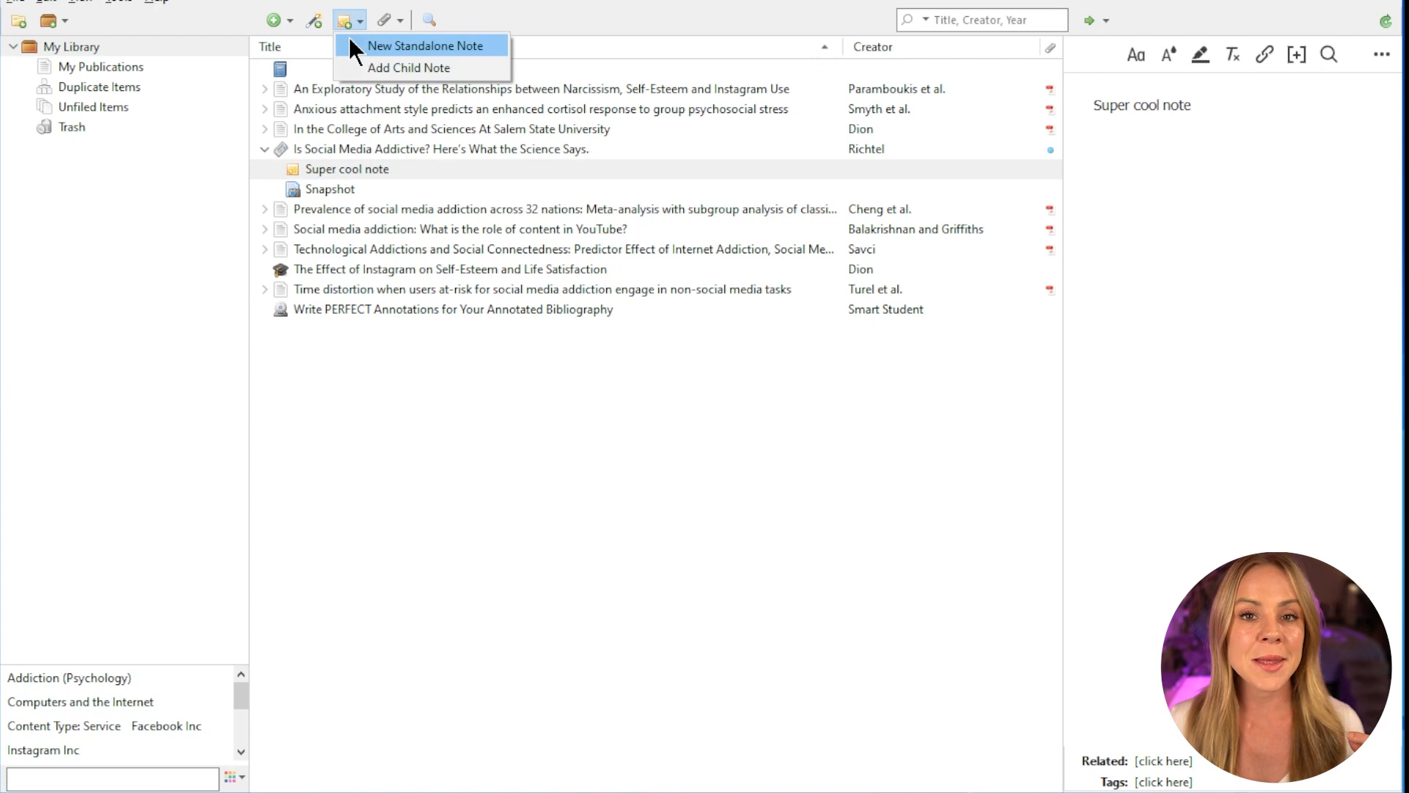
left_click(356, 47)
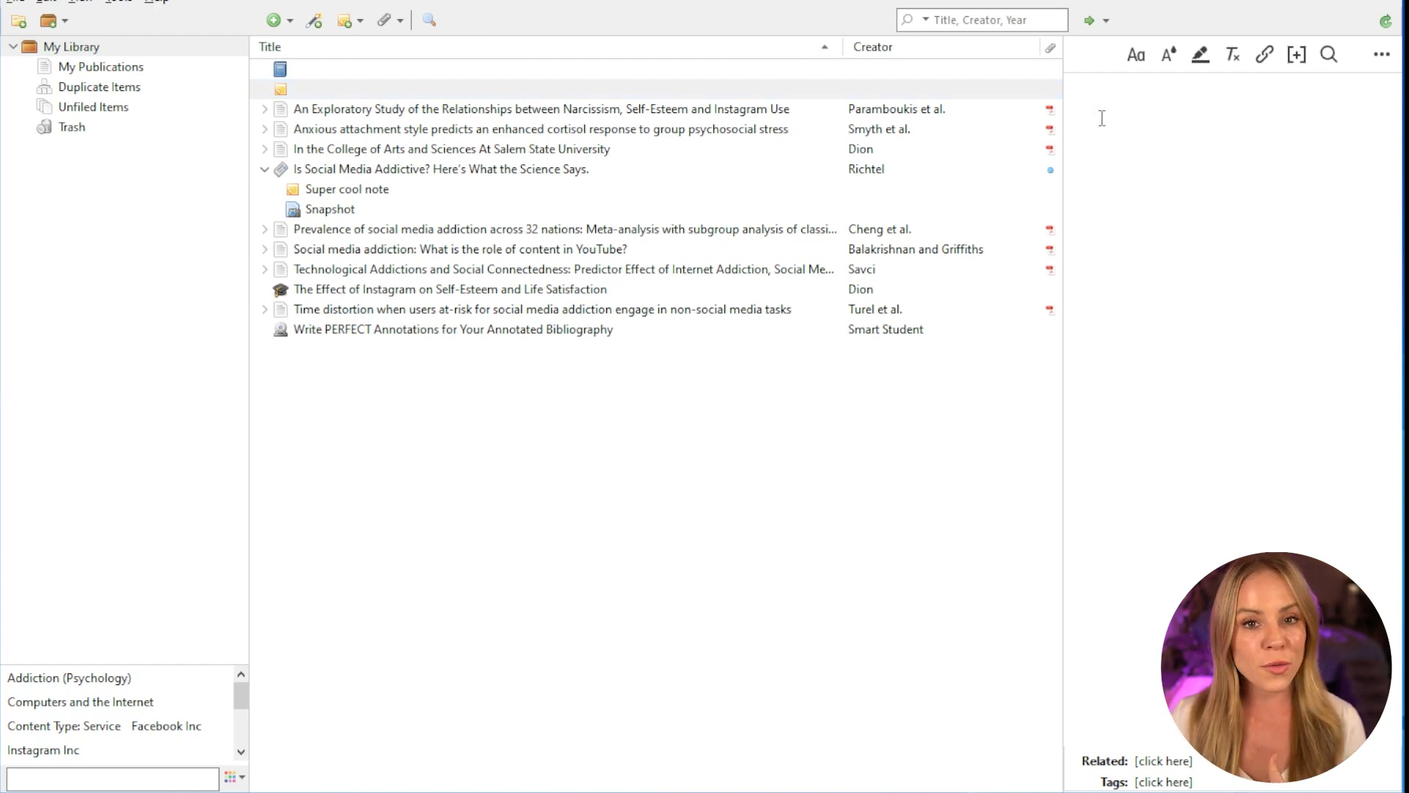
type("Social Media Addiction")
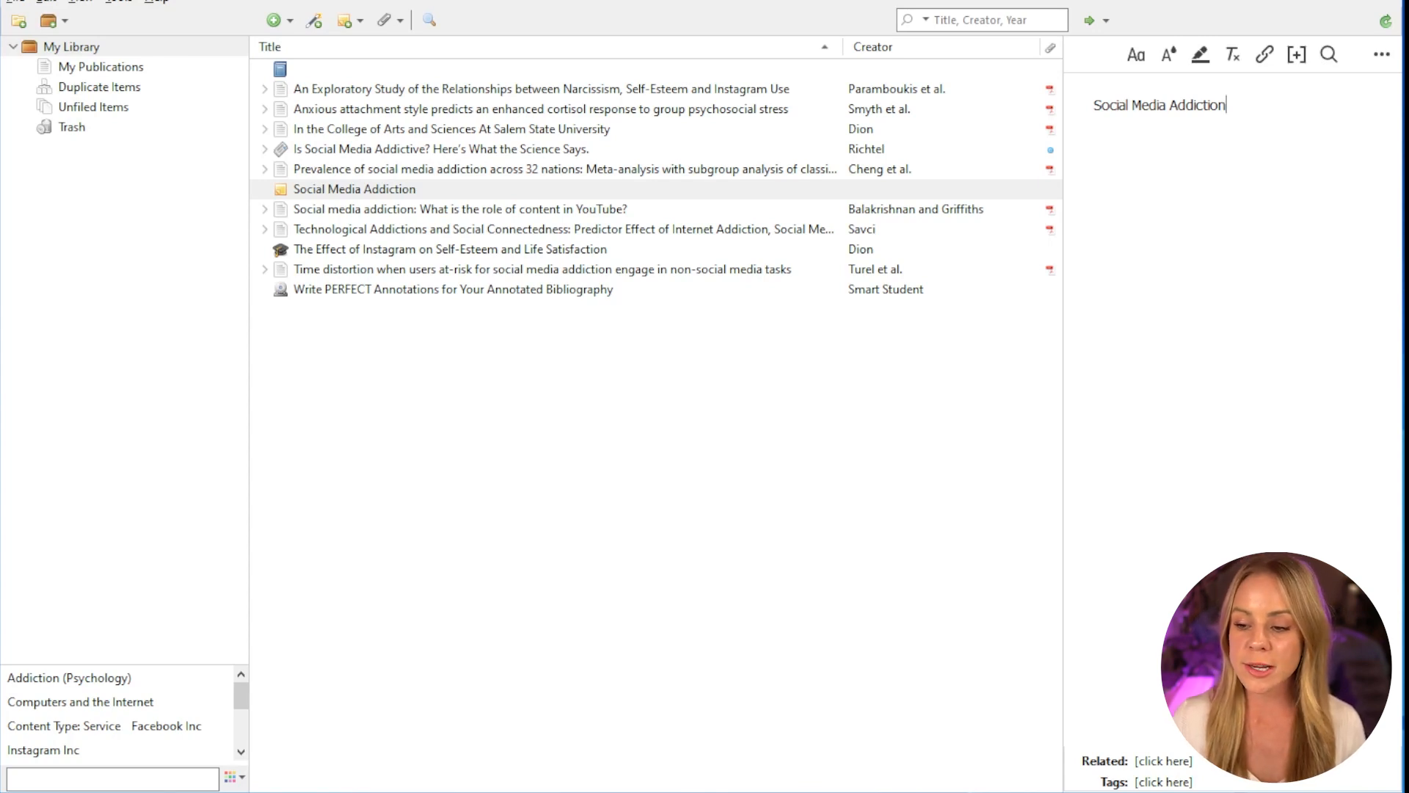
key("Return")
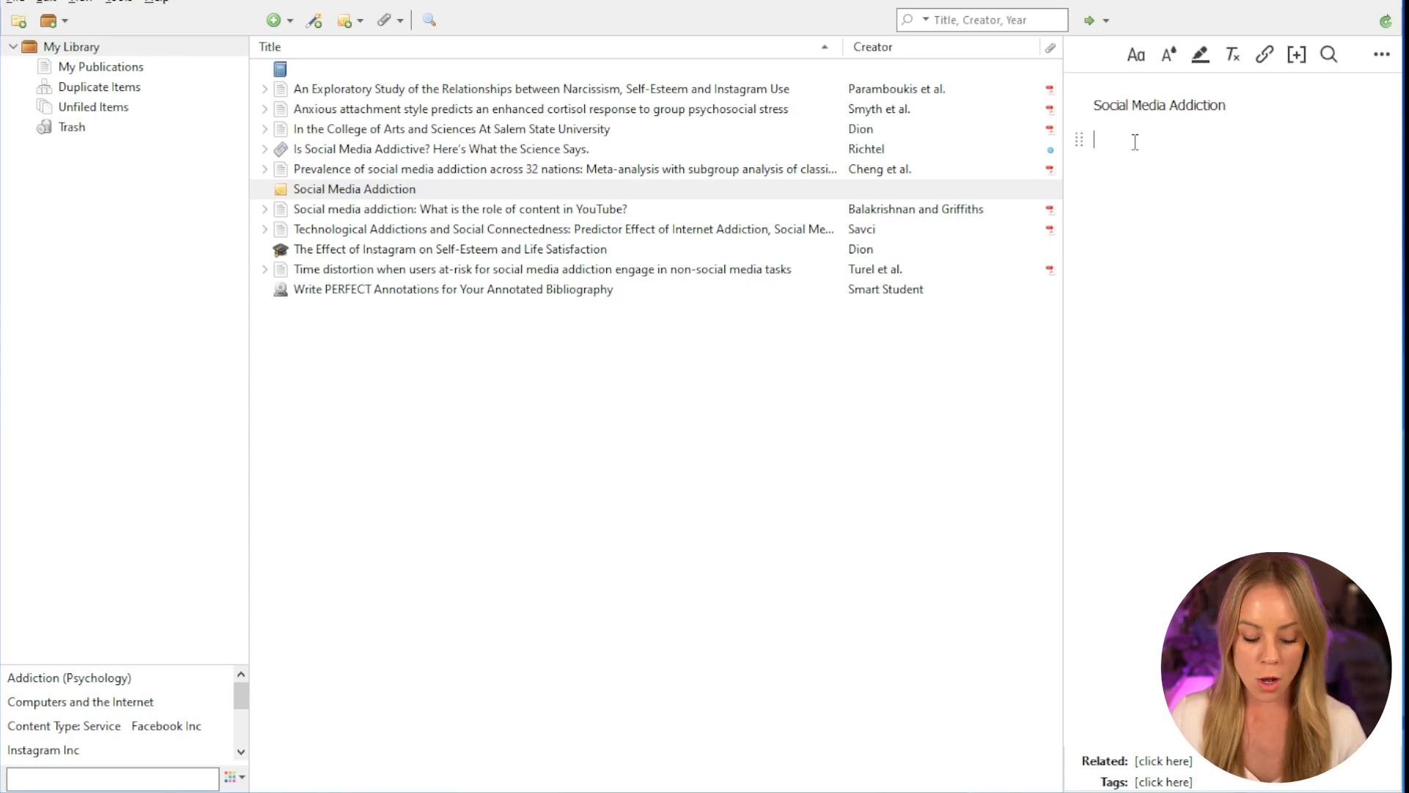
type("The pooled prevalence estimate was 5% (95% CI: 3%–7%) for studies adopting monothetic or strict monothetic classifications.")
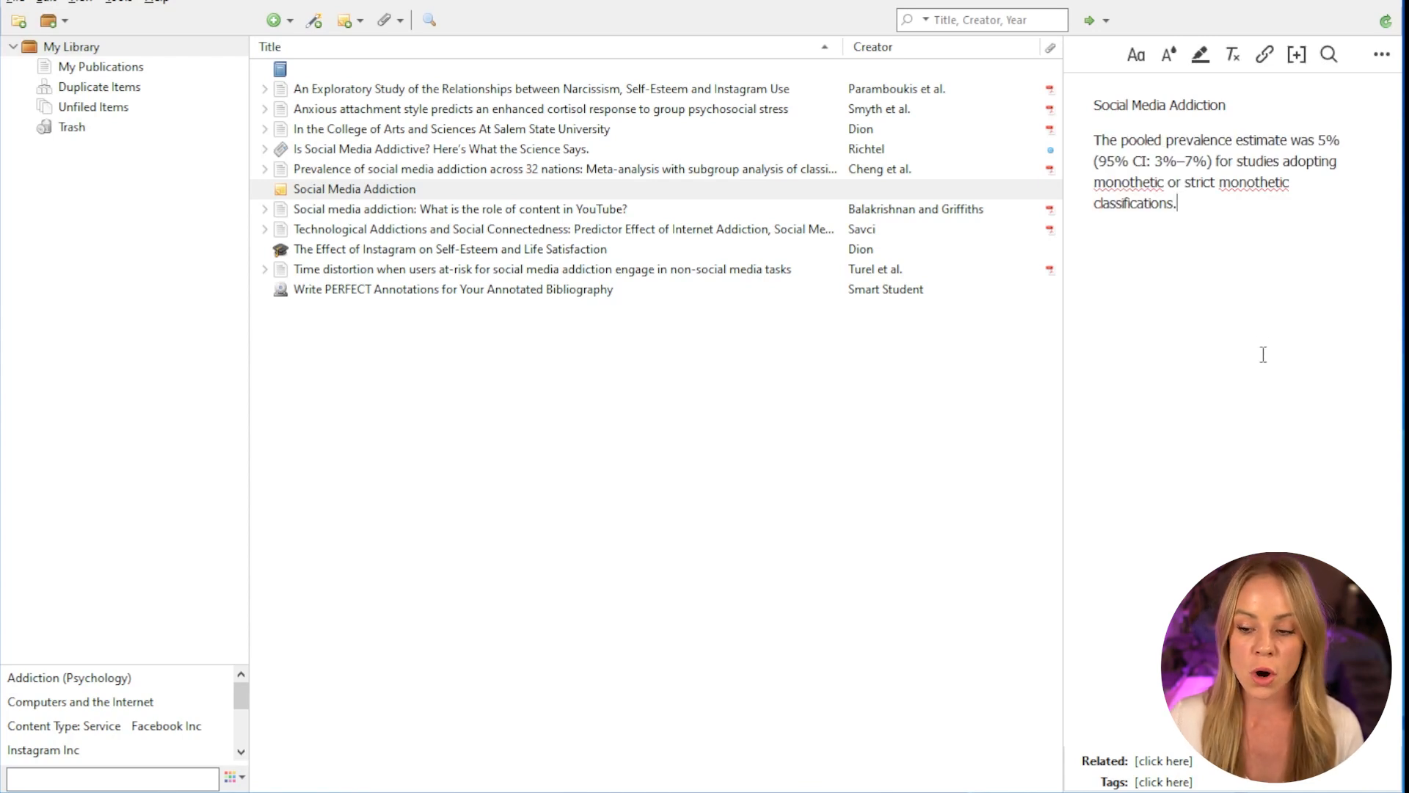
- Insert a citation of the 2021 article "Prevalence of social media addiction across 32 nations" before the final period of the note's sentence
key("BackSpace")
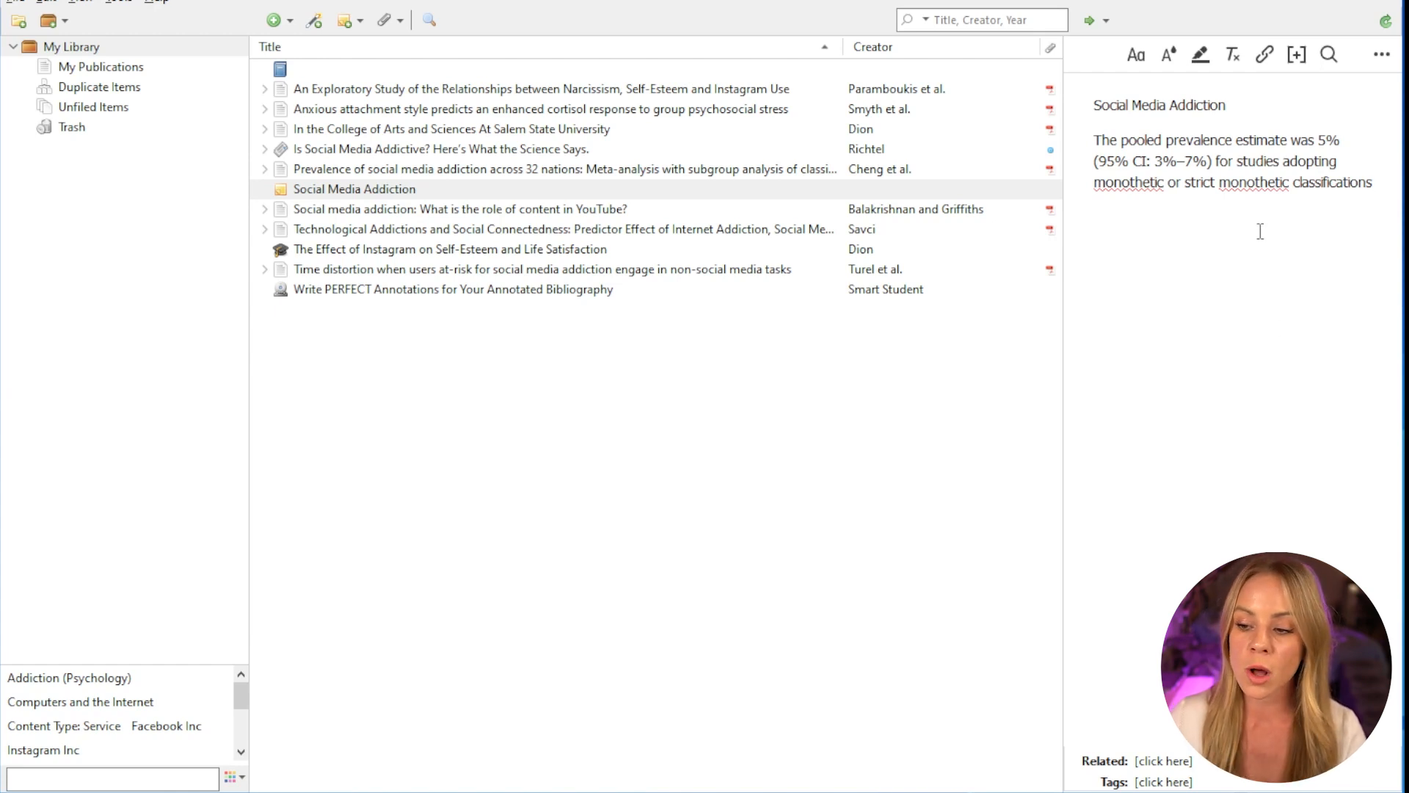
left_click(1295, 59)
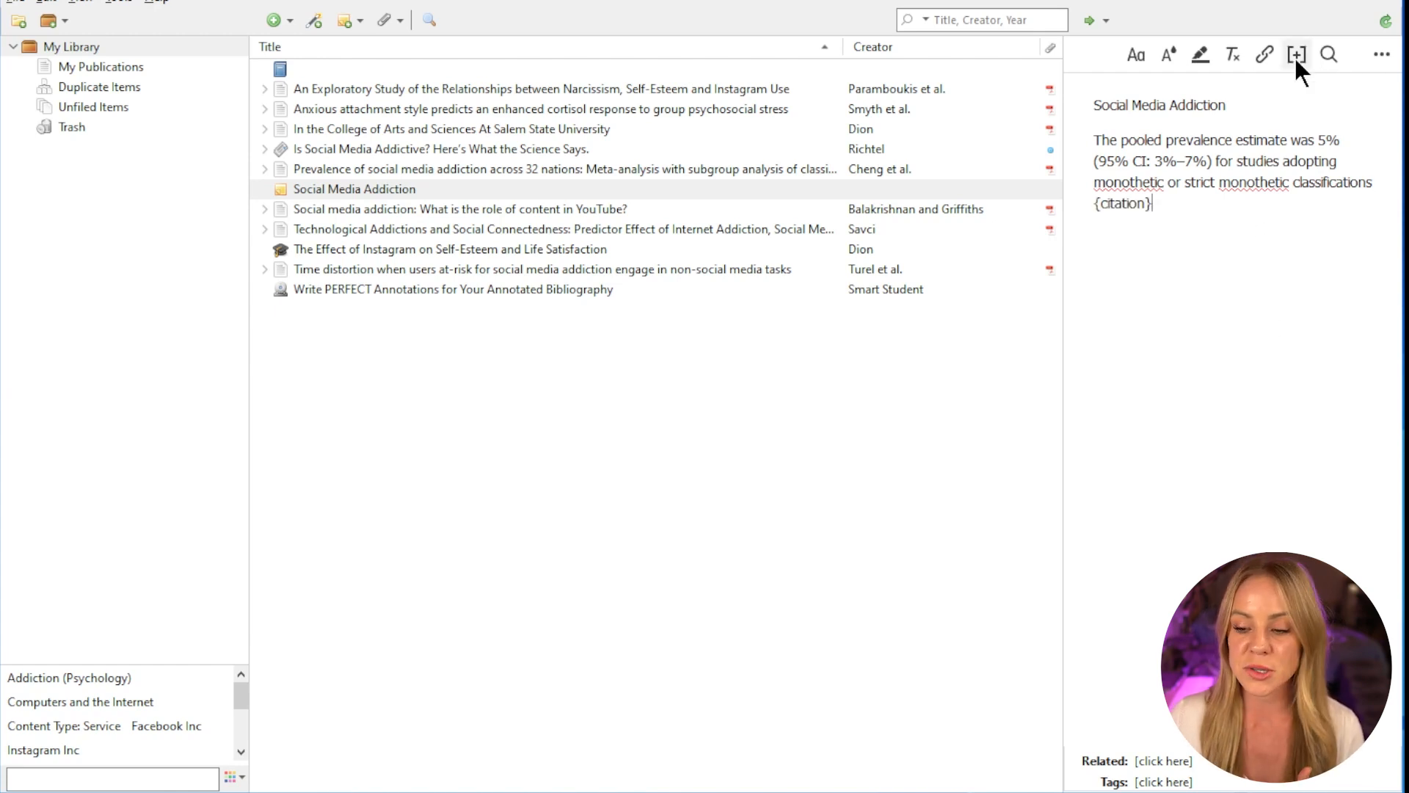
type("prev")
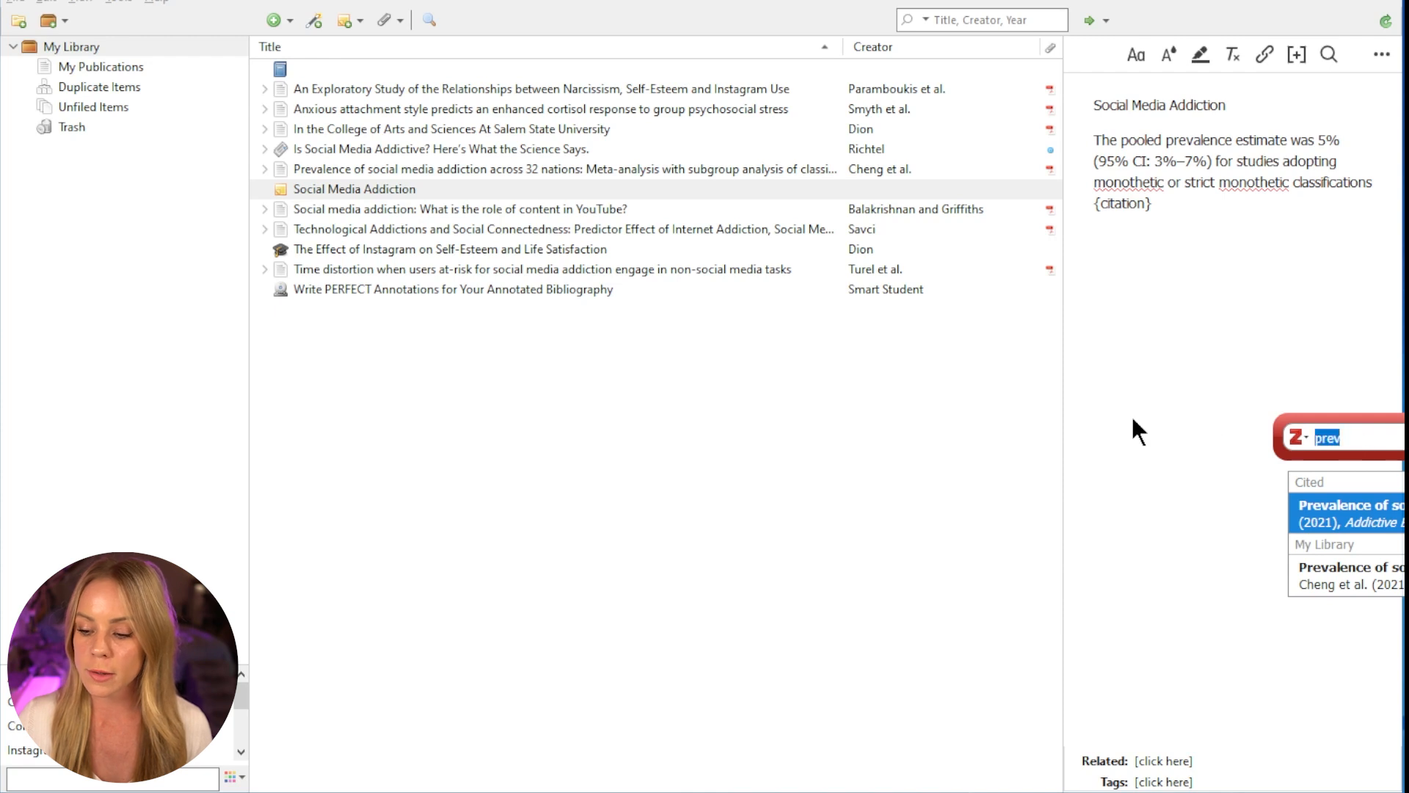
left_click(1355, 514)
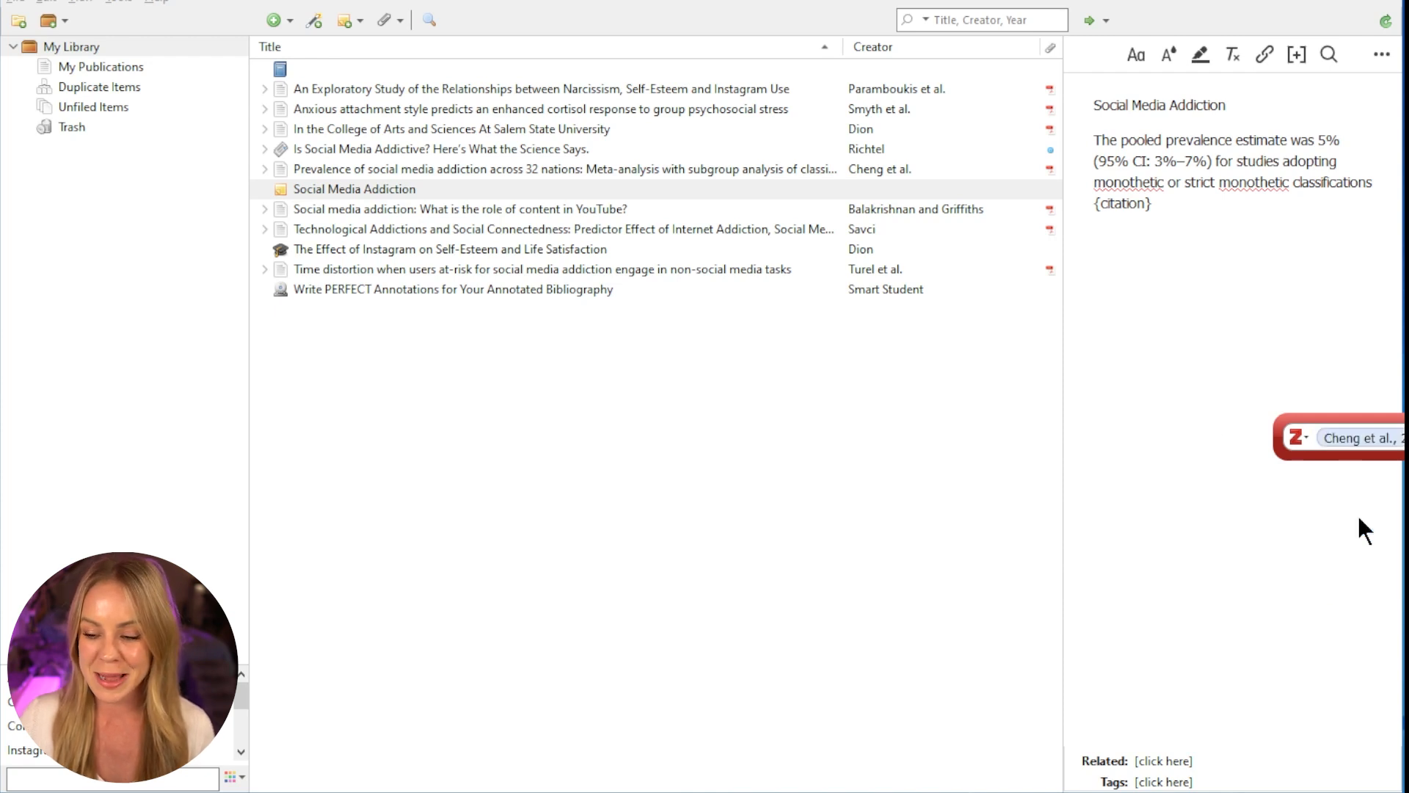
key("Return")
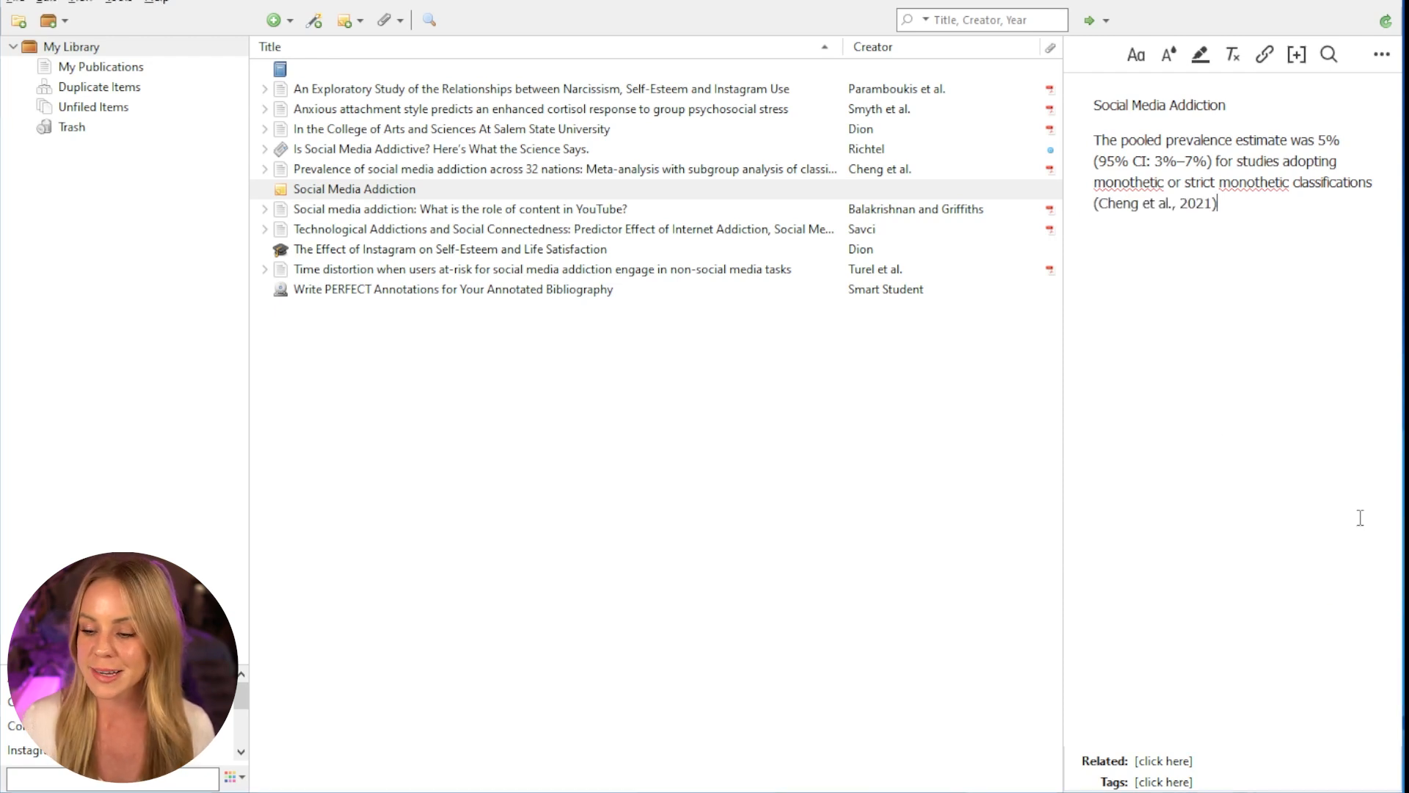
type(".")
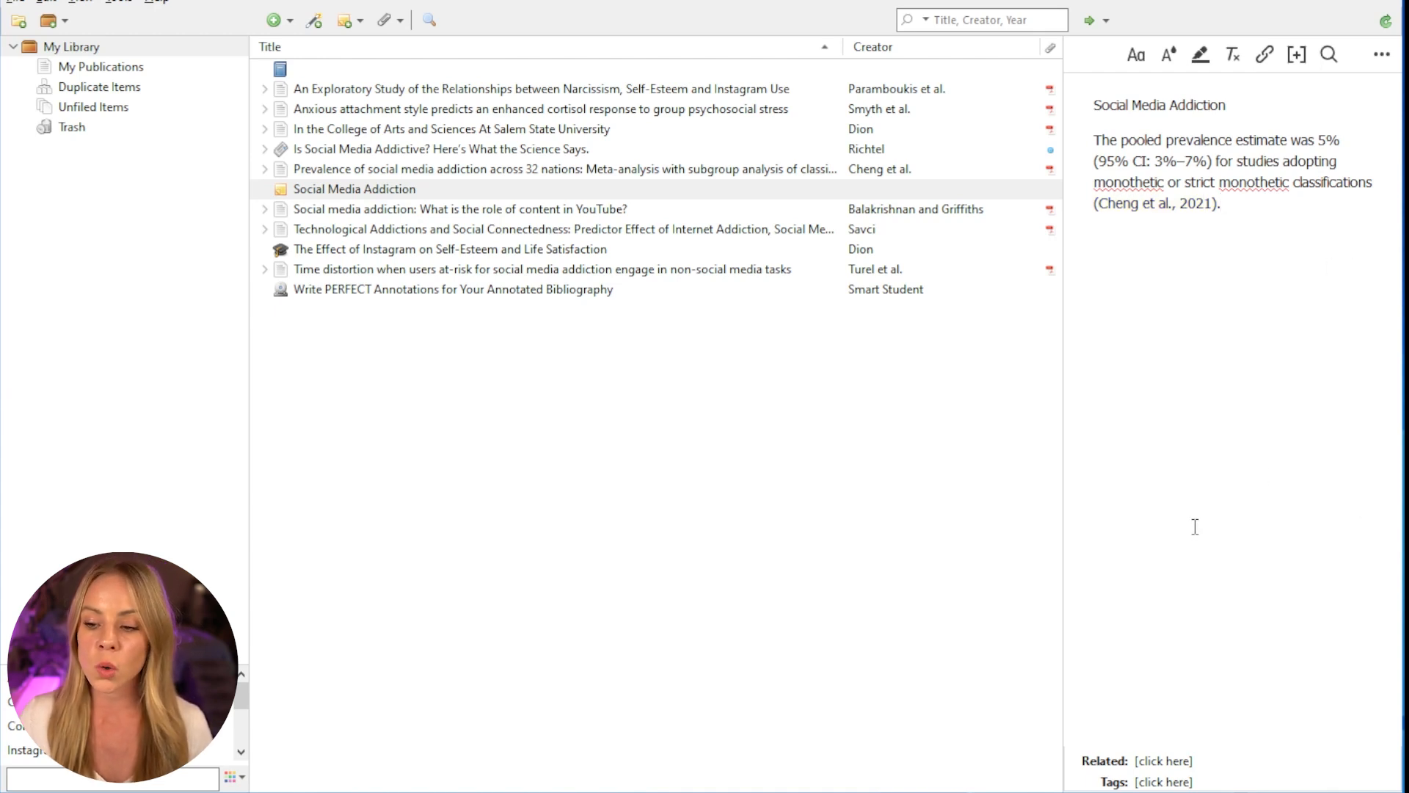
- Link the article "Social media addiction: What is the role of content in YouTube?" to the Social Media Addiction note as a related item
left_click(1164, 761)
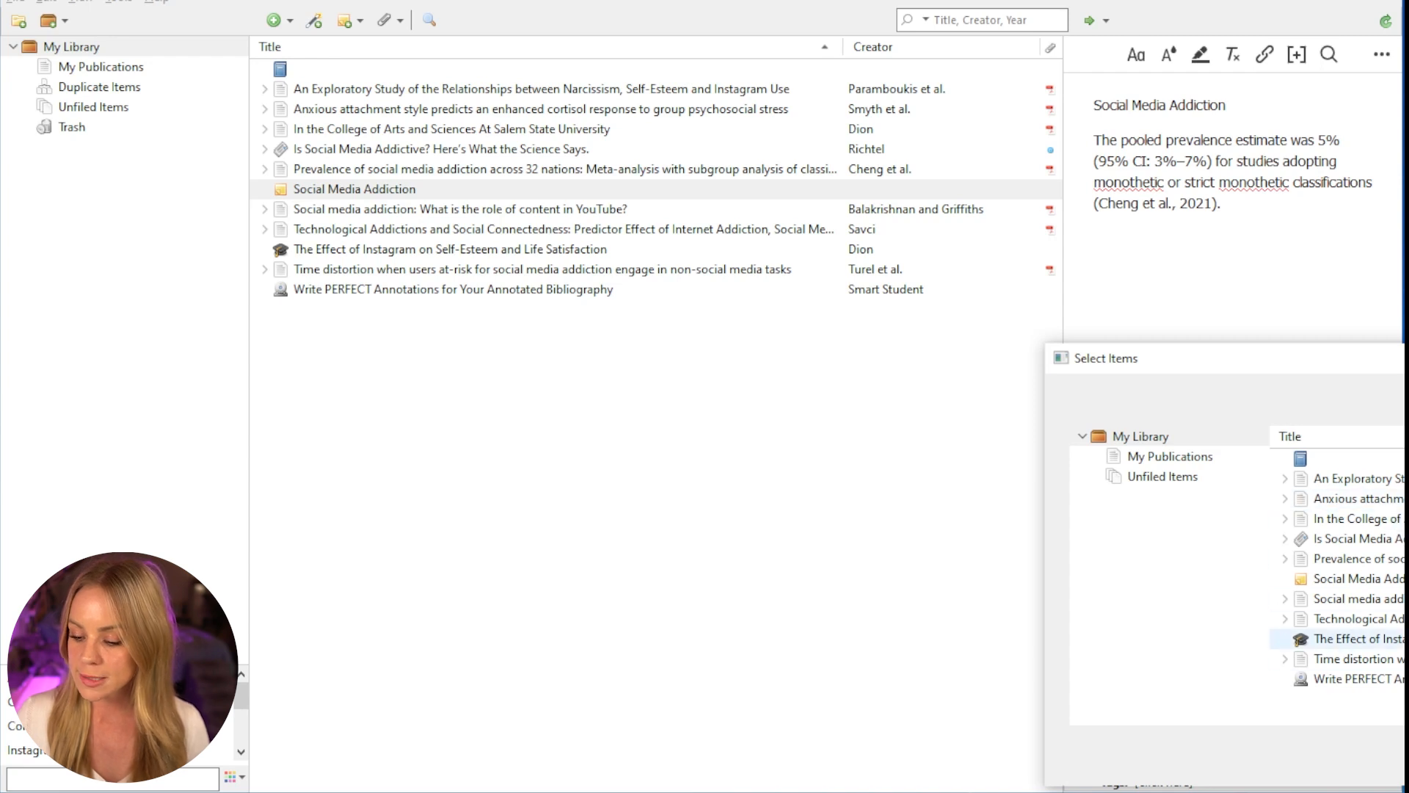
left_click(1395, 600)
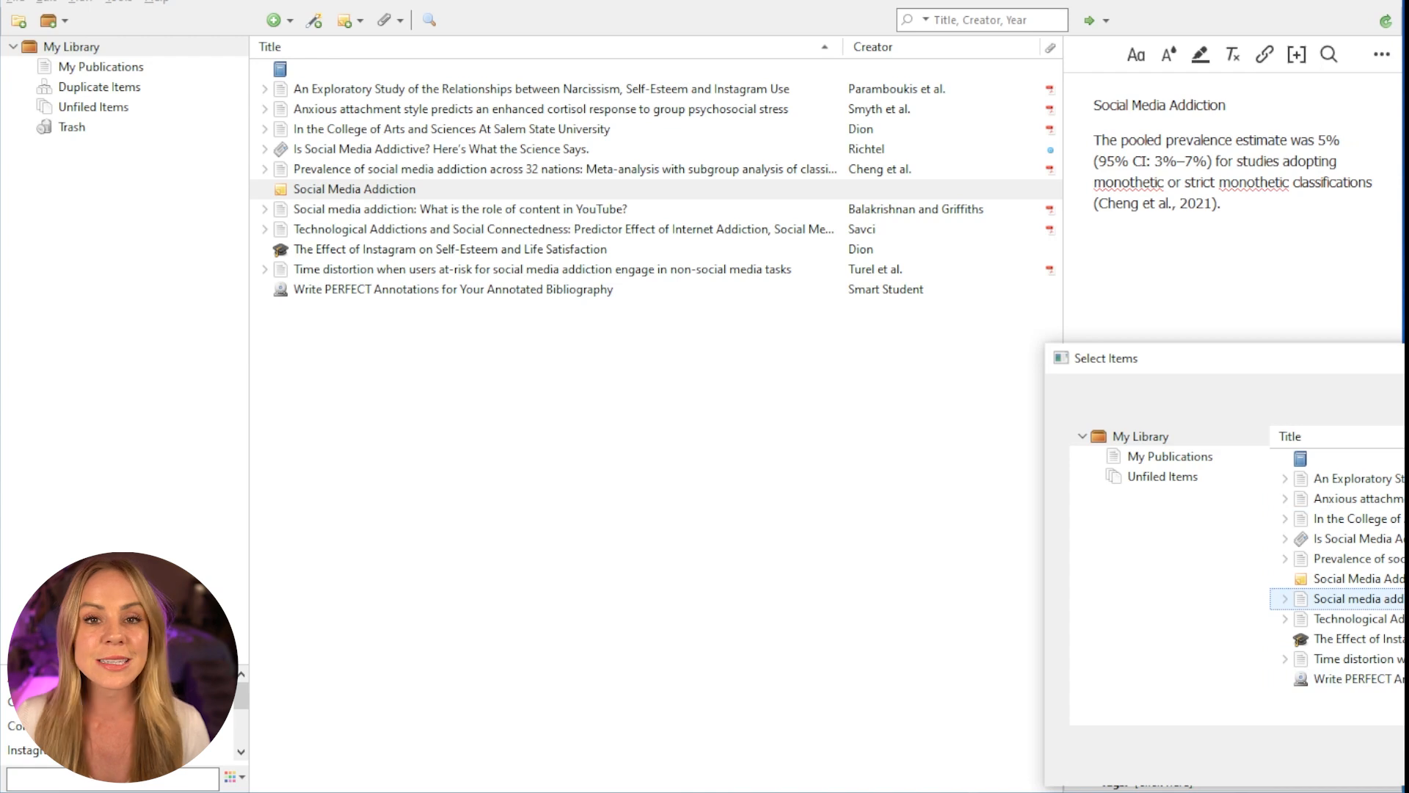
key("Return")
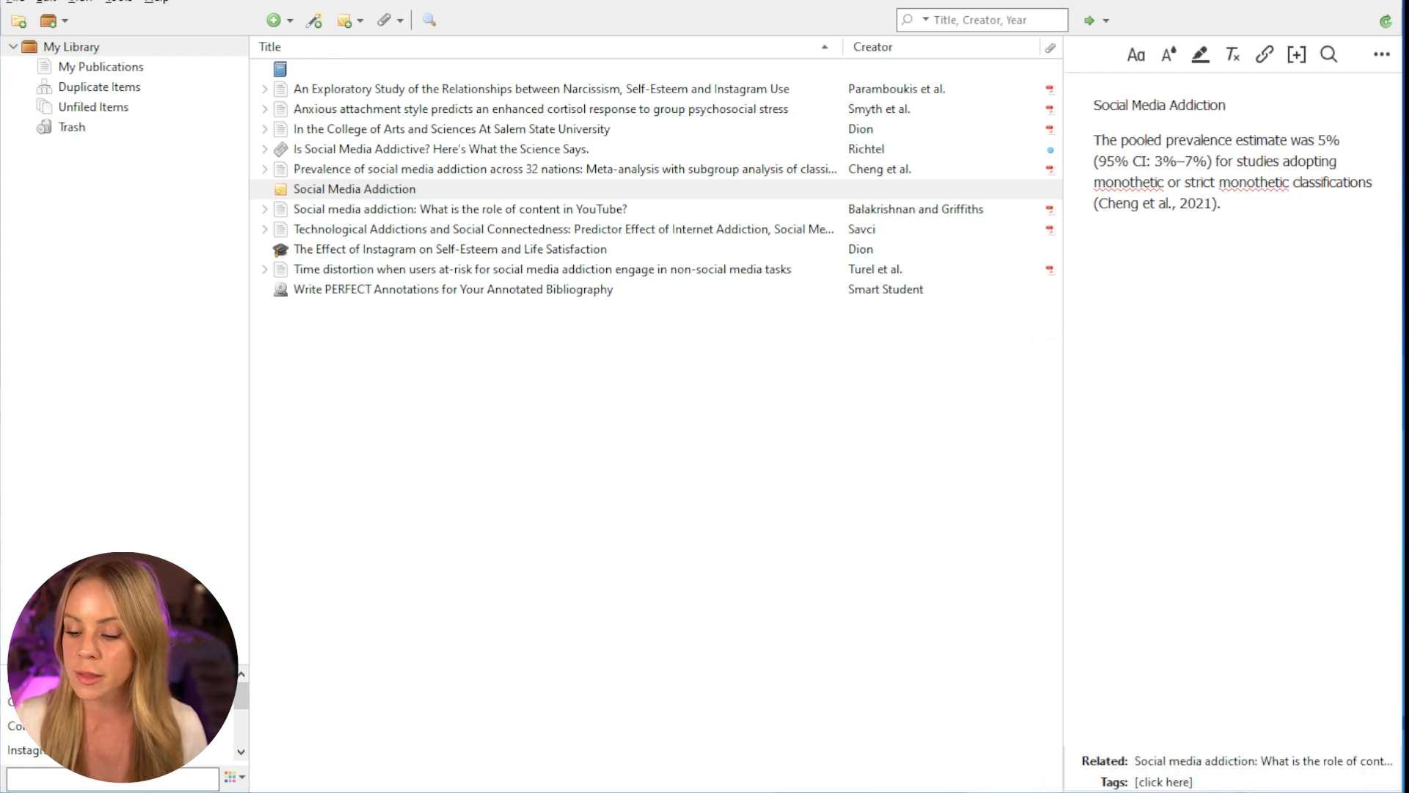
left_click(1368, 762)
left_click(1339, 713)
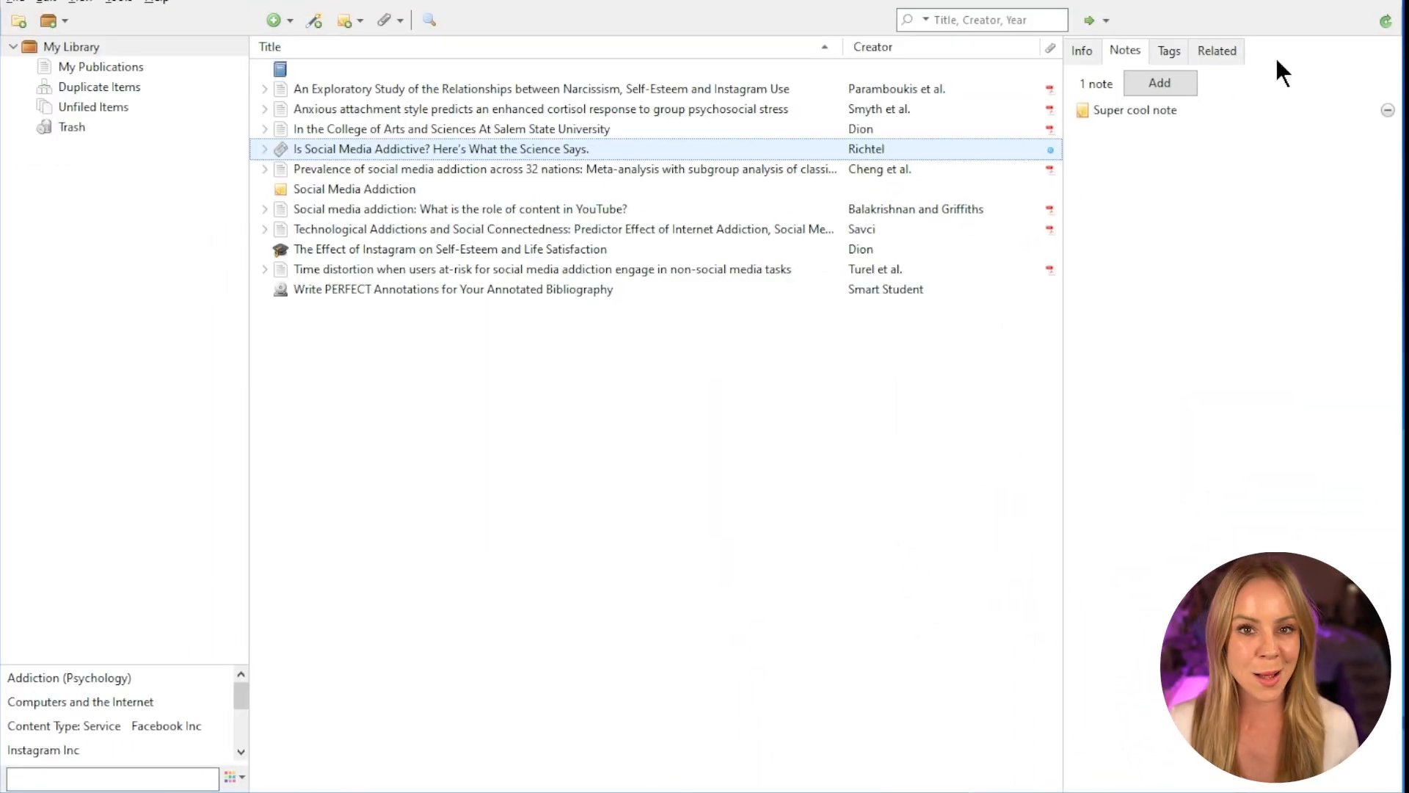
- Show the New York Times article's tags and turn off automatic tagging of items with keywords and subject headings in the preferences
left_click(1176, 50)
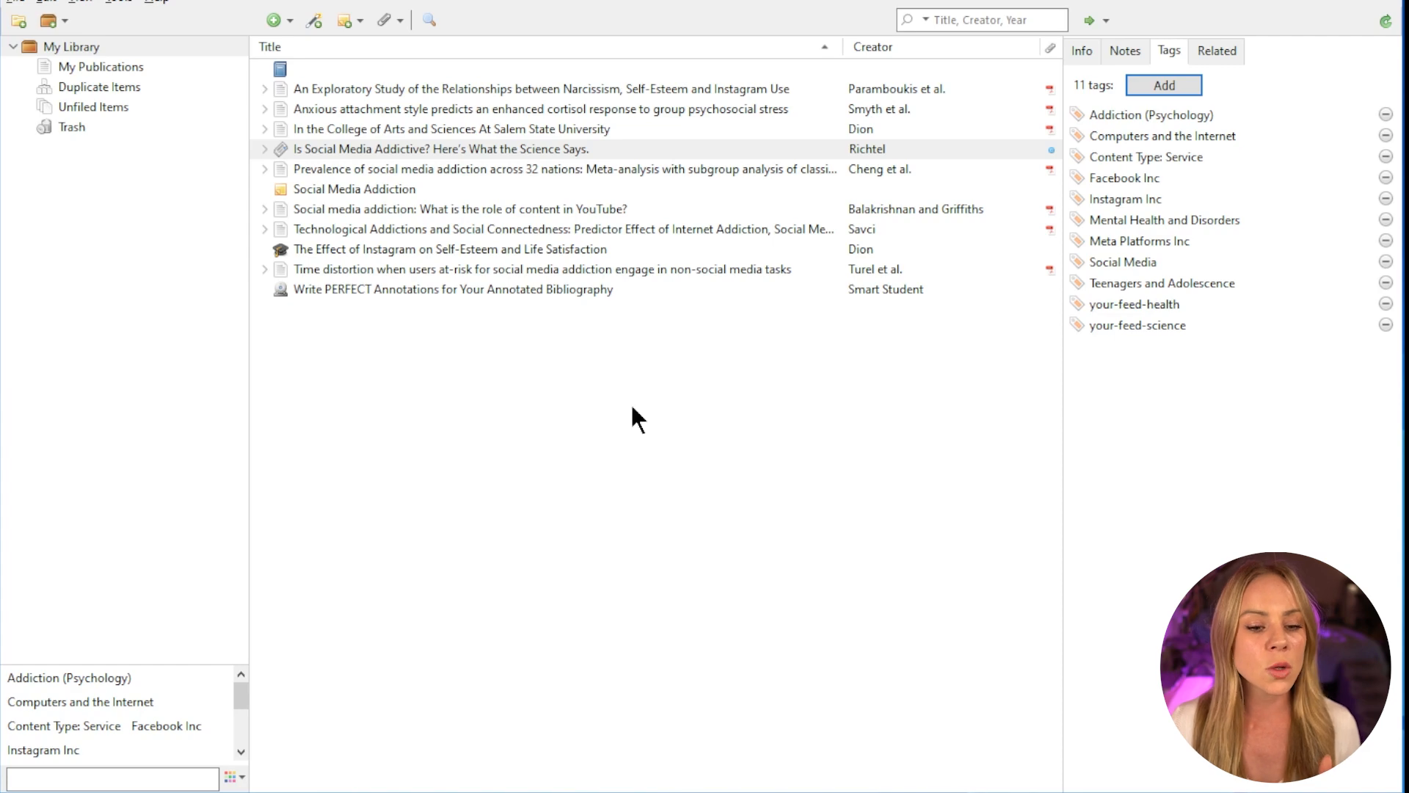
left_click(46, 2)
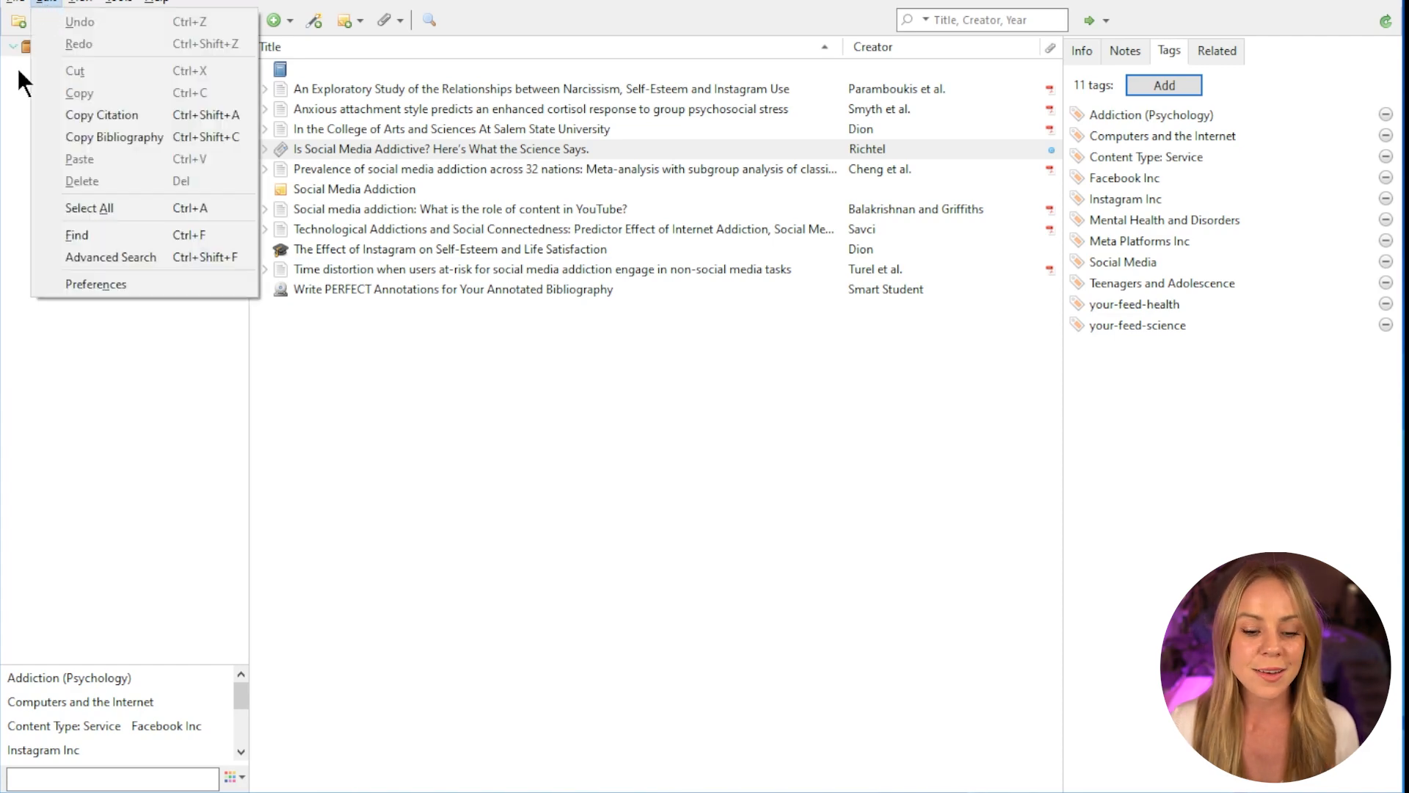
left_click(89, 287)
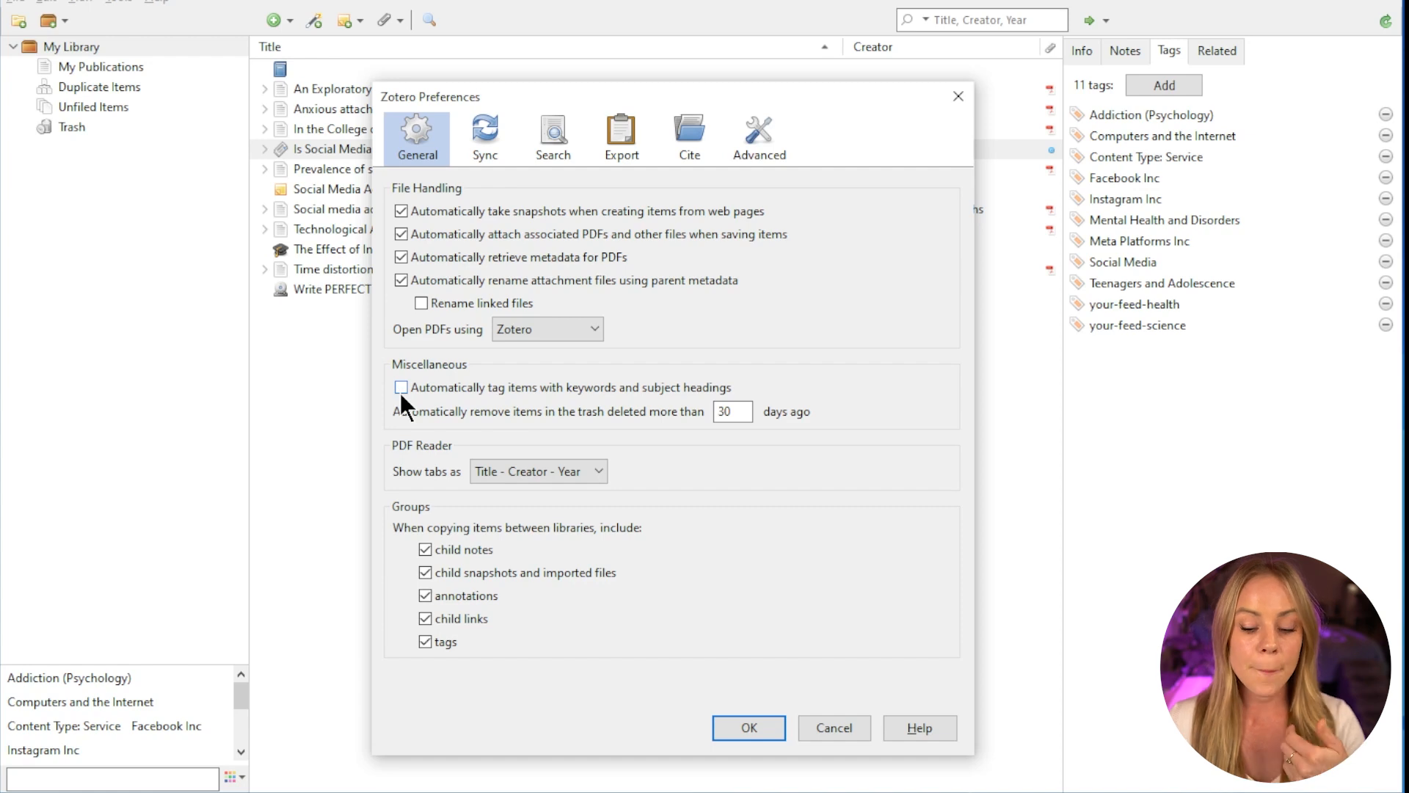
left_click(754, 734)
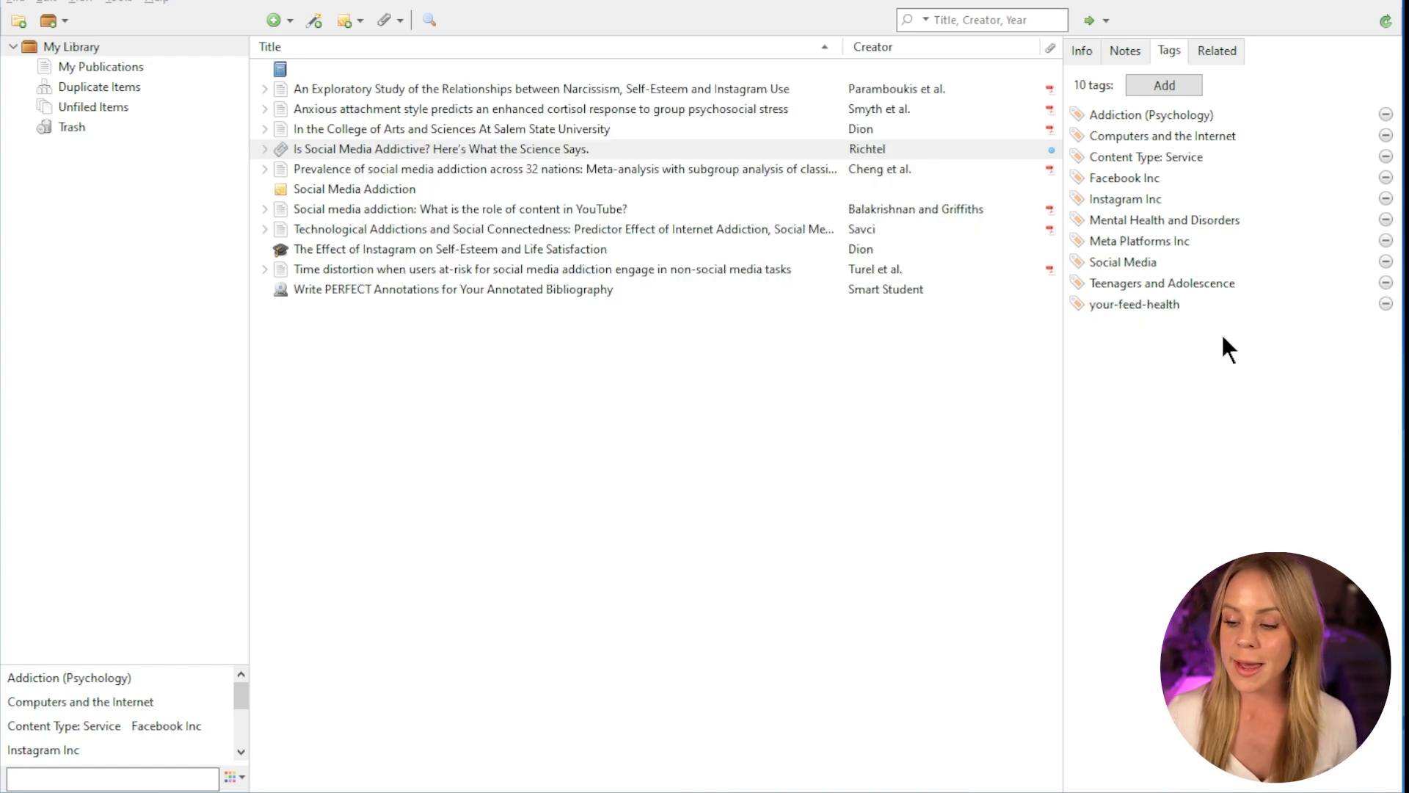
- Remove all ten automatically added tags from the article "Is Social Media Addictive? Here's What the Science Says."
left_click(1386, 304)
left_click(1385, 283)
left_click(1386, 261)
left_click(1386, 240)
left_click(1385, 219)
left_click(1386, 198)
left_click(1386, 178)
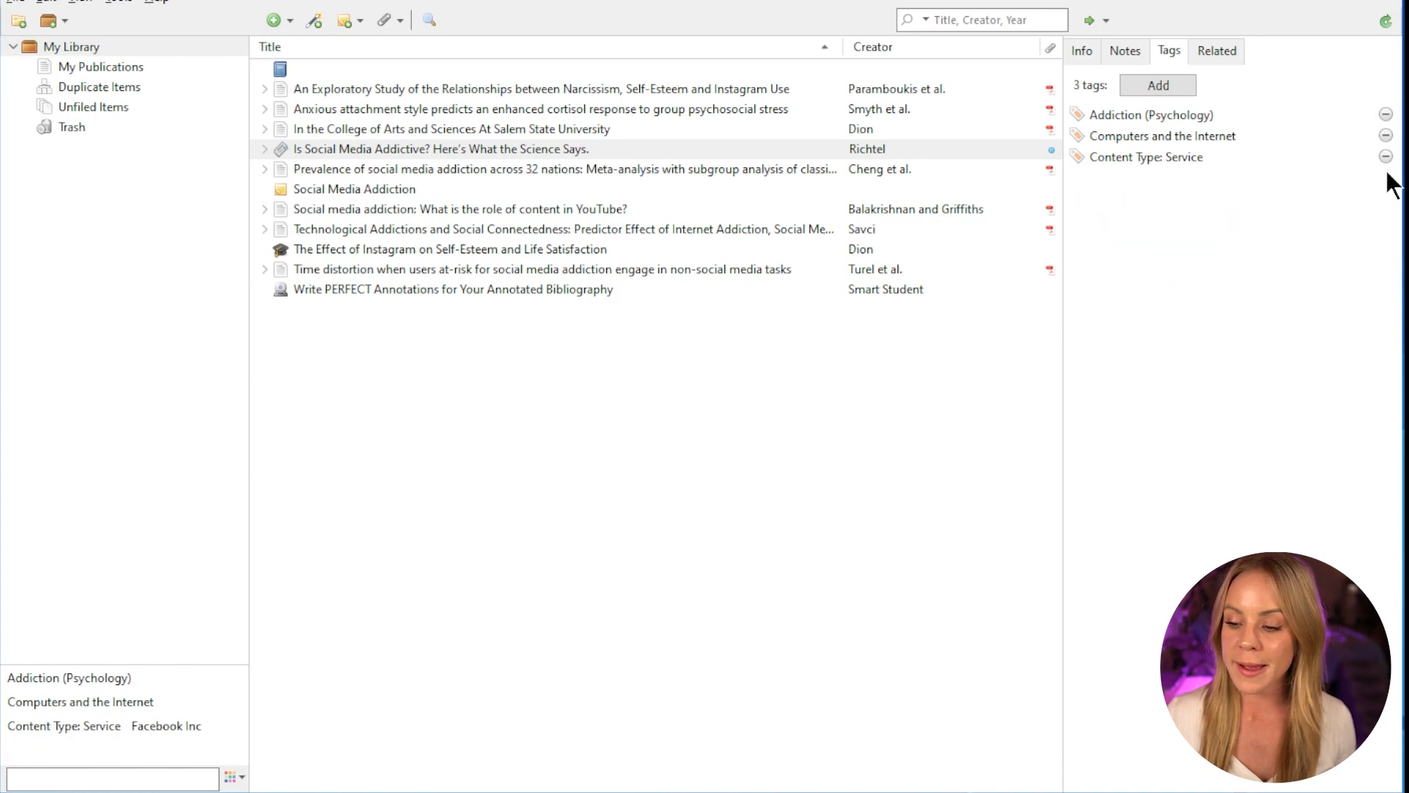
left_click(1386, 156)
left_click(1385, 136)
left_click(1386, 115)
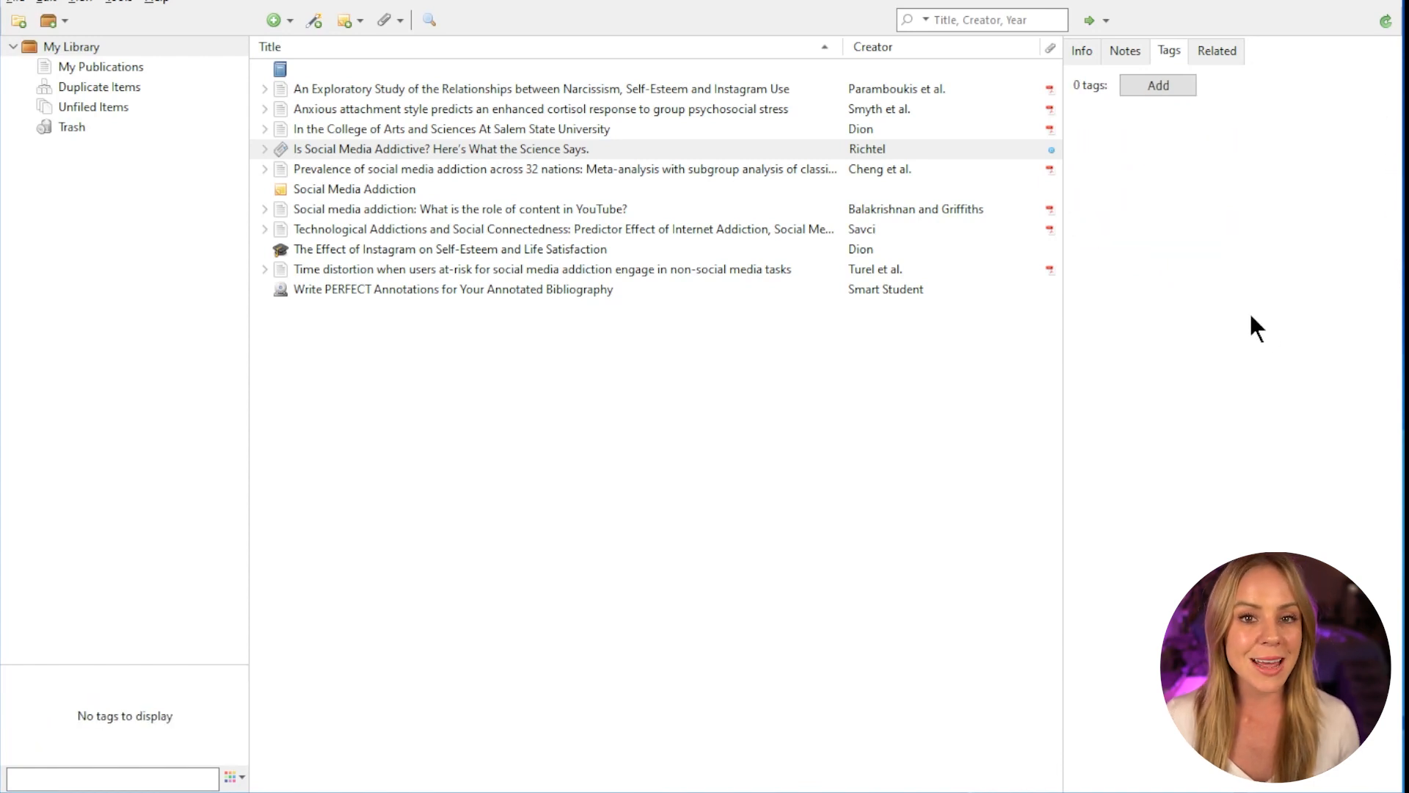
- Tag the article with "Social Media addiction", filter the library by that tag and clear the filter again
left_click(1170, 85)
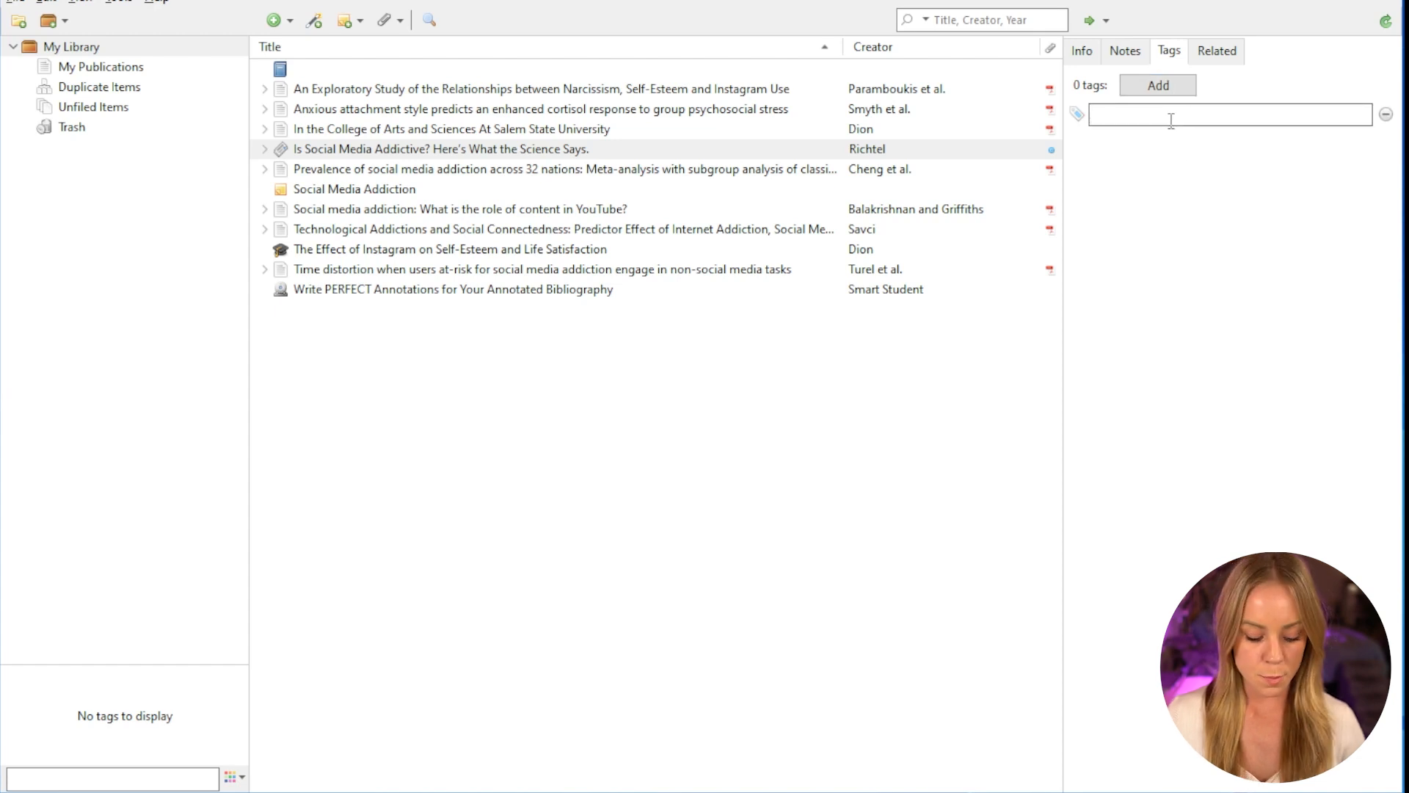
type("Social Media addiction")
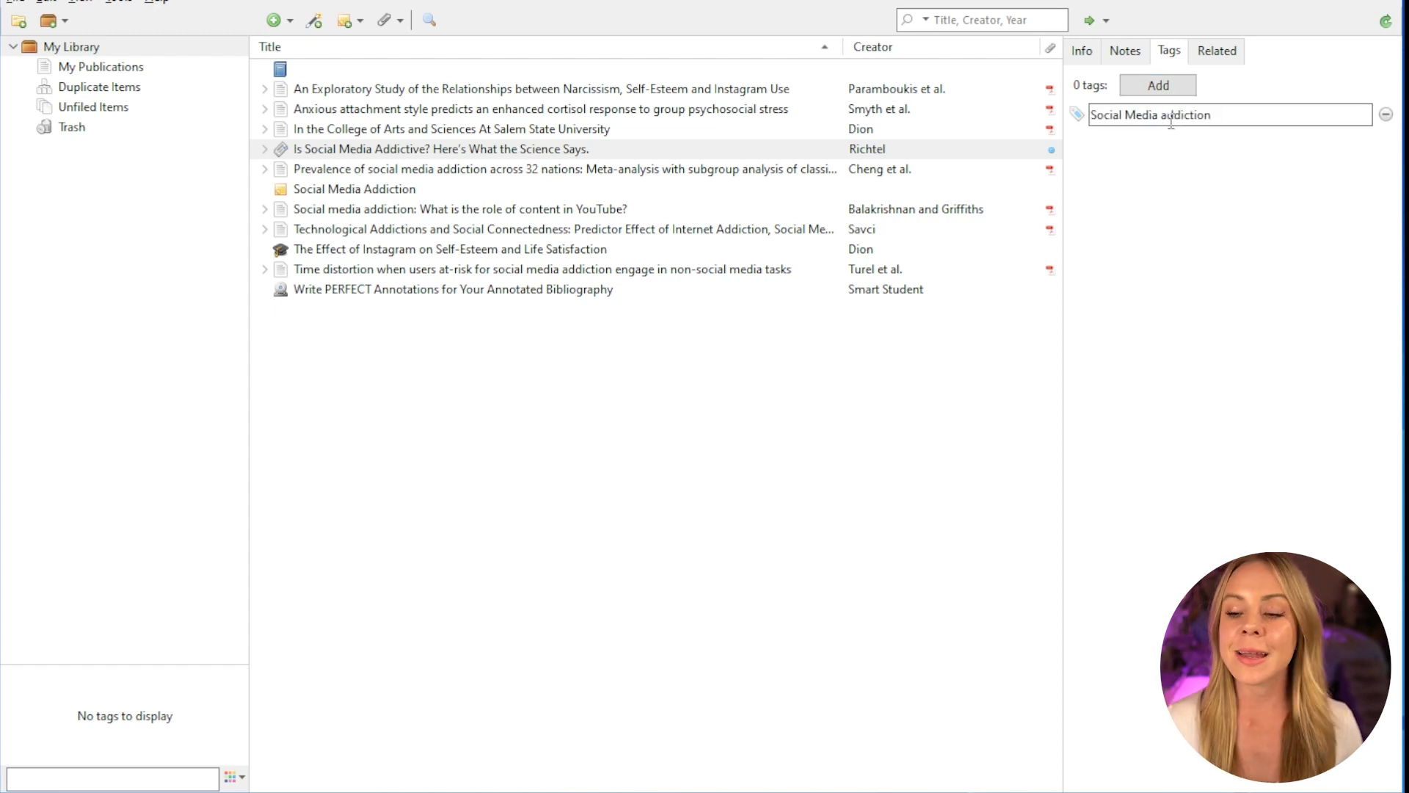
key("Return")
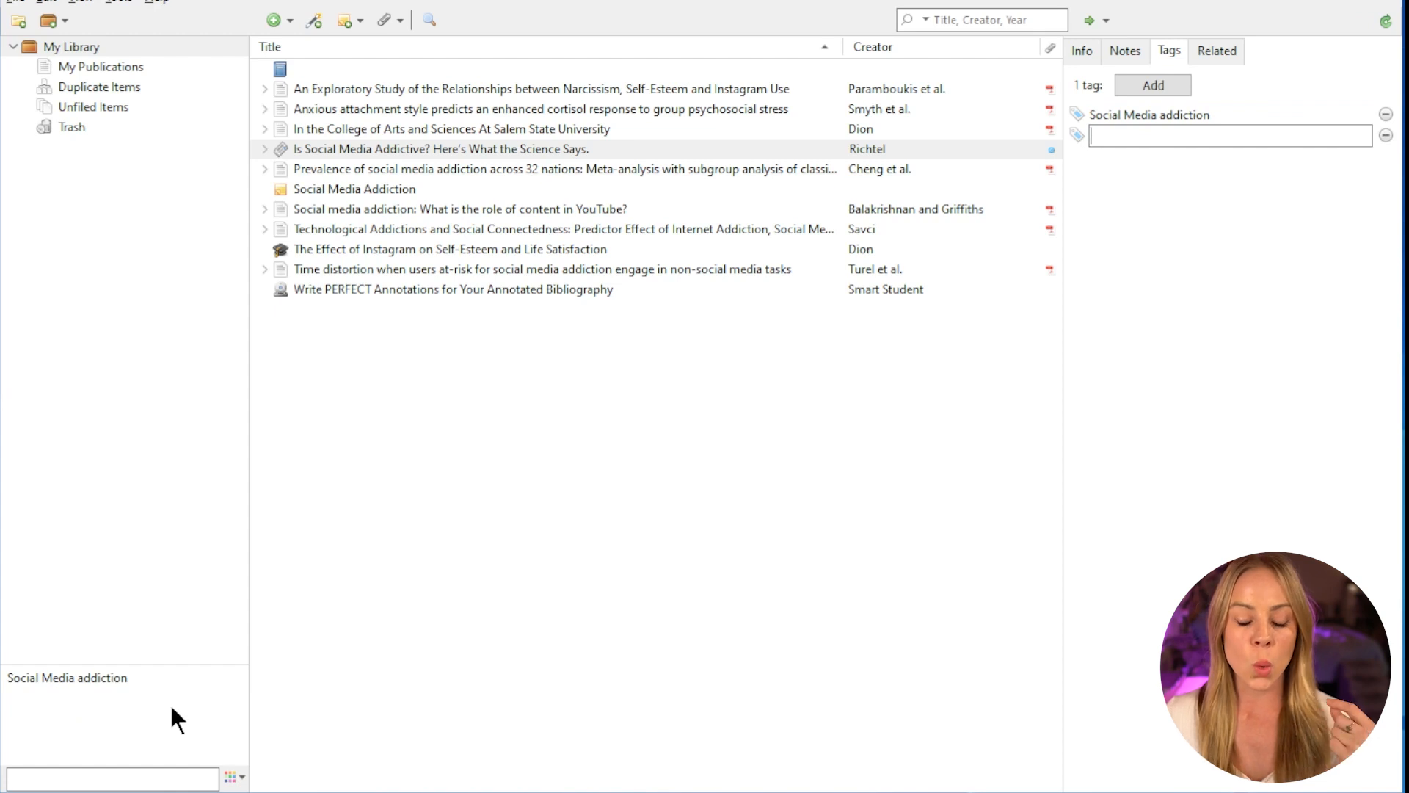
left_click(111, 683)
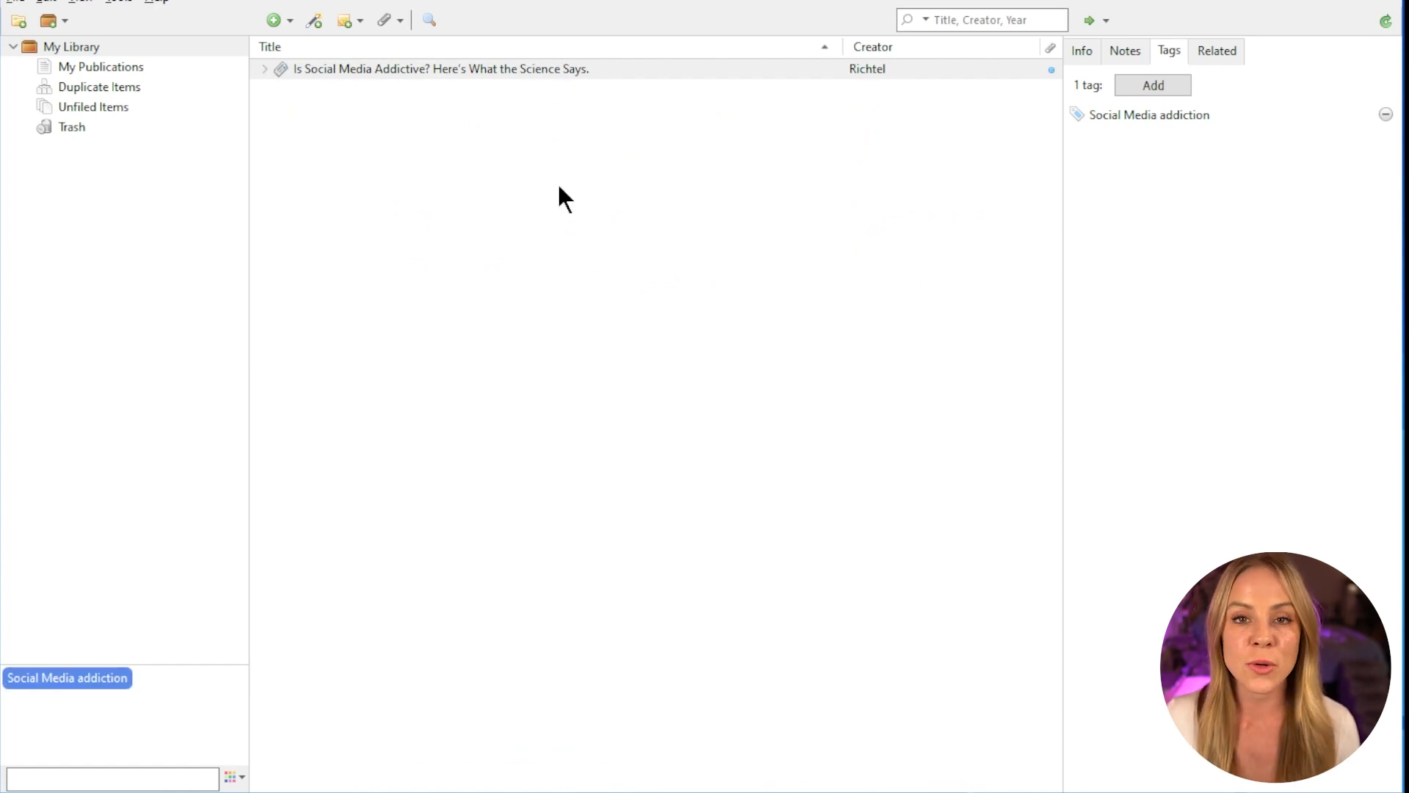
left_click(64, 679)
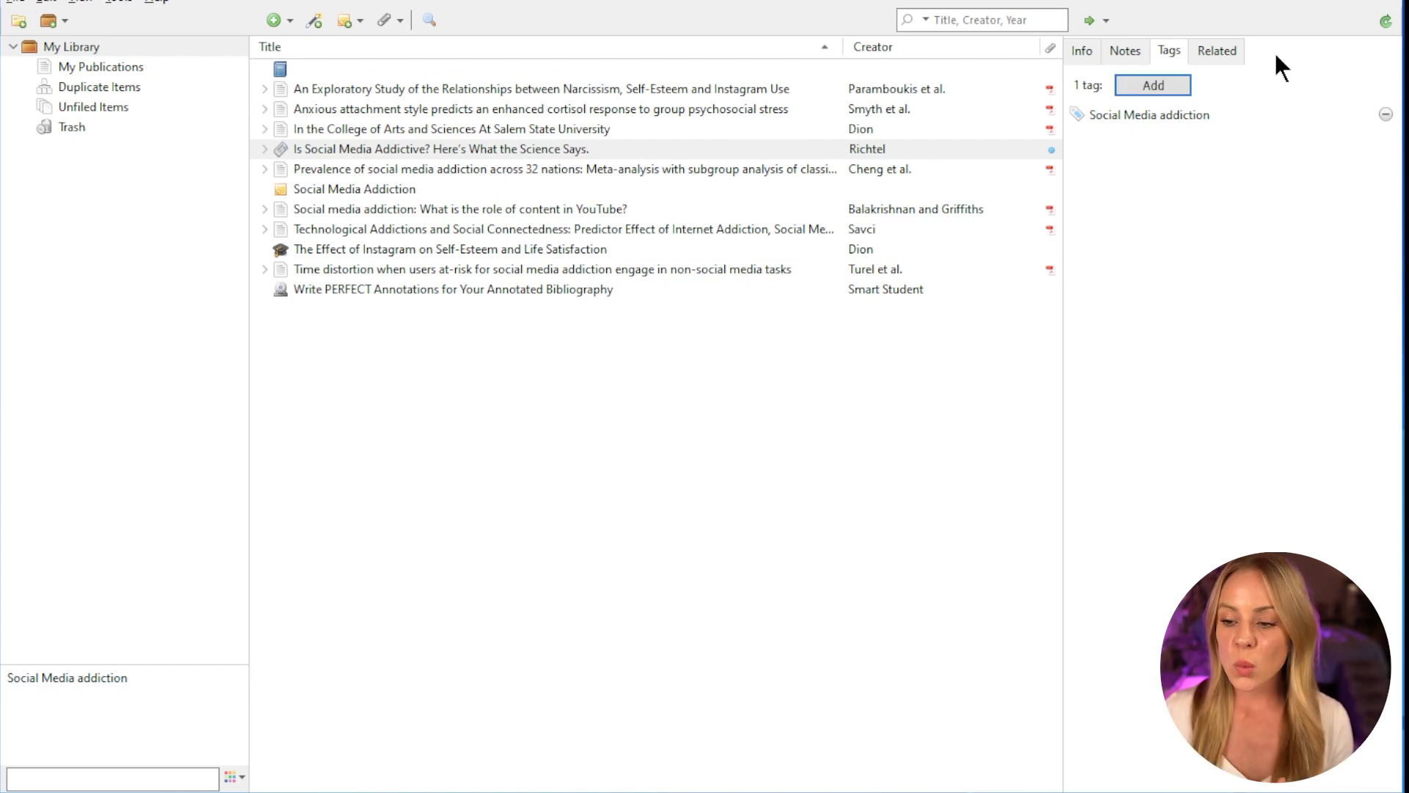
- Relate the article to "Social media addiction: What is the role of content in YouTube?" and "Prevalence of social media addiction across 32 nations"
left_click(1222, 51)
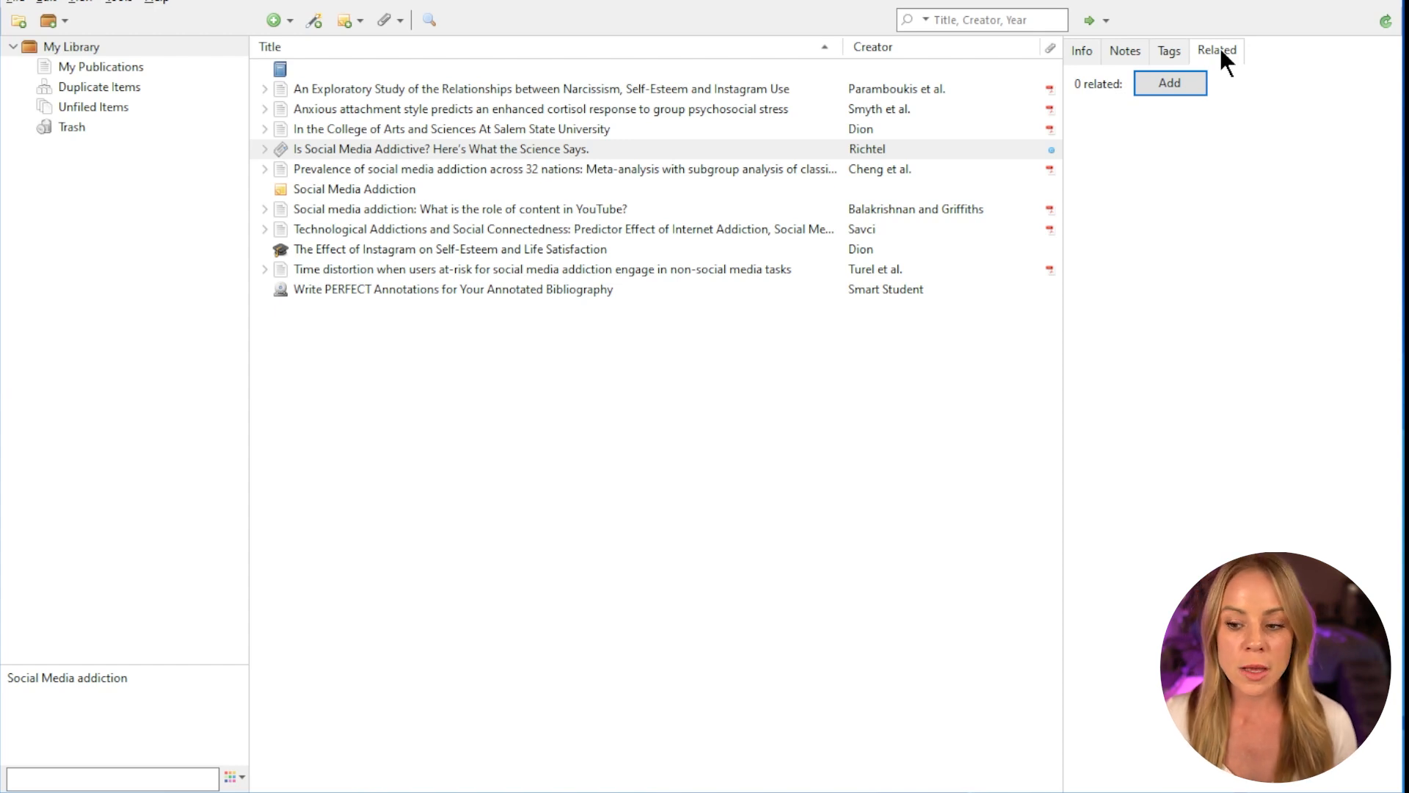
left_click(1190, 91)
left_click_drag(1121, 320, 1111, 311)
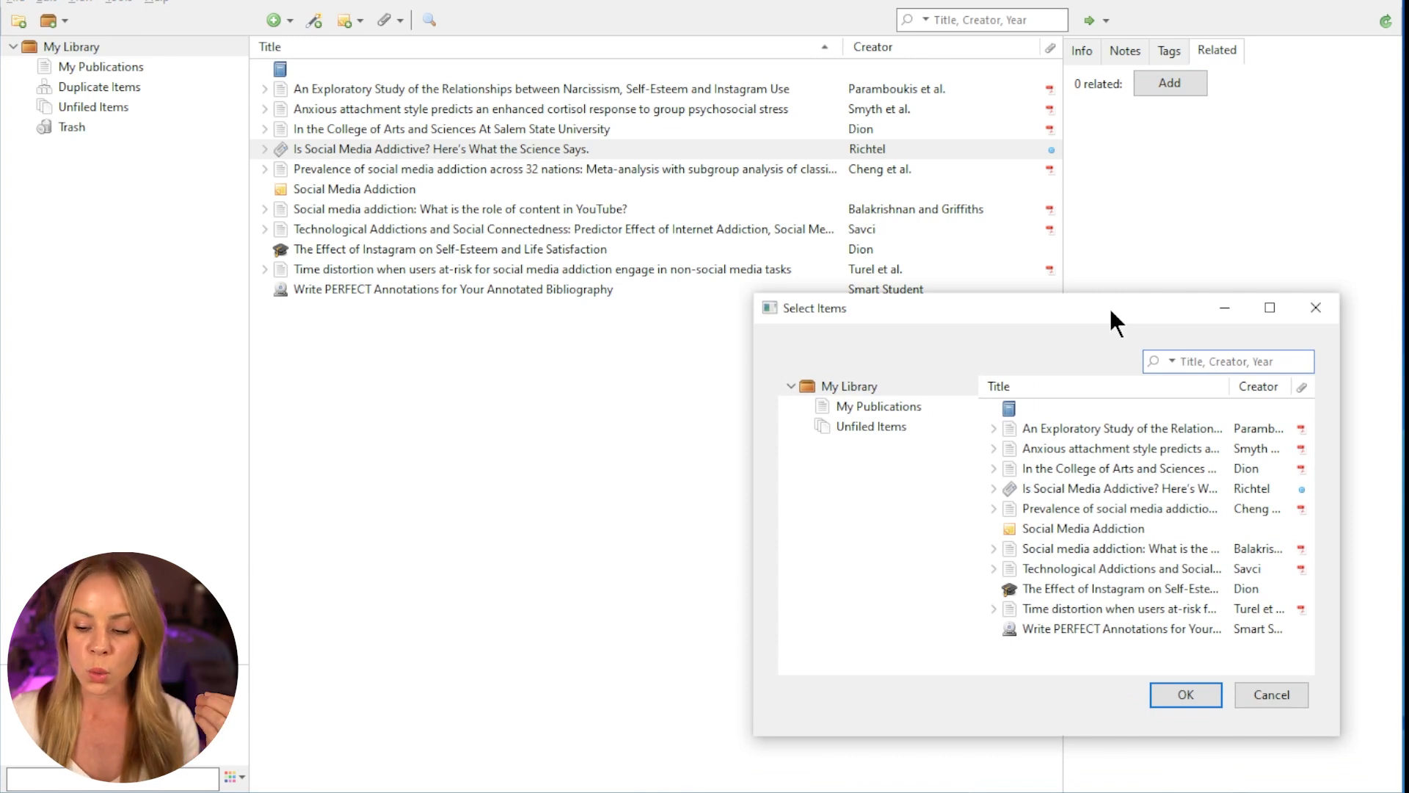
left_click(1117, 548)
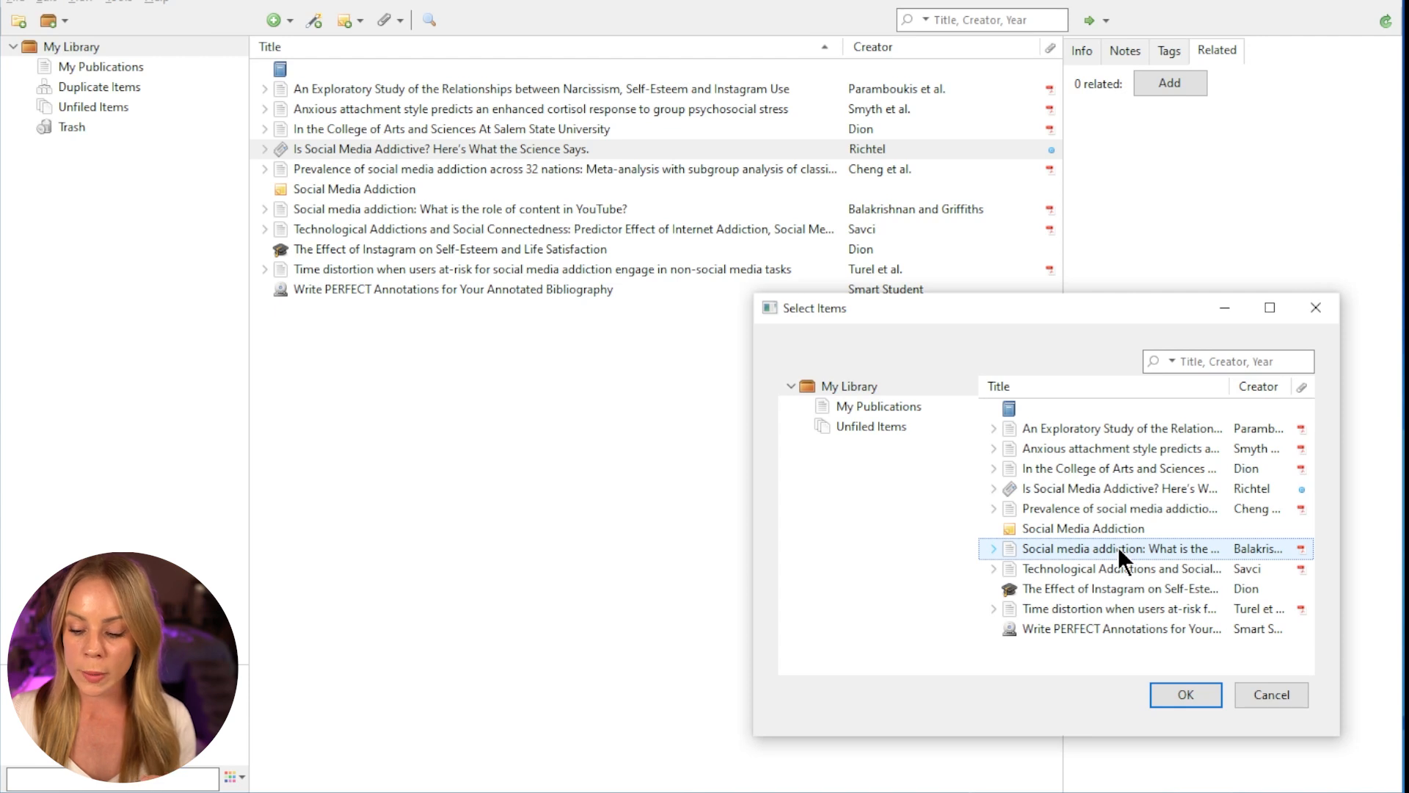
left_click(1160, 694)
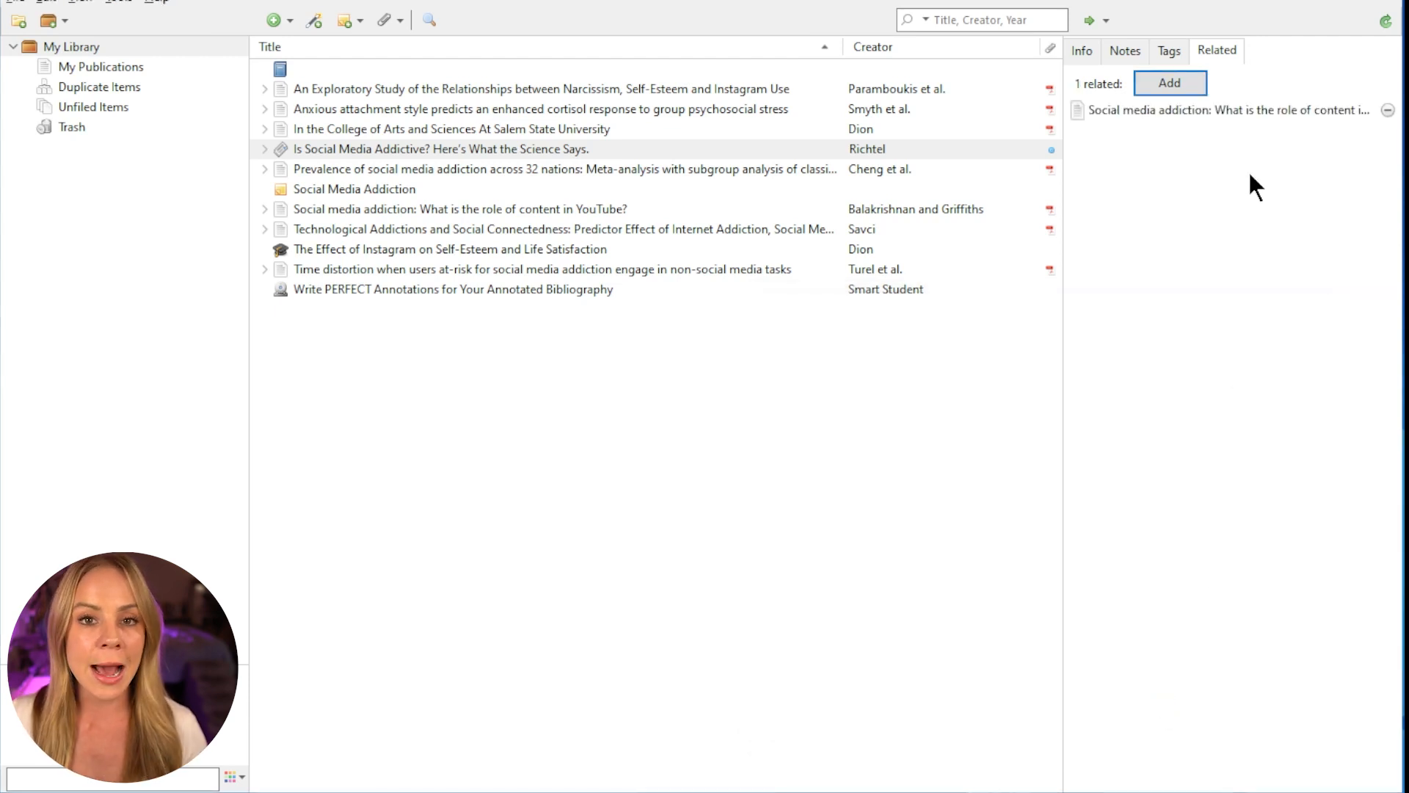
left_click(1169, 83)
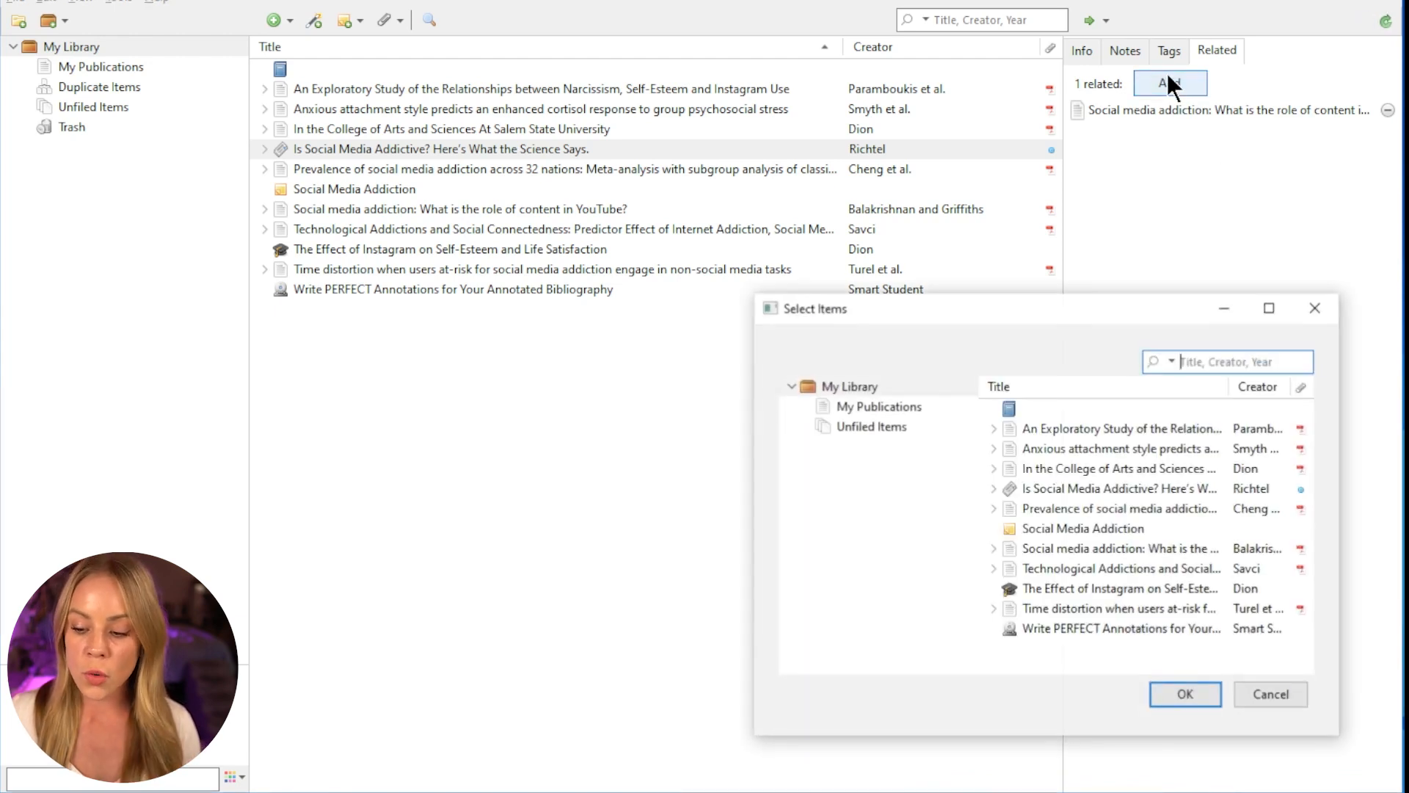
left_click(1153, 508)
left_click(1185, 695)
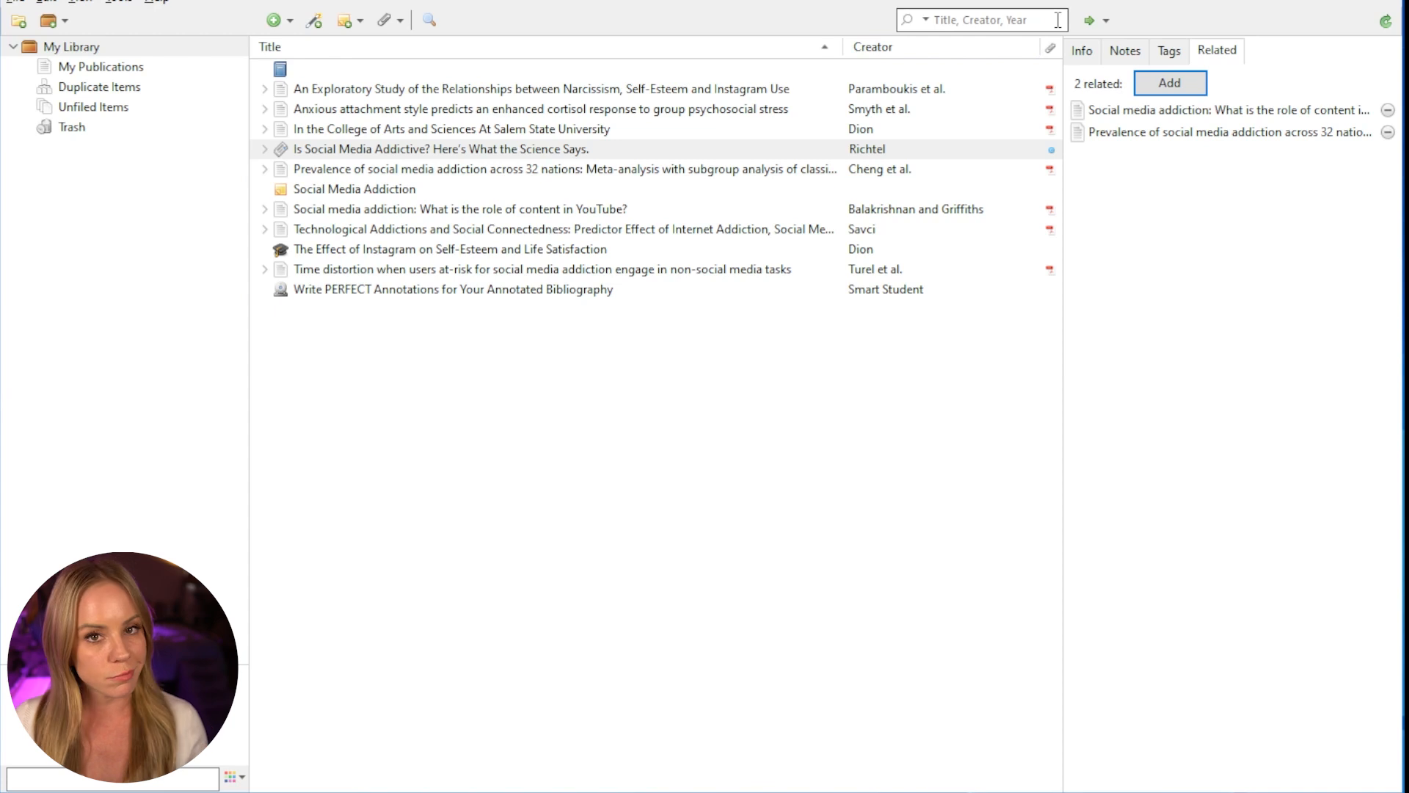
- Search the library by title, creator and year for "social media", and clear the search
left_click(924, 20)
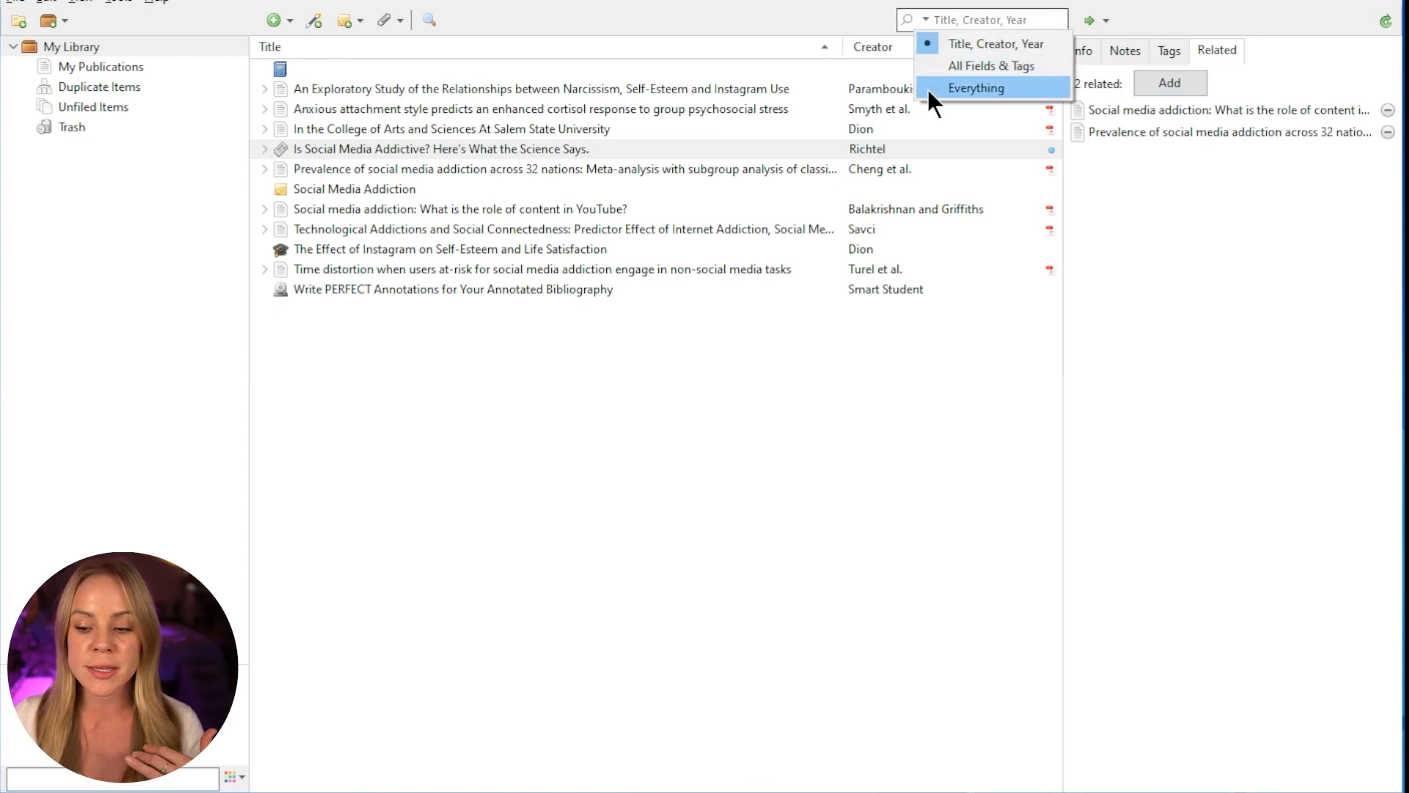
left_click(947, 42)
type("social media")
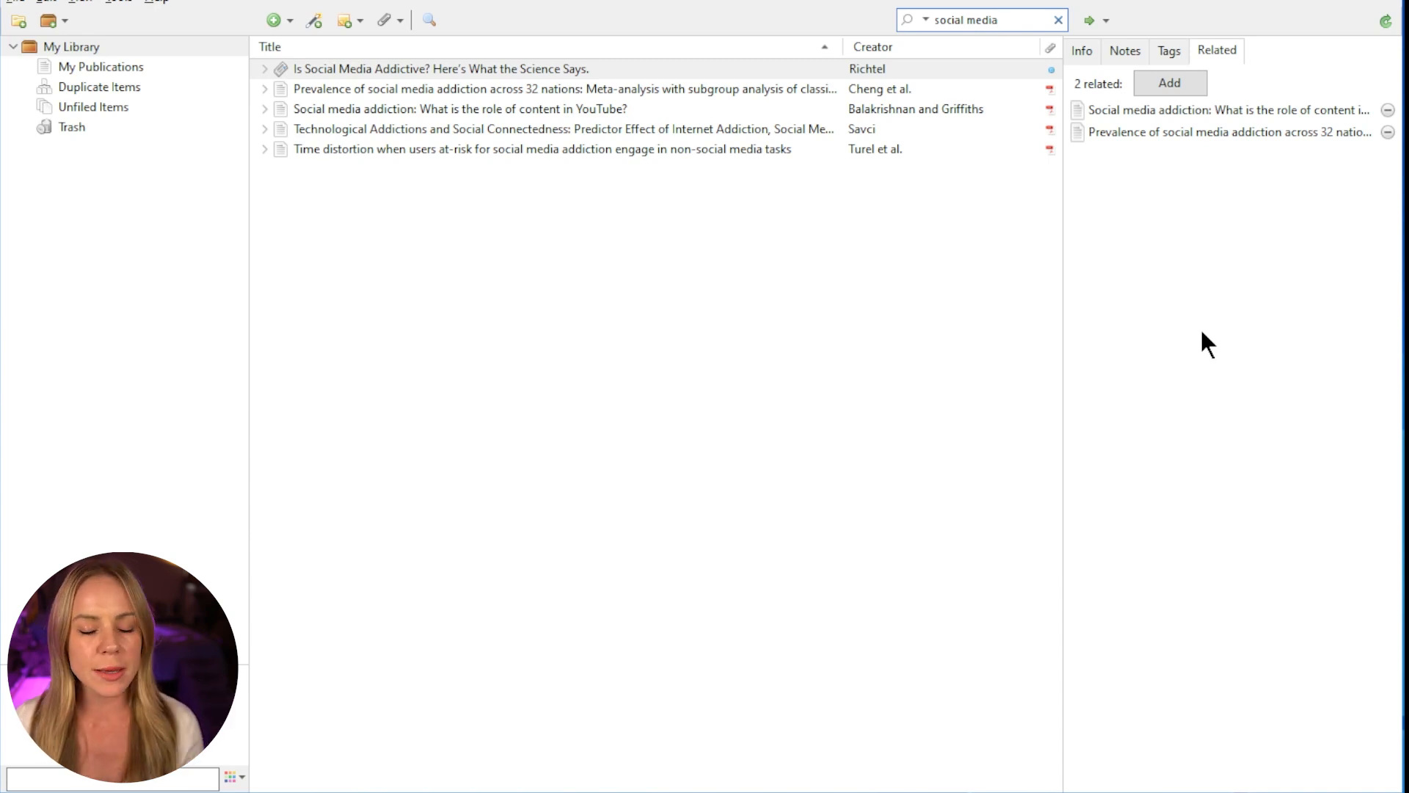
left_click(1059, 20)
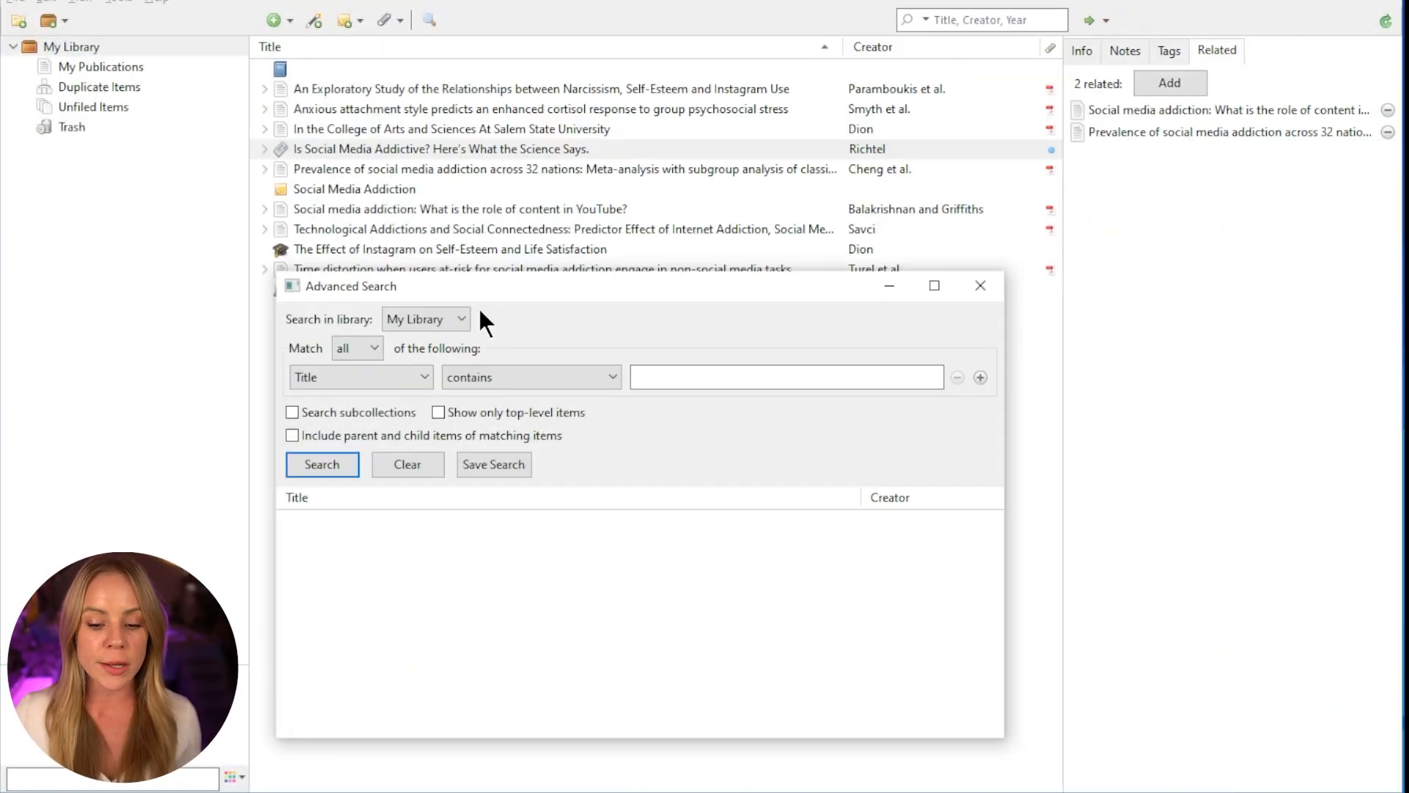
- Run an advanced search of My Library for items whose title contains "Social media addiction", and close the search window
left_click(461, 320)
left_click(463, 320)
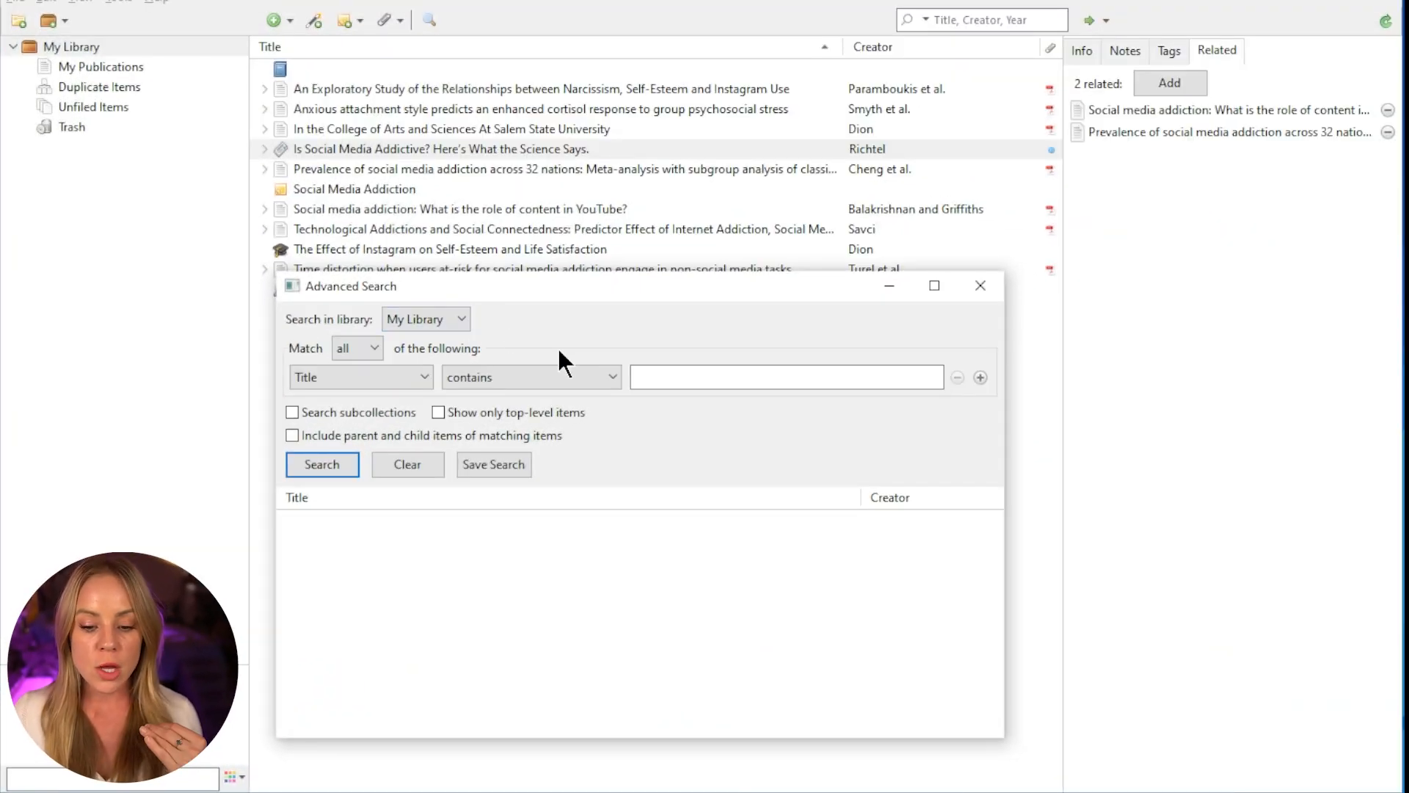
left_click(380, 343)
left_click(487, 337)
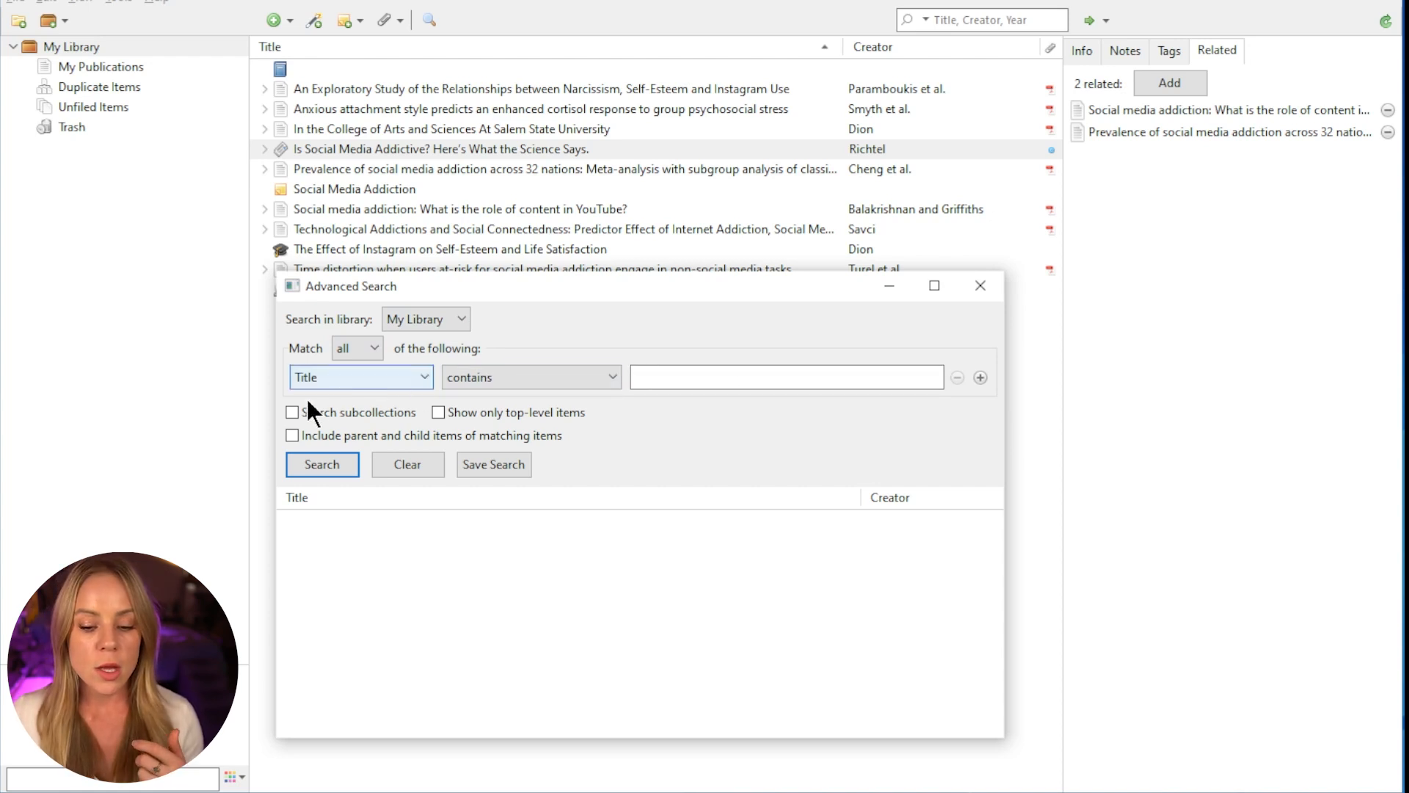
left_click(424, 378)
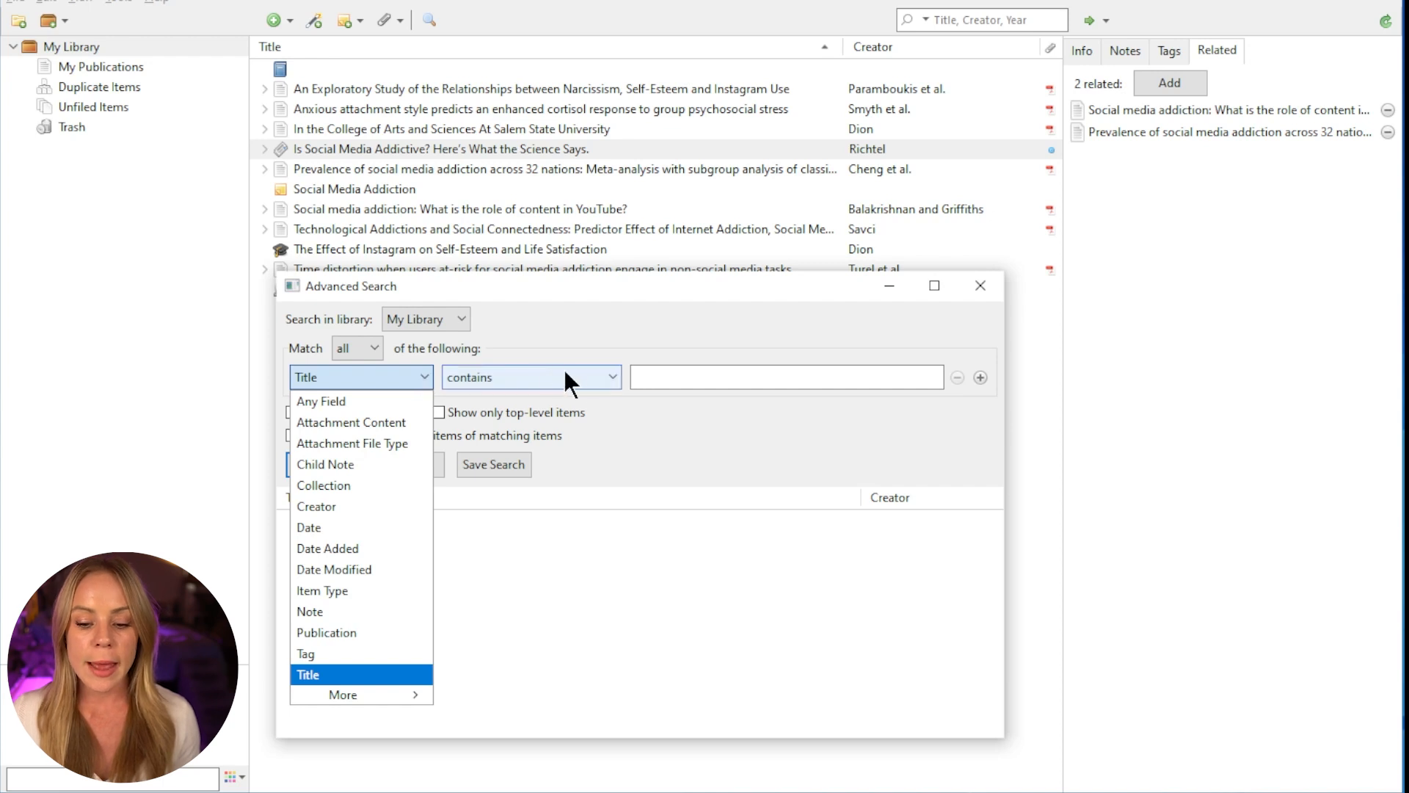
left_click(613, 375)
left_click(614, 374)
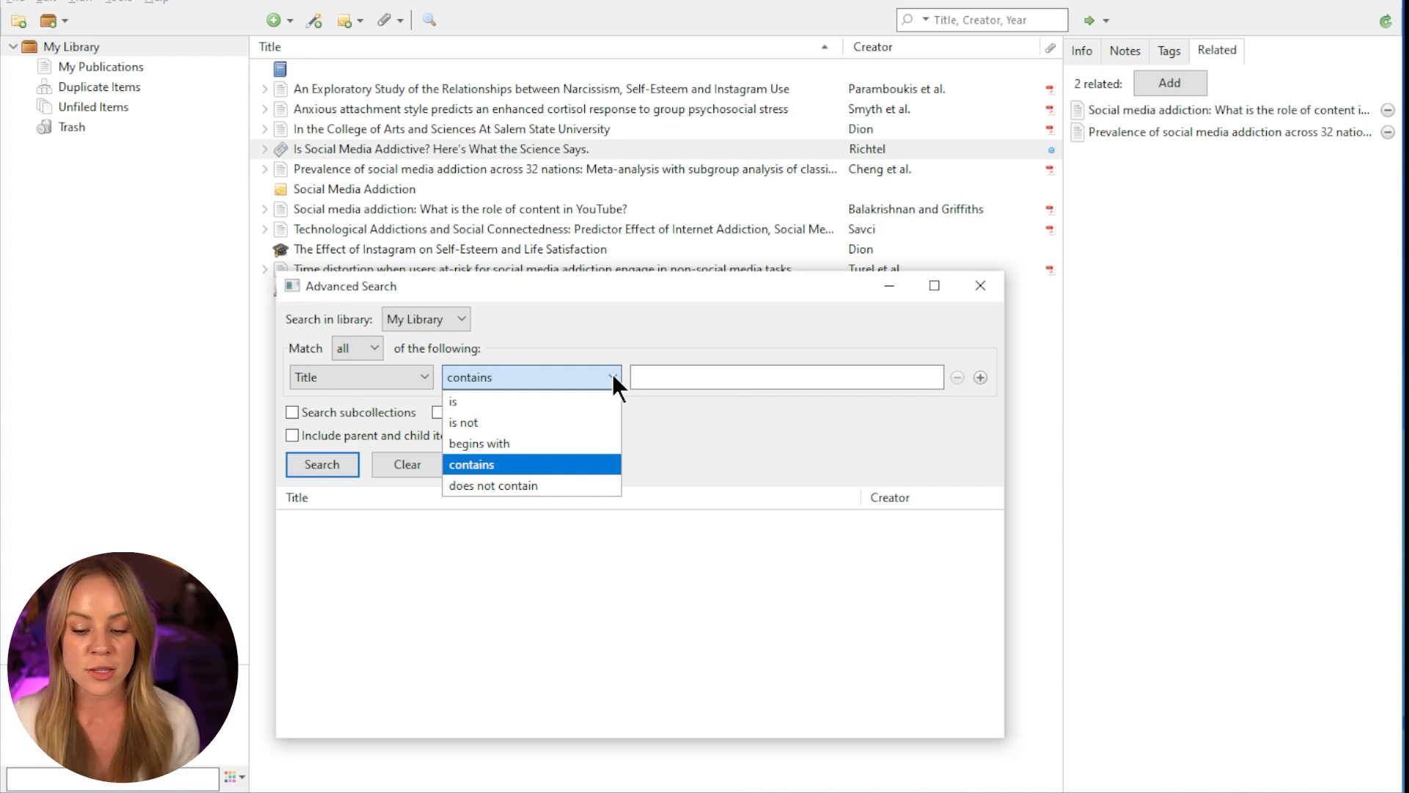
left_click(692, 374)
left_click(702, 374)
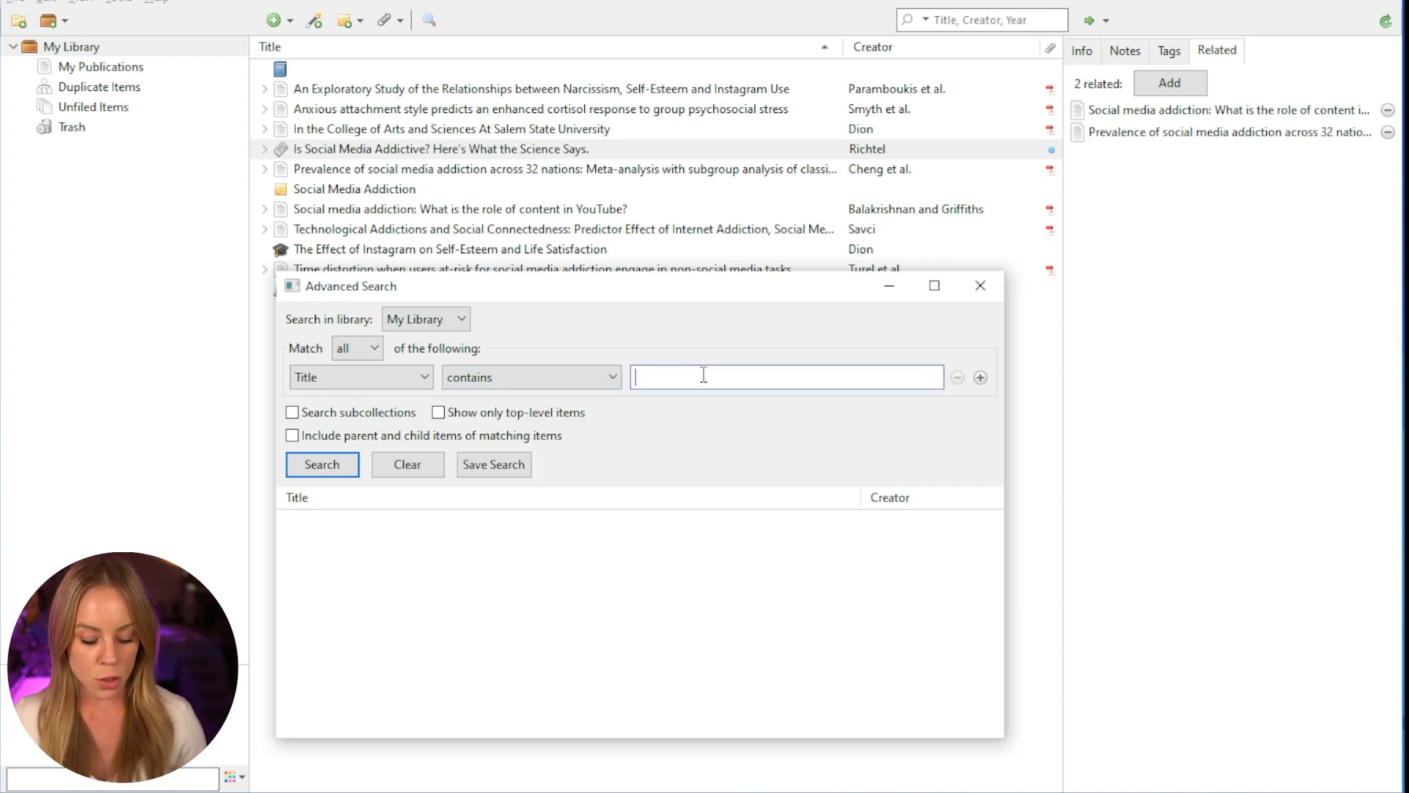
type("Social media addiction")
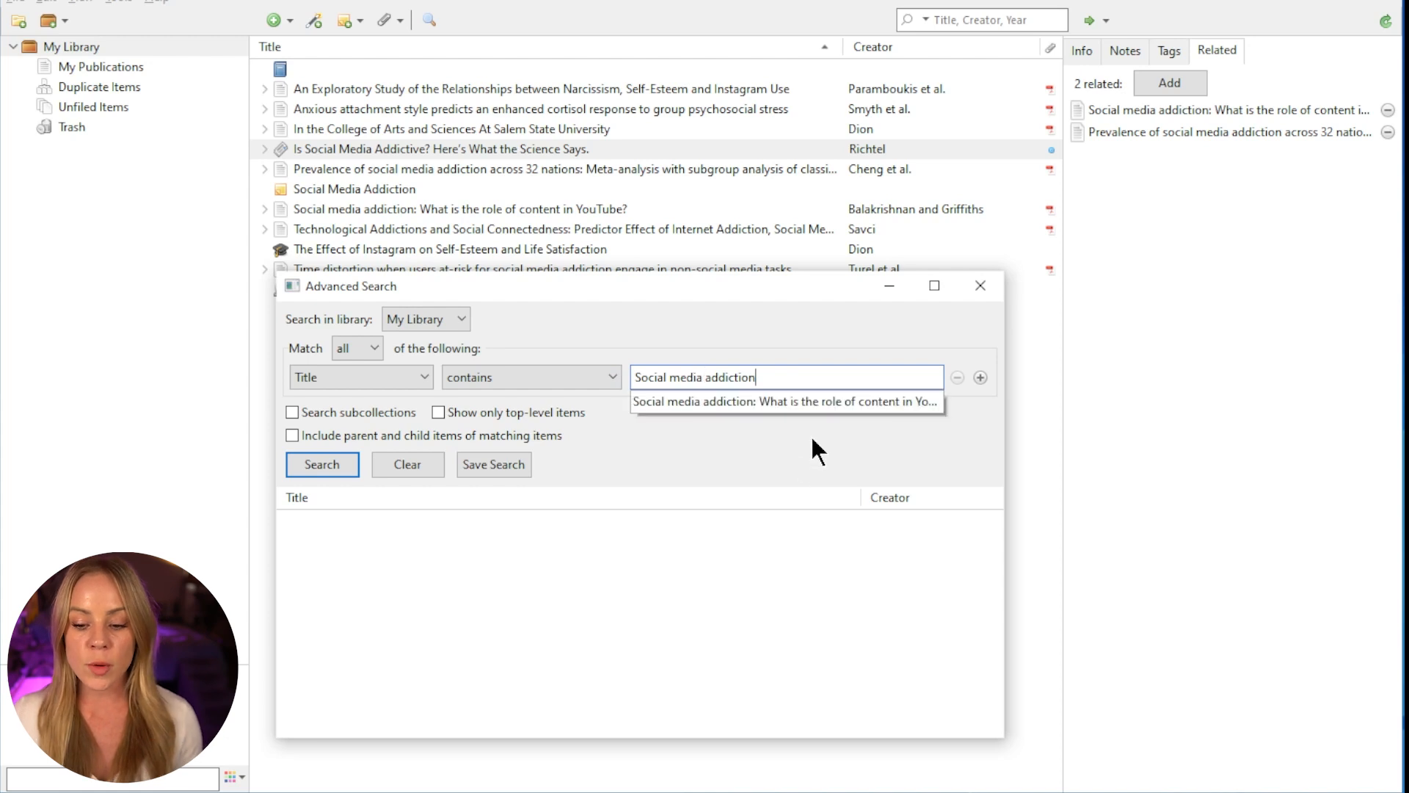
key("Return")
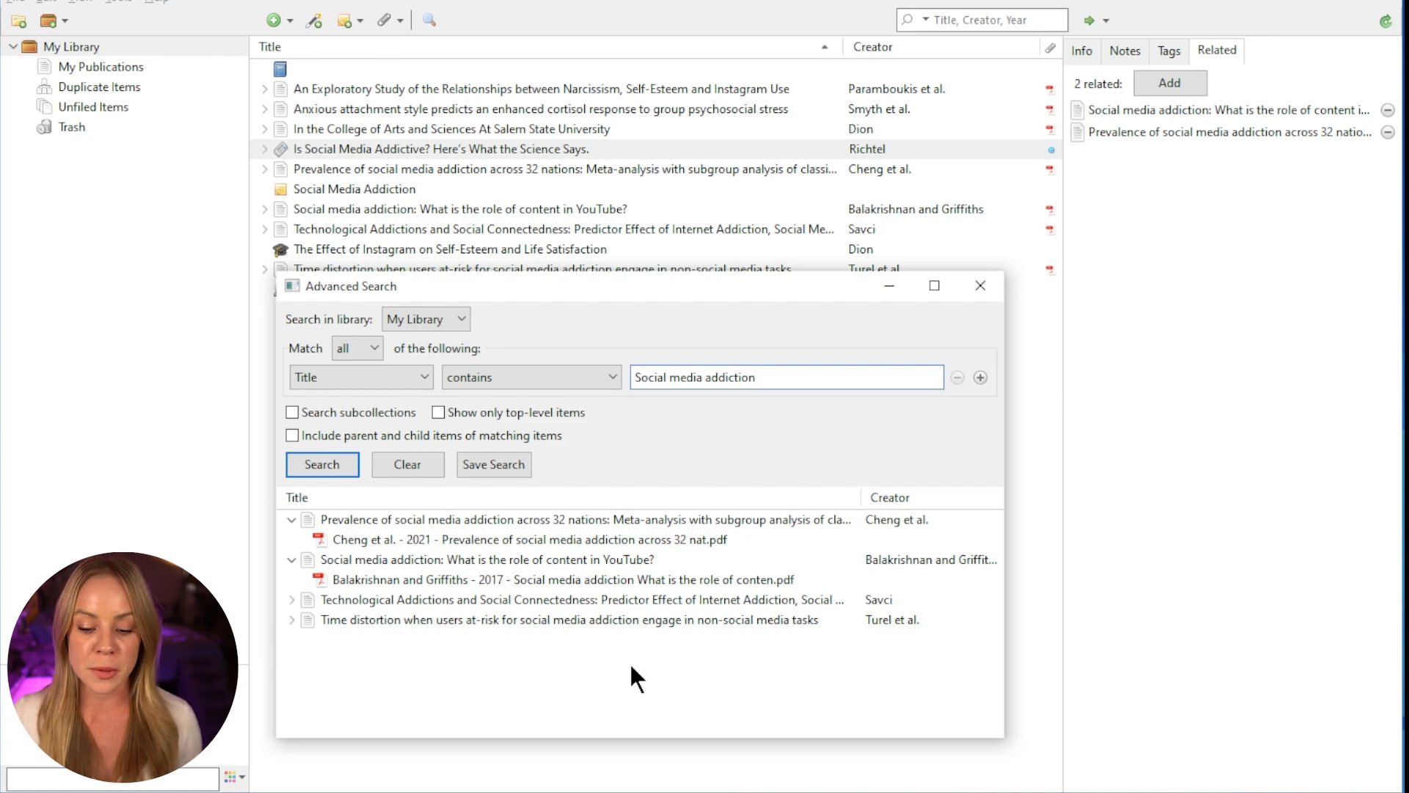
left_click(985, 288)
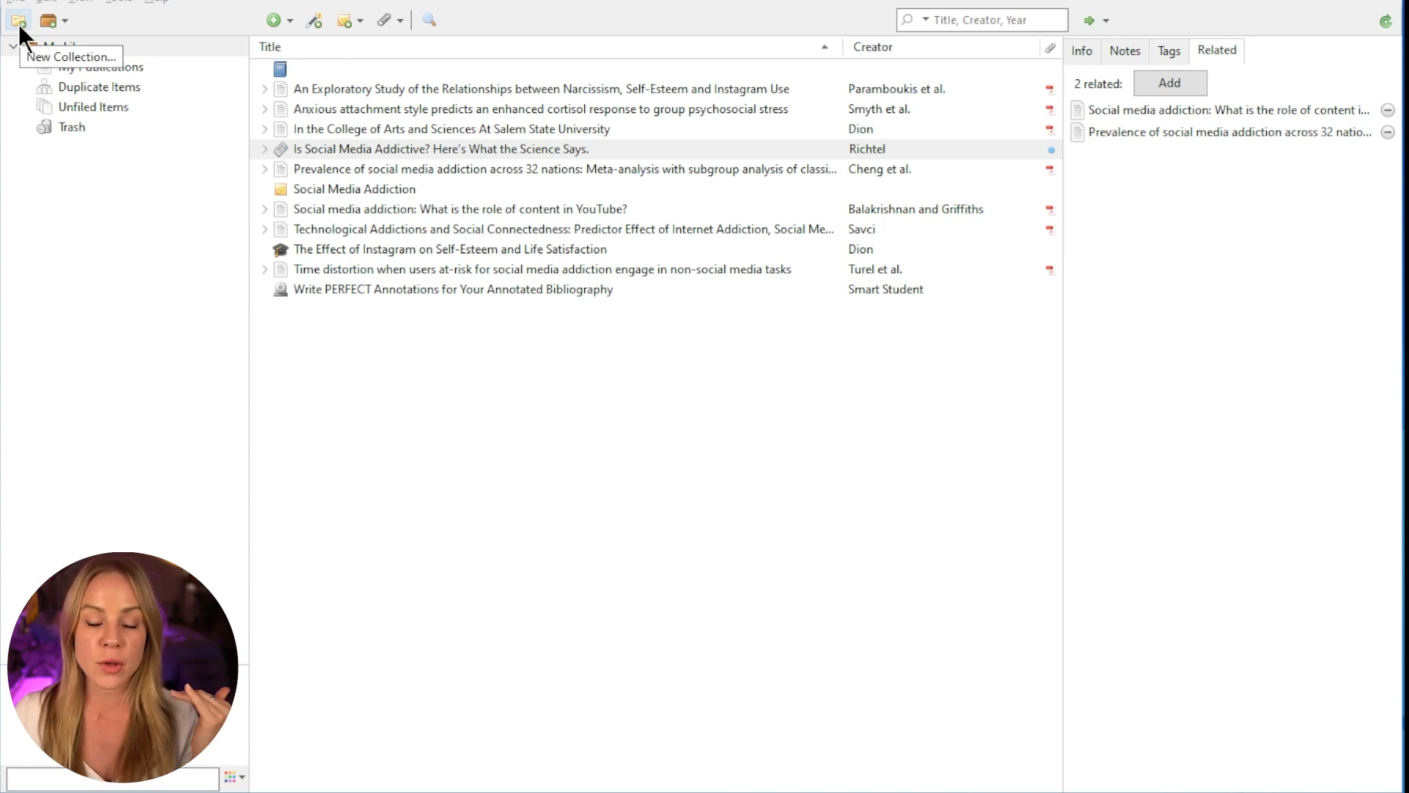
- Create a new collection named "Social media addiction" in My Library
left_click(62, 24)
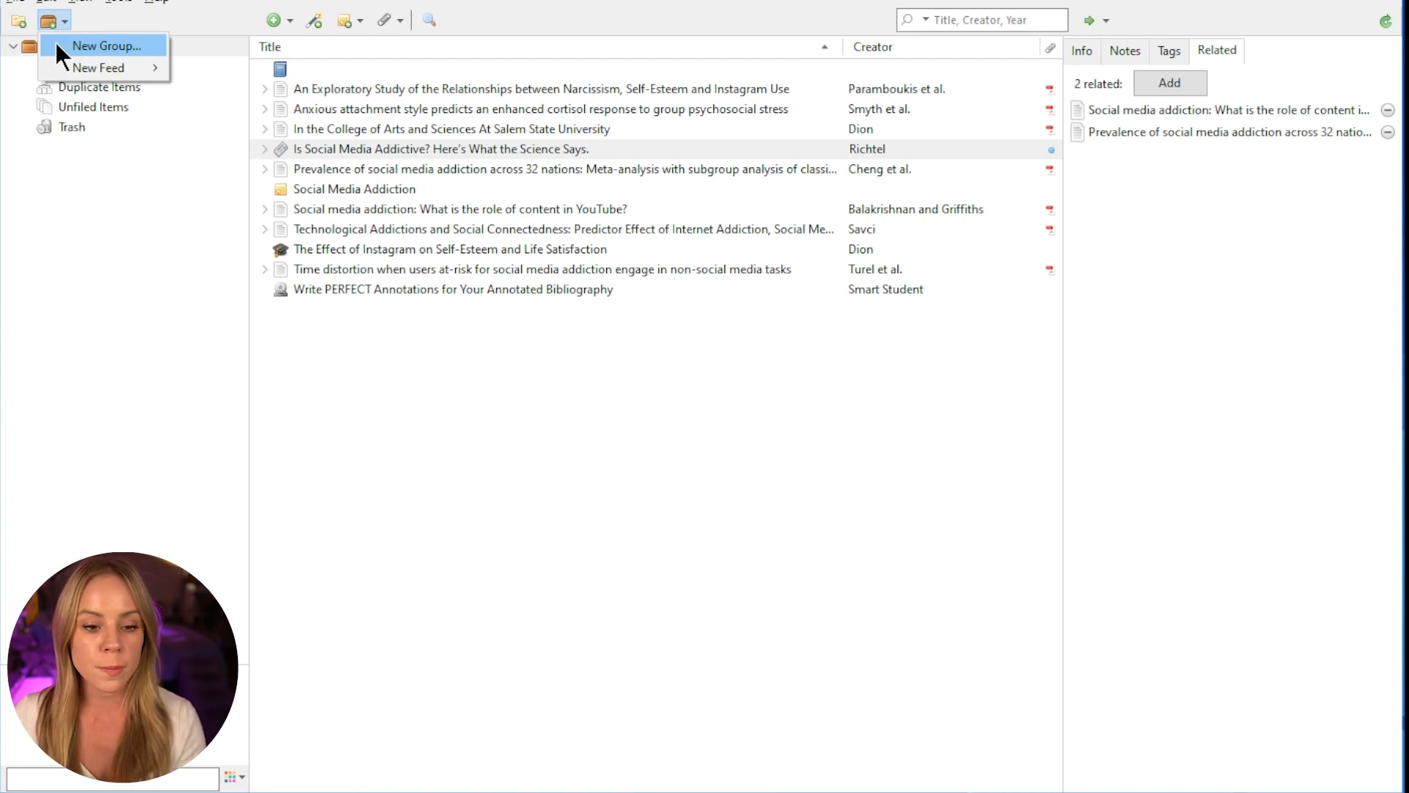
left_click(18, 23)
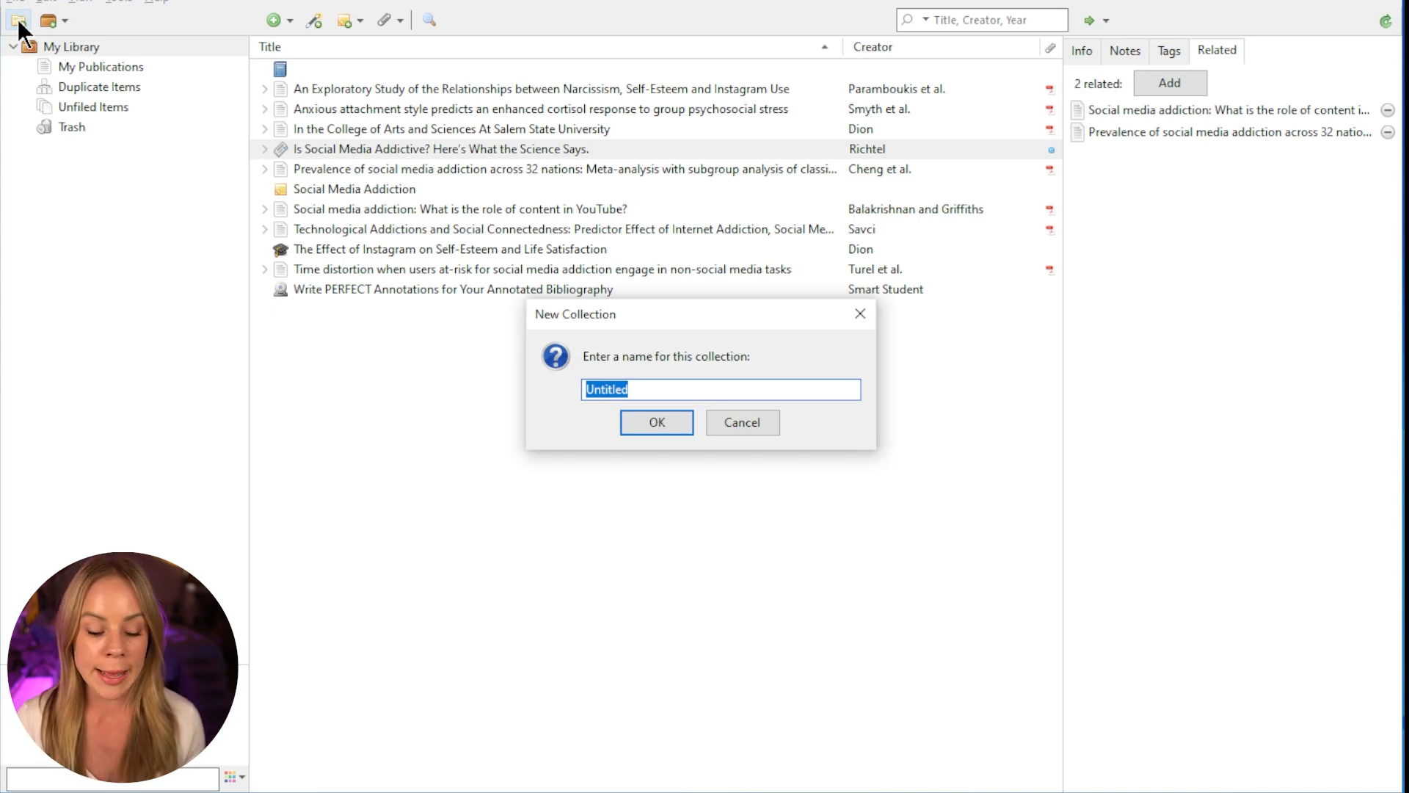
type("Social media addiction")
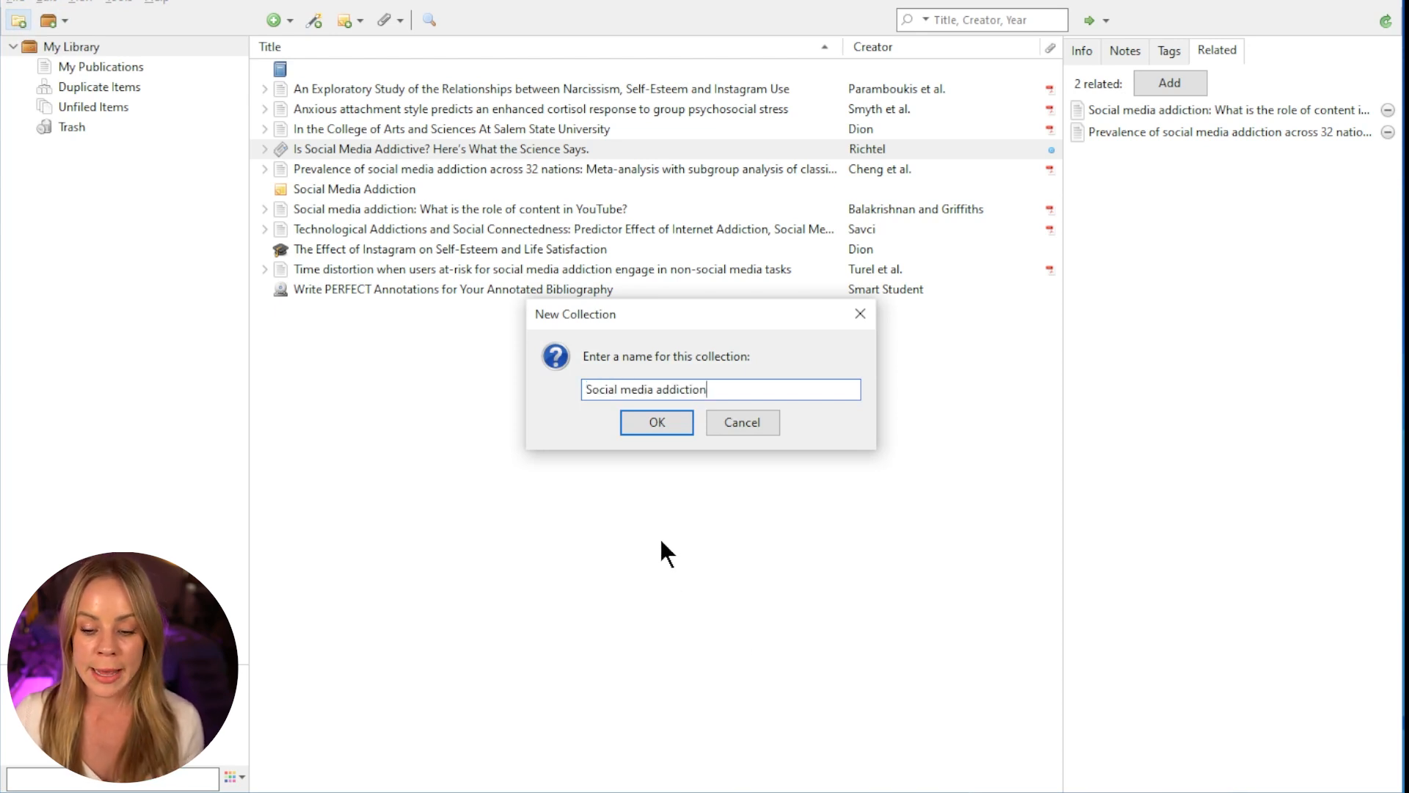
left_click(657, 423)
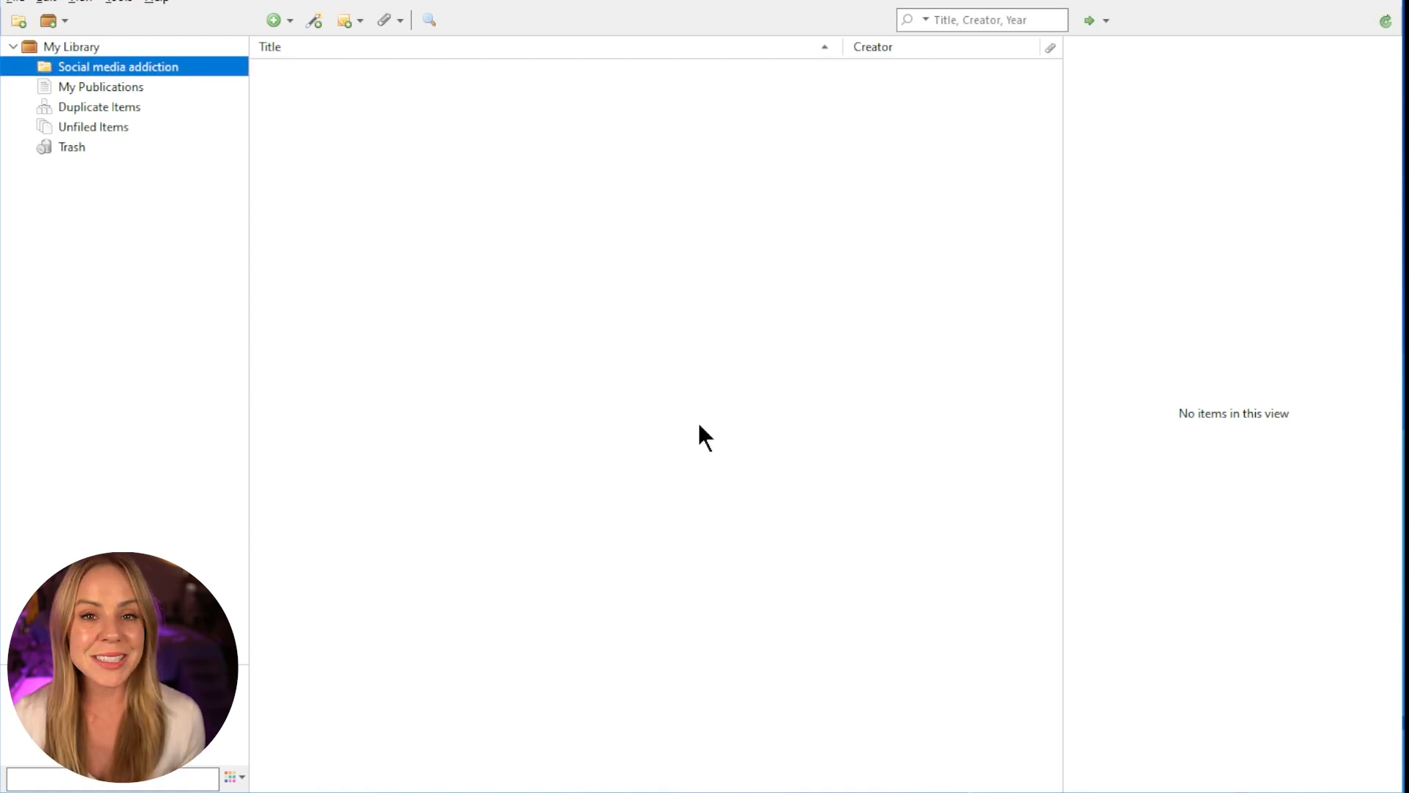
- Add the article "Is Social Media Addictive? Here's What the Science Says." to the Social media addiction collection and open the collection
left_click(94, 50)
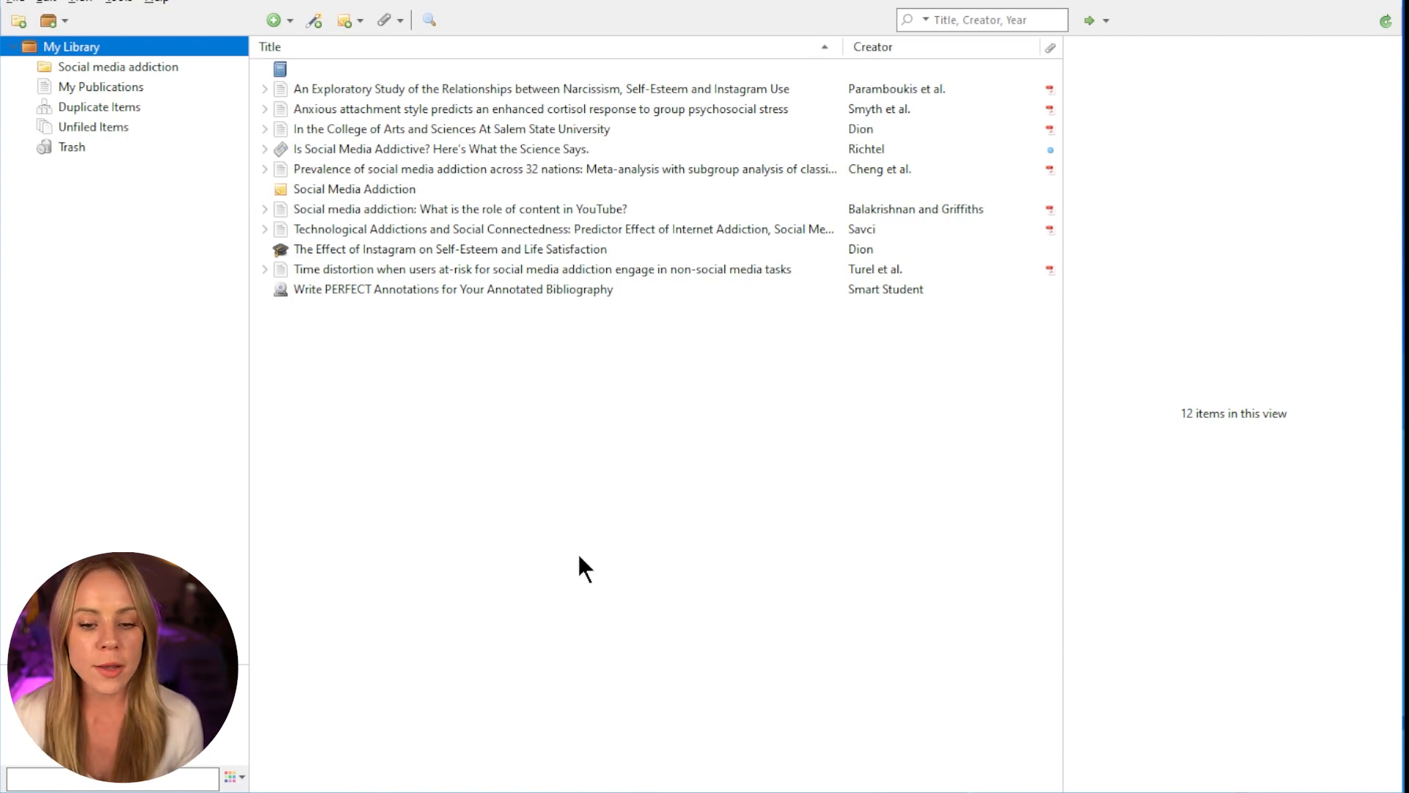
left_click(467, 148)
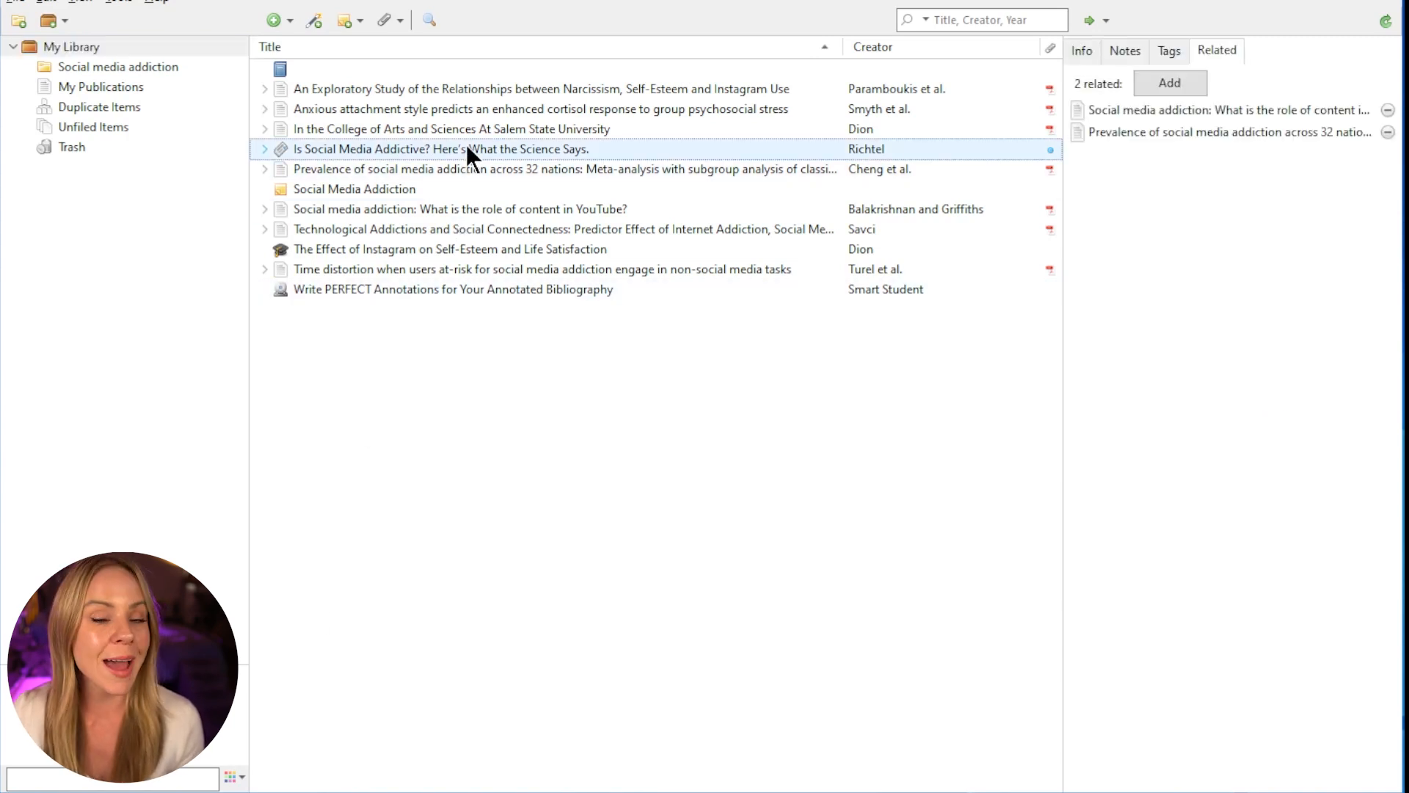
left_click_drag(467, 149, 153, 63)
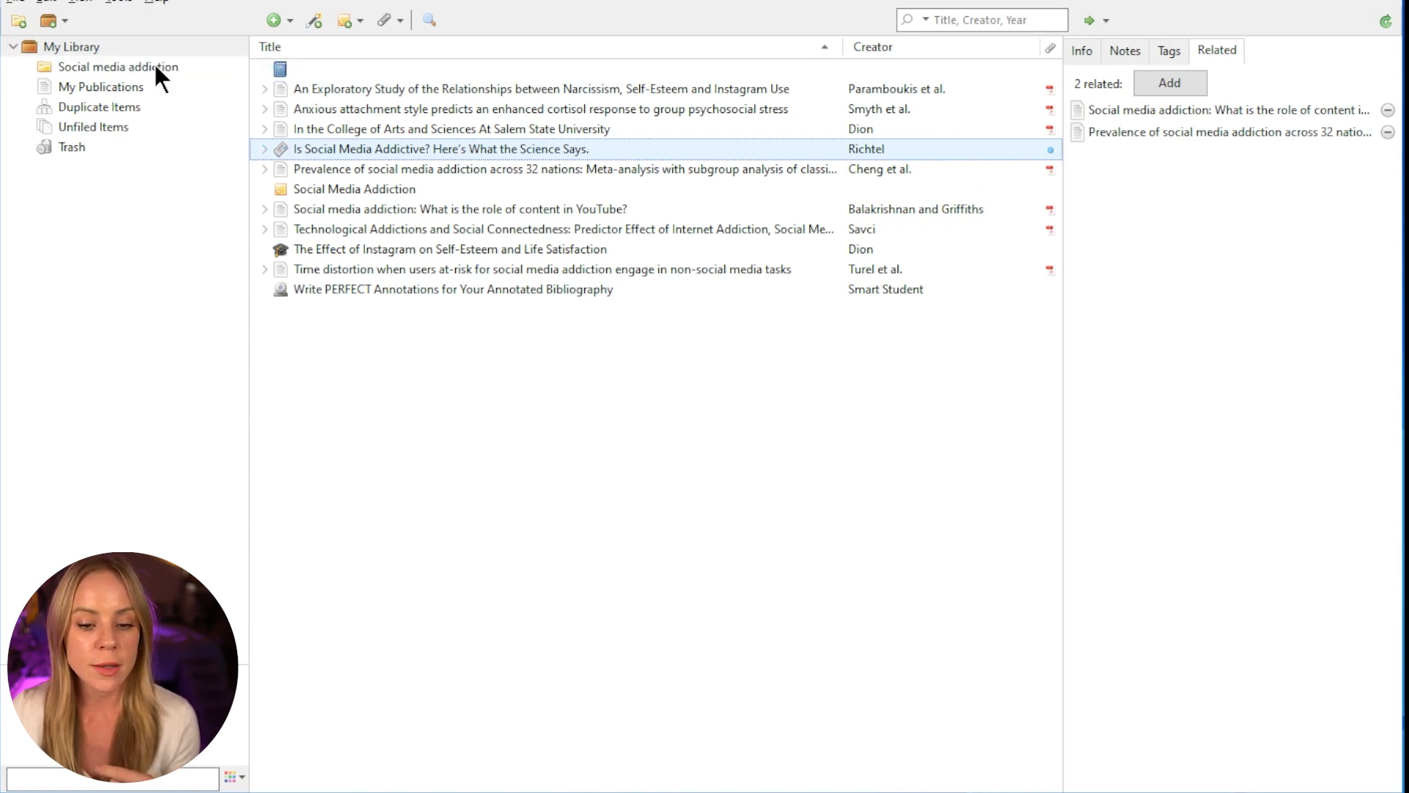
left_click(153, 65)
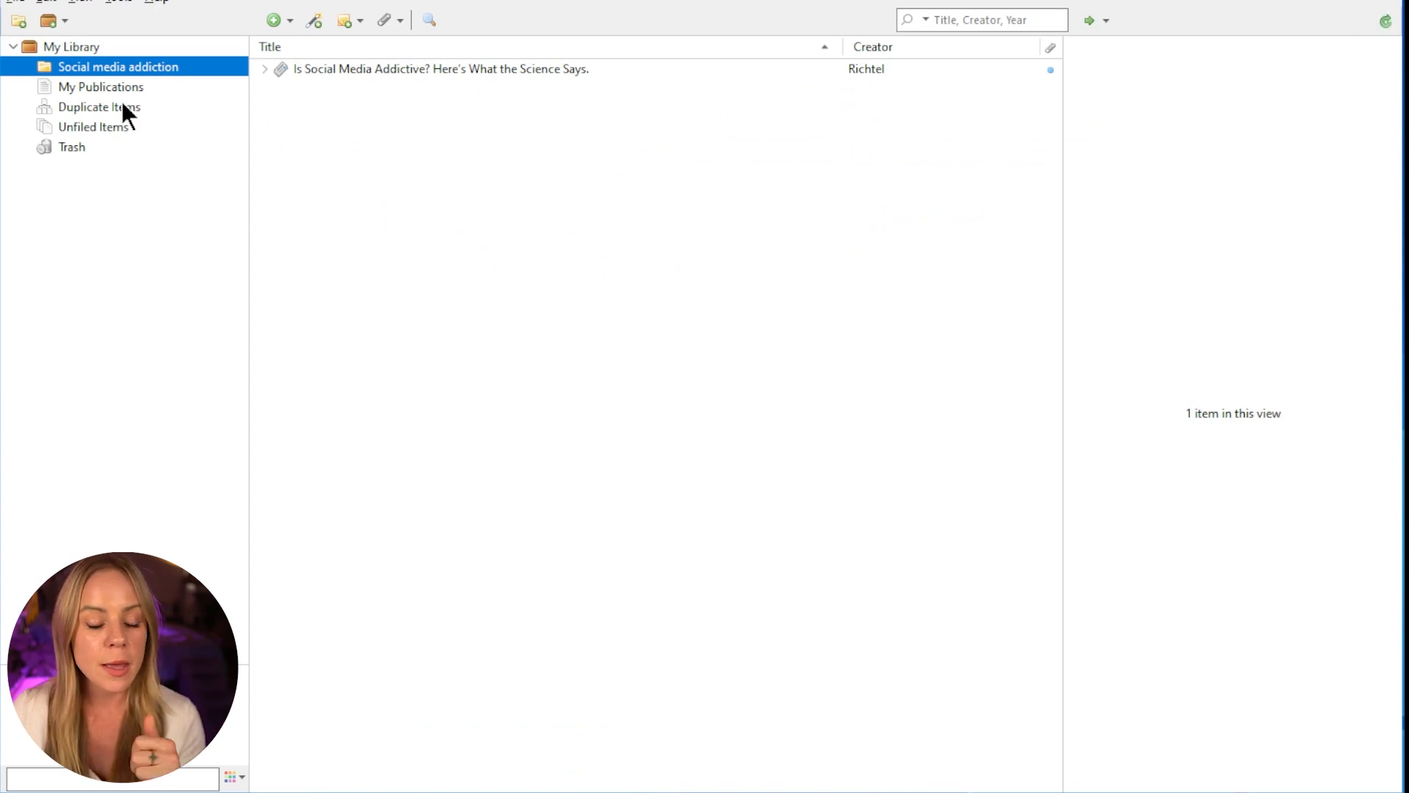
- From My Library, add the article "Prevalence of social media addiction across 32 nations" to the Social media addiction collection
left_click(70, 47)
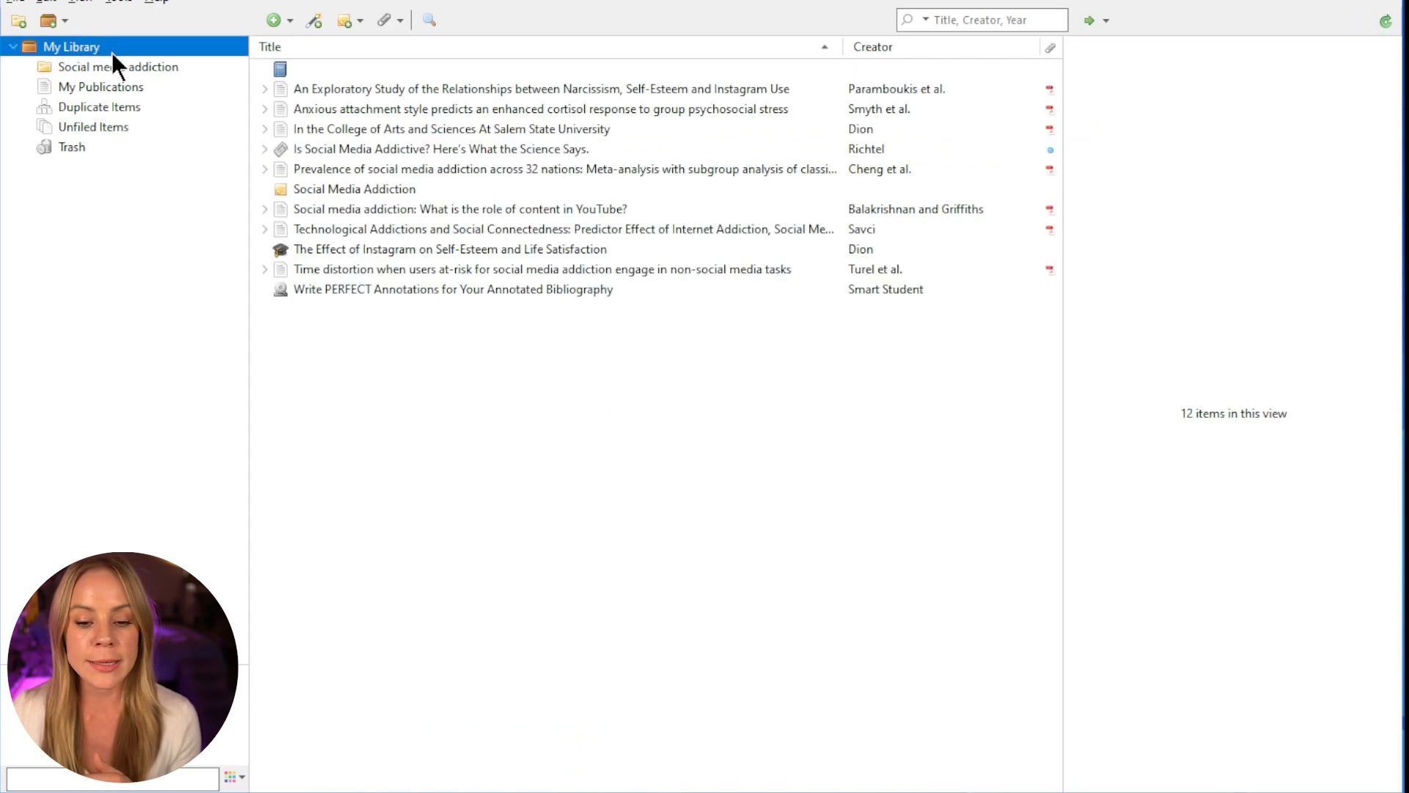
right_click(420, 169)
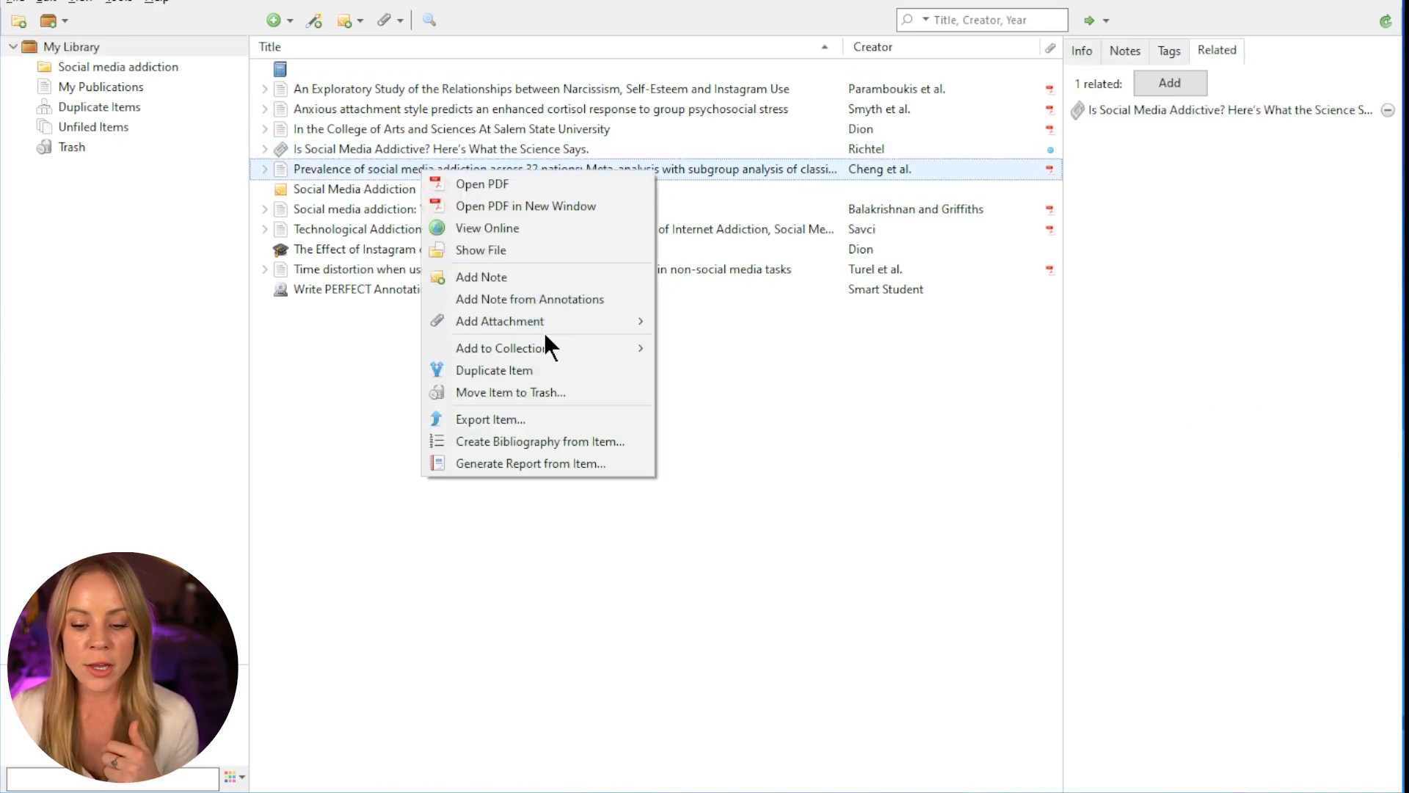
mouse_move(548, 344)
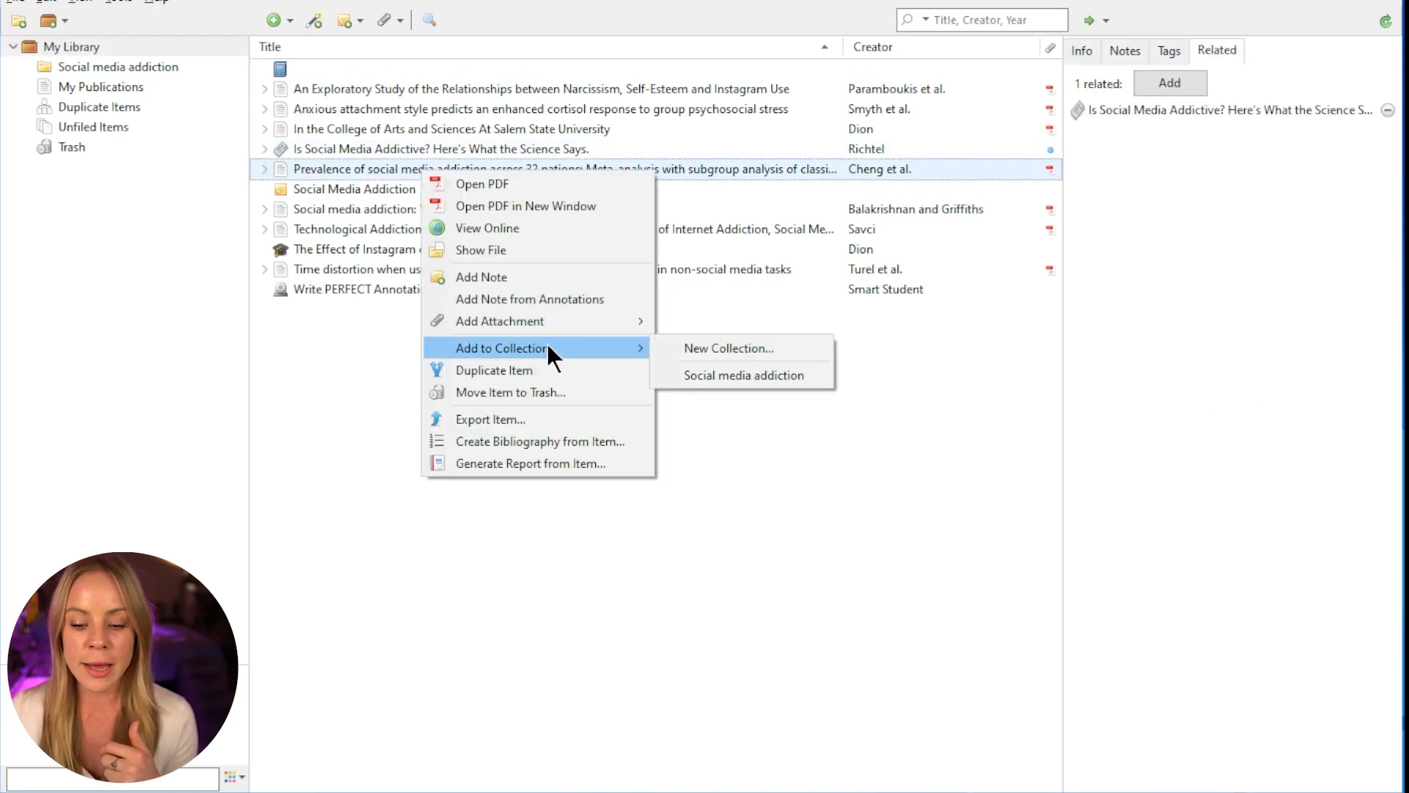
left_click(680, 376)
- Add the "Social Media Addiction" note and the article on the role of content in YouTube to the Social media addiction collection, and open it
left_click(425, 213)
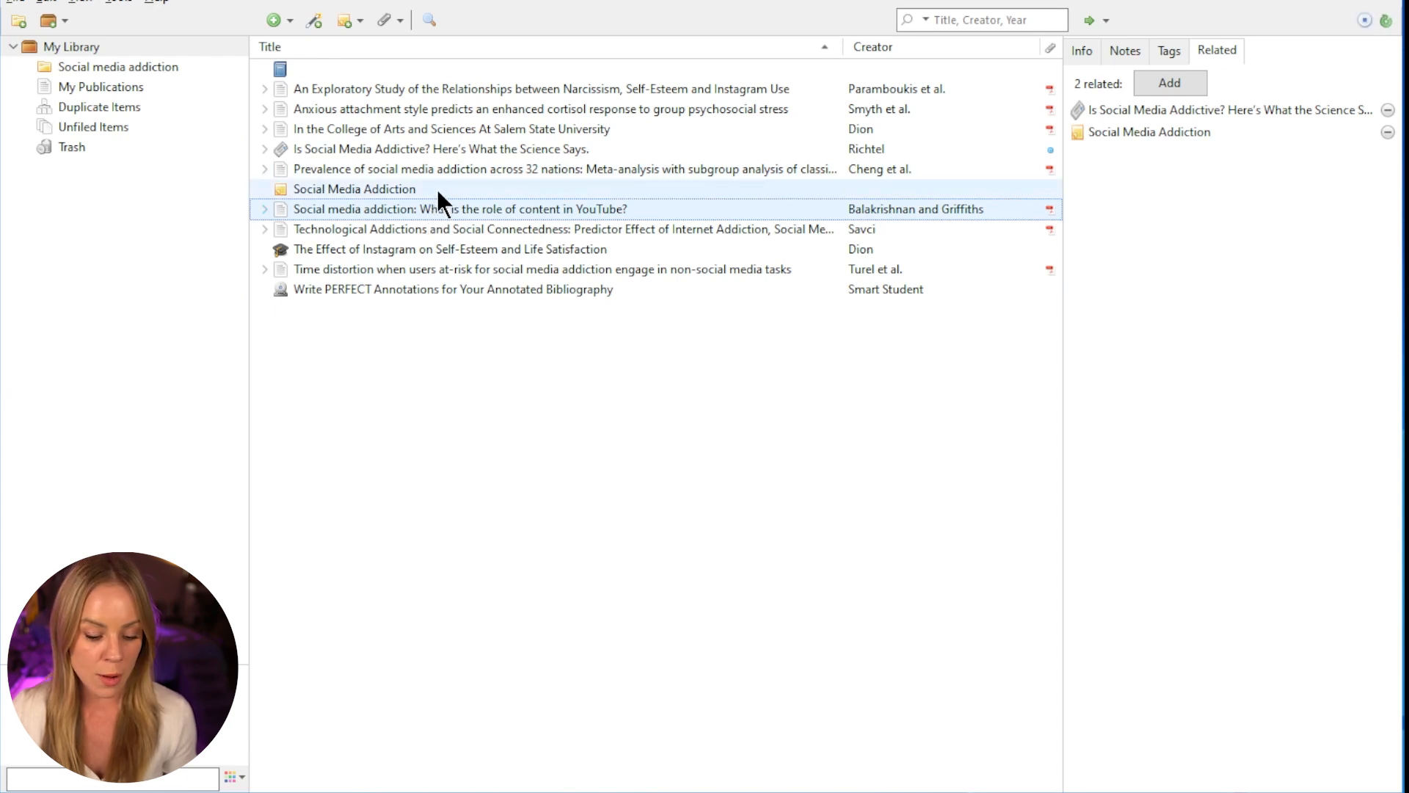
left_click(438, 189, "ctrl")
right_click(455, 193)
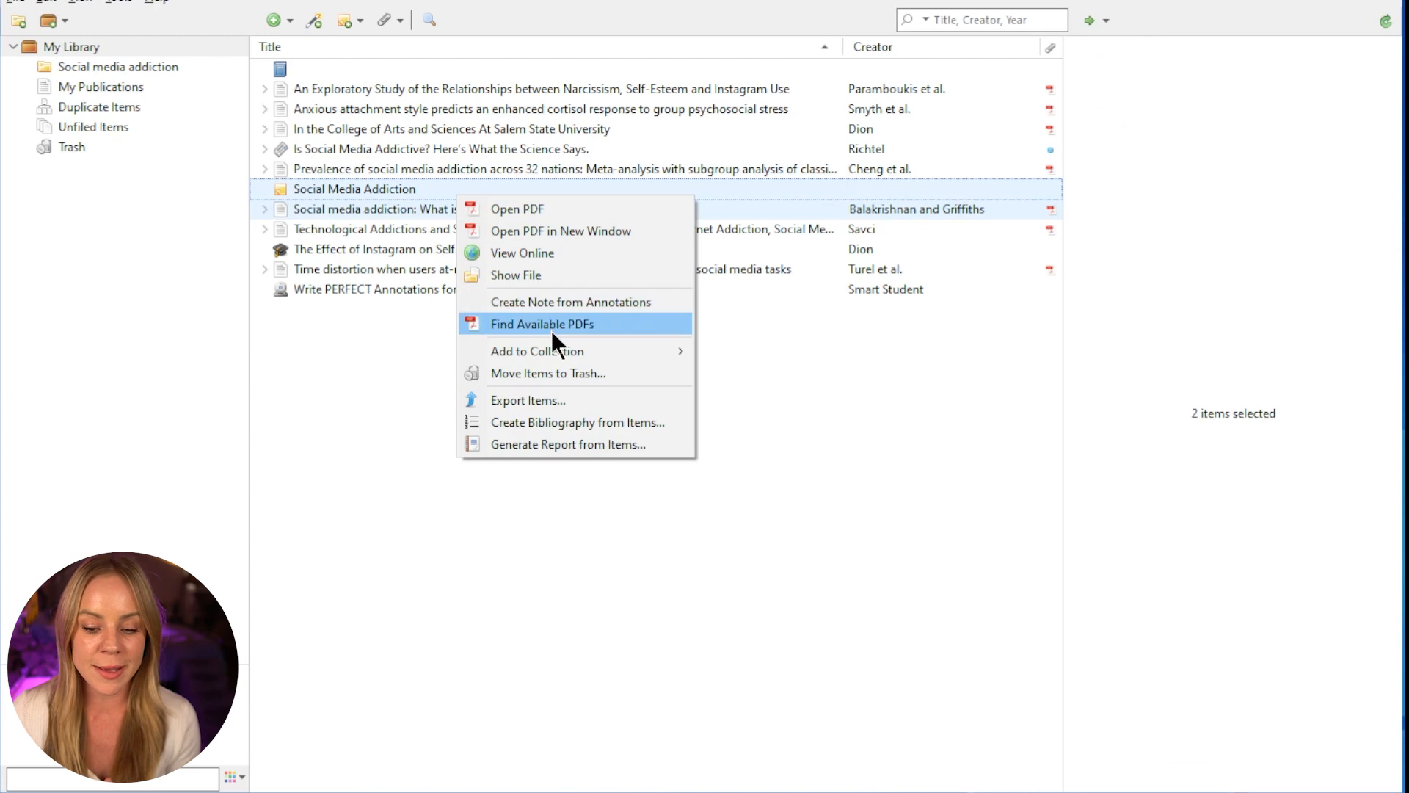
mouse_move(554, 346)
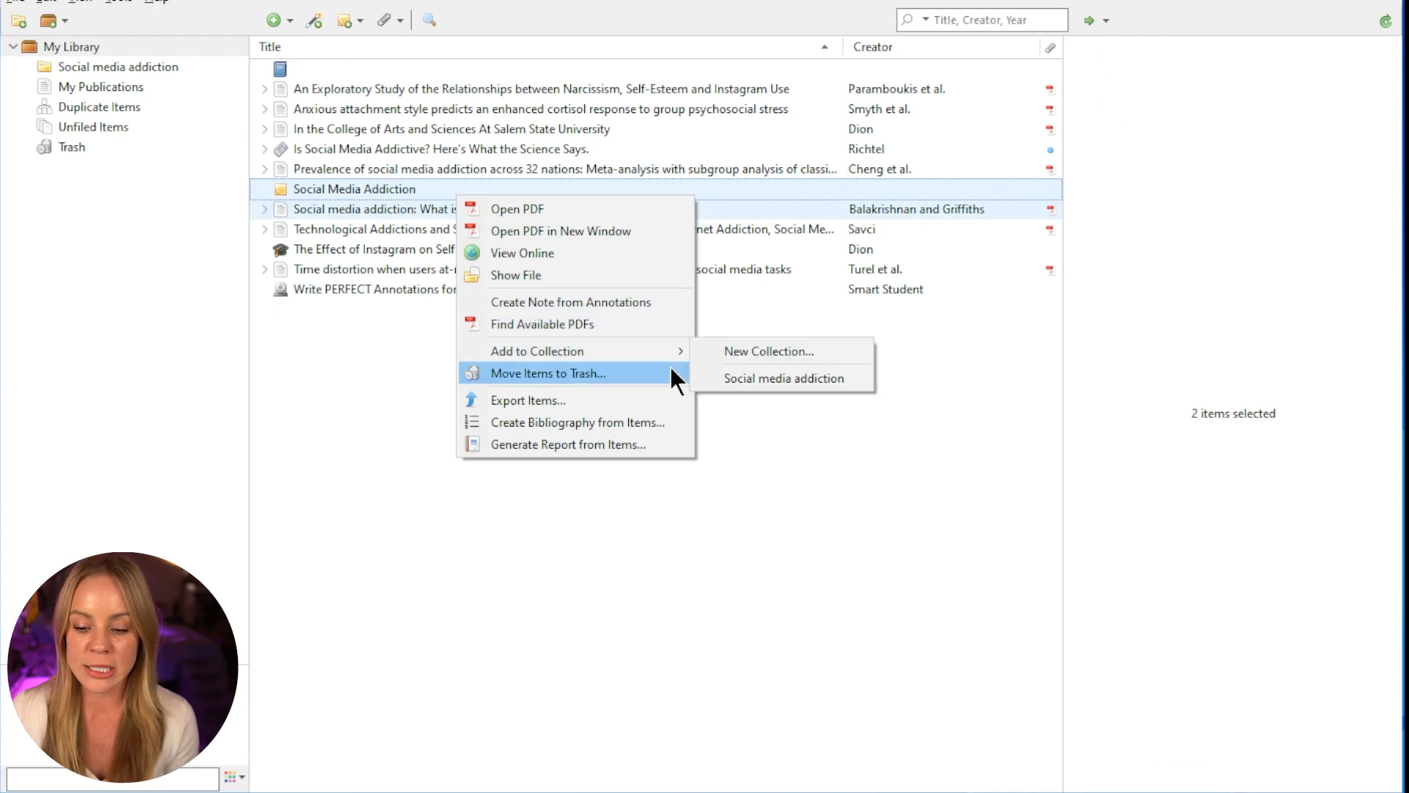
left_click(731, 378)
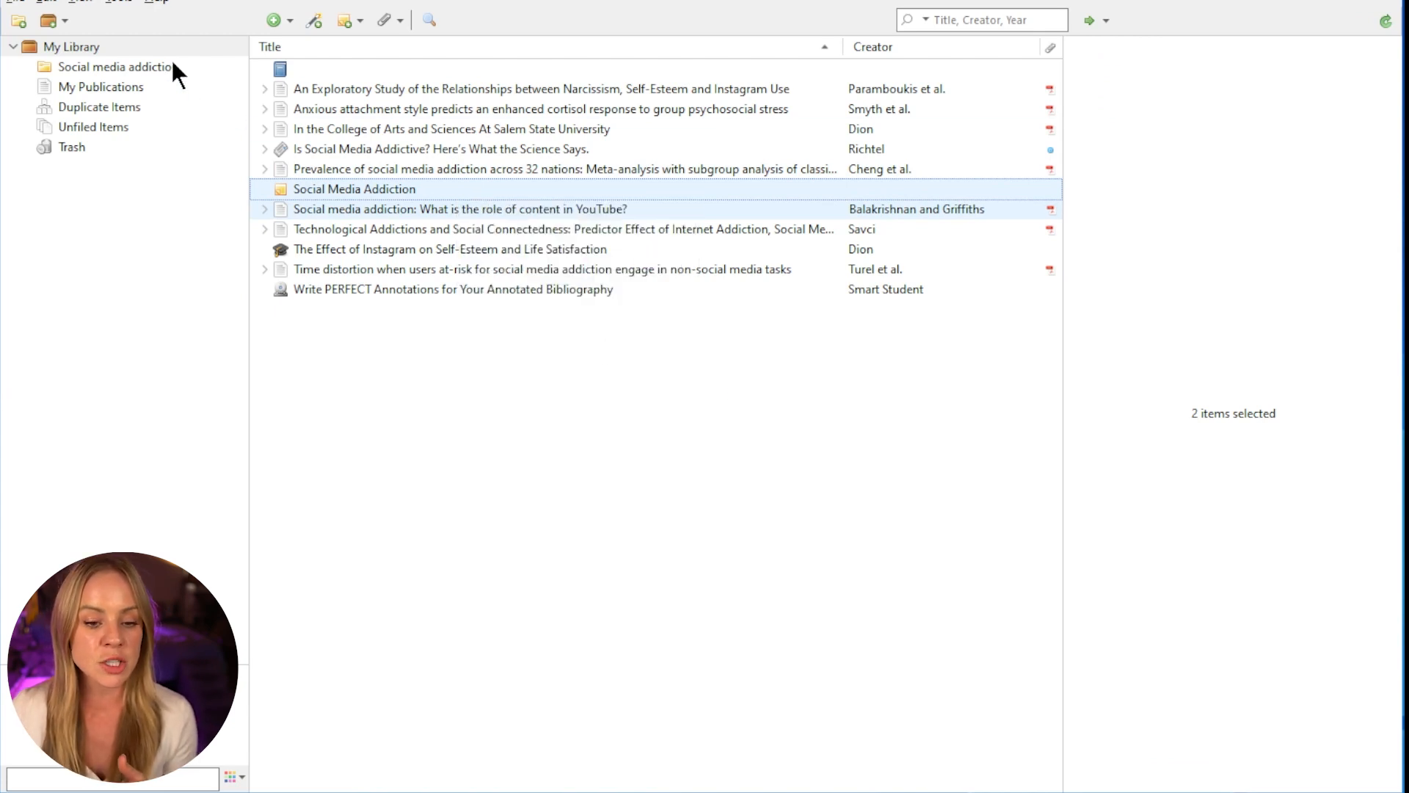
left_click(177, 80)
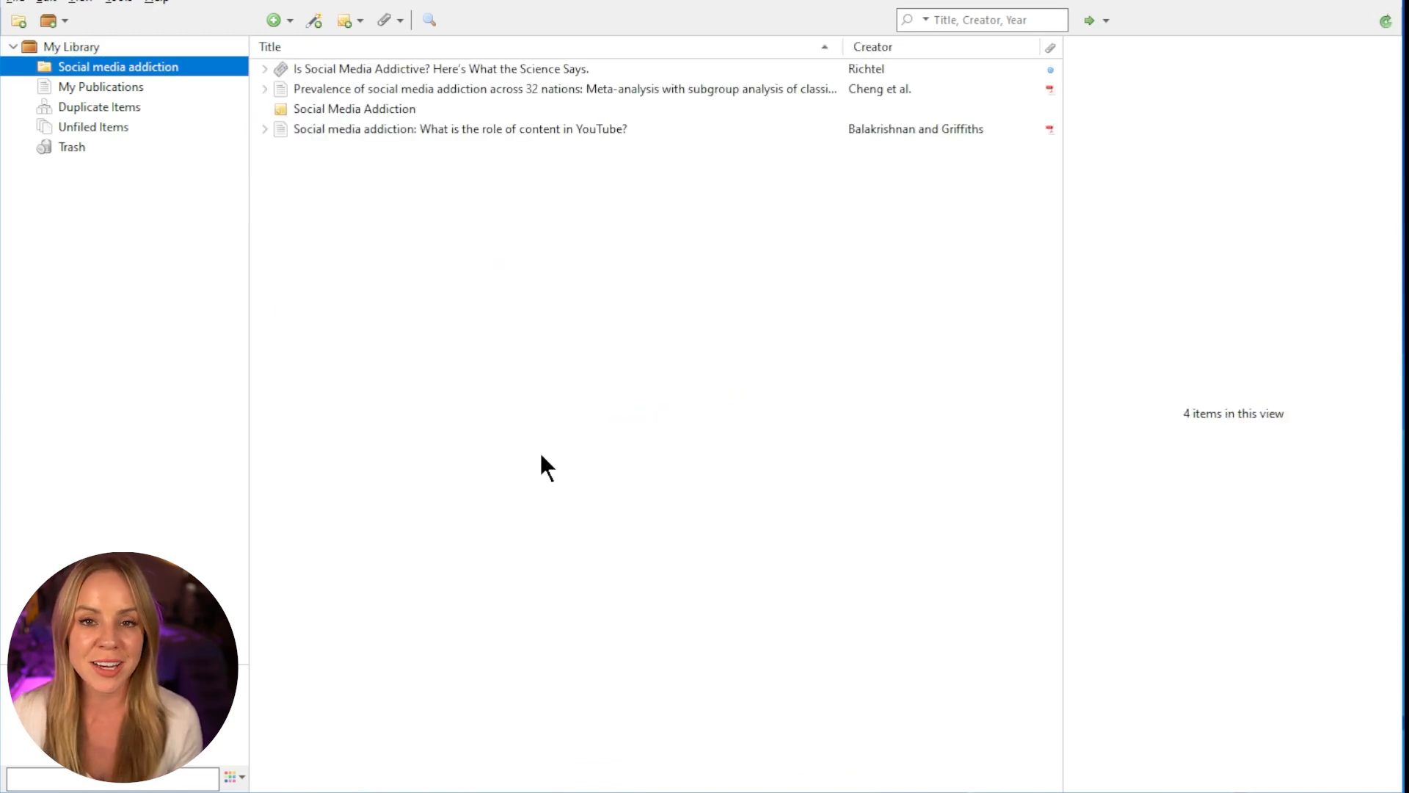
left_click(806, 470)
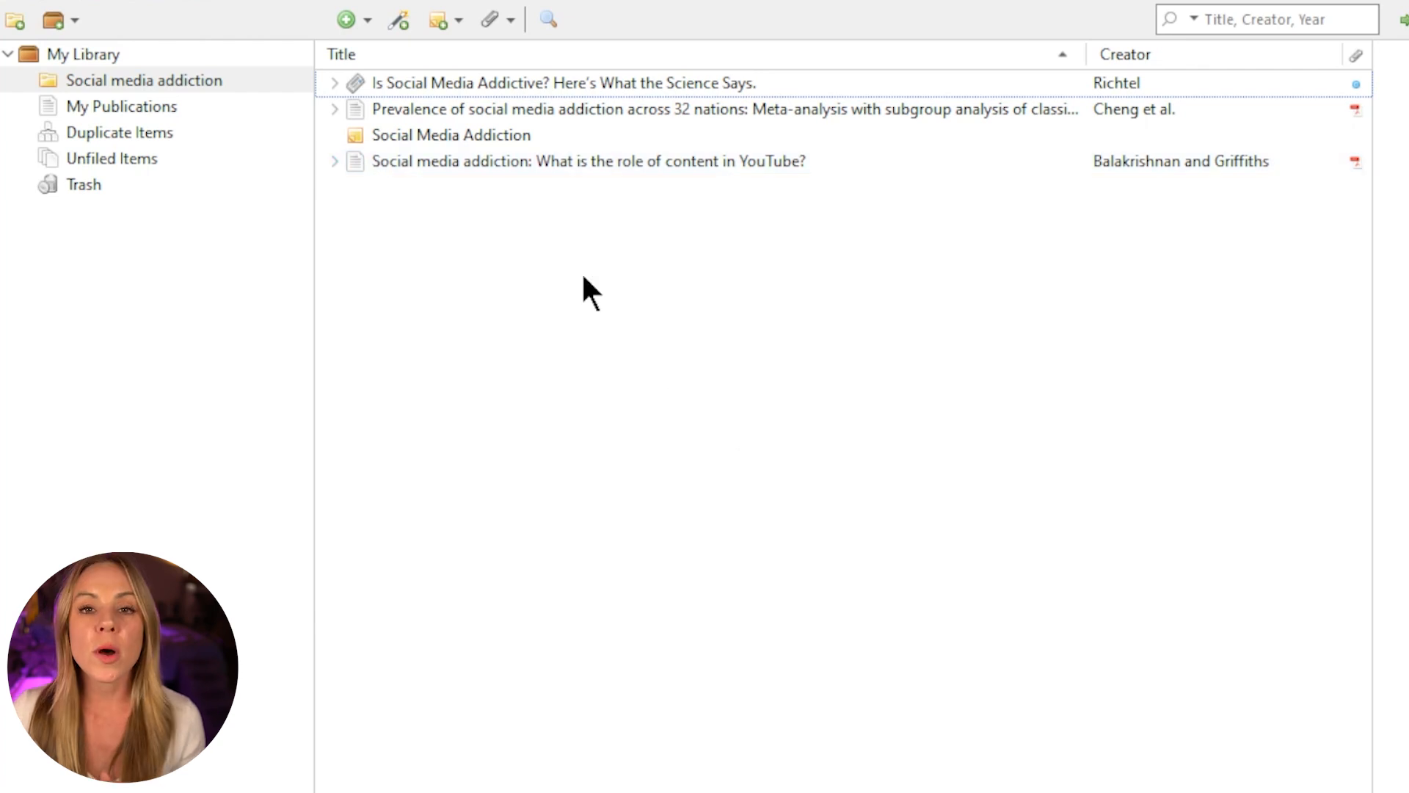
- Create a subcollection named "YouTube" inside the Social media addiction collection
right_click(206, 80)
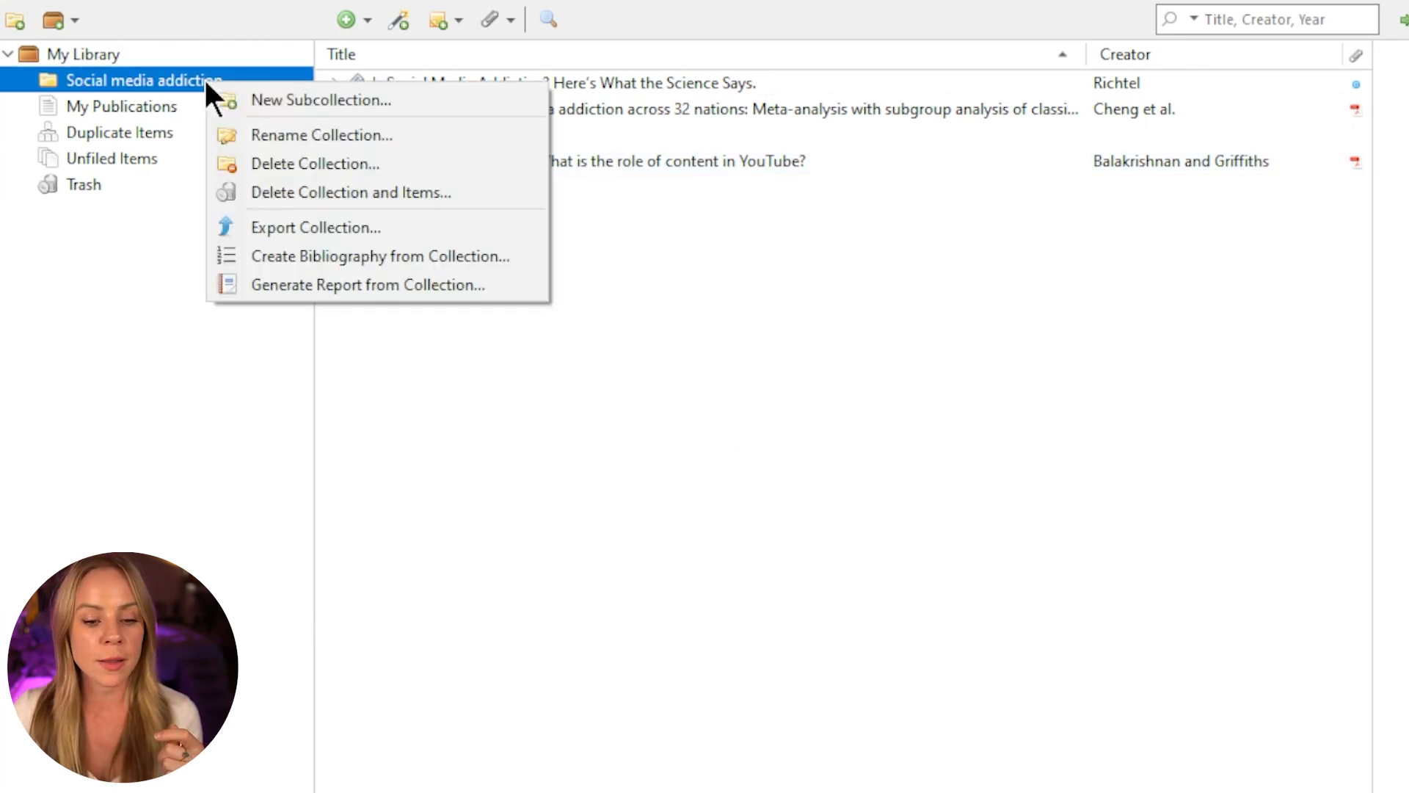
left_click(265, 100)
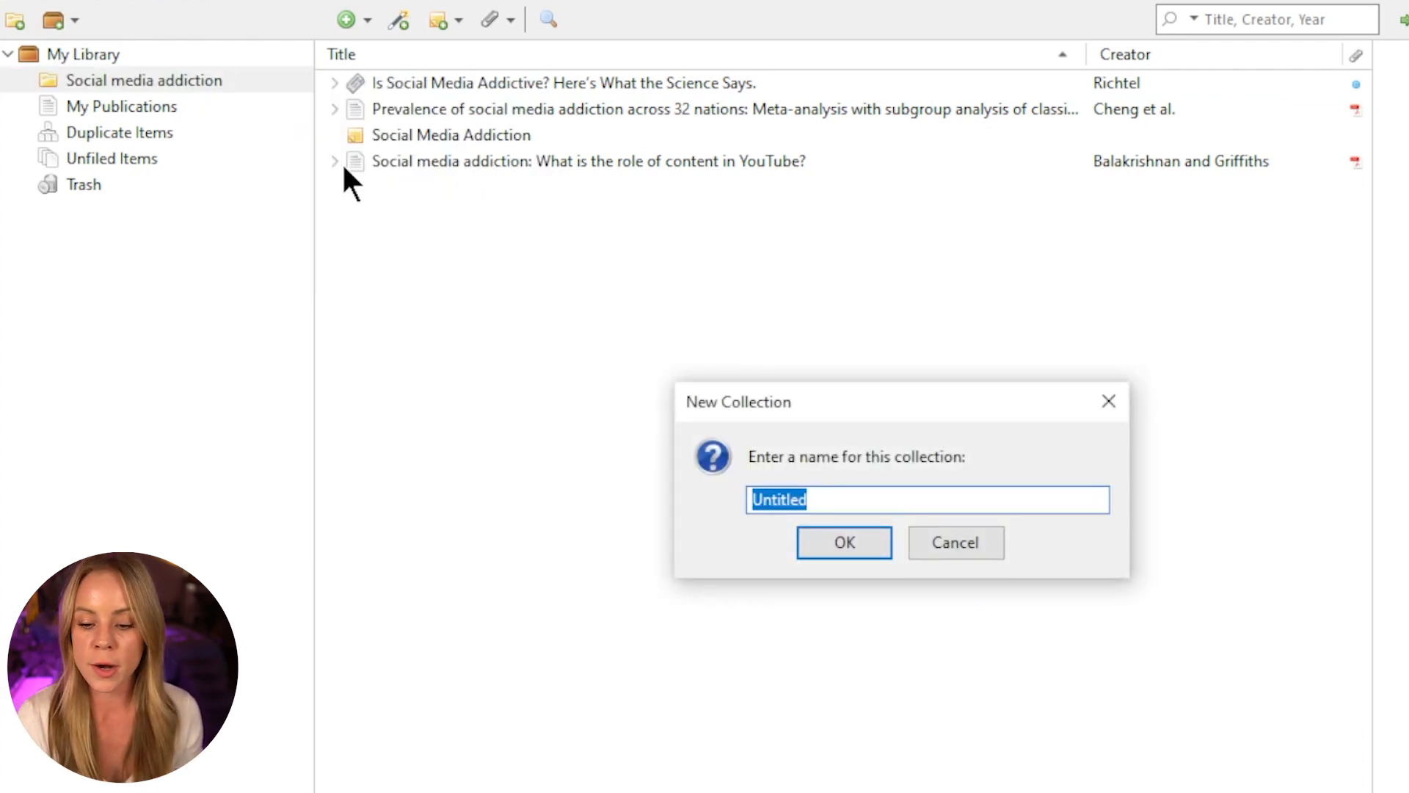
type("YouTube")
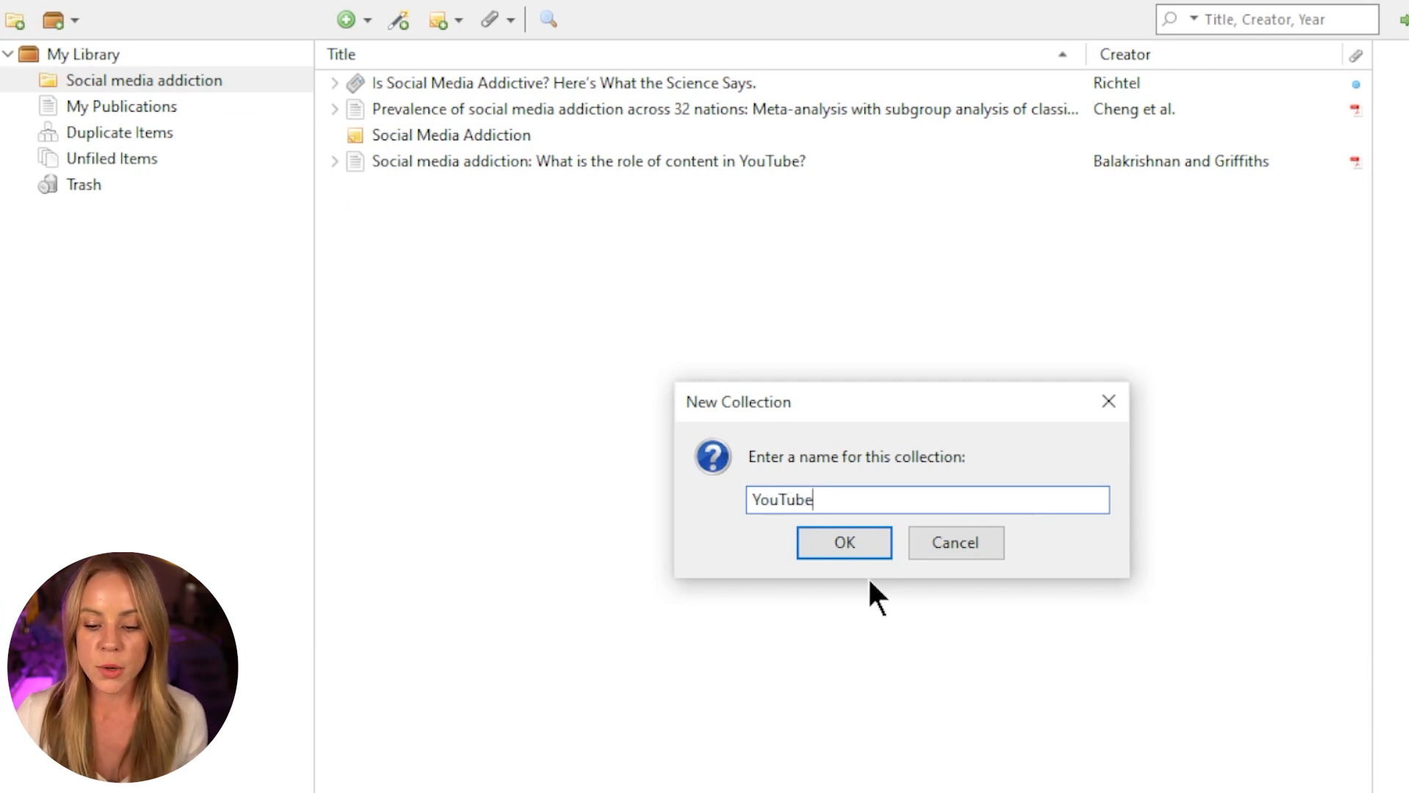
left_click(852, 547)
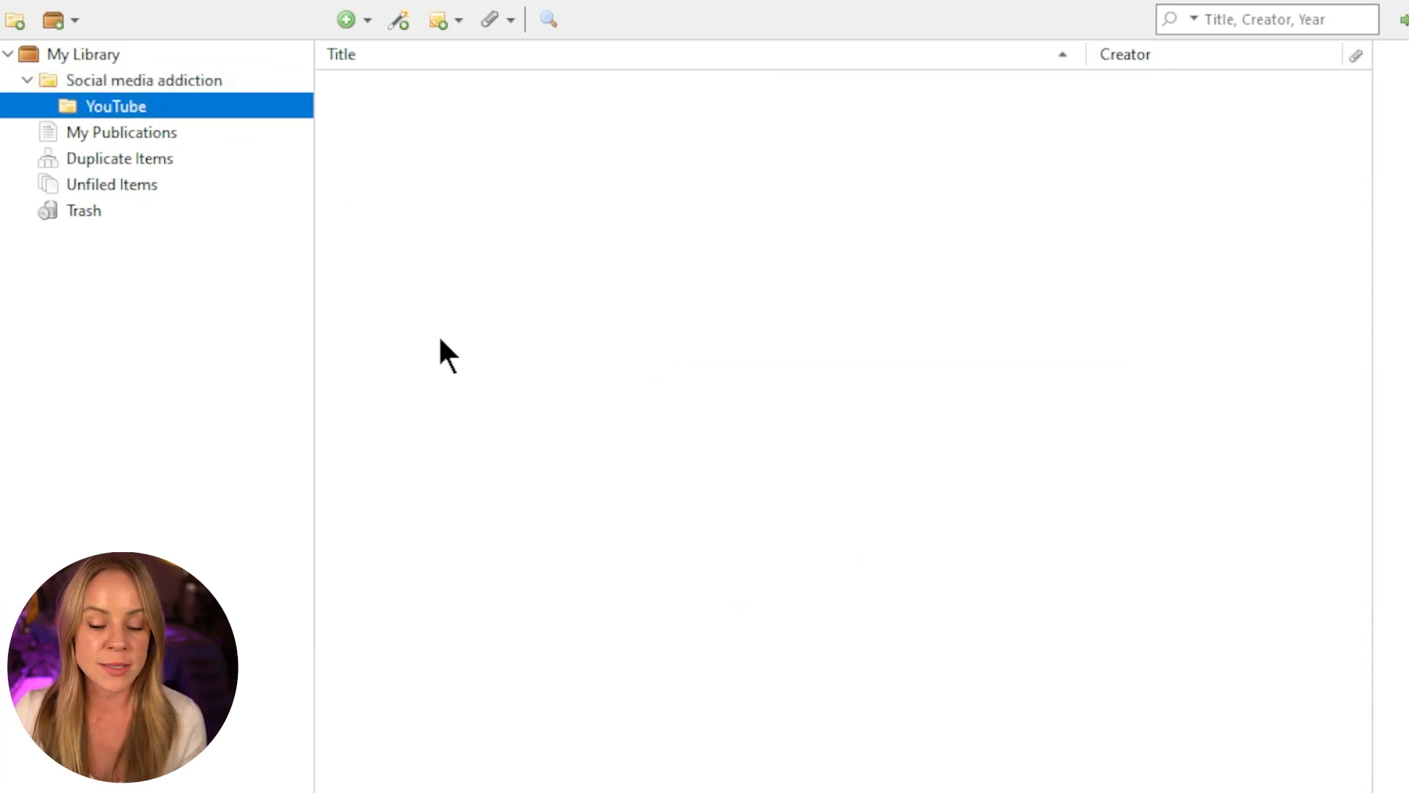
- Add the article "Social media addiction: What is the role of content in YouTube?" to the YouTube subcollection and open the subcollection
left_click(230, 80)
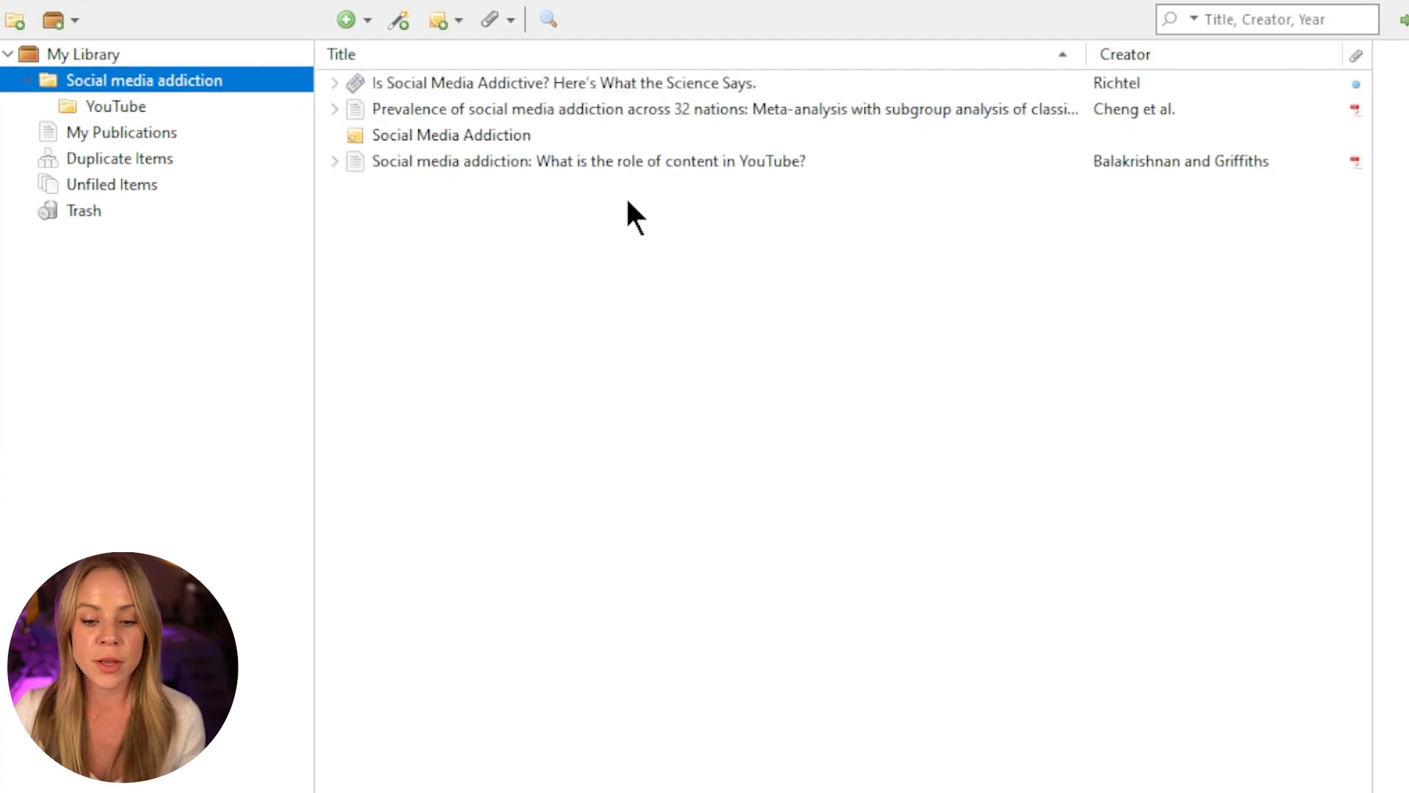
left_click(581, 161)
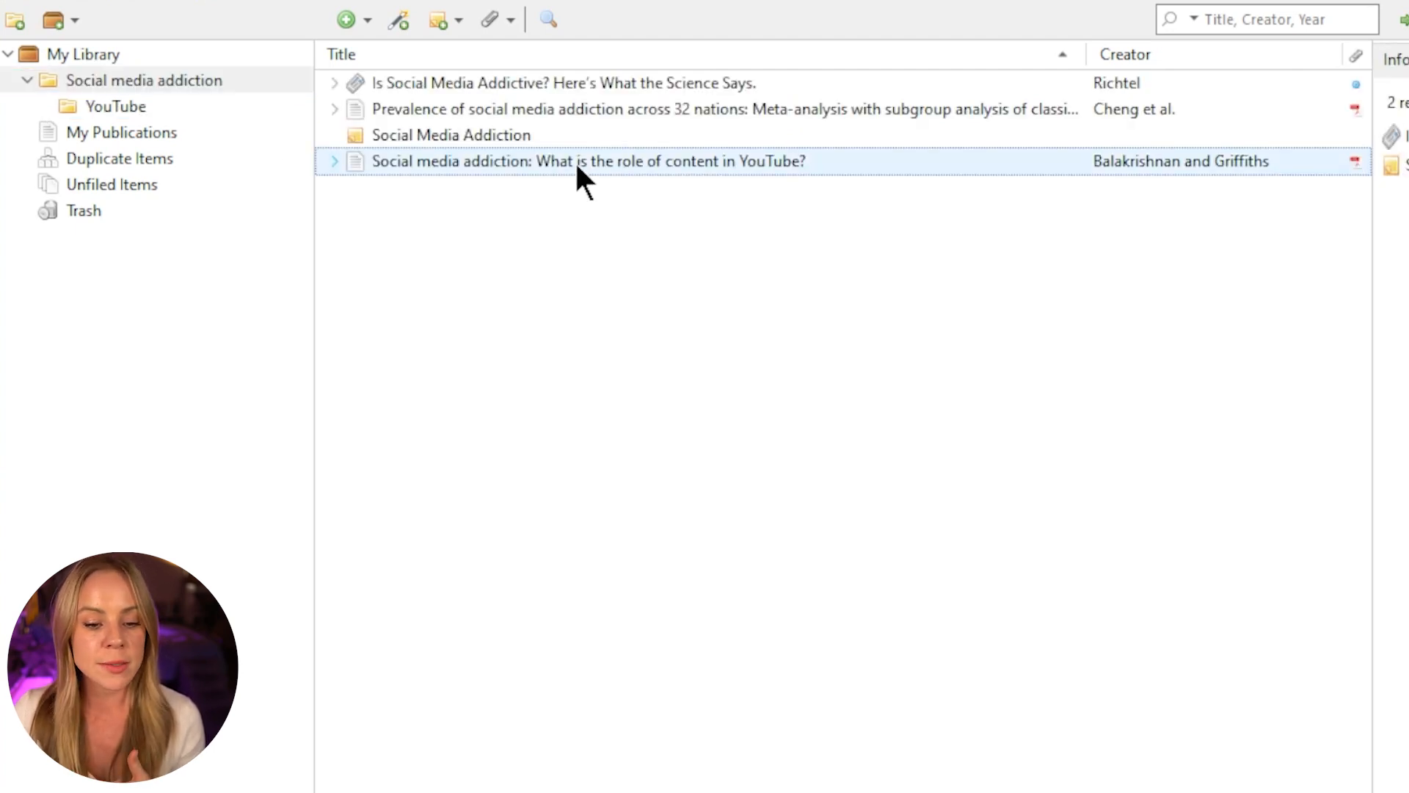
left_click_drag(119, 100, 117, 100)
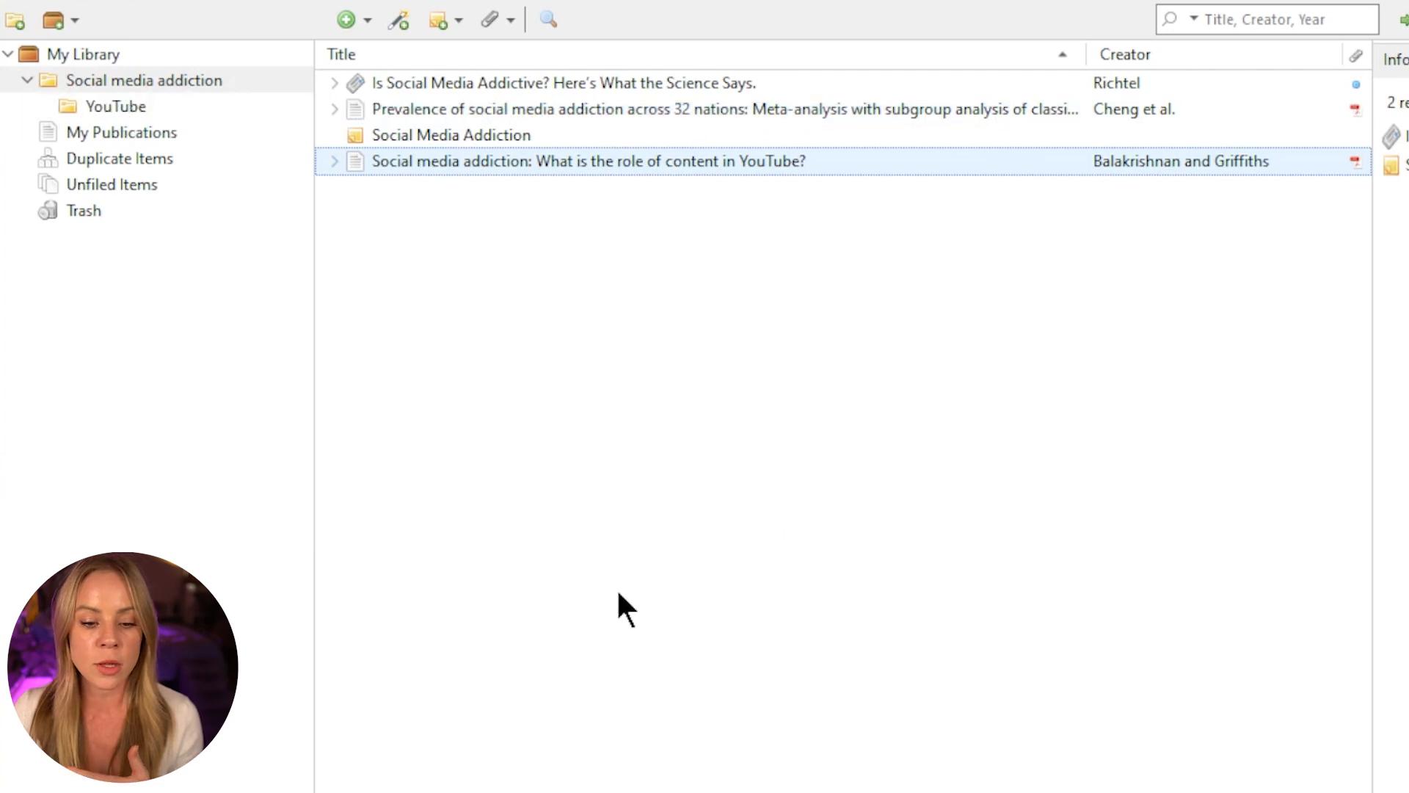
left_click(198, 109)
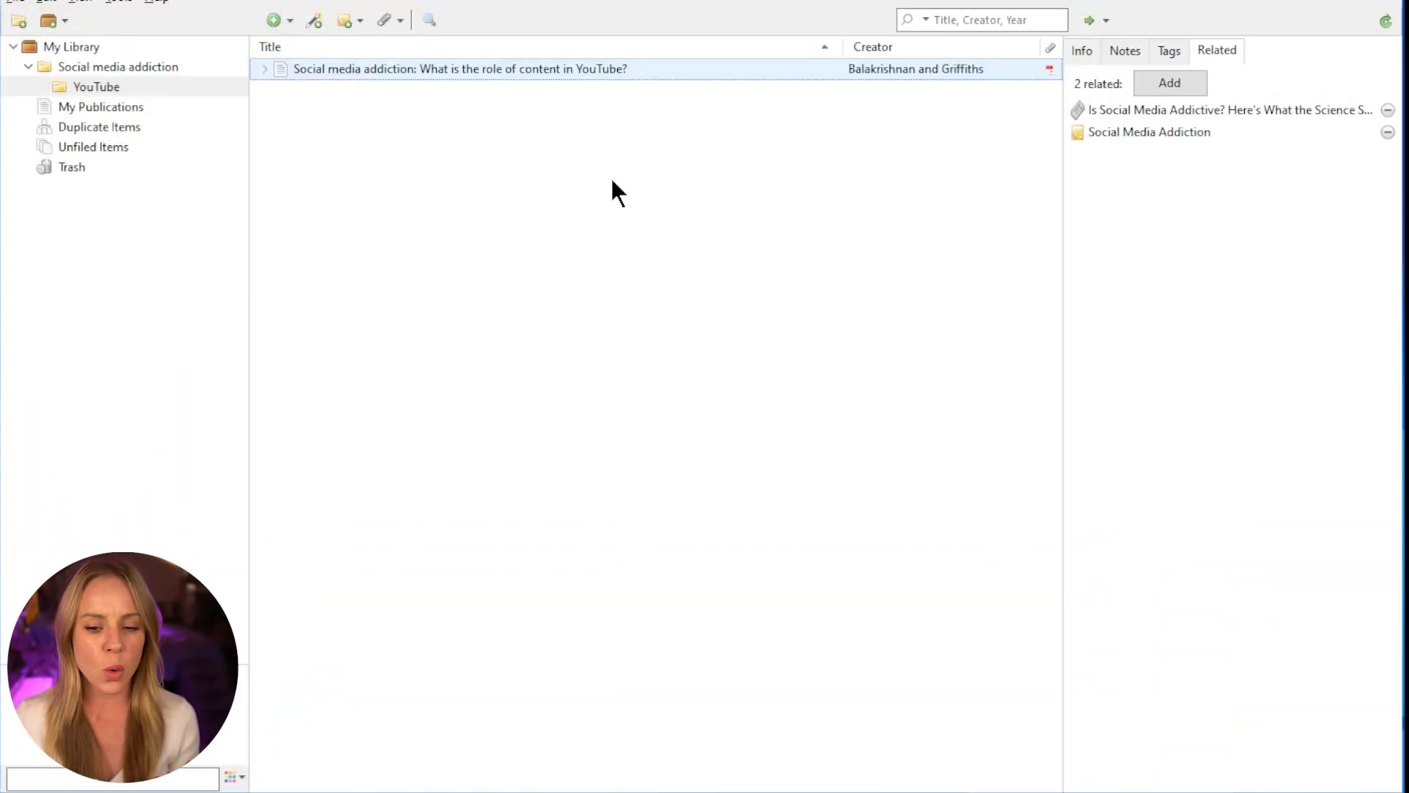
- Remove the article on the role of content in YouTube from the YouTube subcollection, and return to My Library
right_click(662, 72)
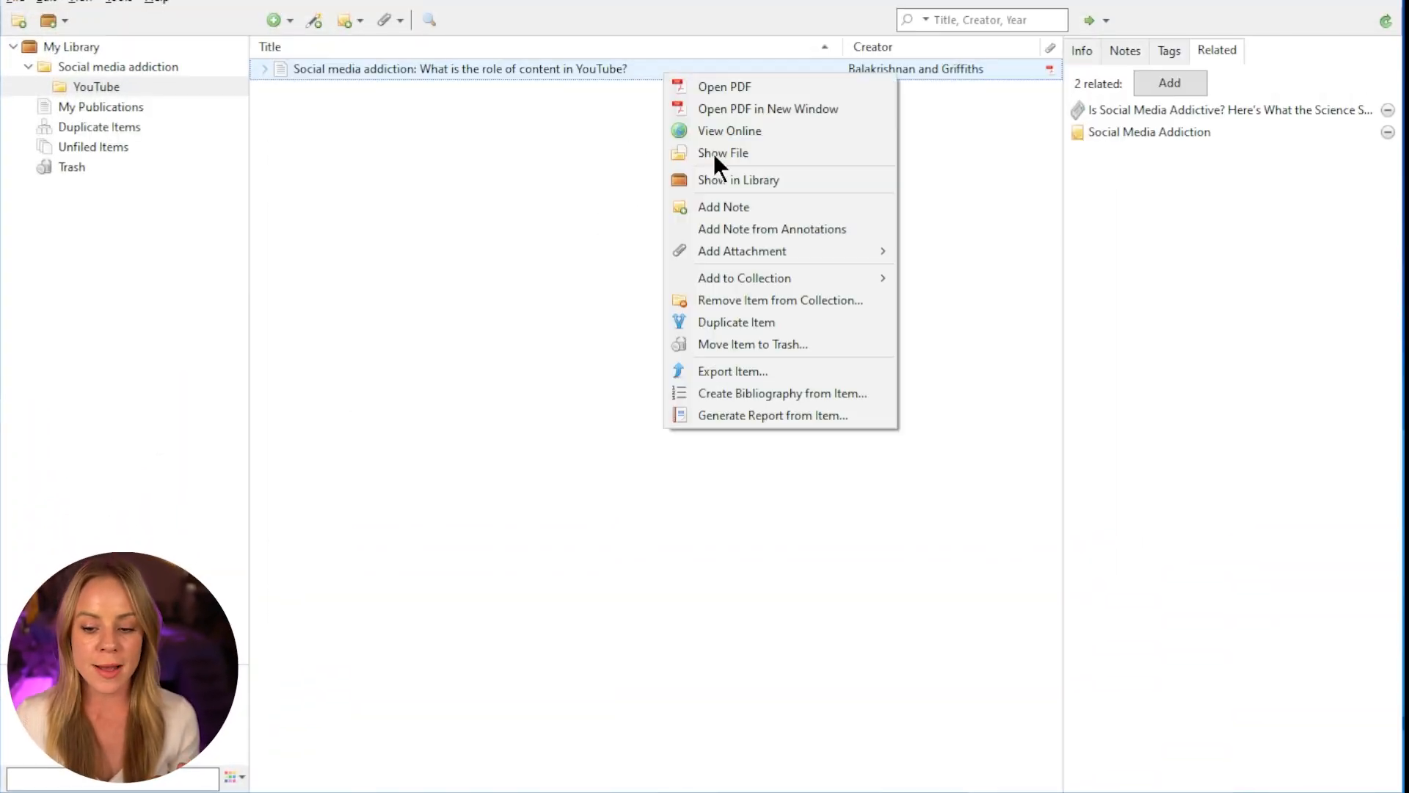
left_click(860, 300)
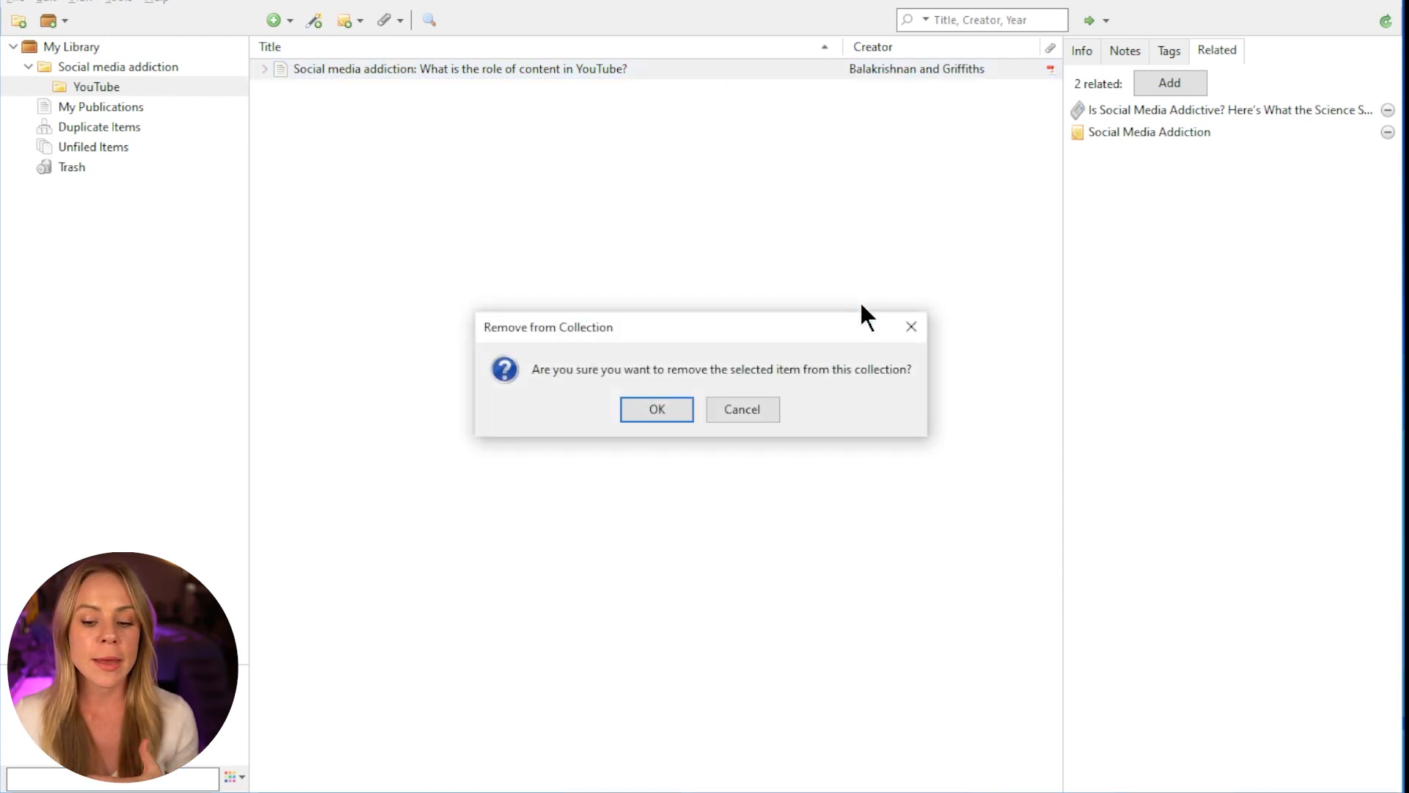
left_click(656, 403)
left_click(102, 49)
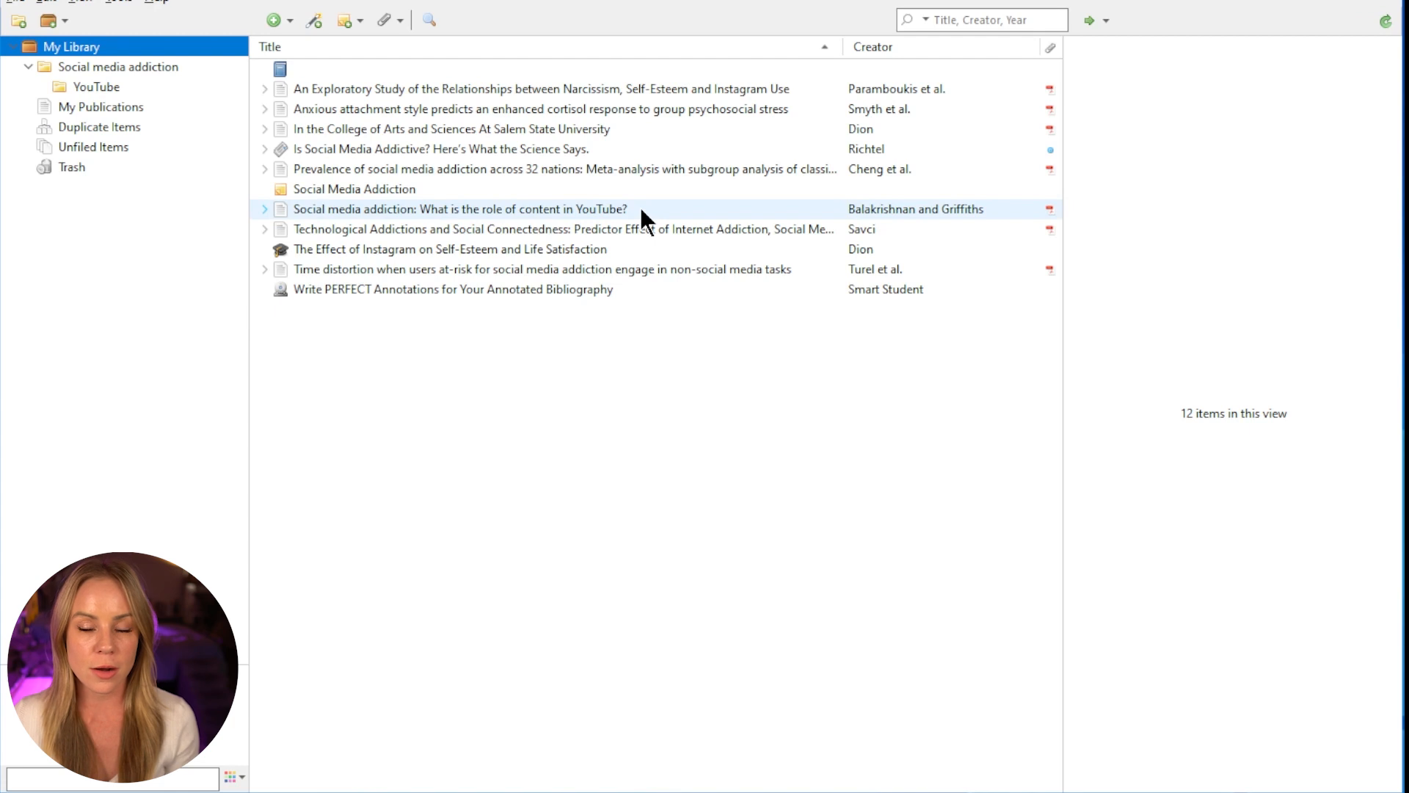
left_click(708, 210)
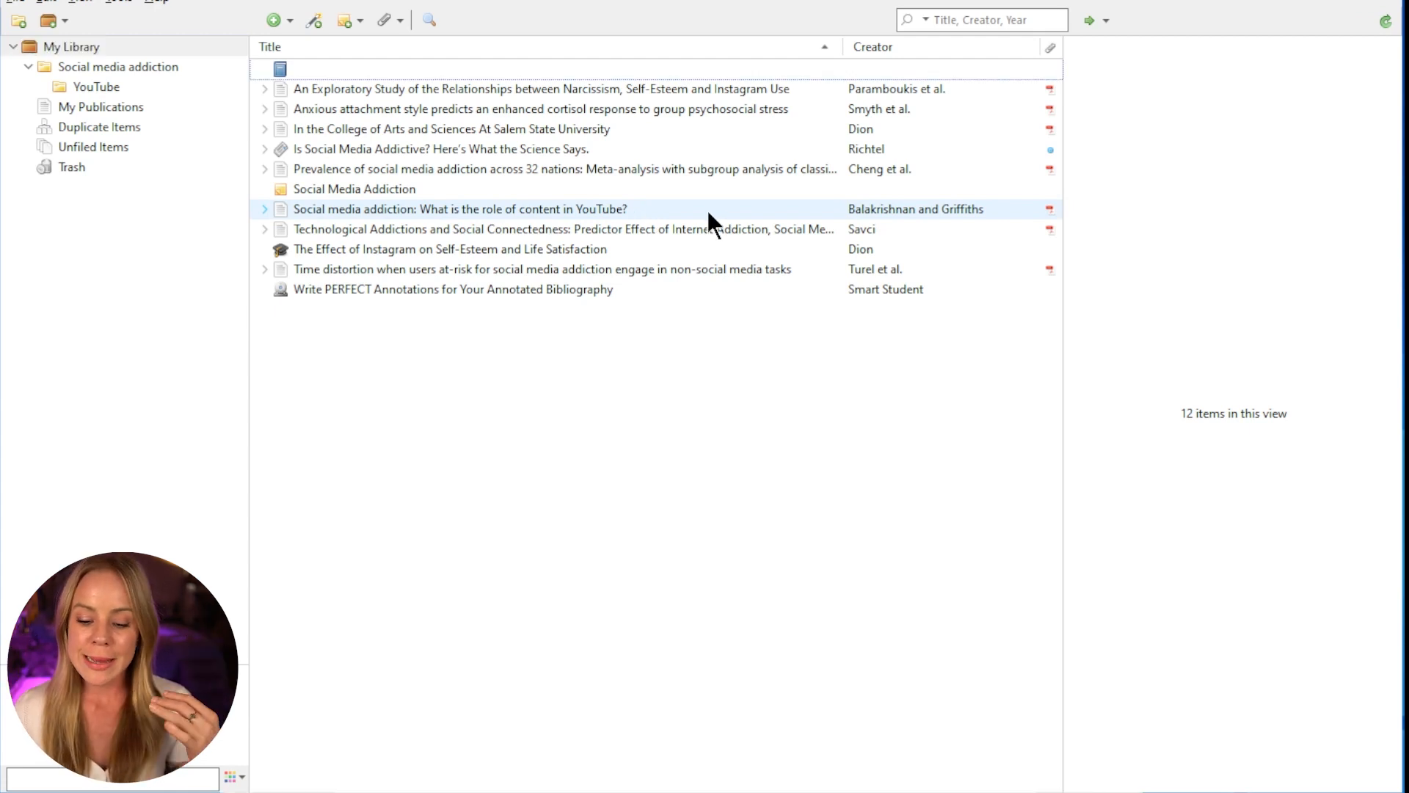
- Switch to Word and insert a Zotero citation of "Social media addiction: What is the role of content in YouTube?" after "Super awesome point"
key("alt+Tab")
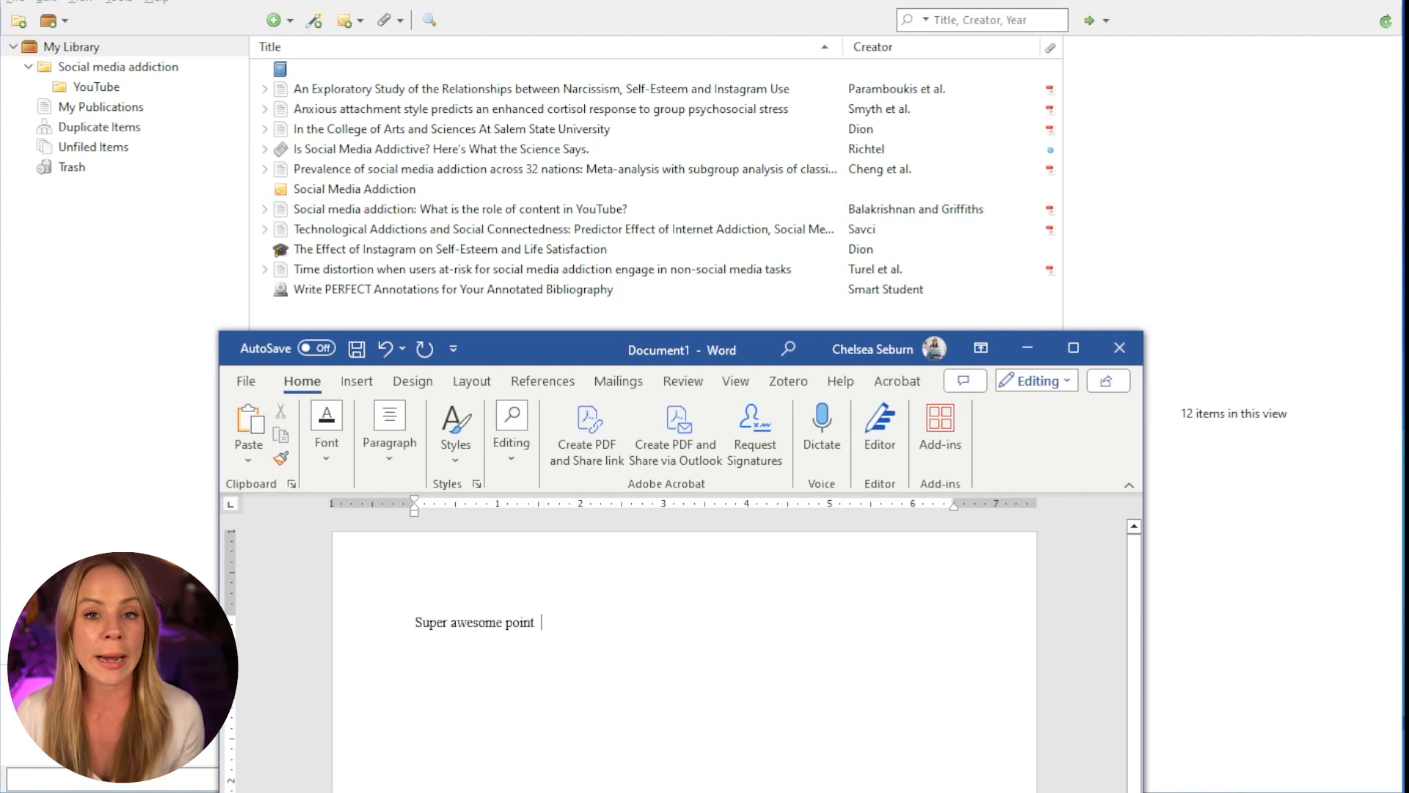
left_click(789, 383)
left_click(263, 456)
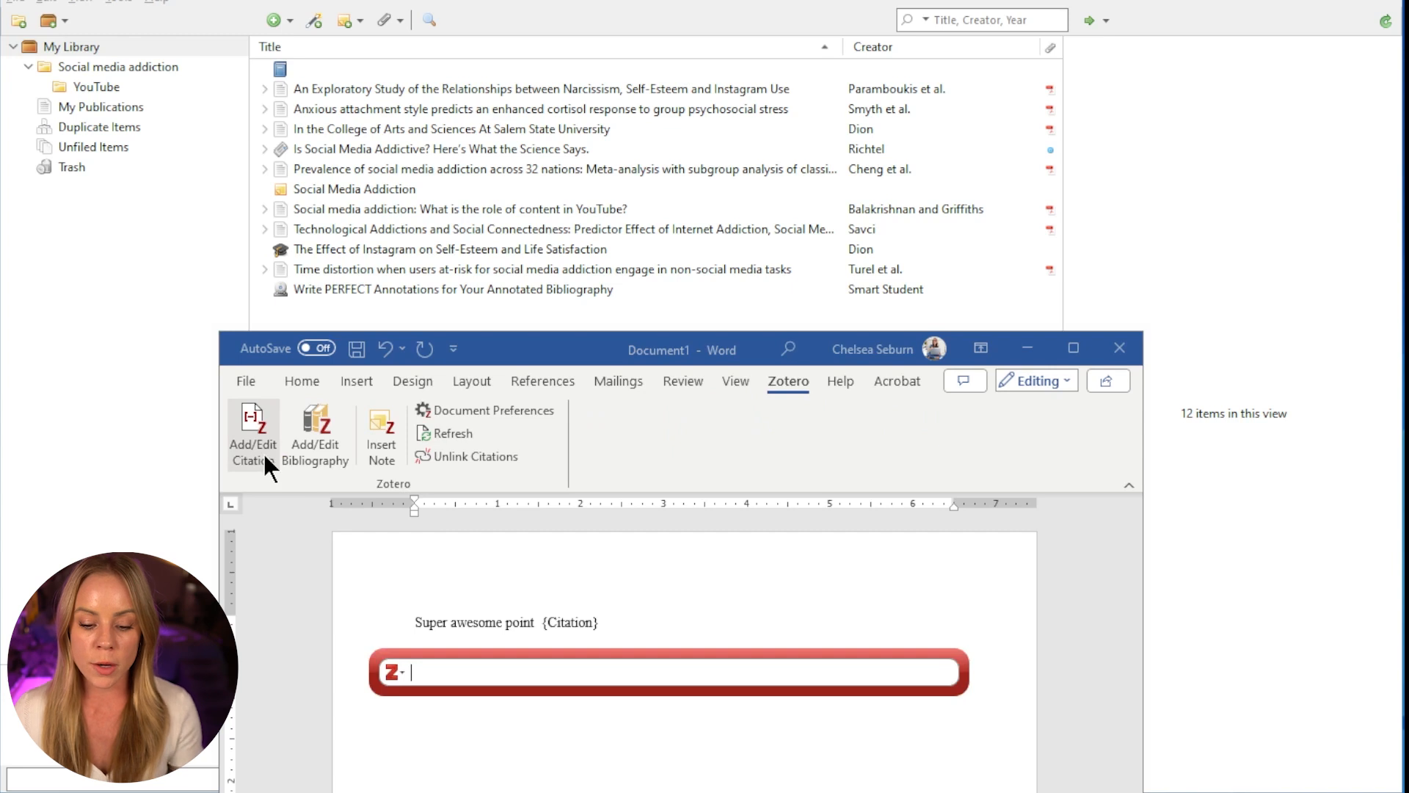
type("socia")
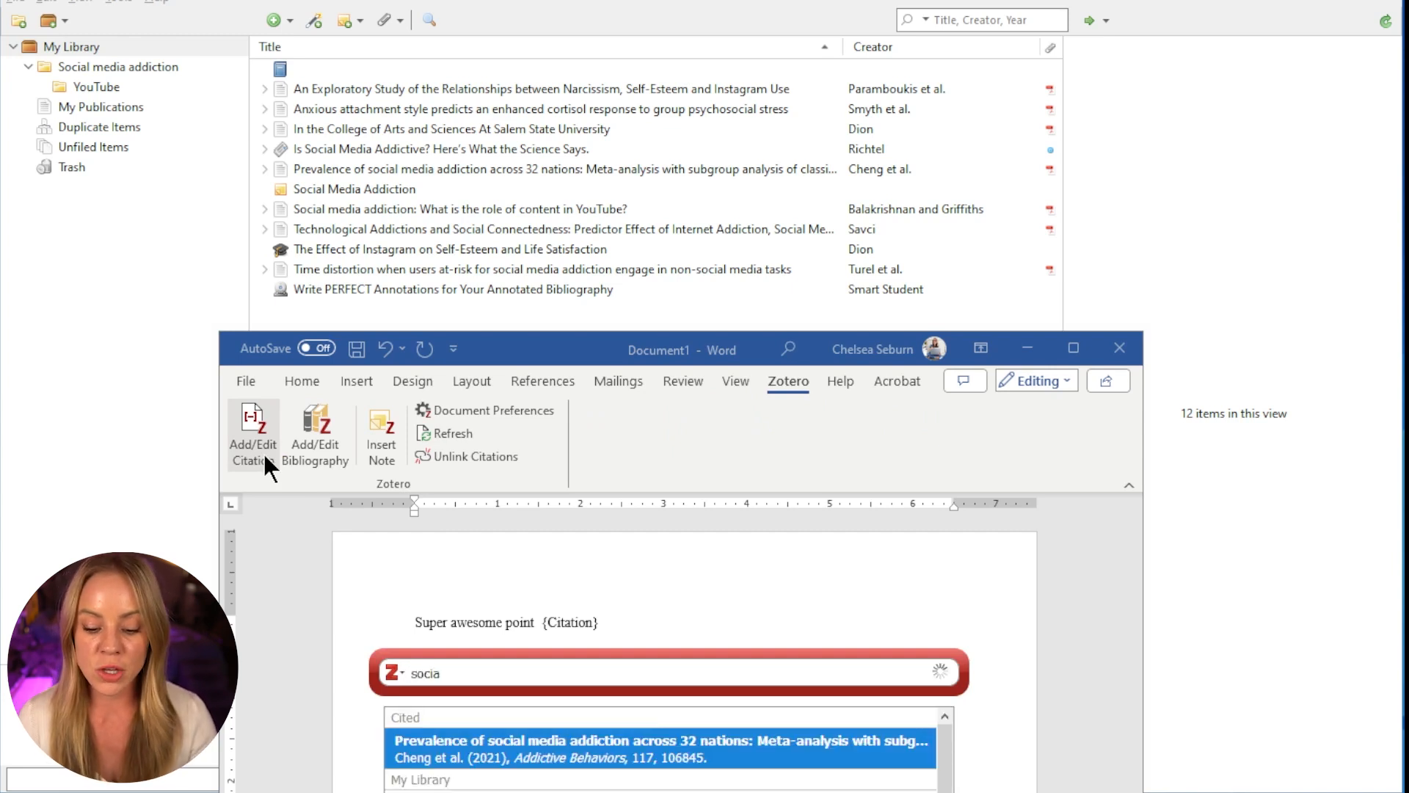
left_click(661, 791)
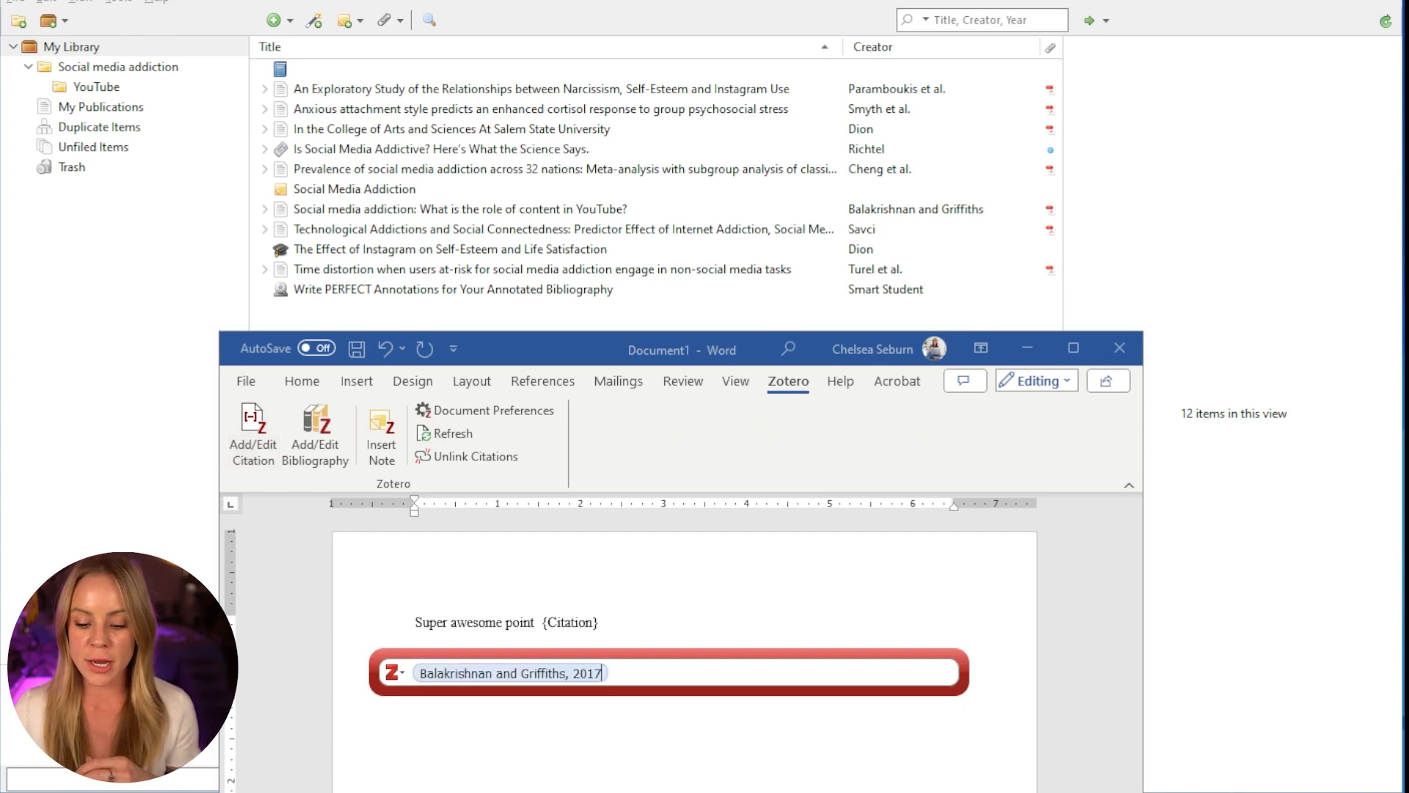
key("Return")
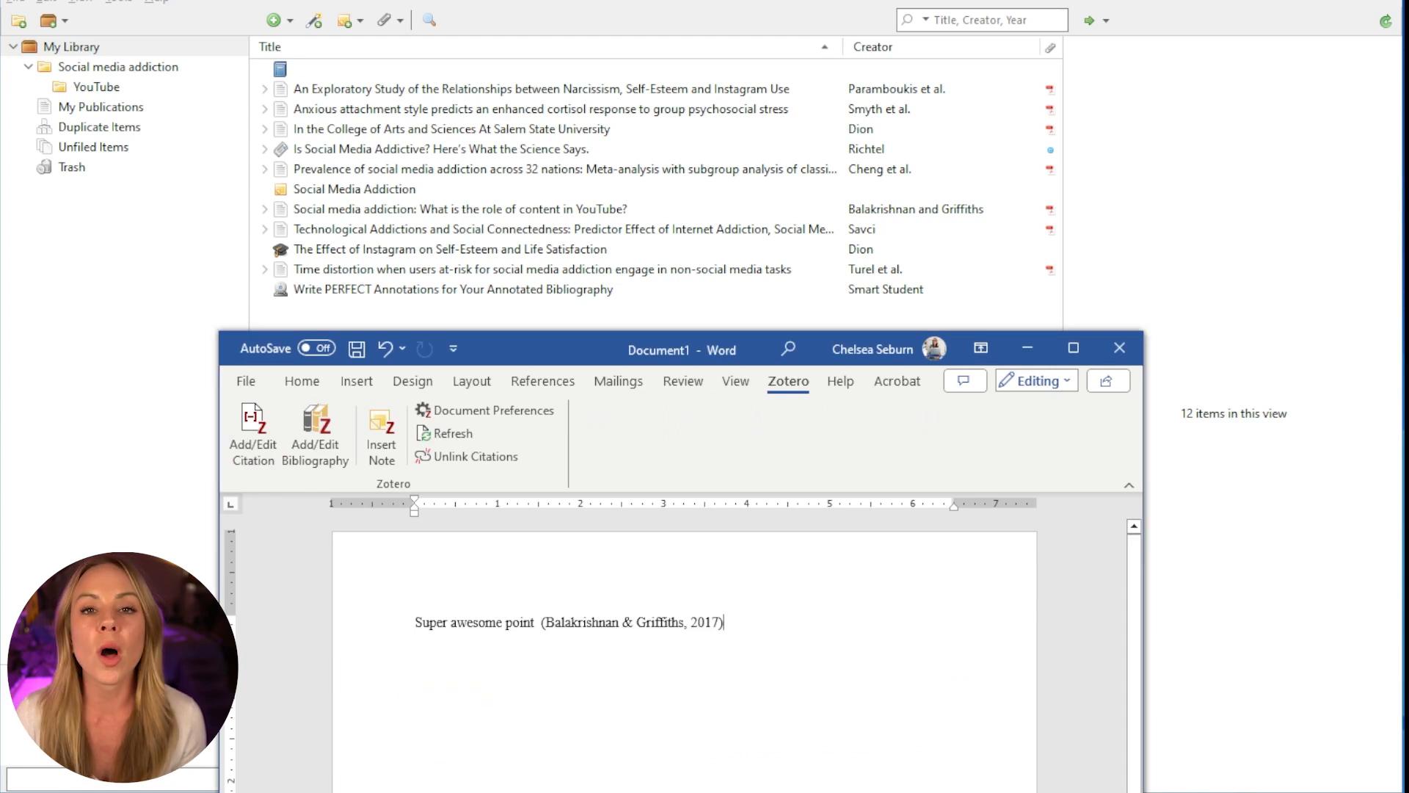